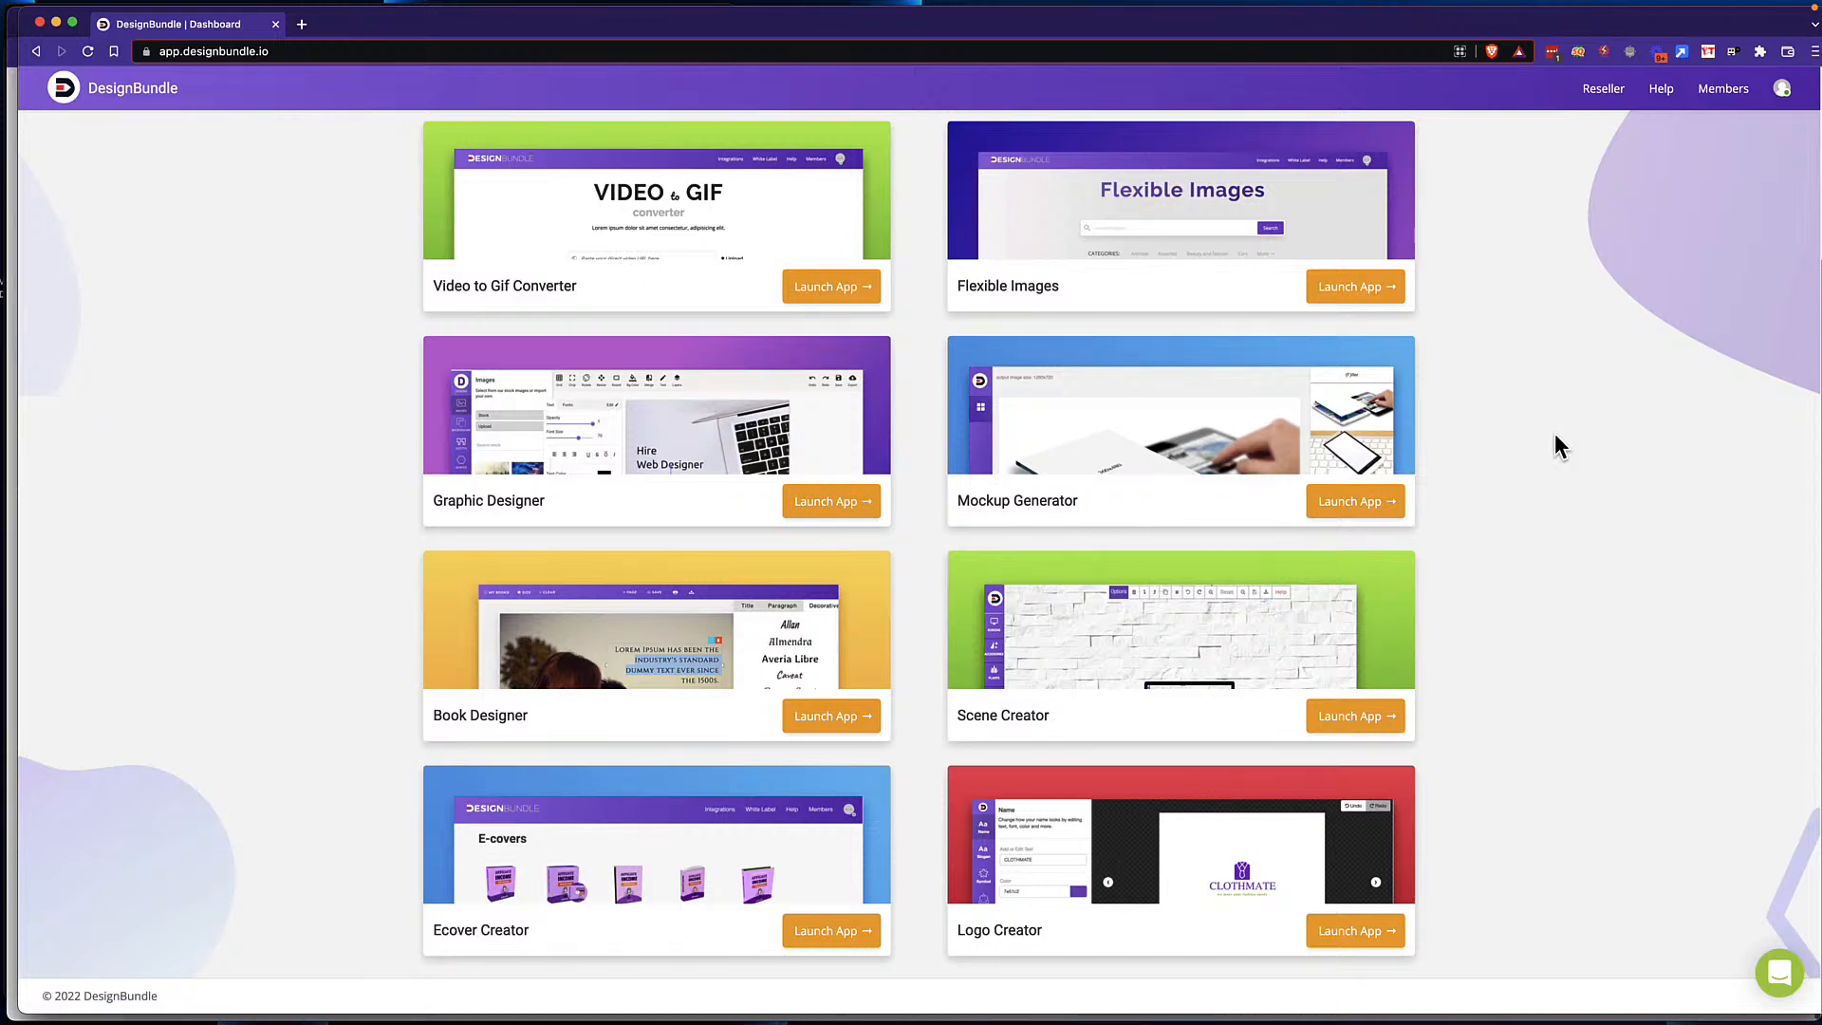
# Step: Open the website tree-gardening.co.uk in a new browser tab
pyautogui.click(301, 25)
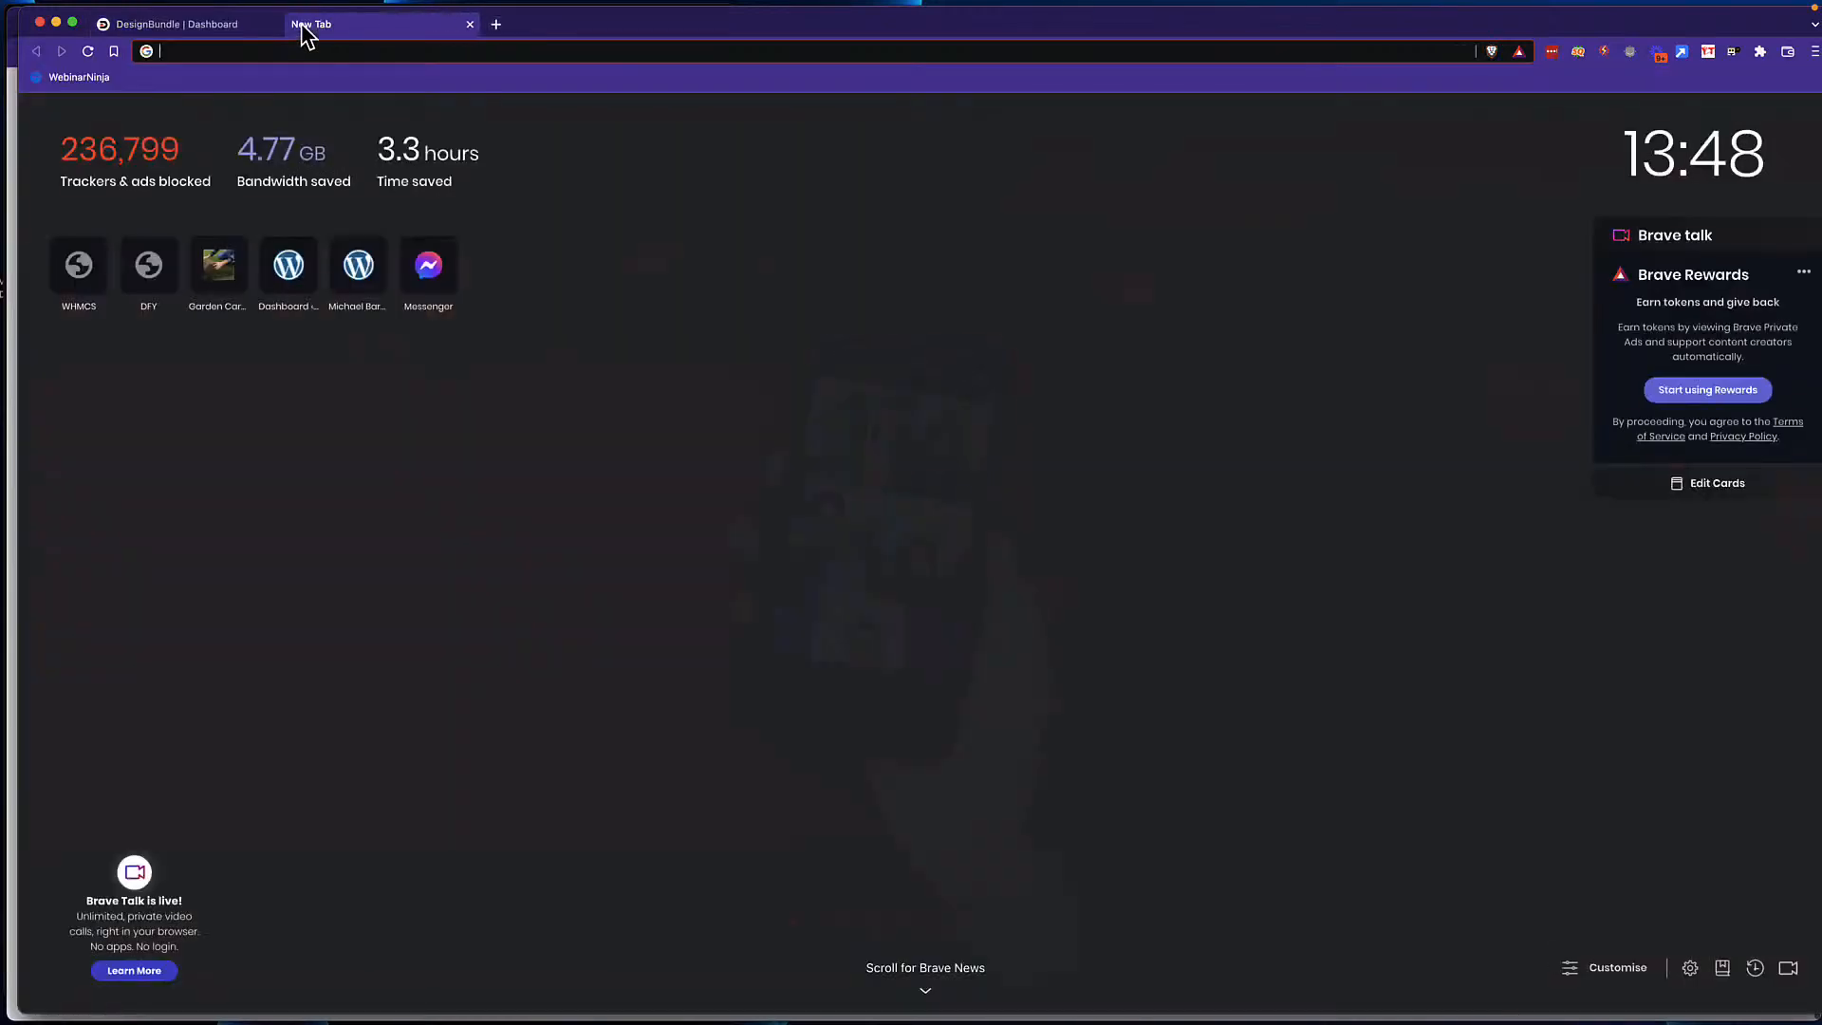
pyautogui.write('tree-gardening.co.uk')
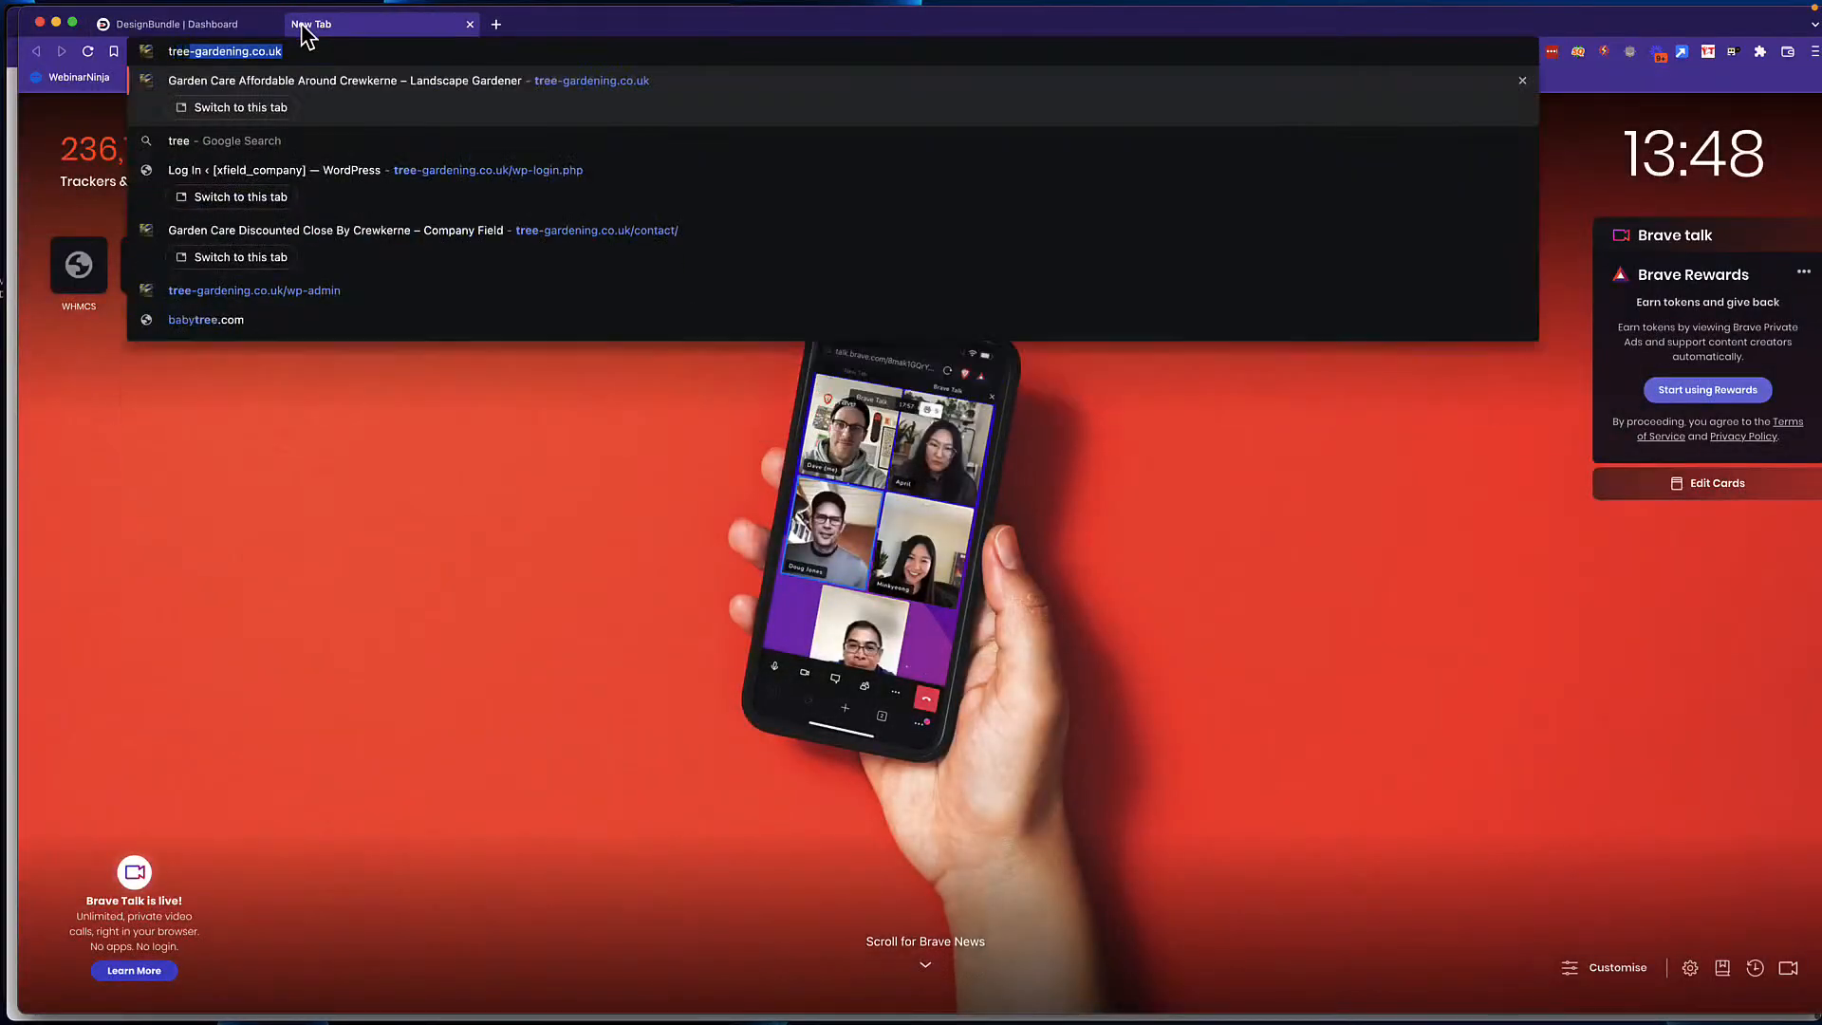
pyautogui.press('Return')
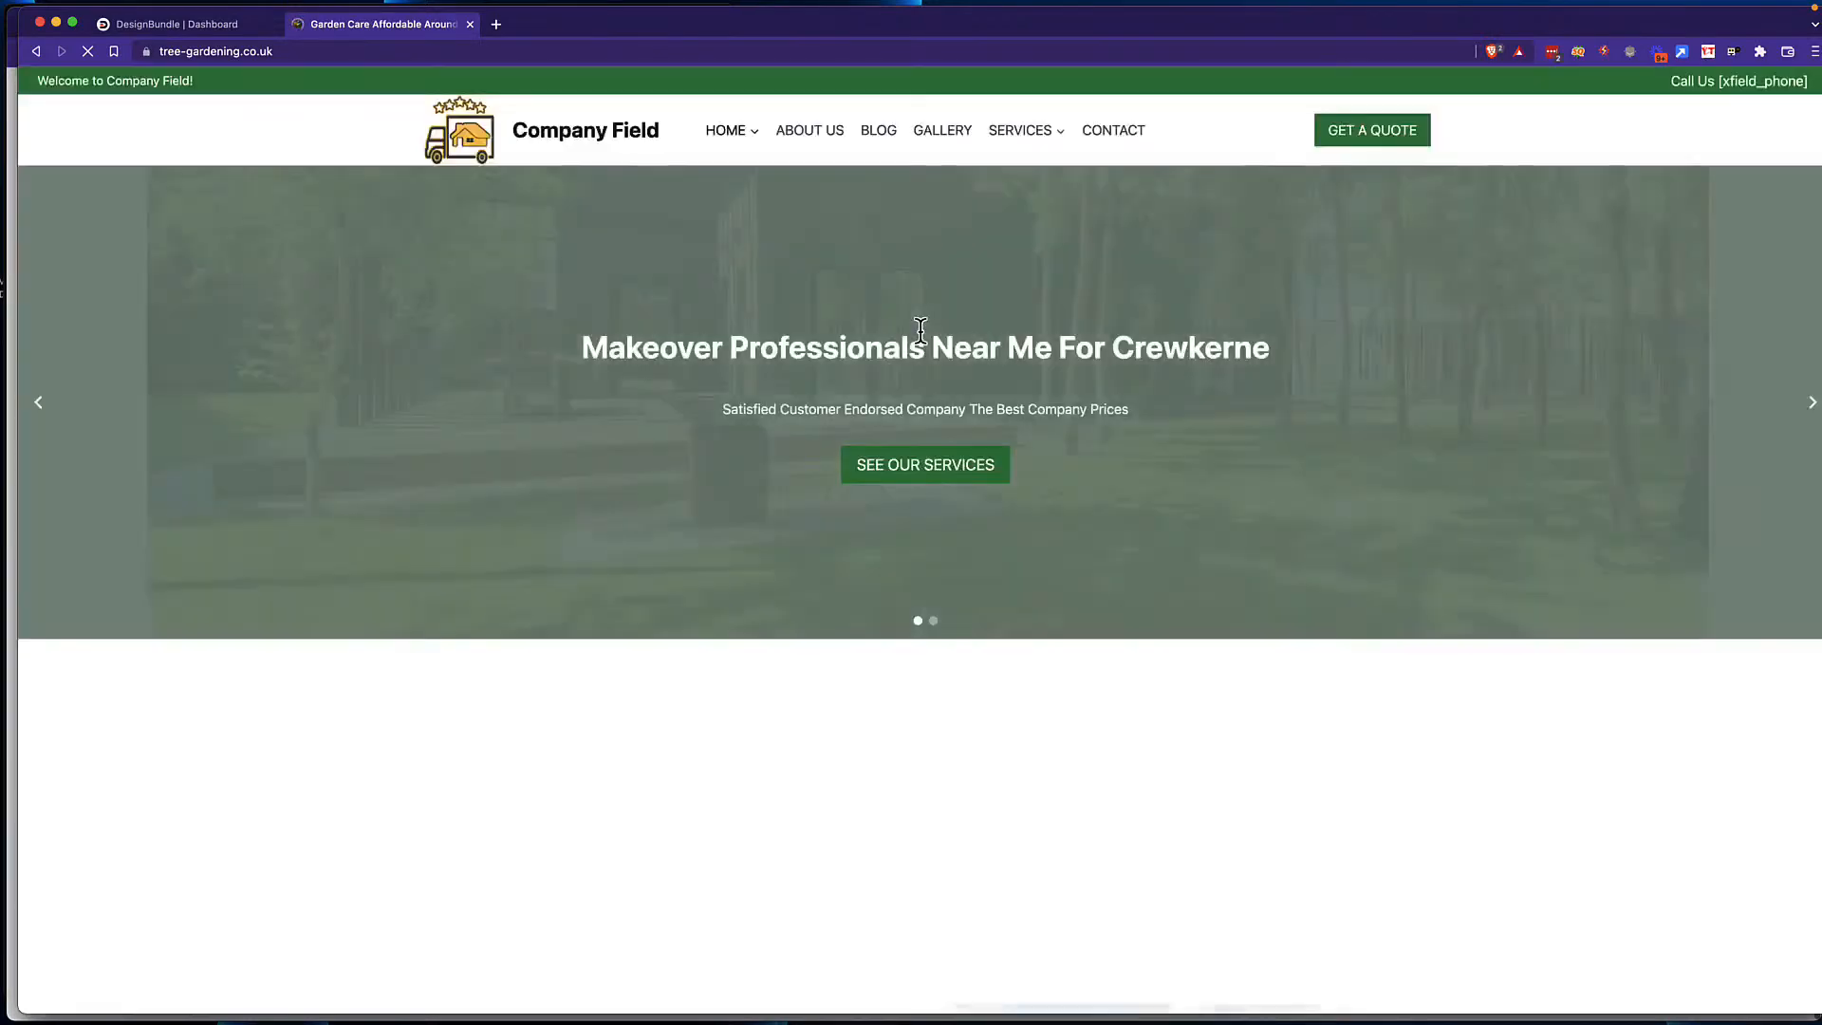
# Step: Look through the gardening homepage down to its footer and open the page offering a website like this one
pyautogui.scroll(-3, 917, 339)
pyautogui.scroll(-15, 915, 334)
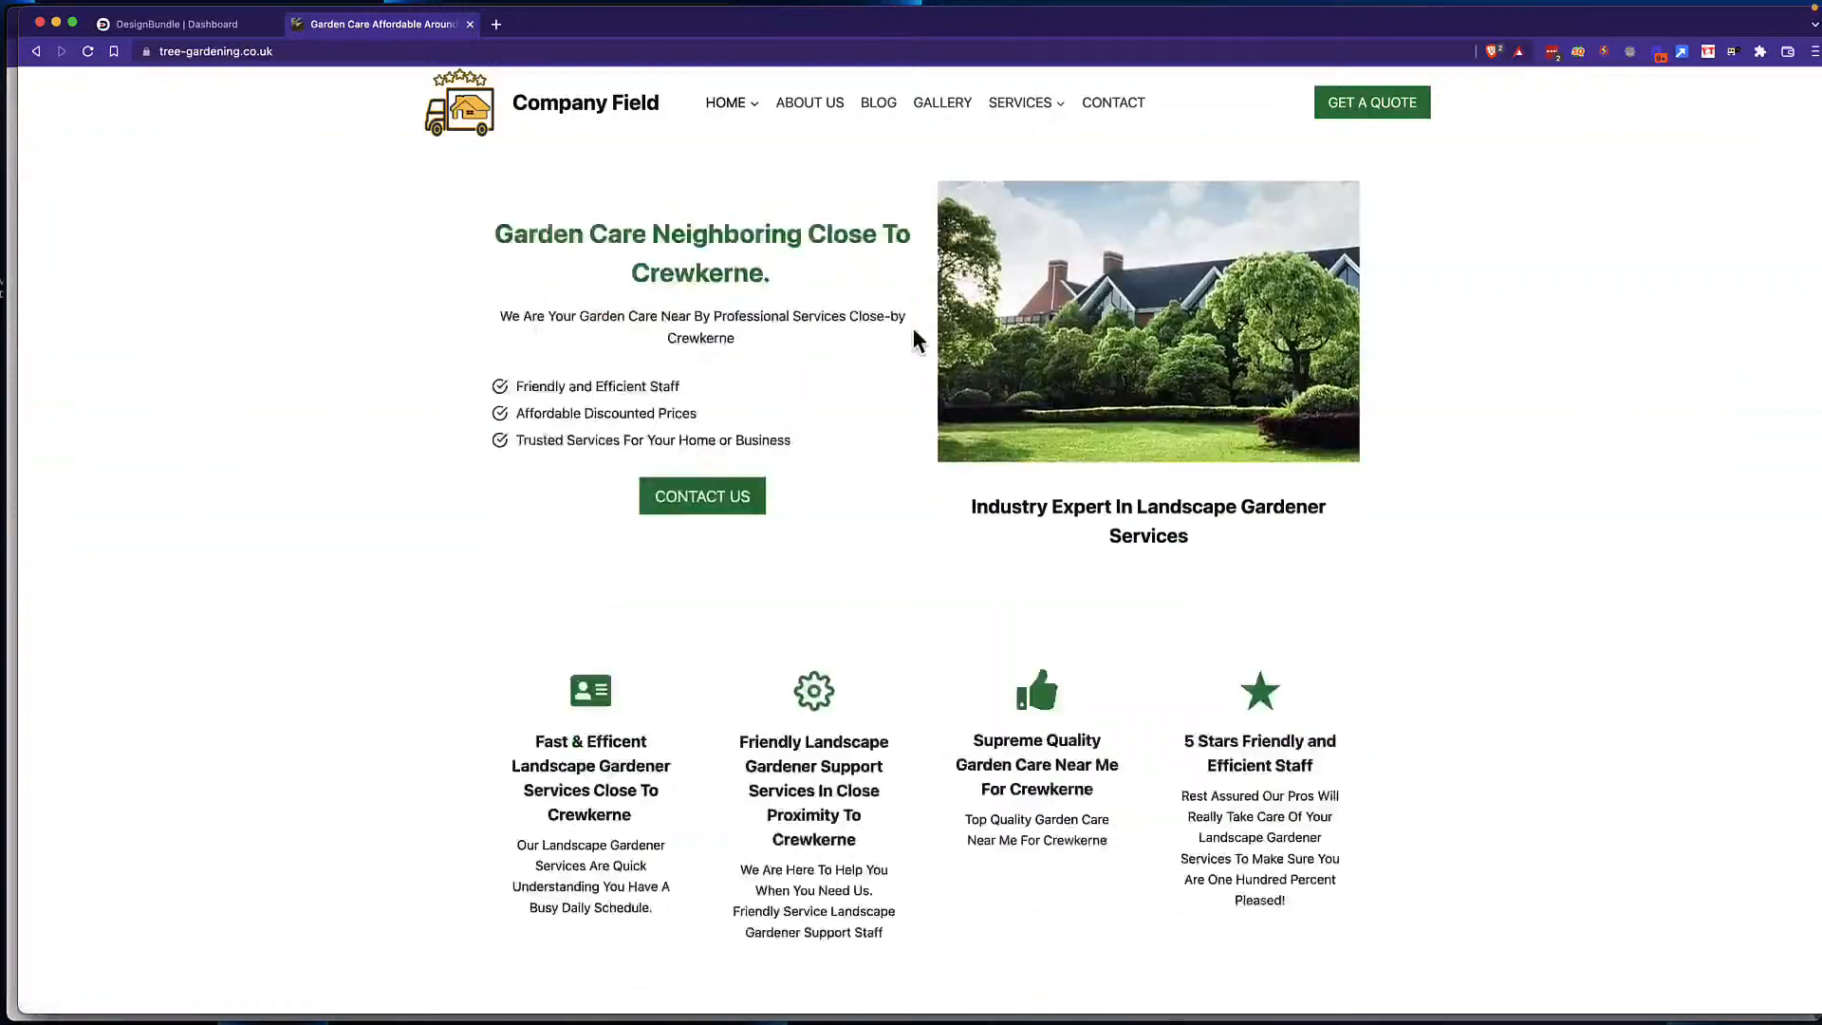
pyautogui.scroll(-6, 911, 313)
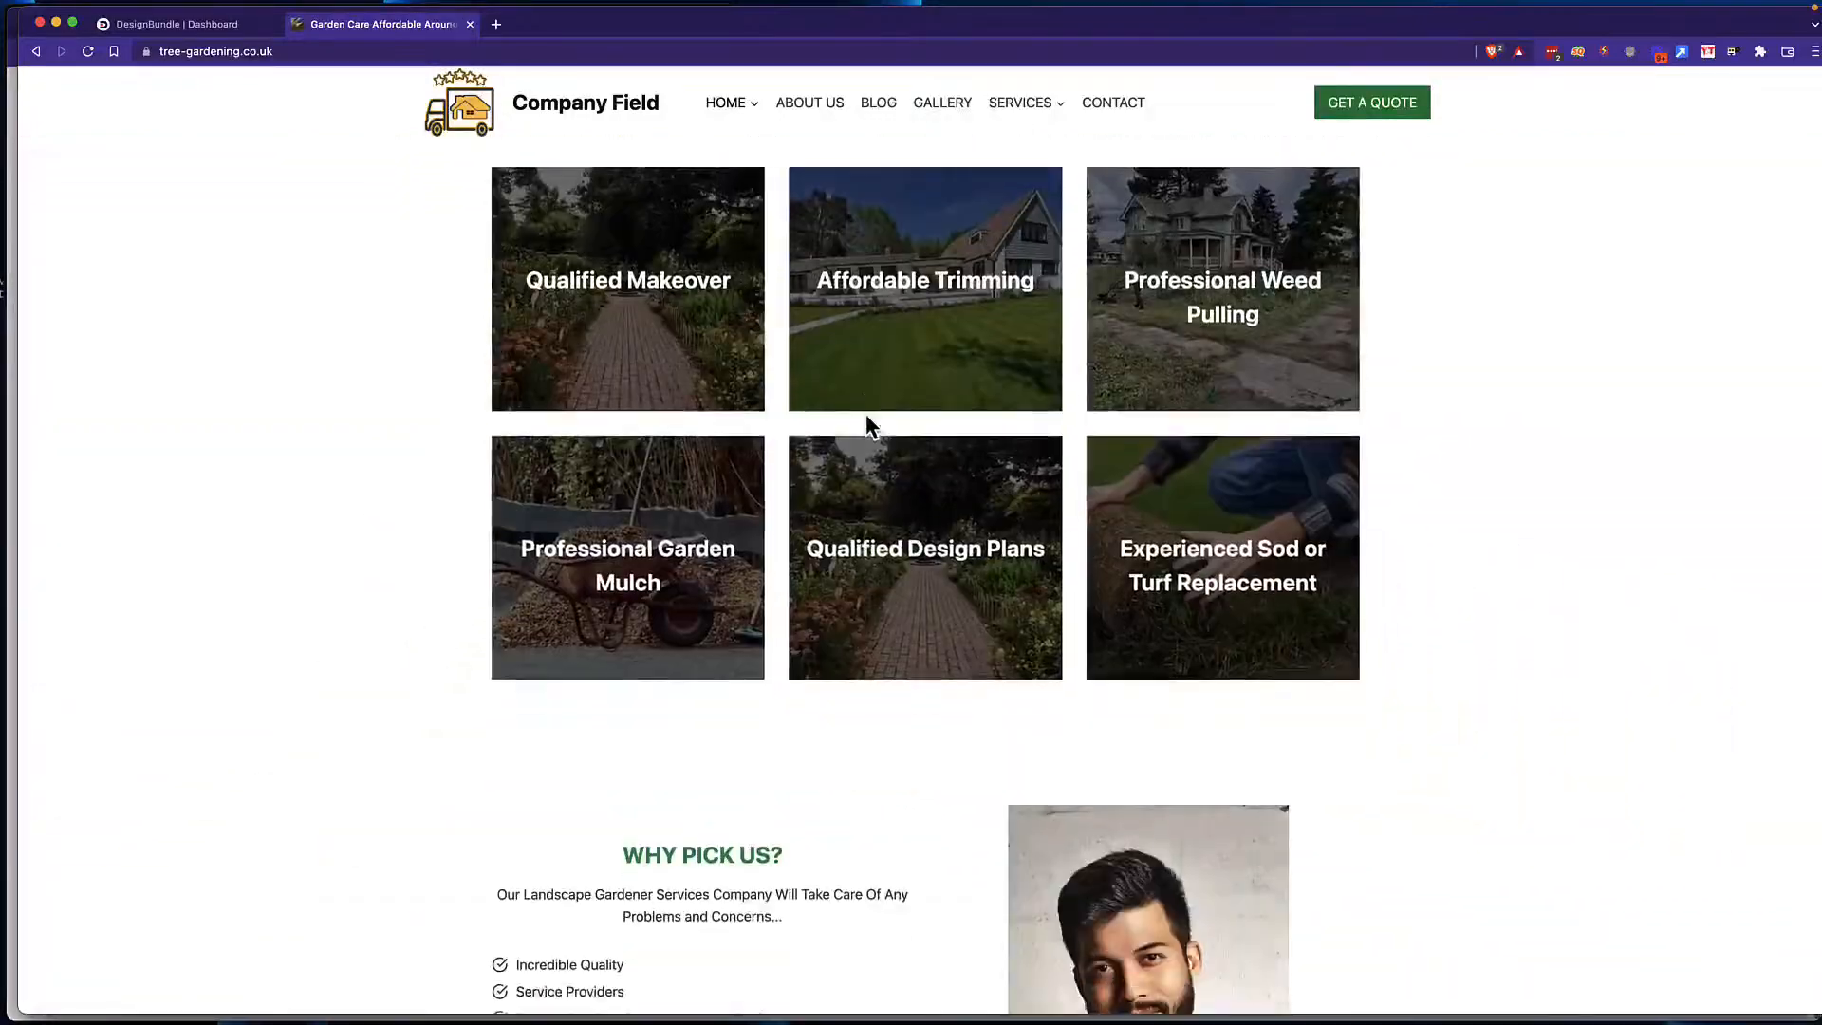
pyautogui.scroll(-14, 847, 448)
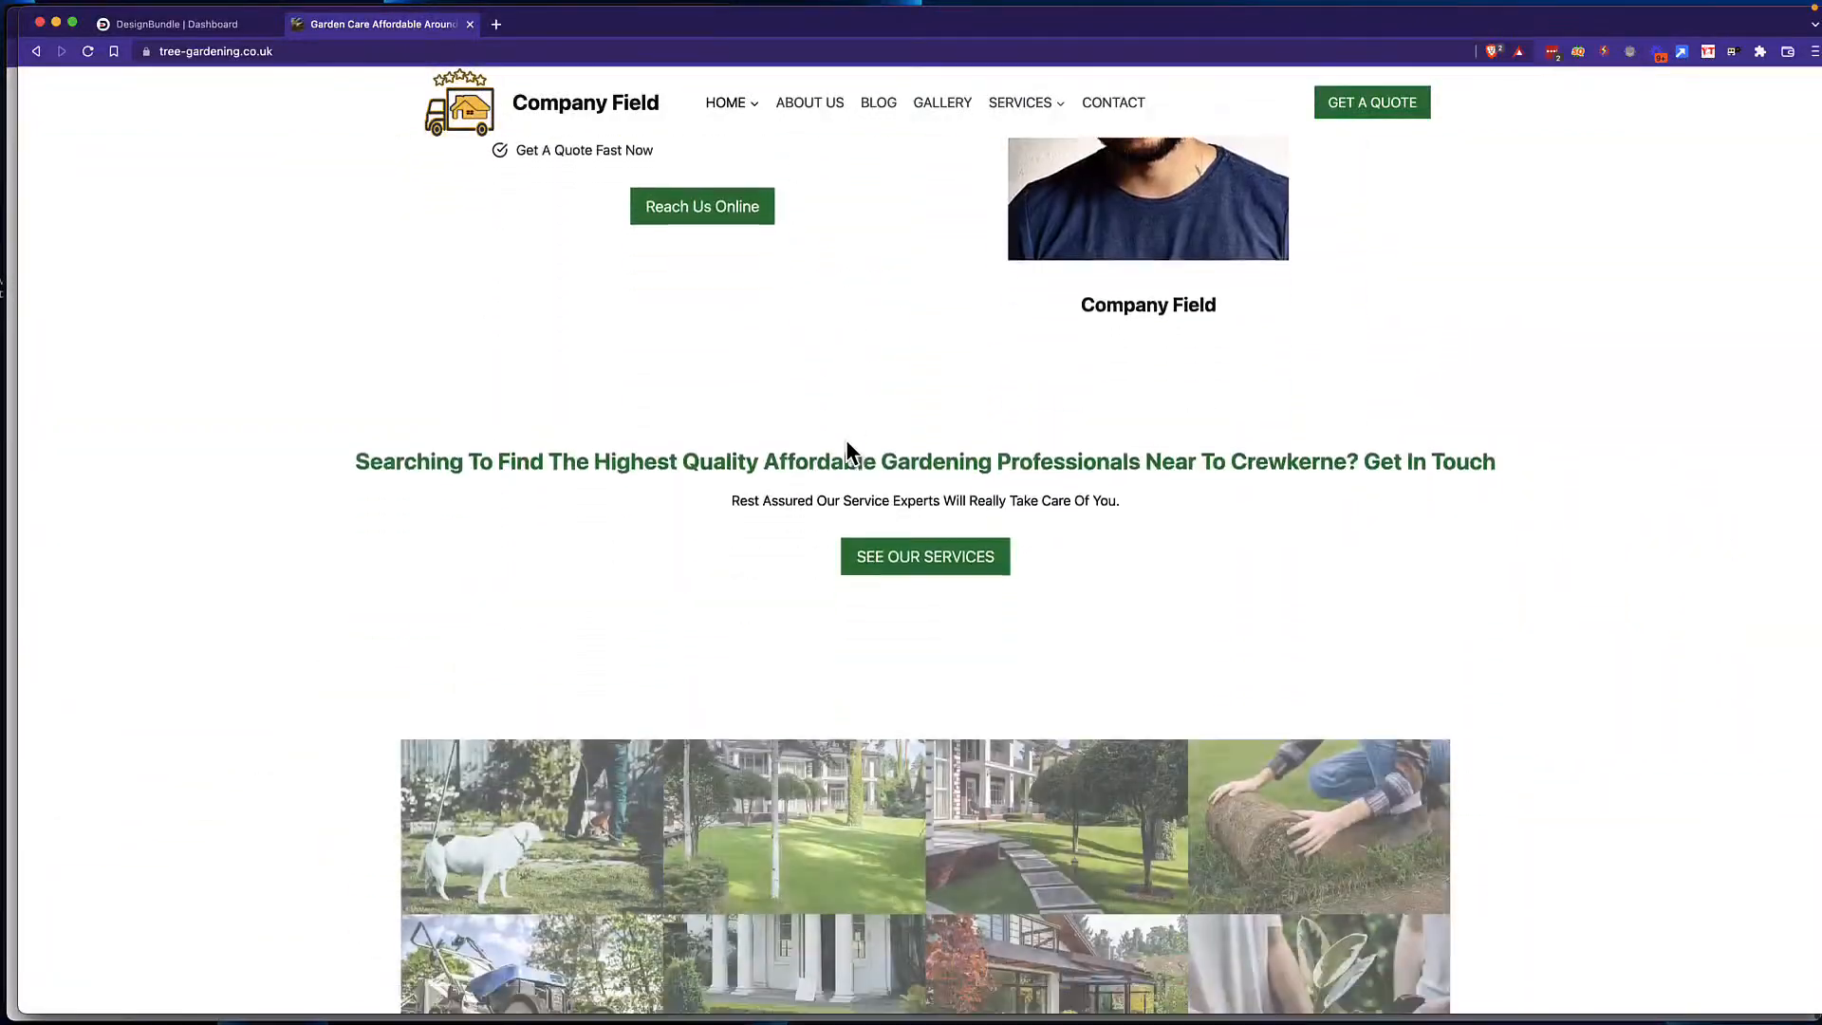
pyautogui.scroll(-10, 614, 312)
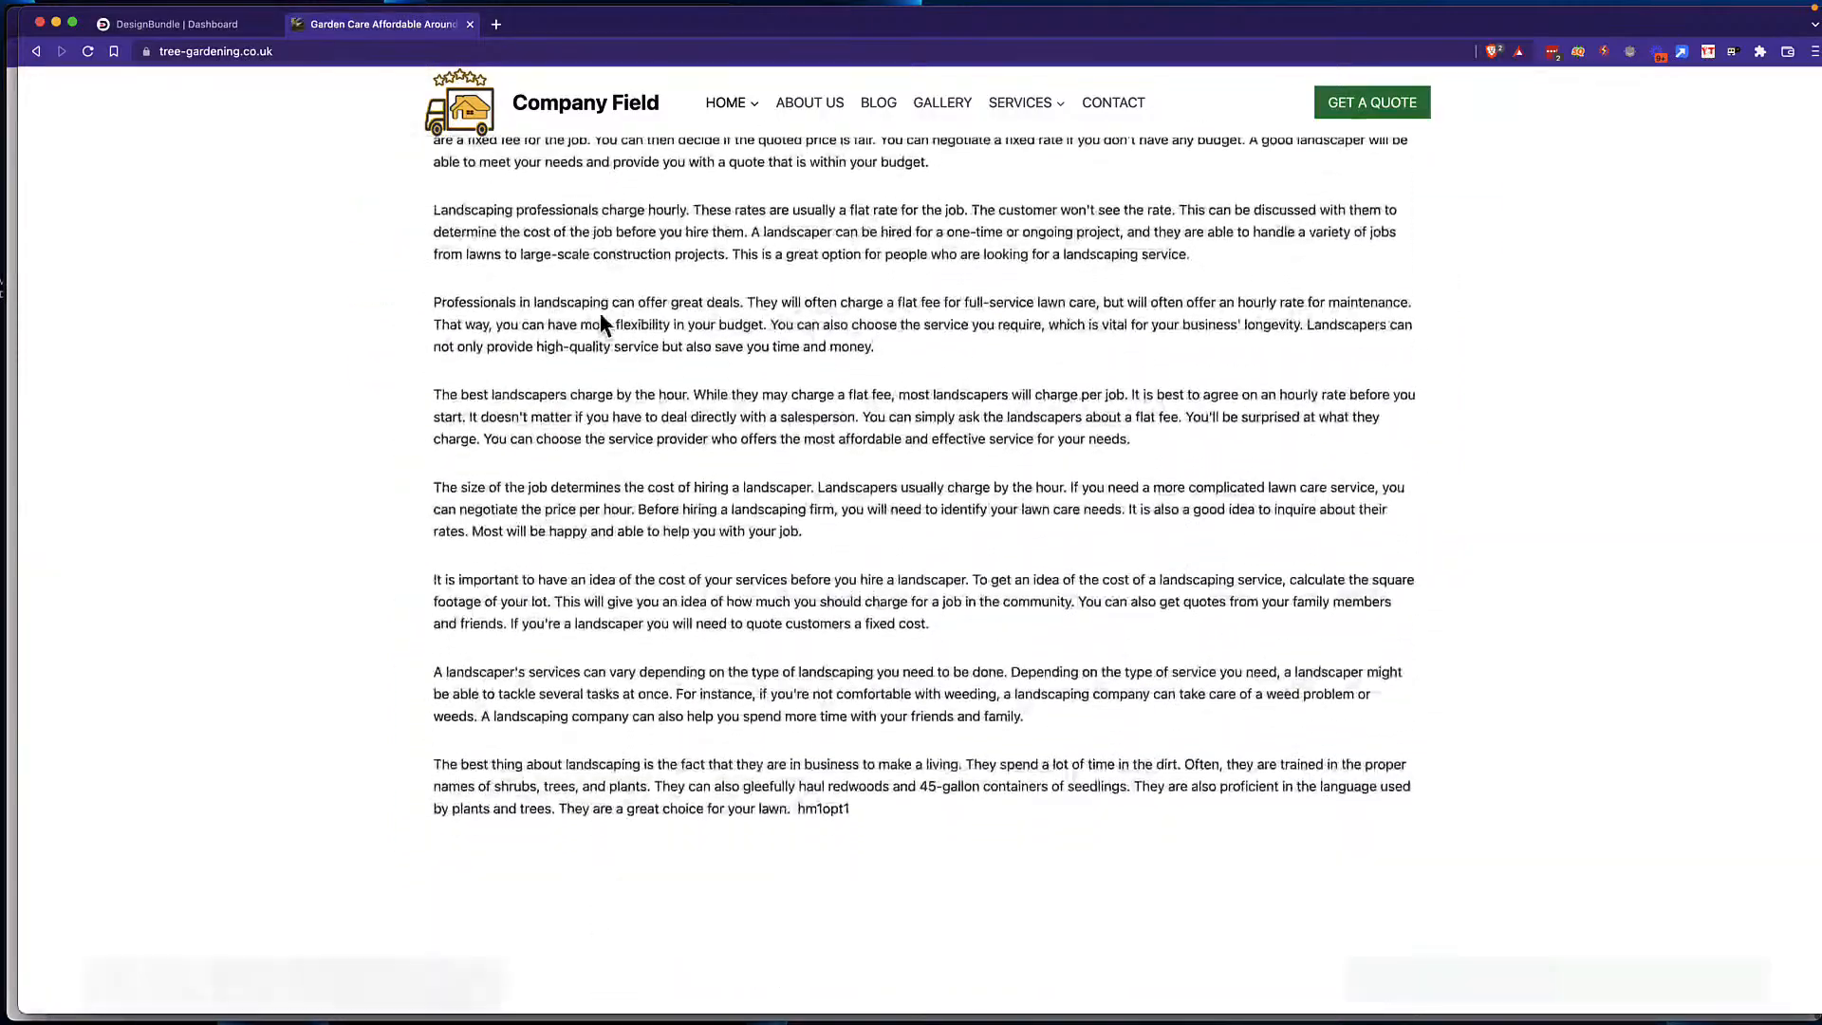
pyautogui.scroll(-5, 581, 293)
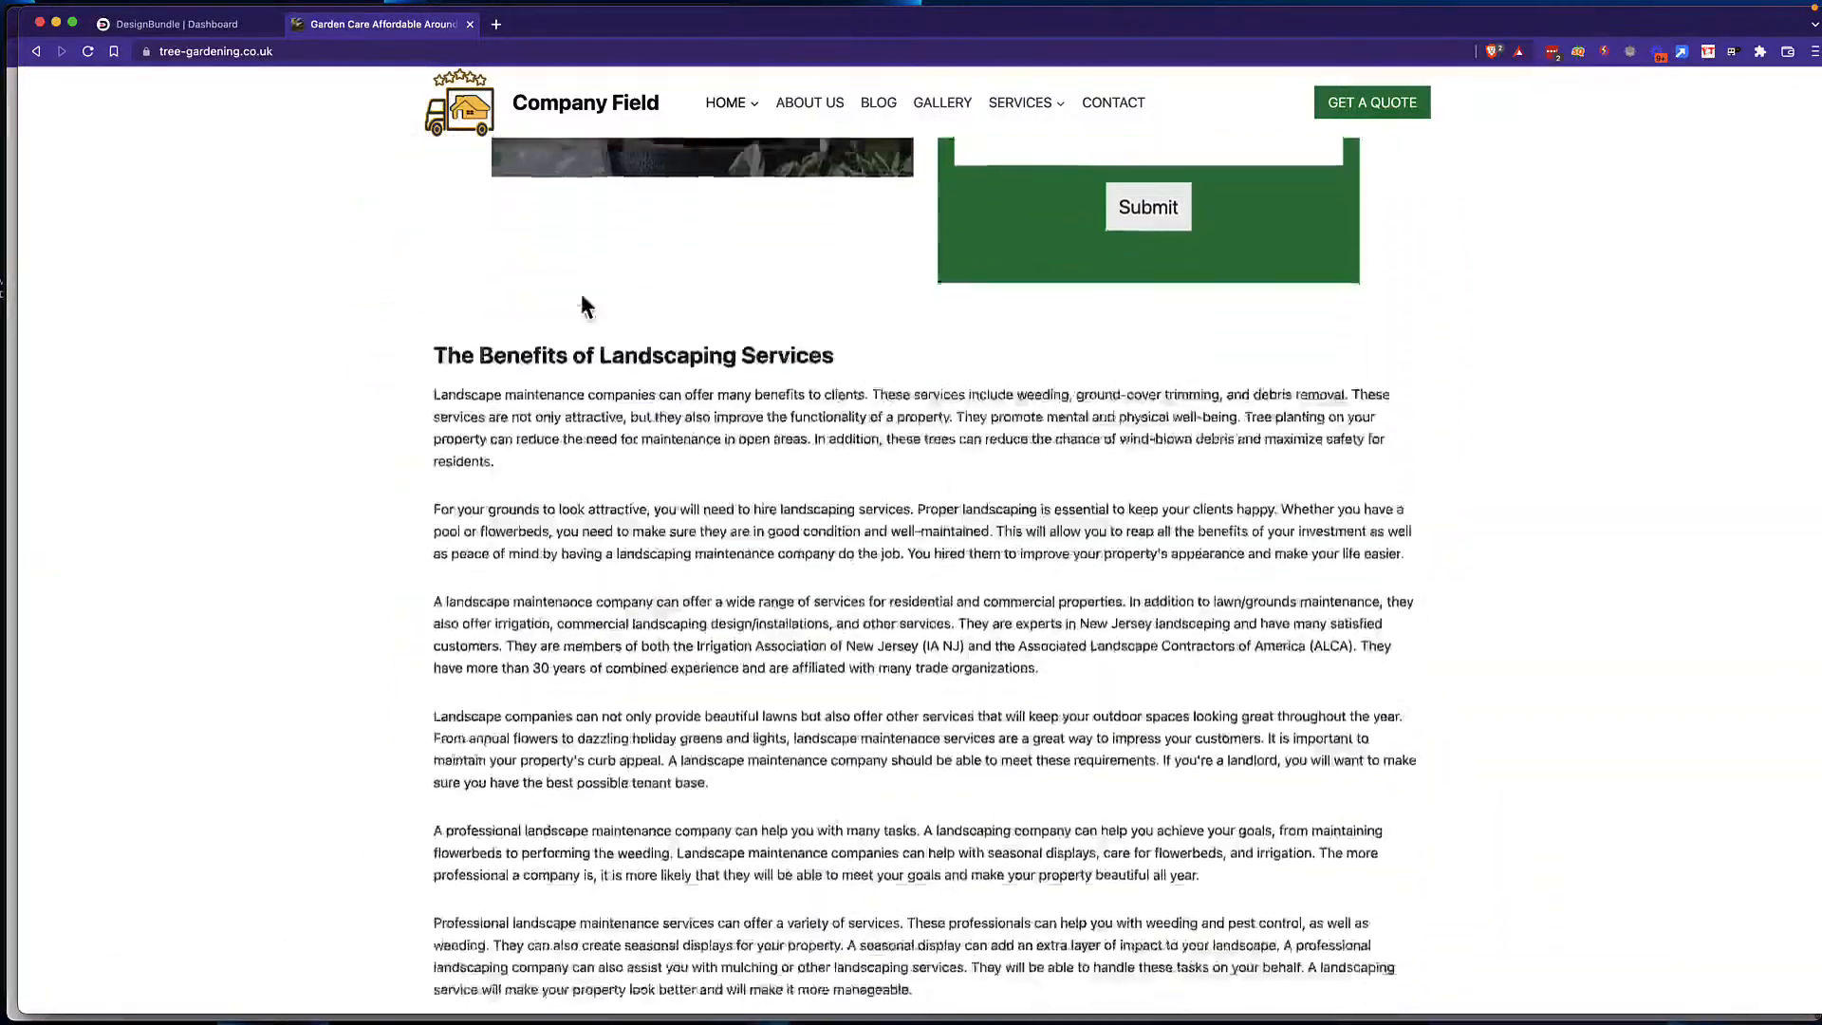
pyautogui.scroll(8, 580, 293)
pyautogui.scroll(-20, 581, 293)
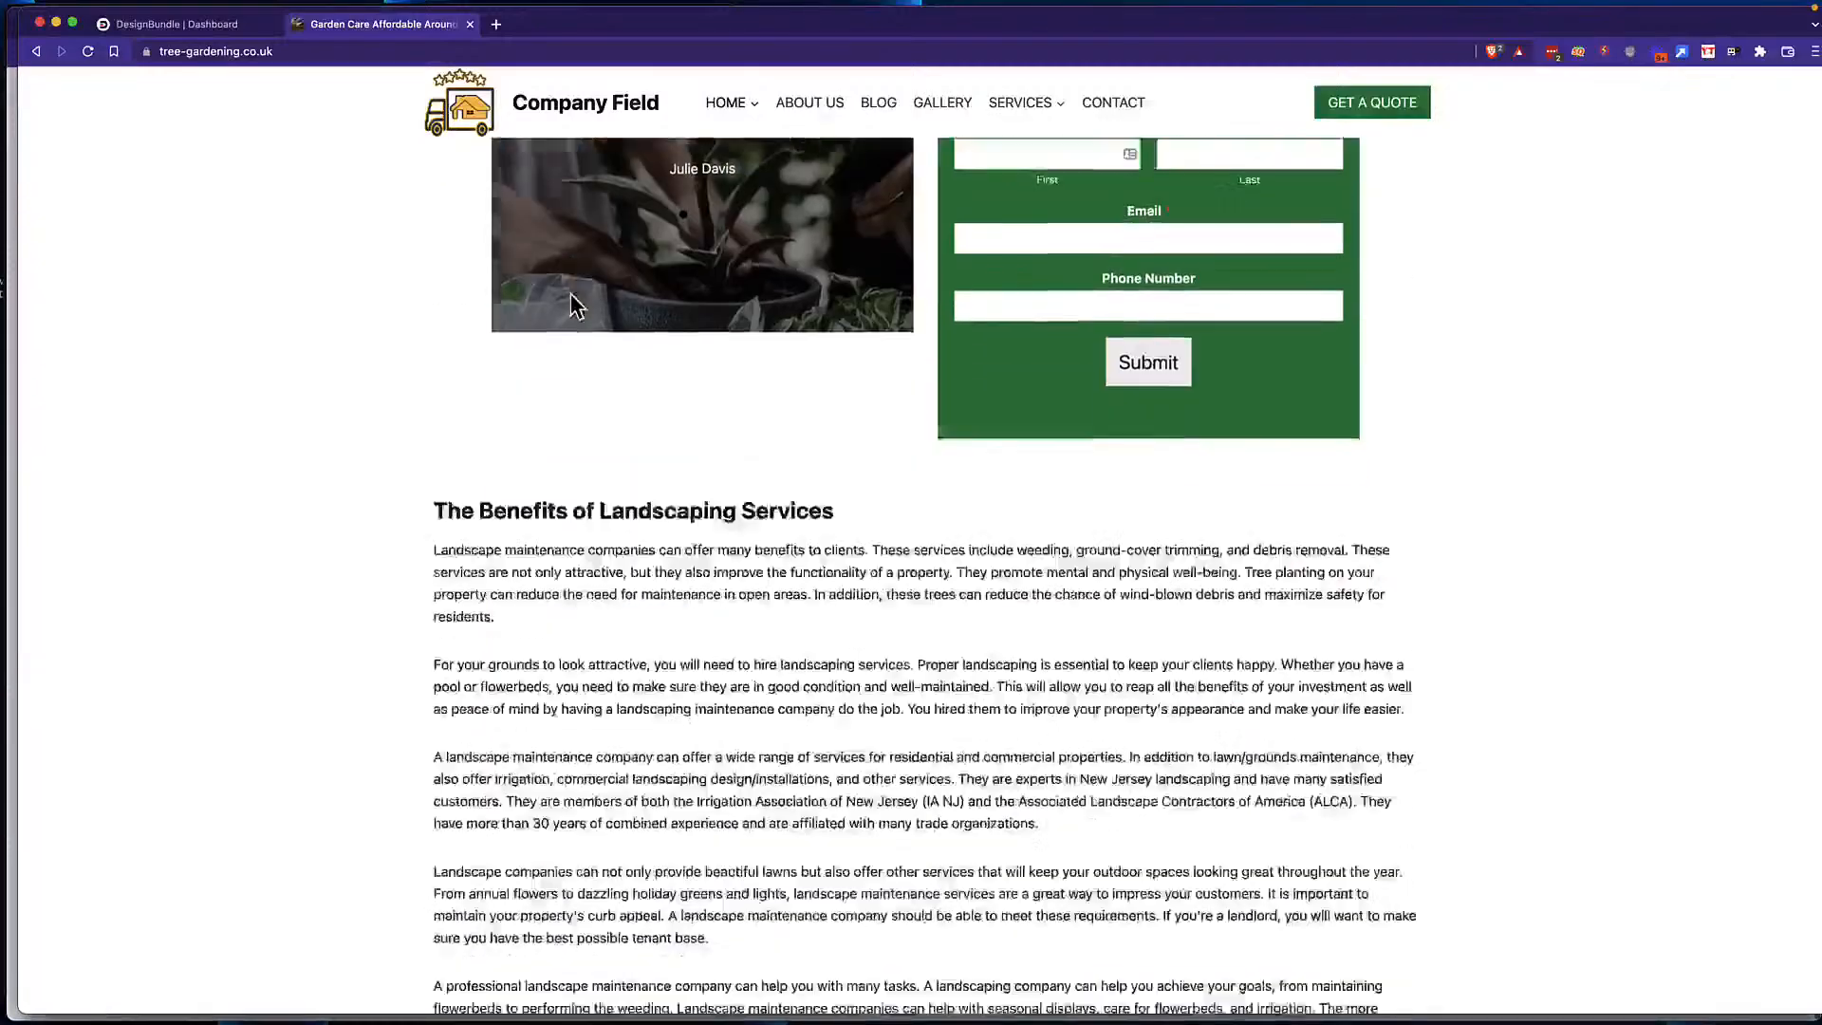
pyautogui.scroll(-12, 569, 306)
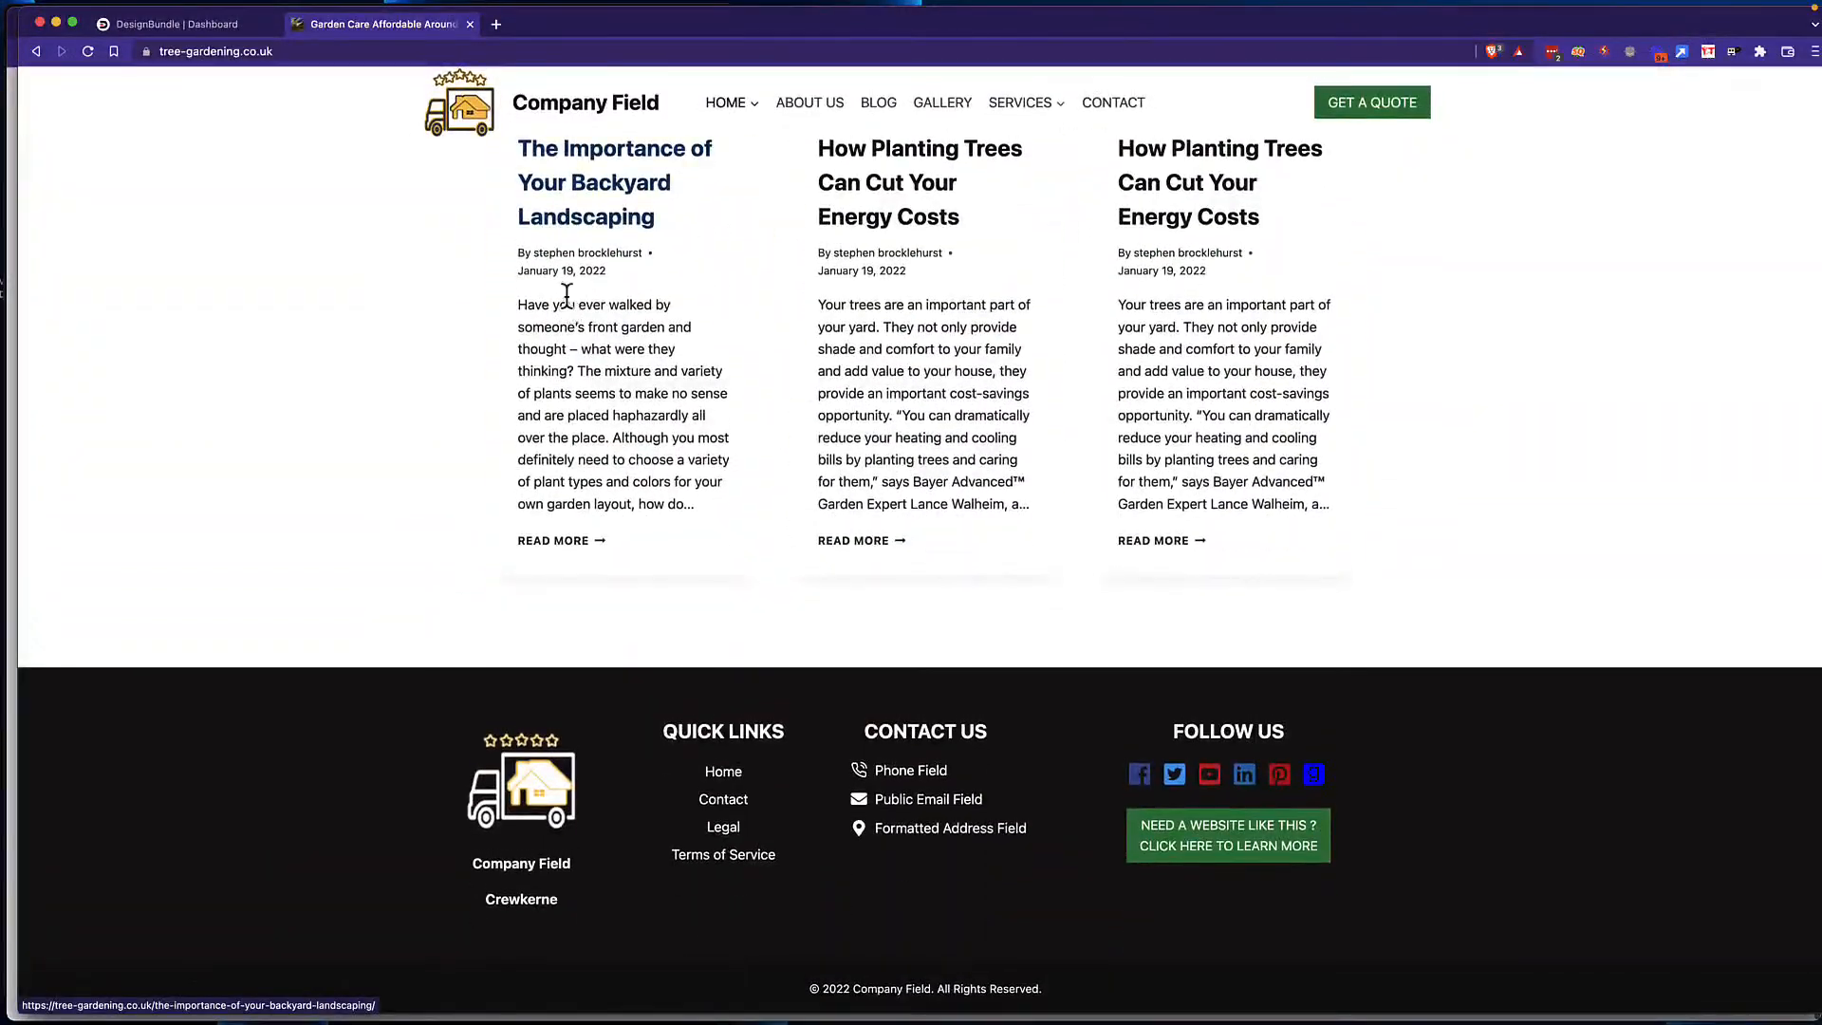
pyautogui.click(1292, 847)
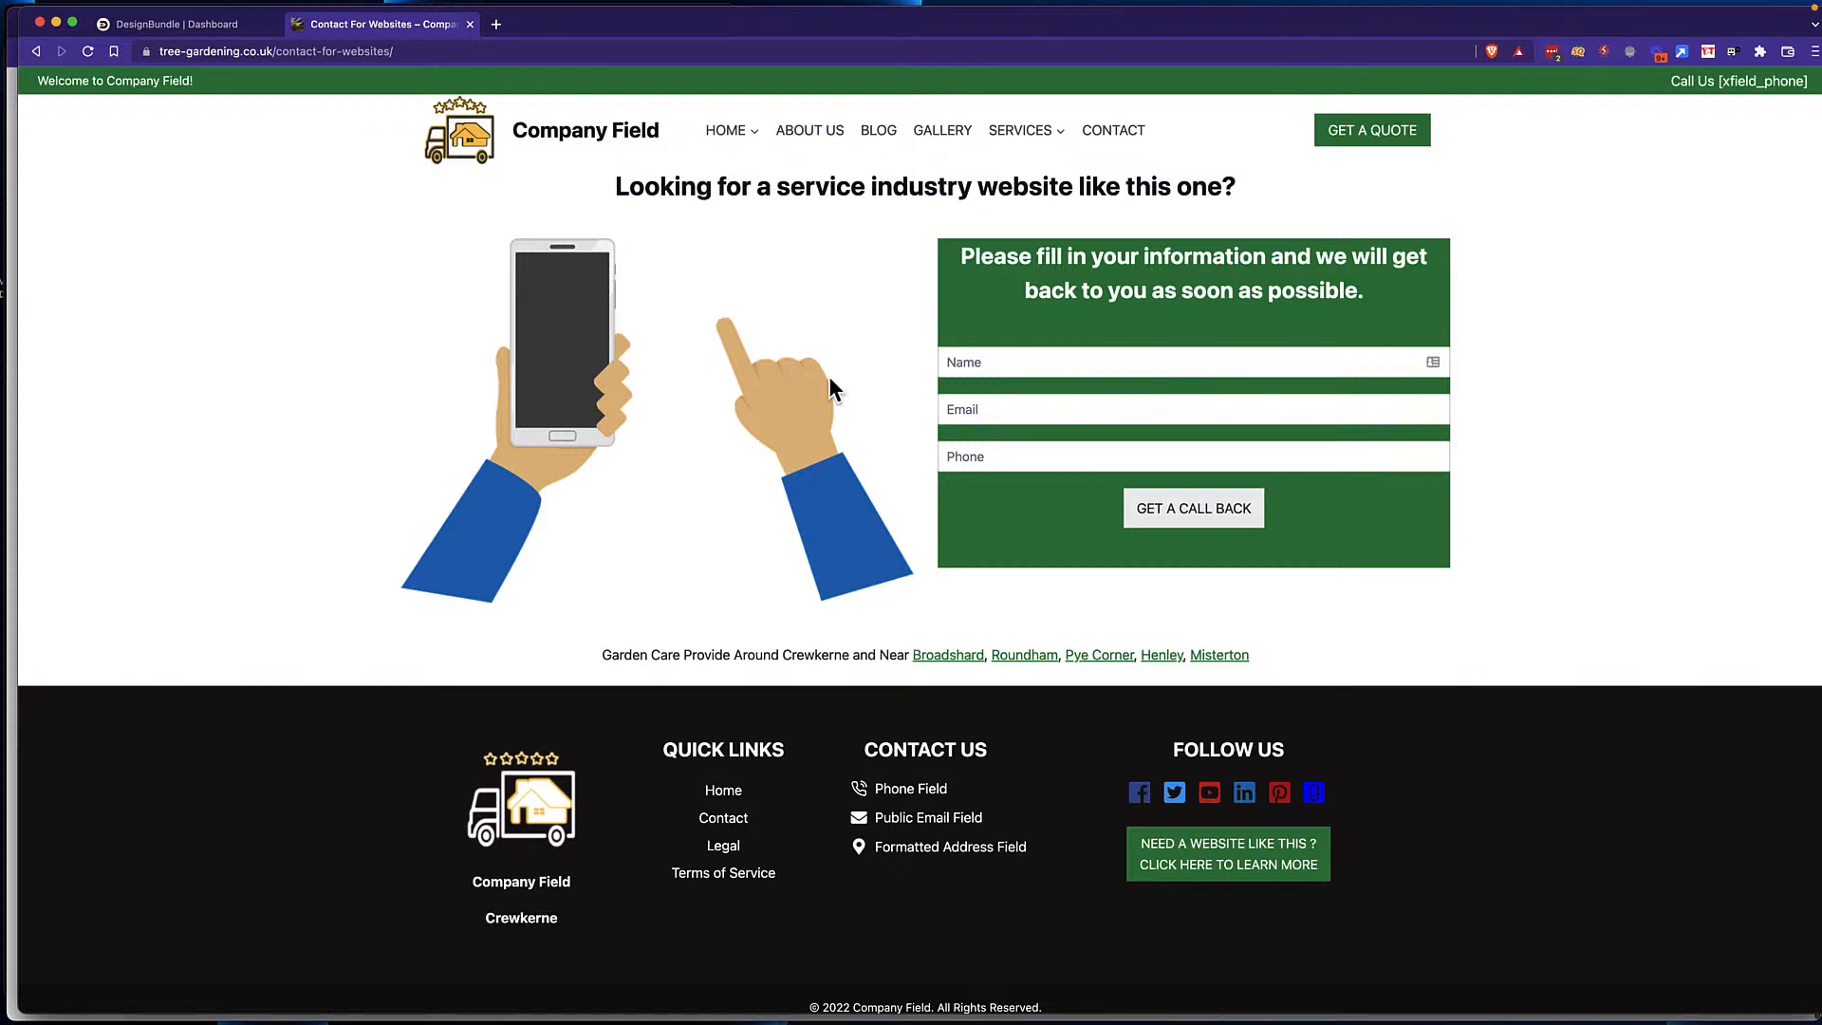
# Step: Return to the DesignBundle dashboard and launch the Logo Creator app
pyautogui.click(171, 24)
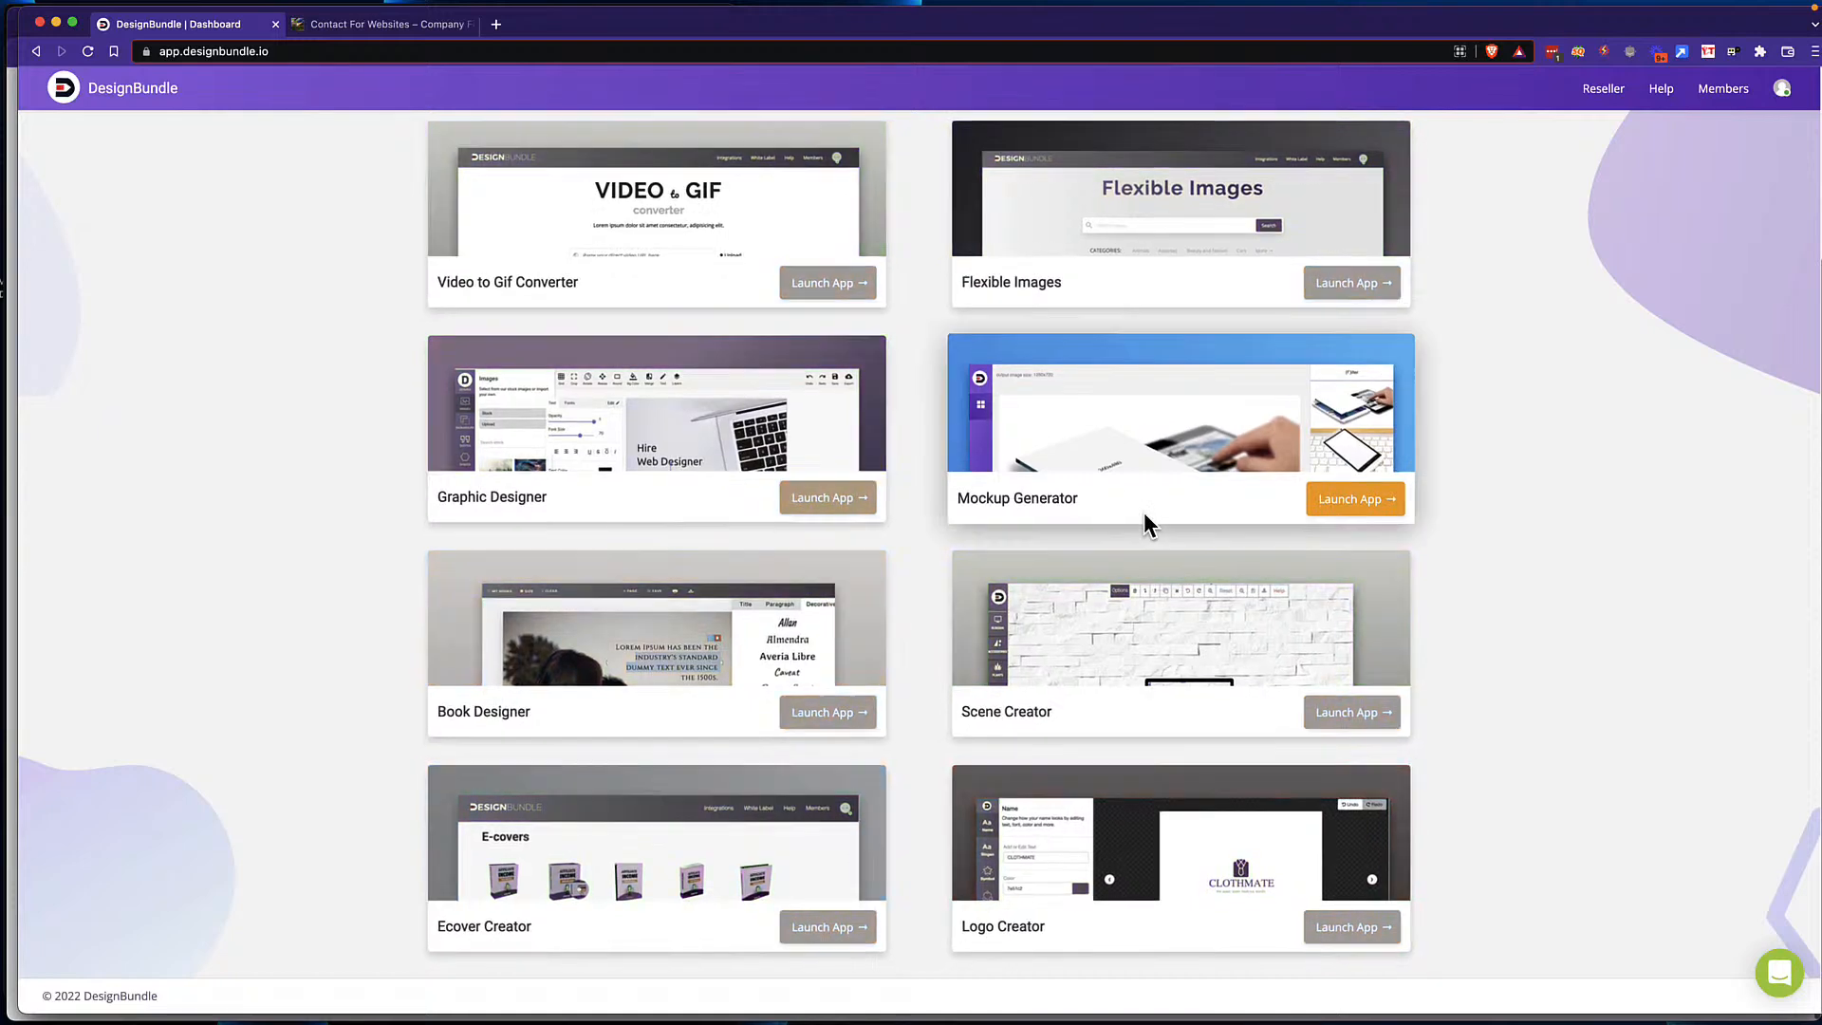
pyautogui.click(421, 28)
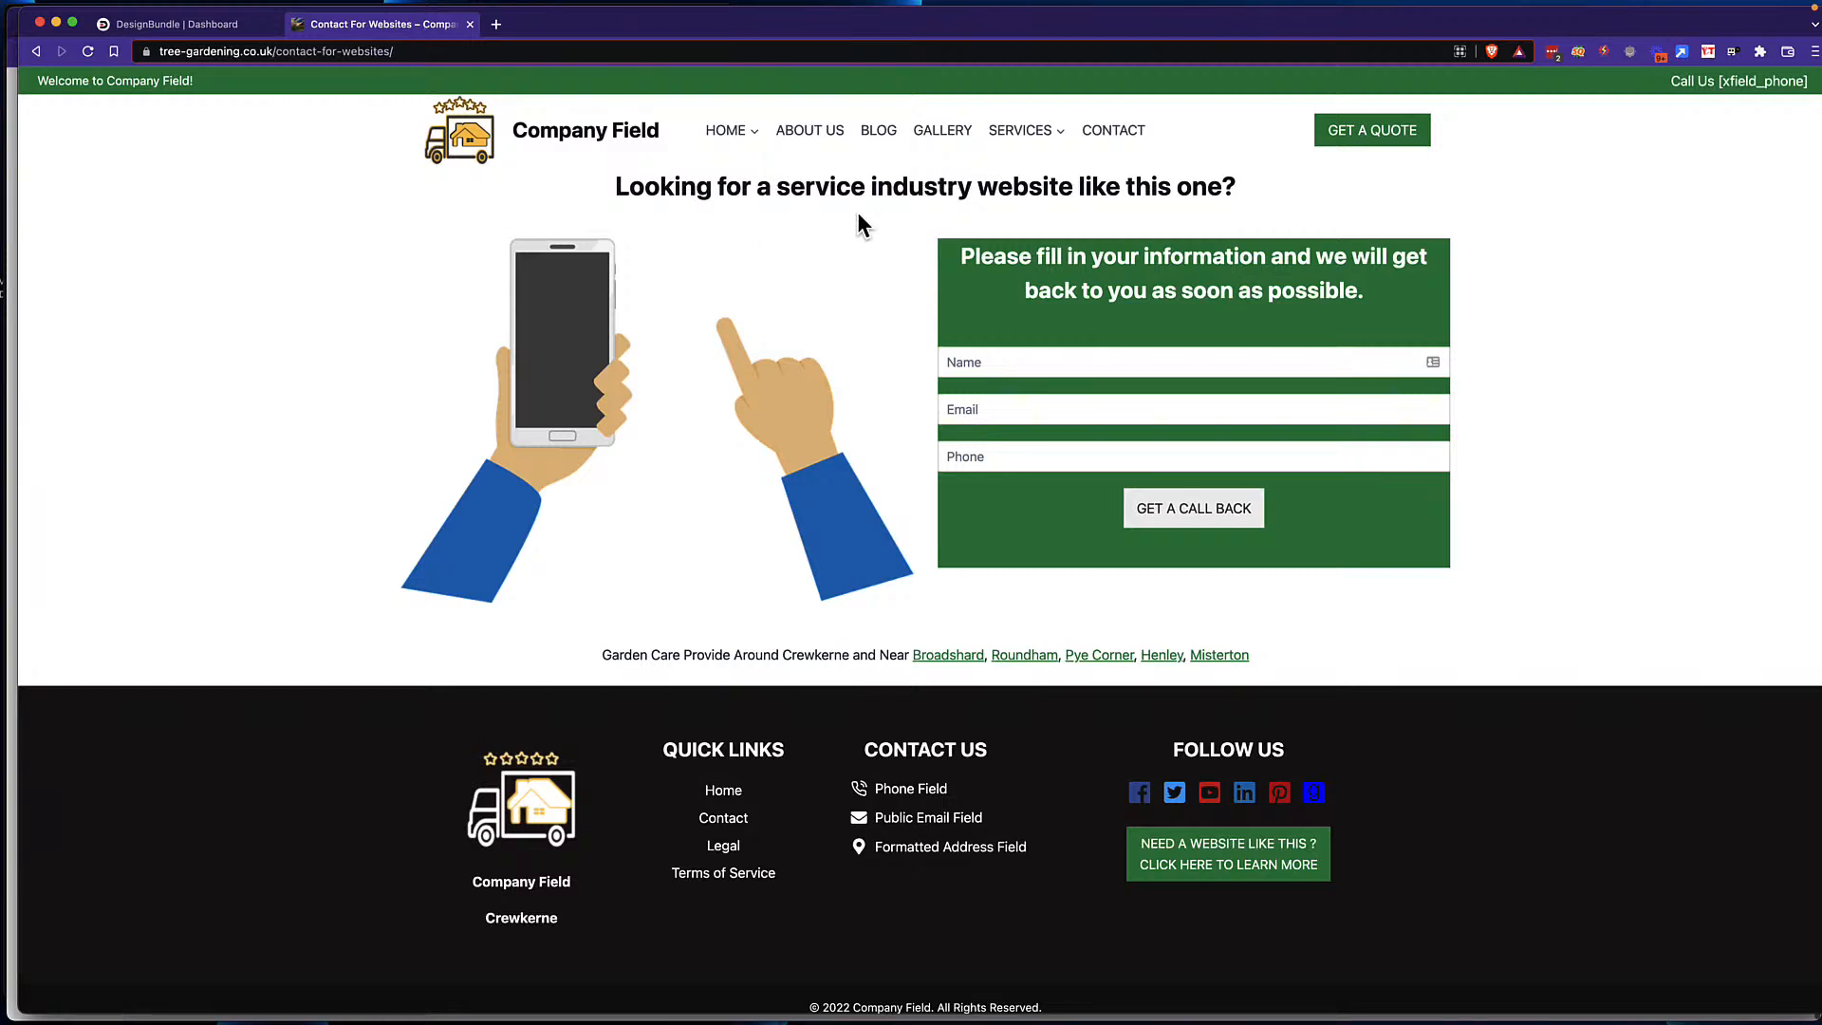
pyautogui.click(189, 25)
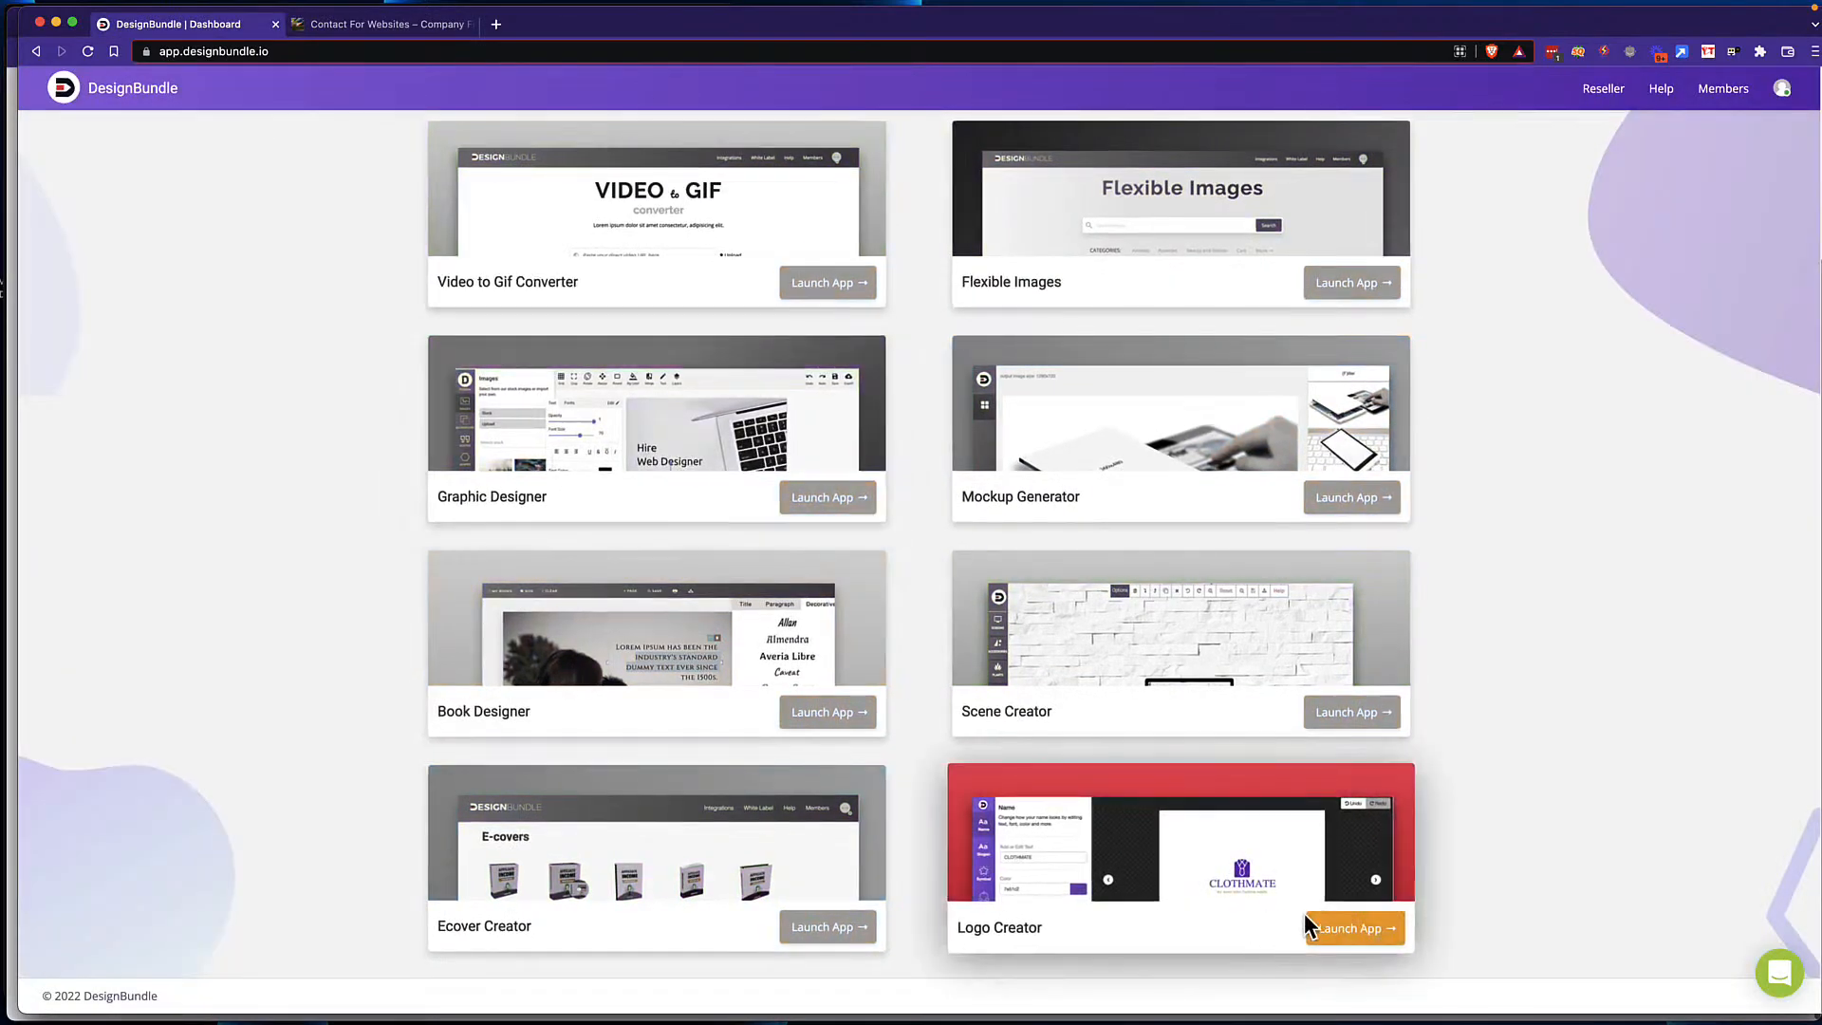
pyautogui.click(1352, 934)
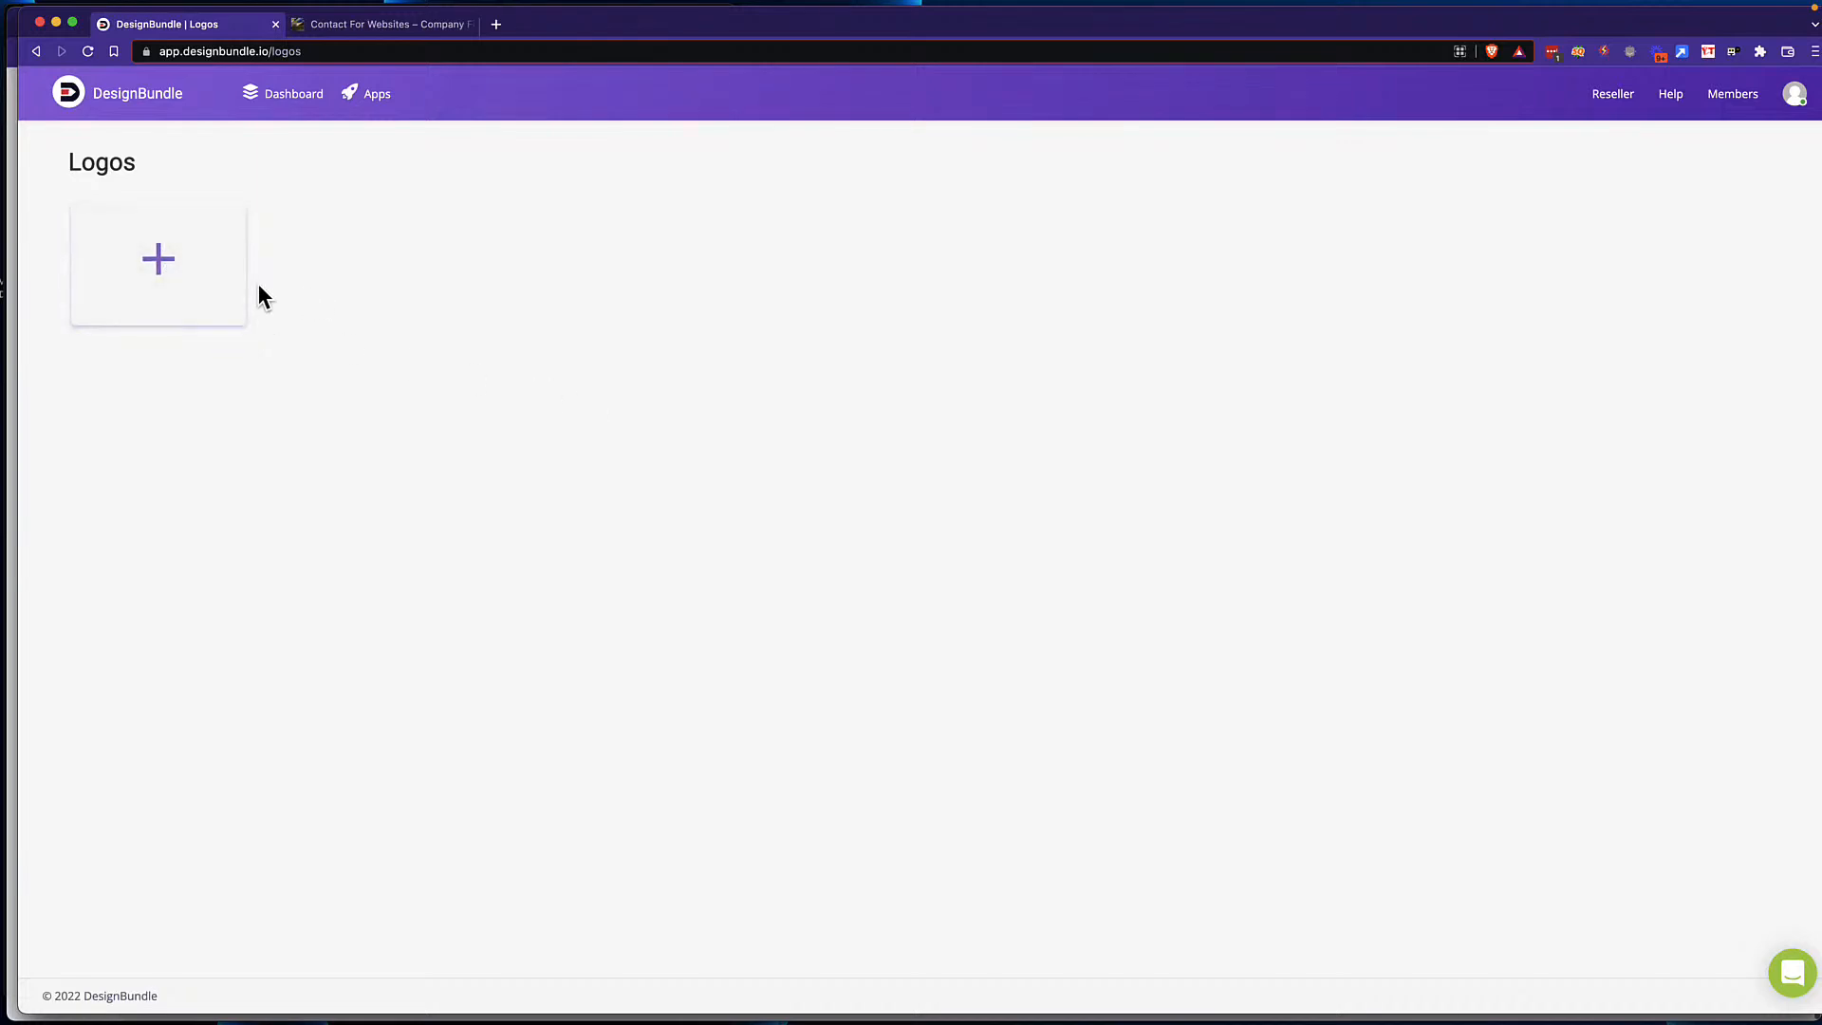
# Step: Create a new logo for the company name "tree garden crewkerne" and start the logo wizard
pyautogui.click(176, 268)
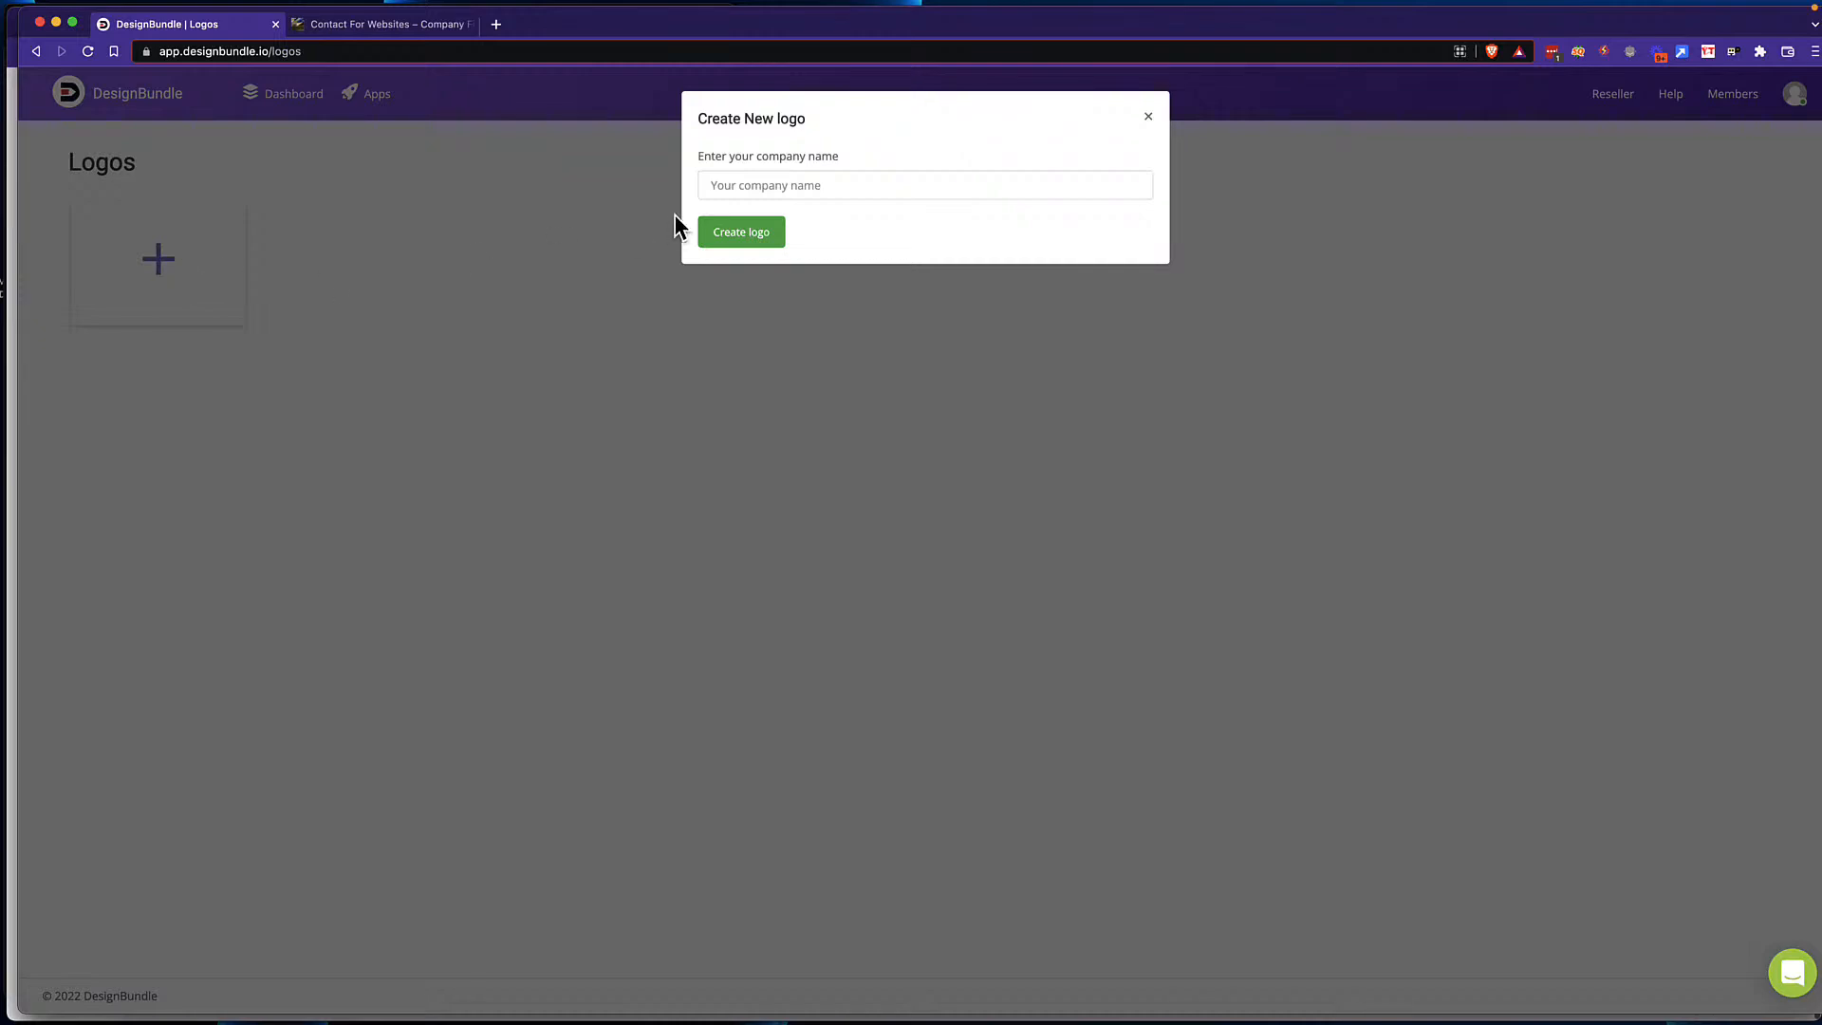
pyautogui.click(719, 186)
pyautogui.write('tre')
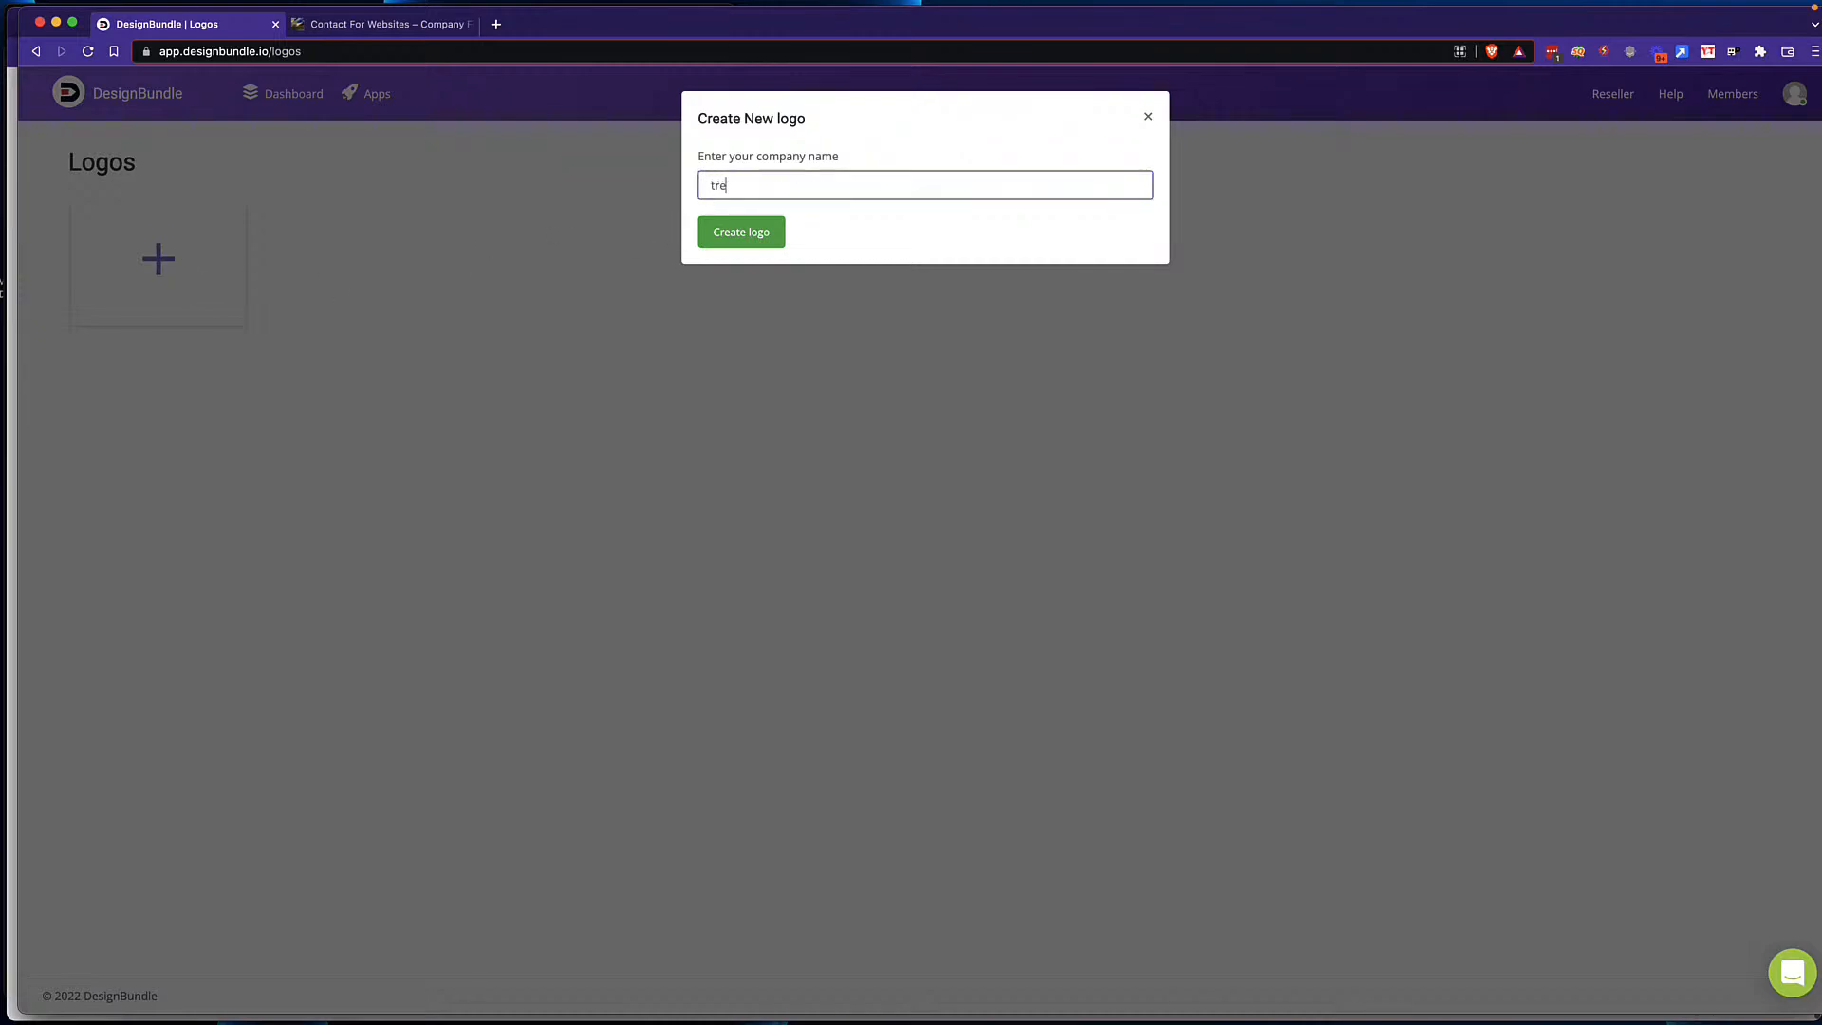
pyautogui.write('e garden crewkerne')
pyautogui.click(760, 239)
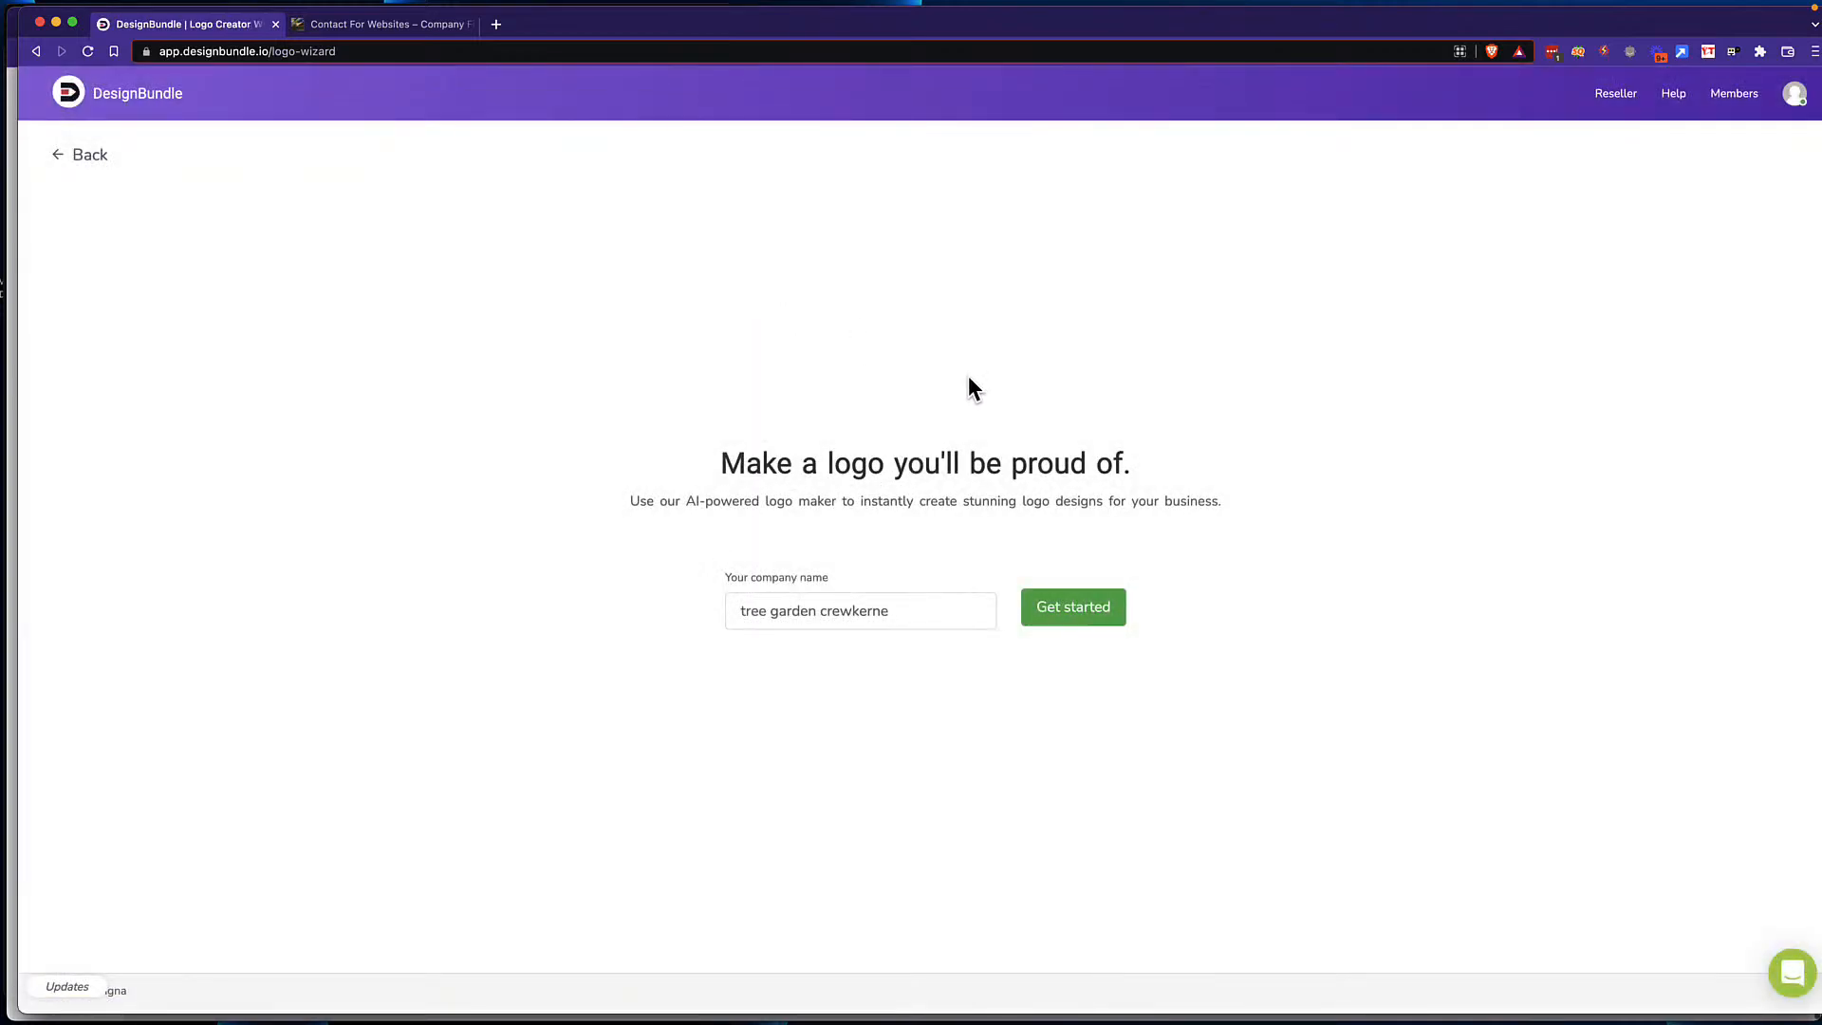
pyautogui.click(1071, 622)
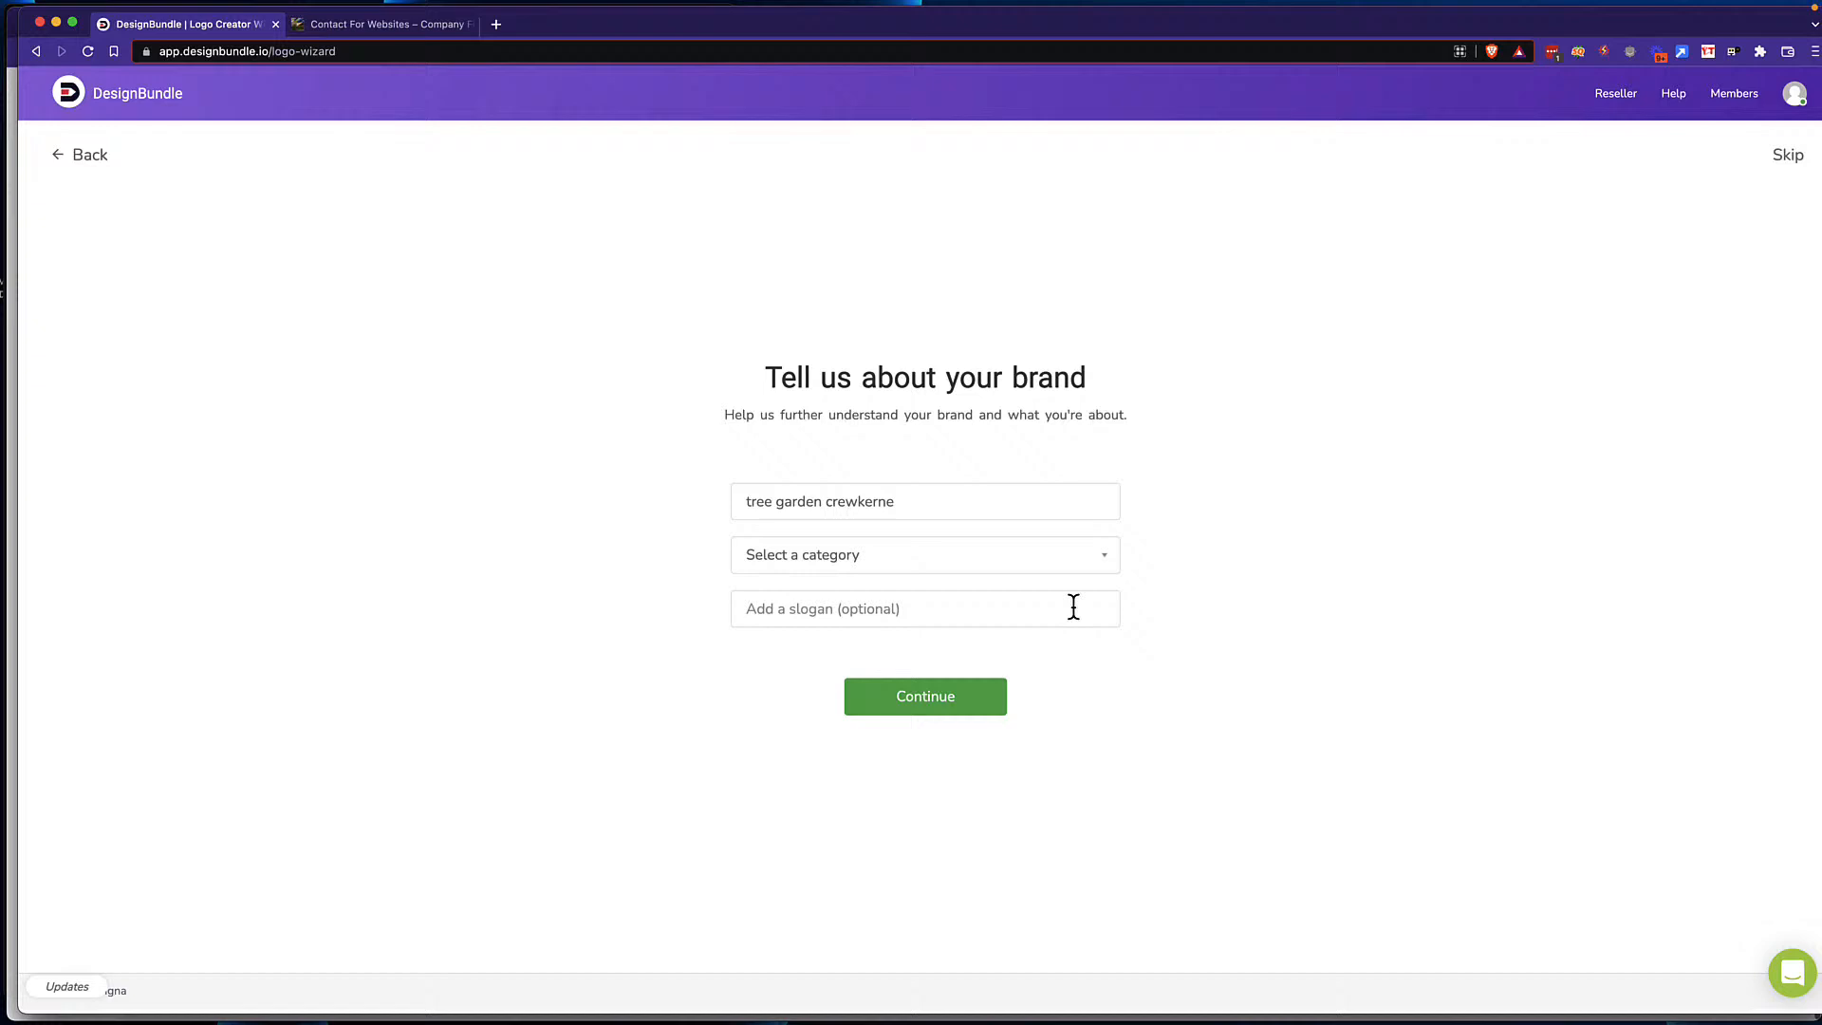
# Step: Set the brand category to Home and garden, add the slogan "Your local Landscape Gardener" and continue
pyautogui.click(979, 552)
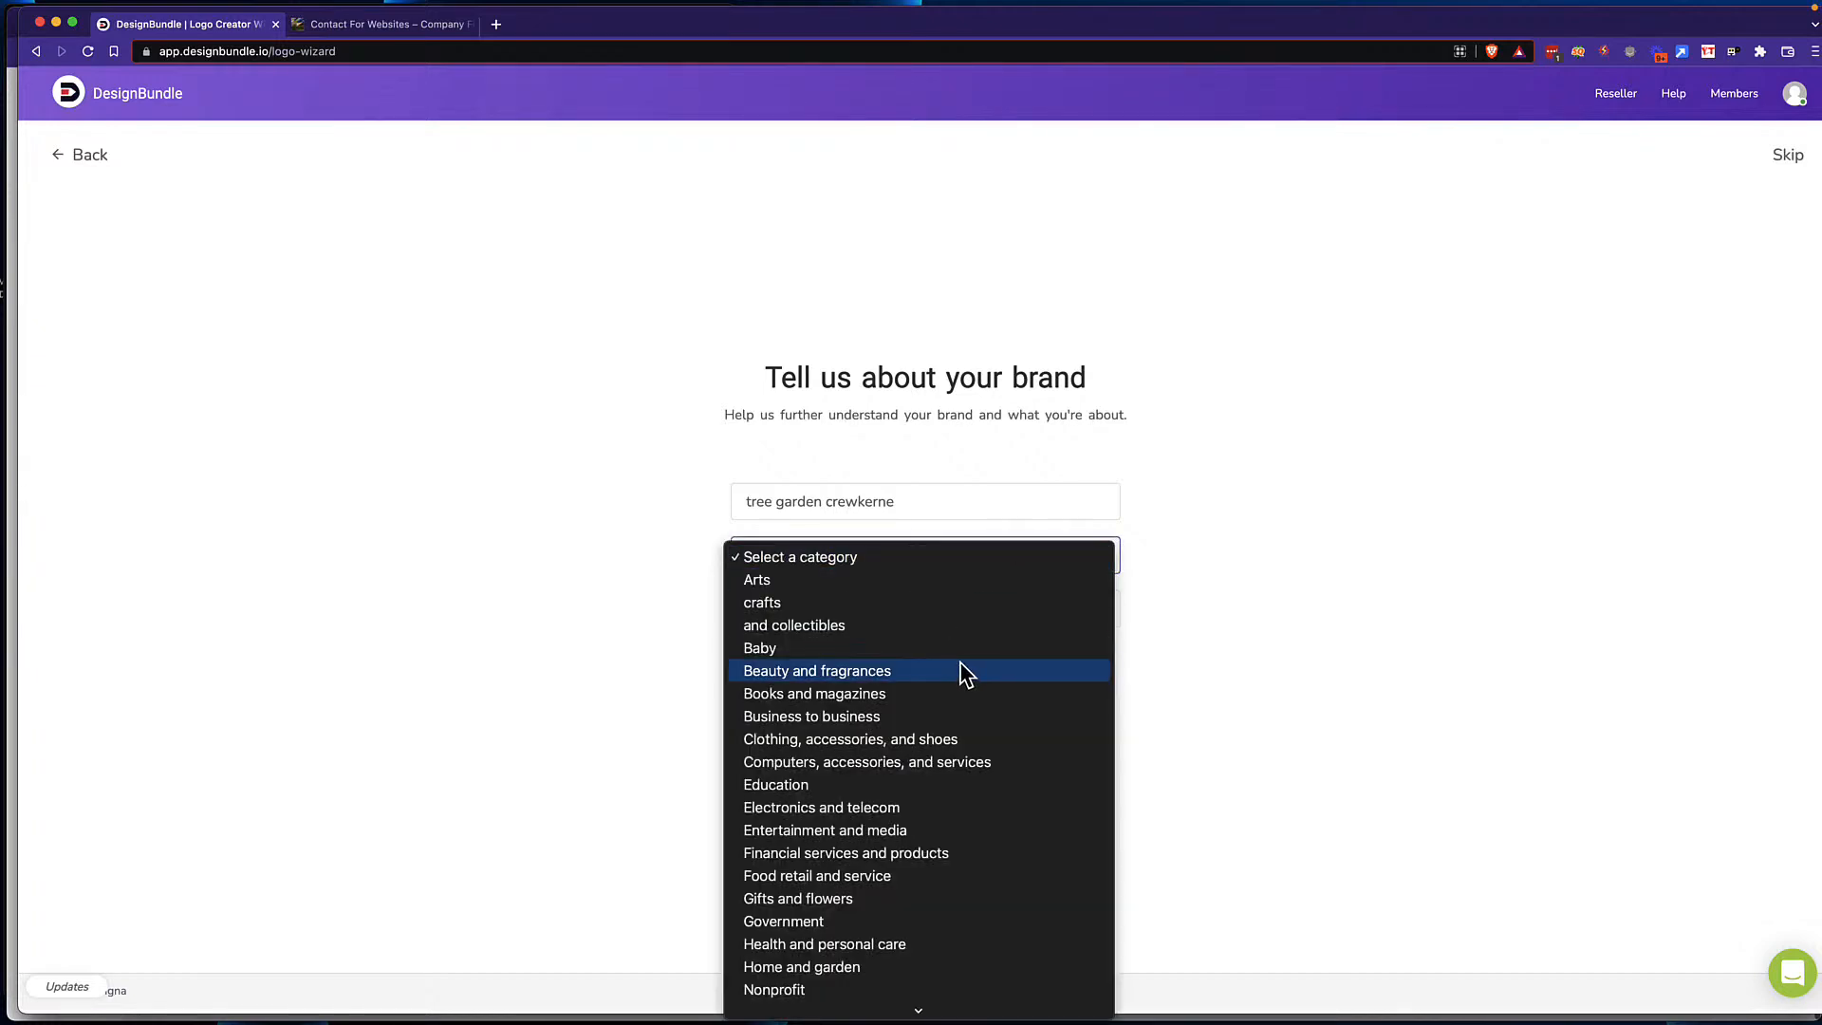
pyautogui.scroll(-5, 964, 673)
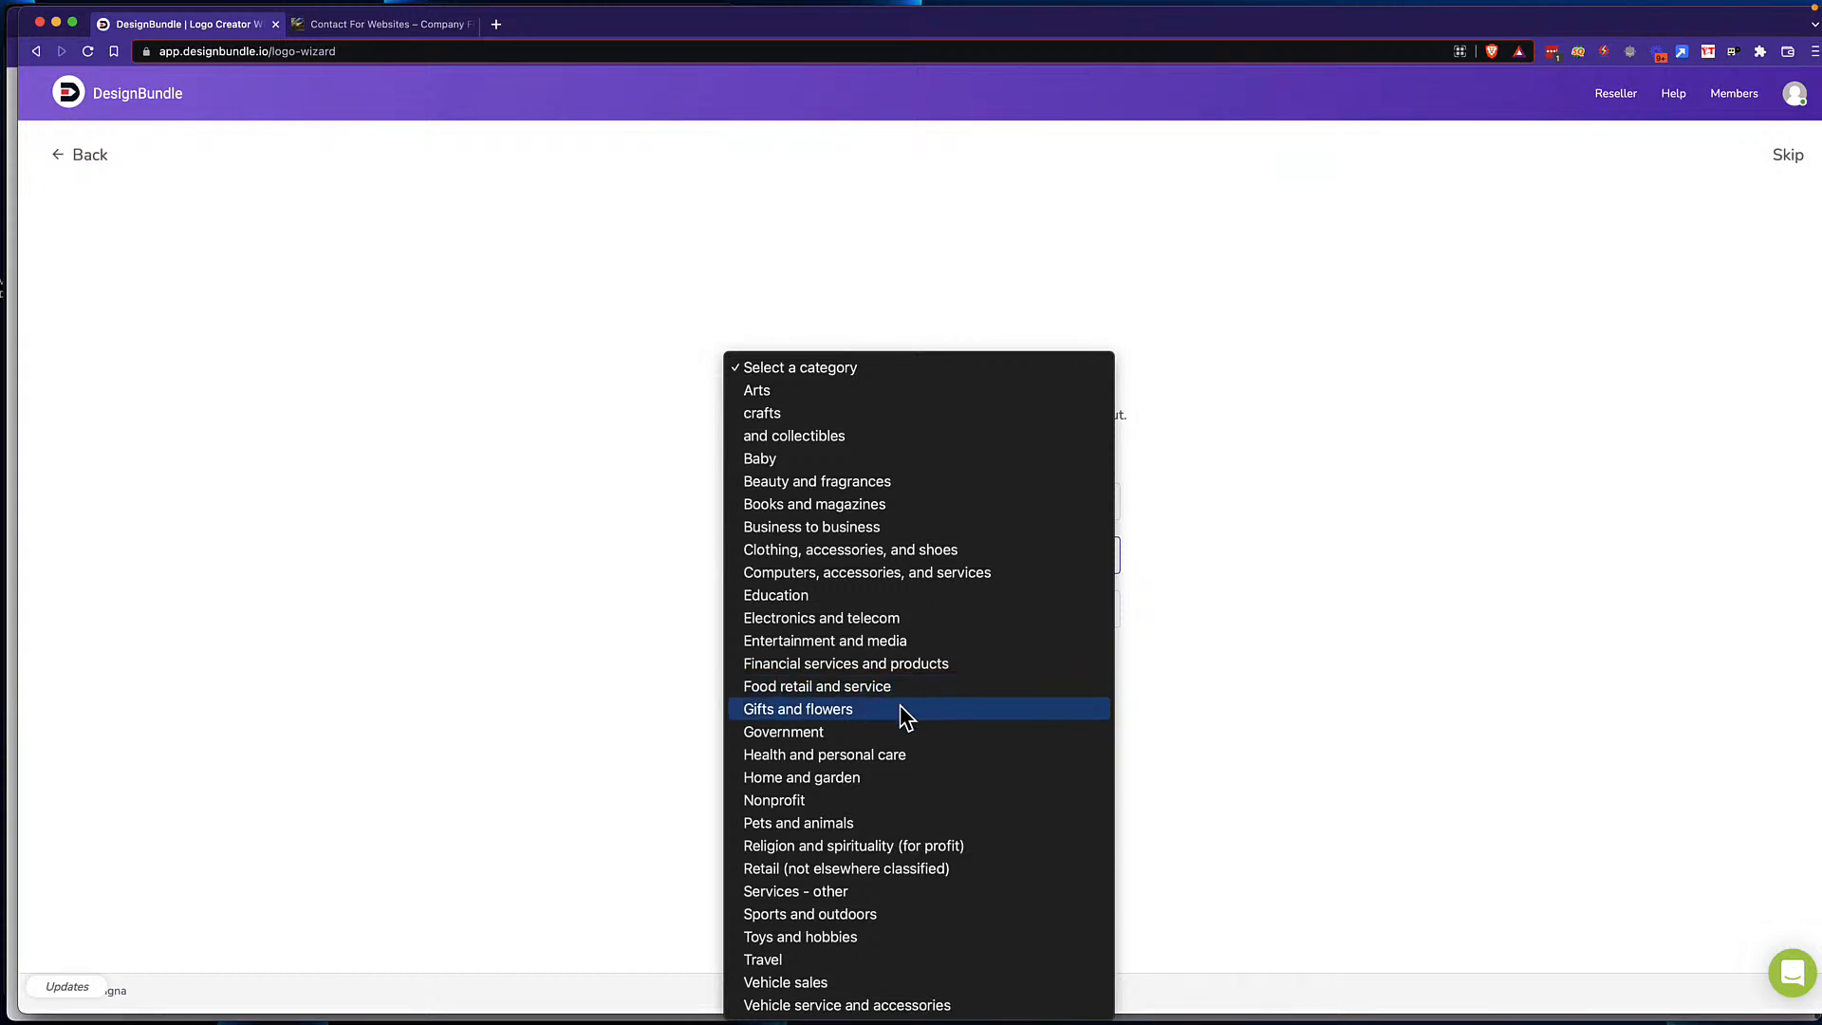
pyautogui.click(873, 778)
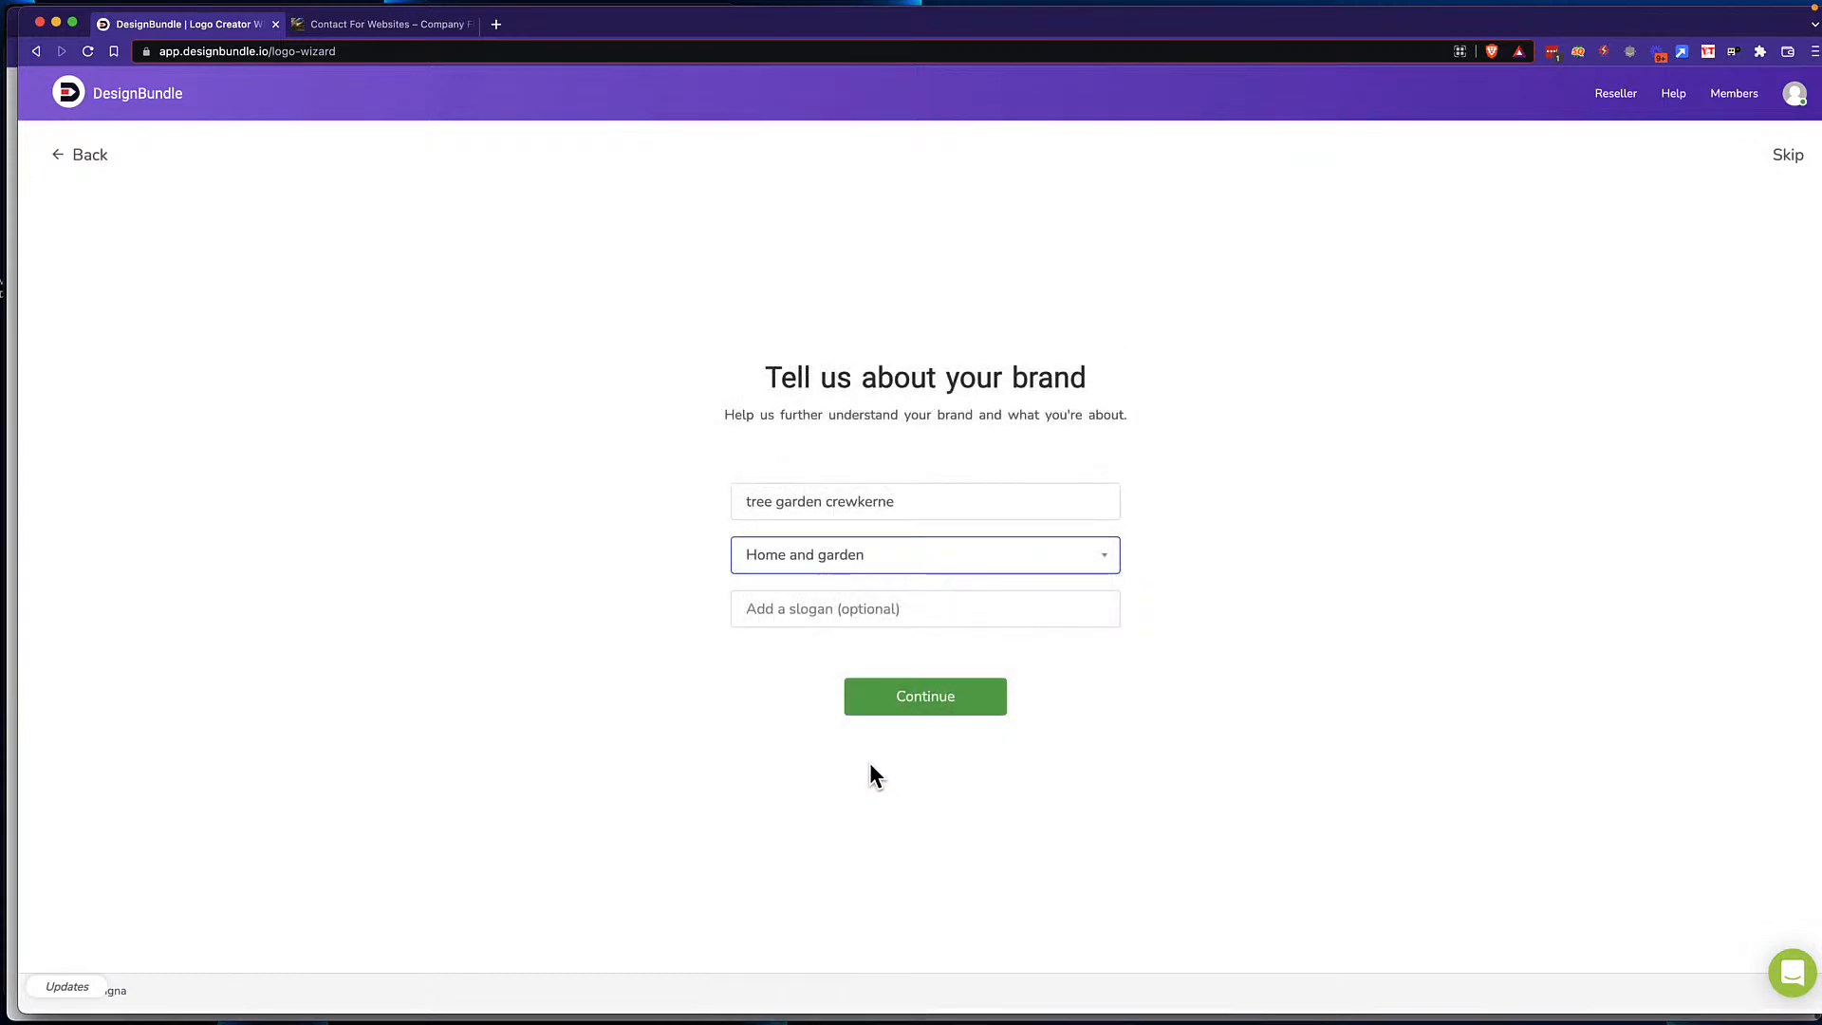
pyautogui.click(838, 610)
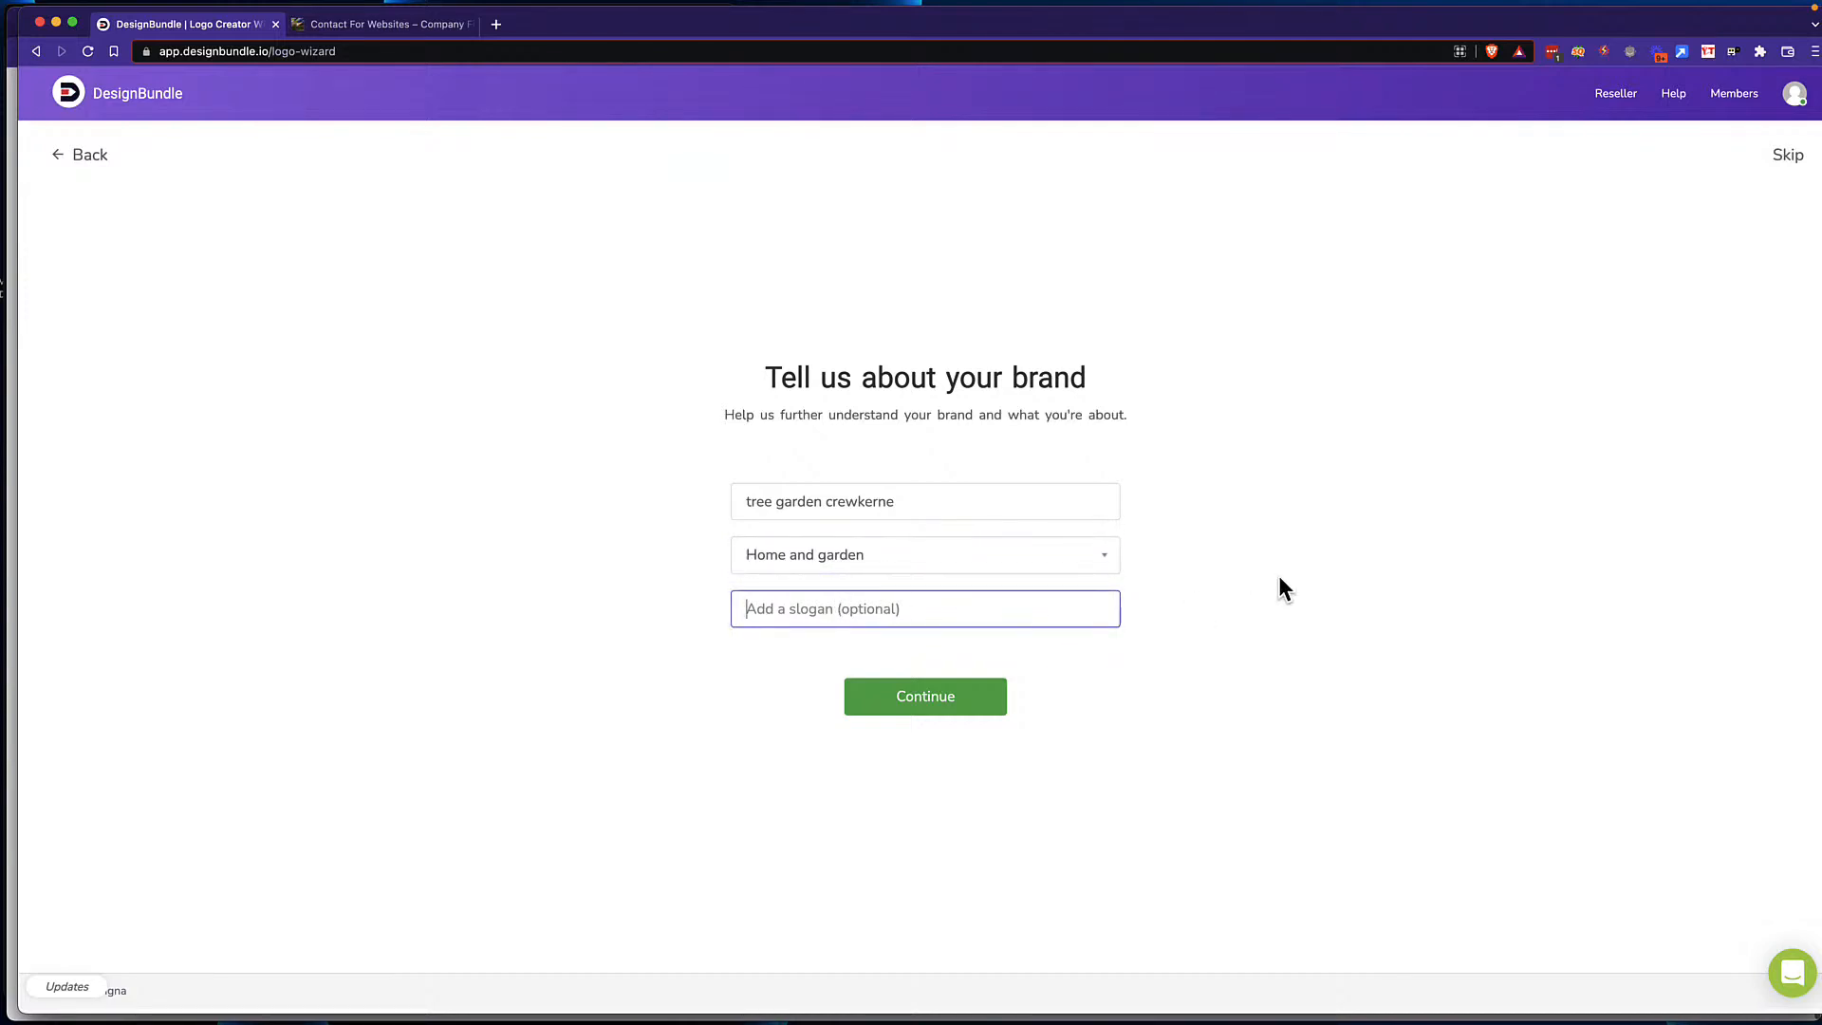
pyautogui.write('Your local Landscape Gardener')
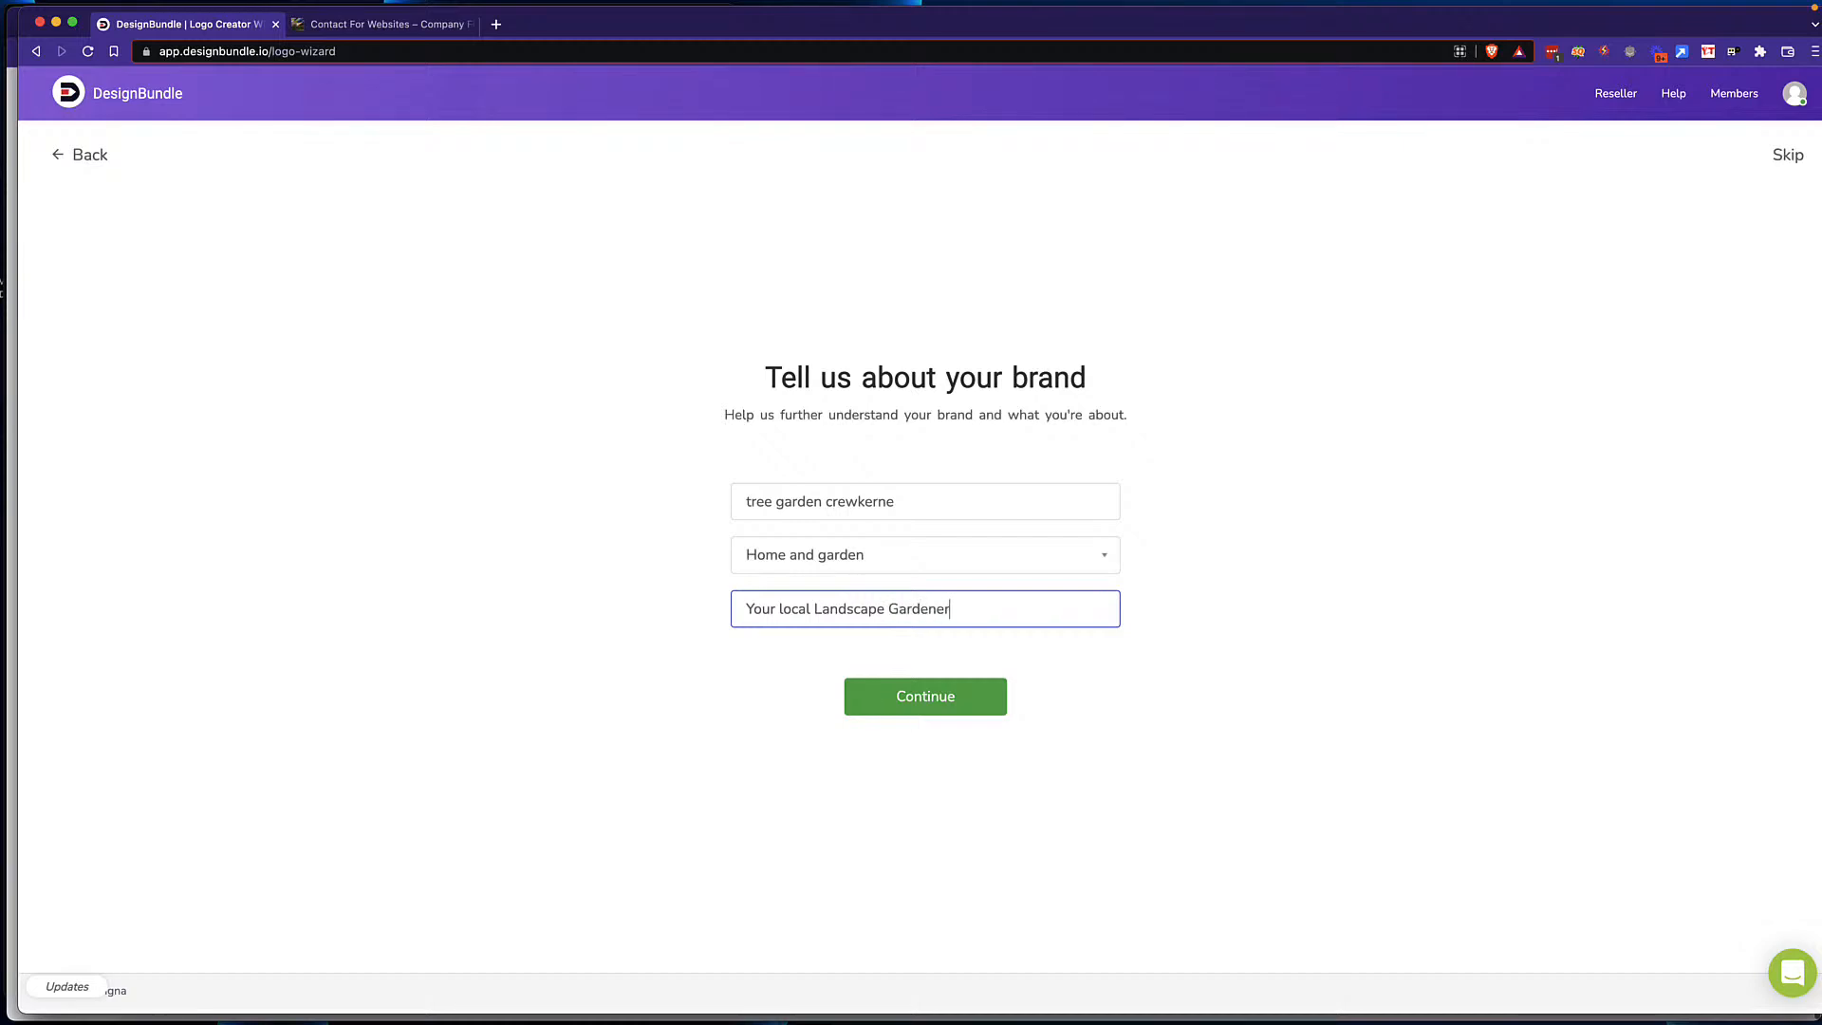
pyautogui.click(947, 695)
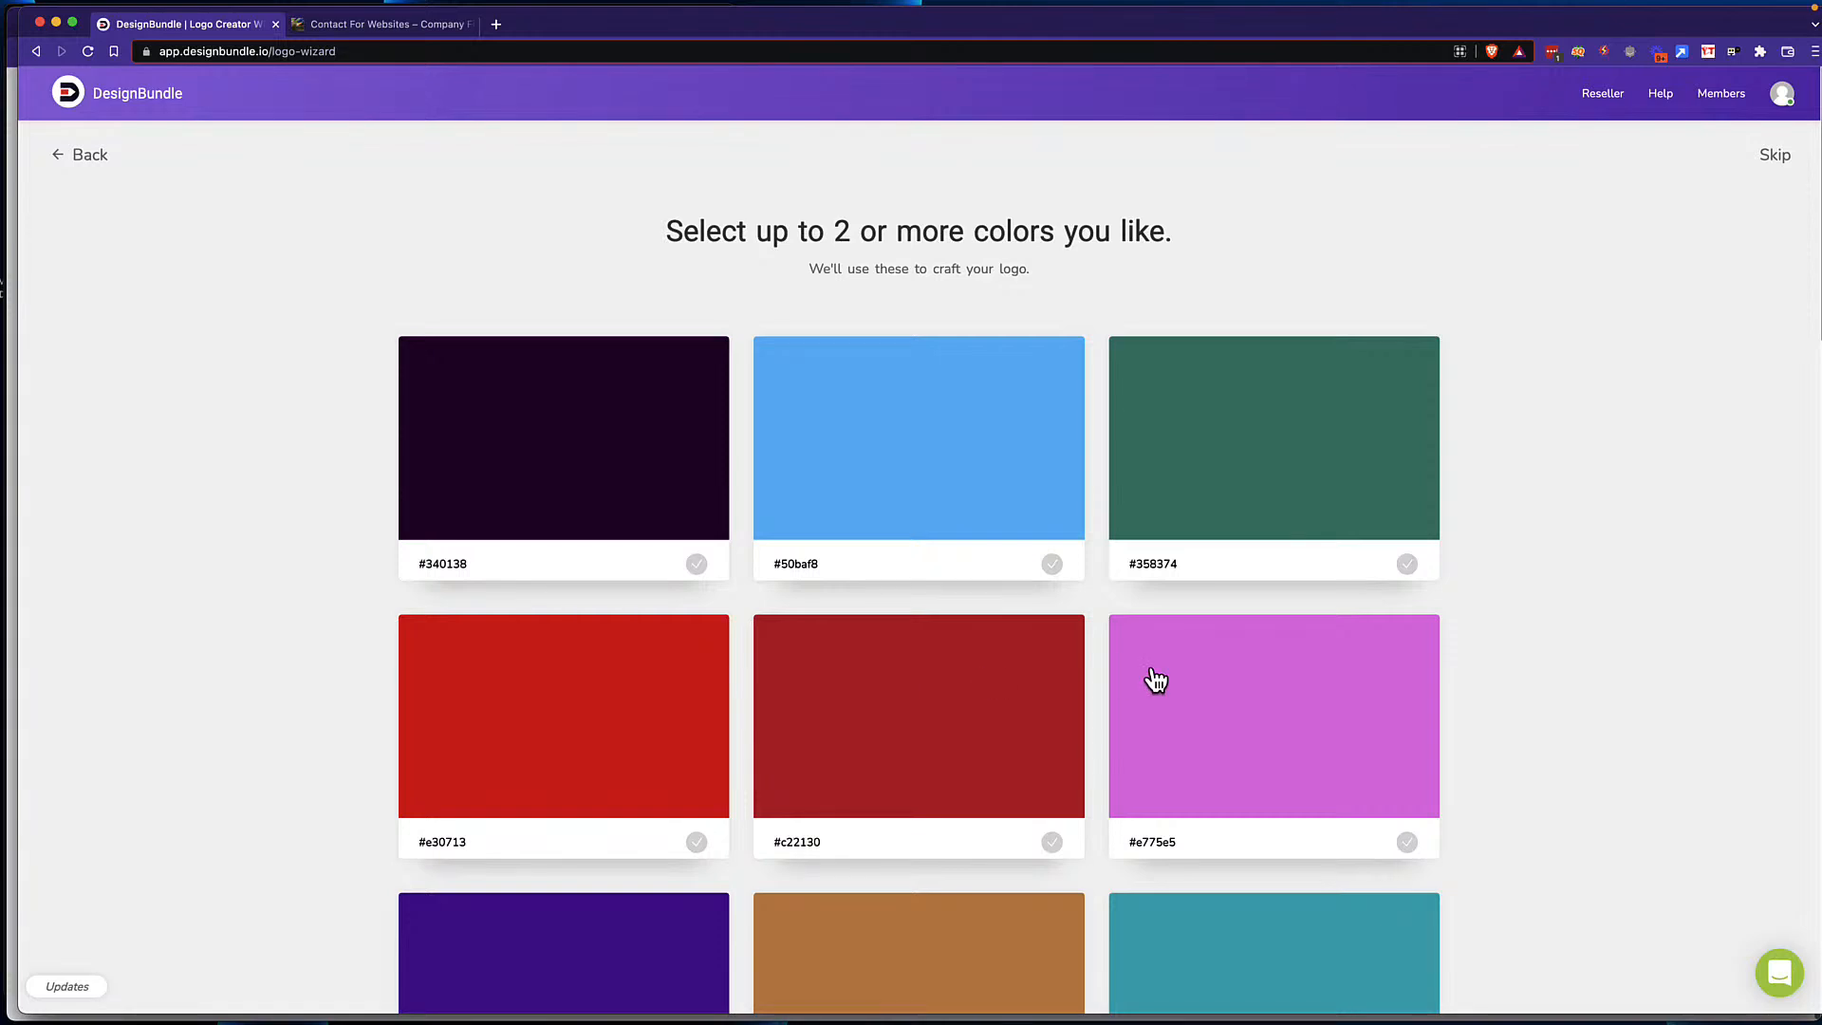
# Step: Check the gardening website's colours, choose the green #62916a as the logo colour and continue to the logo editor
pyautogui.scroll(-3, 1148, 675)
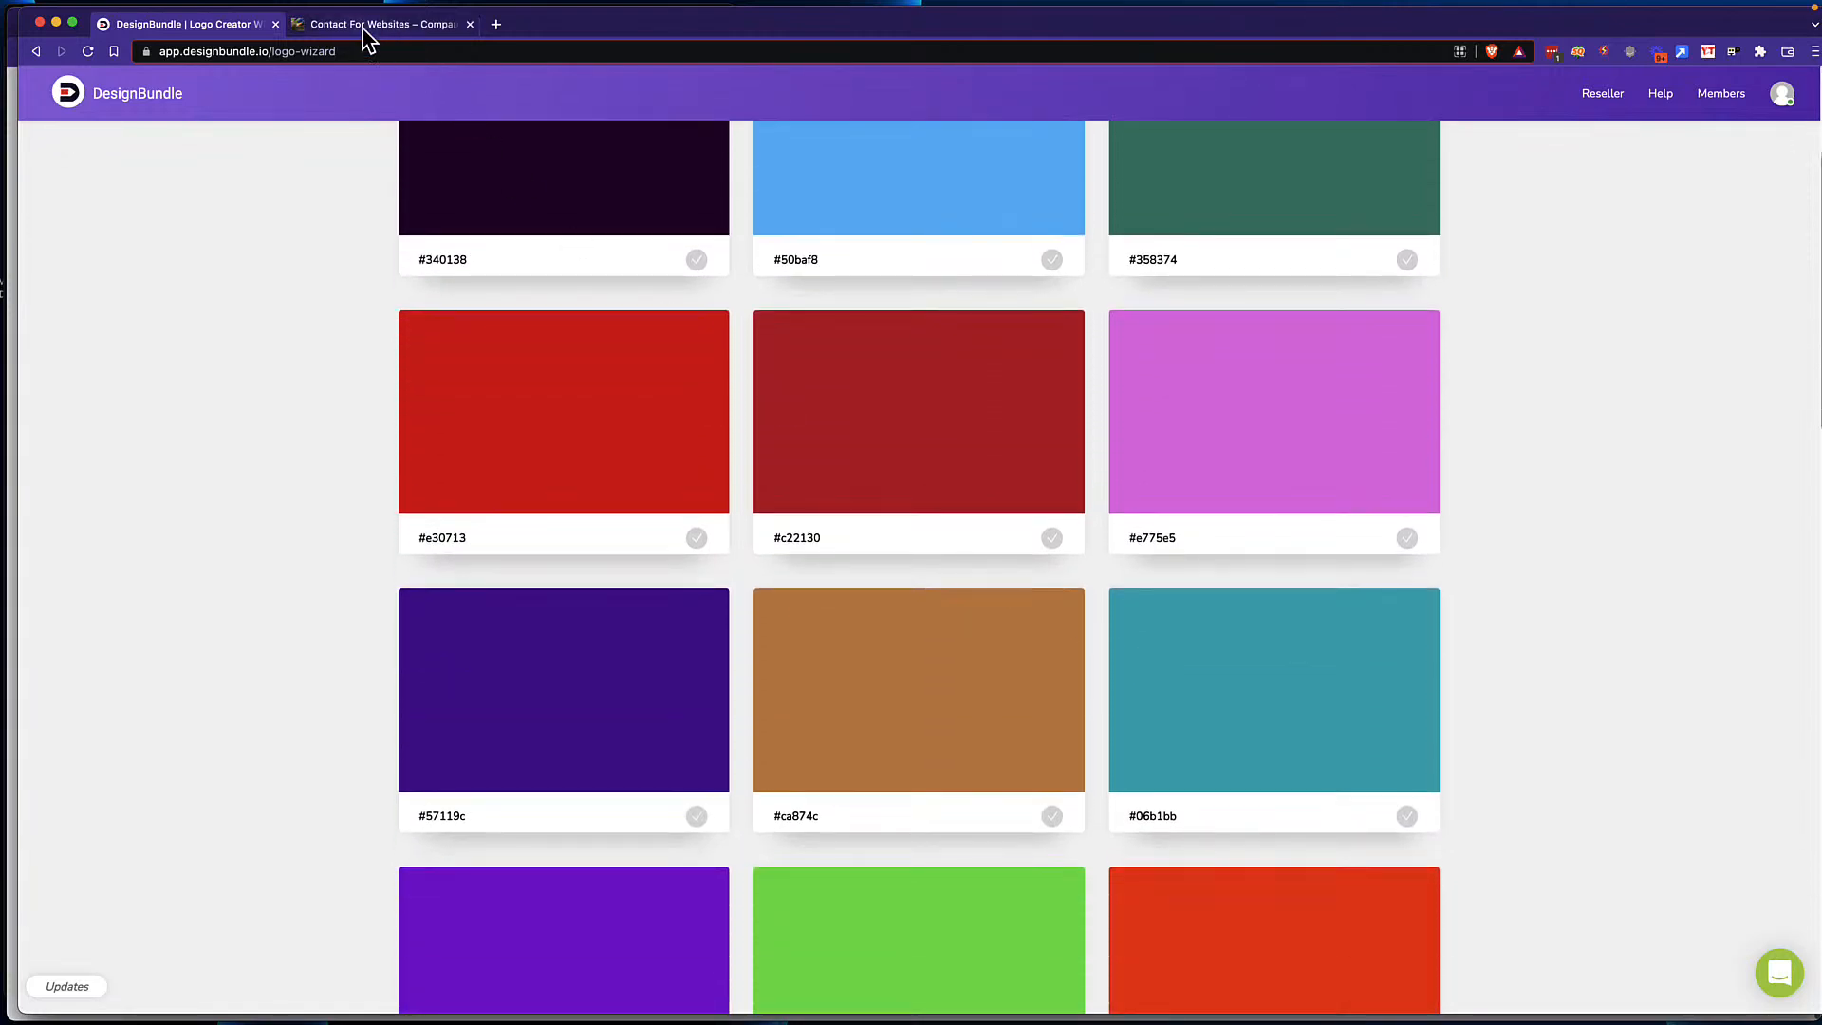
pyautogui.click(363, 31)
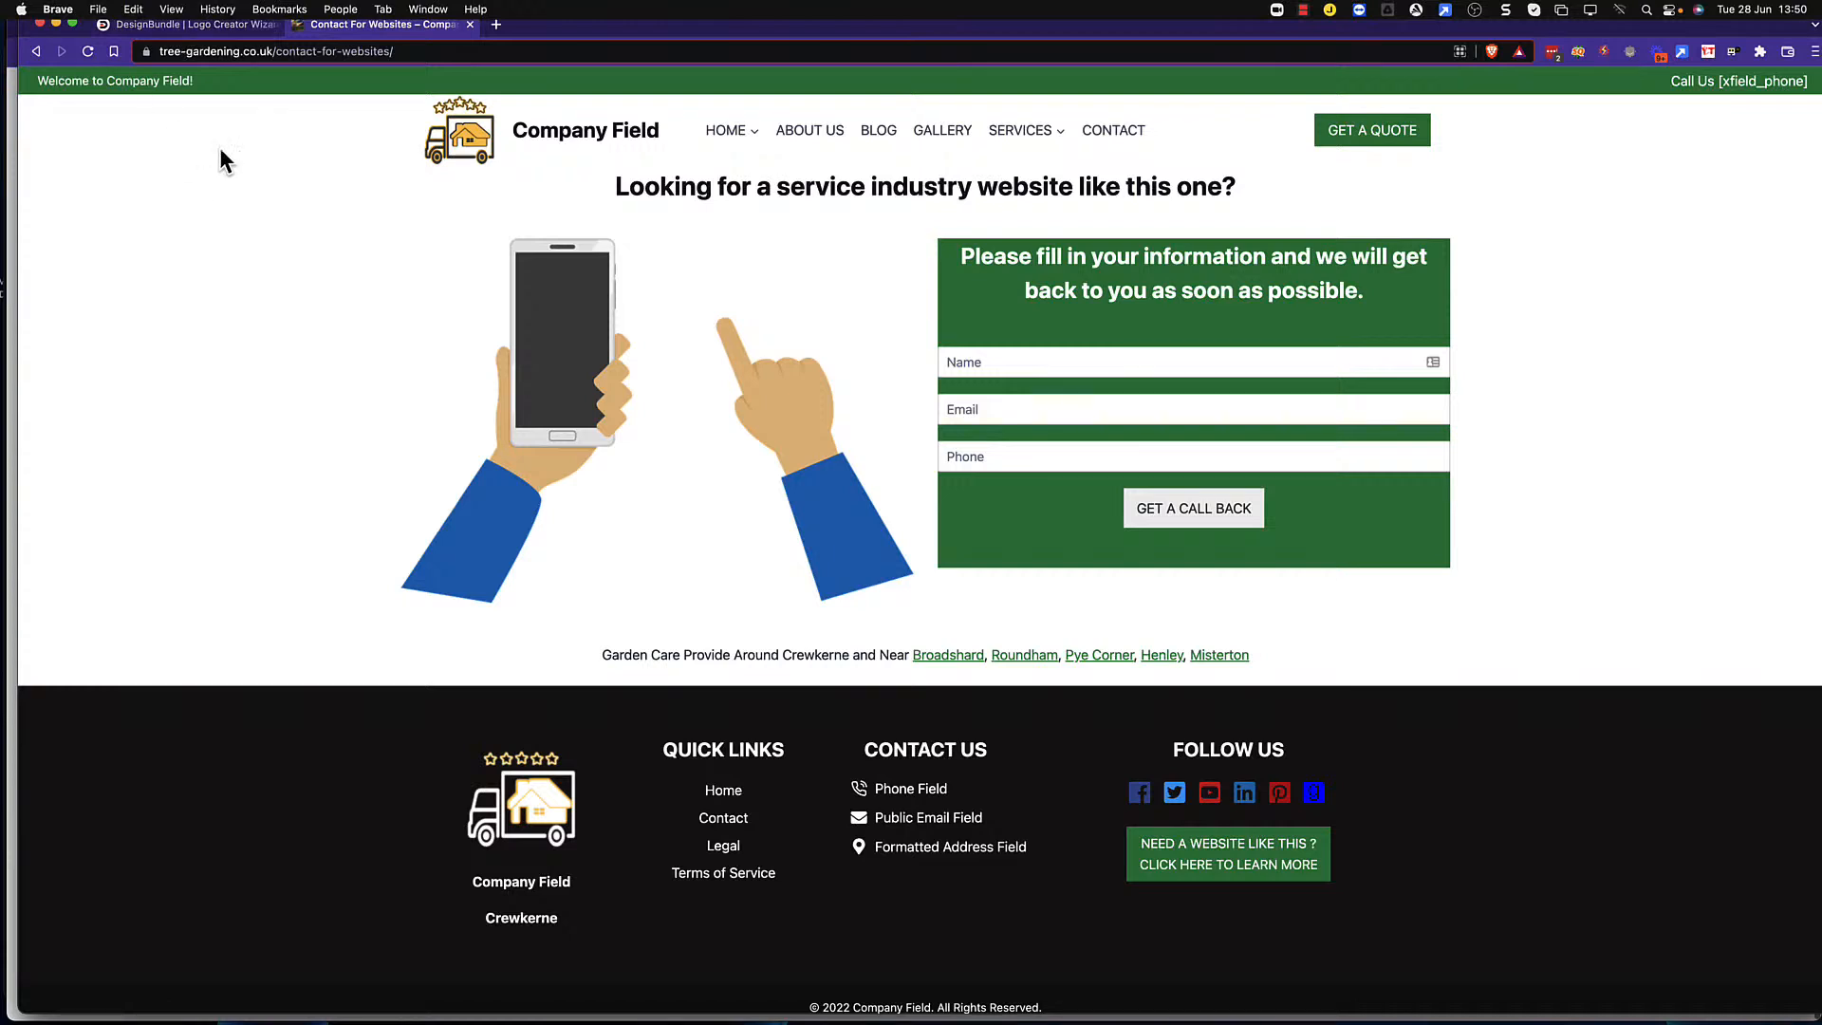
pyautogui.click(184, 27)
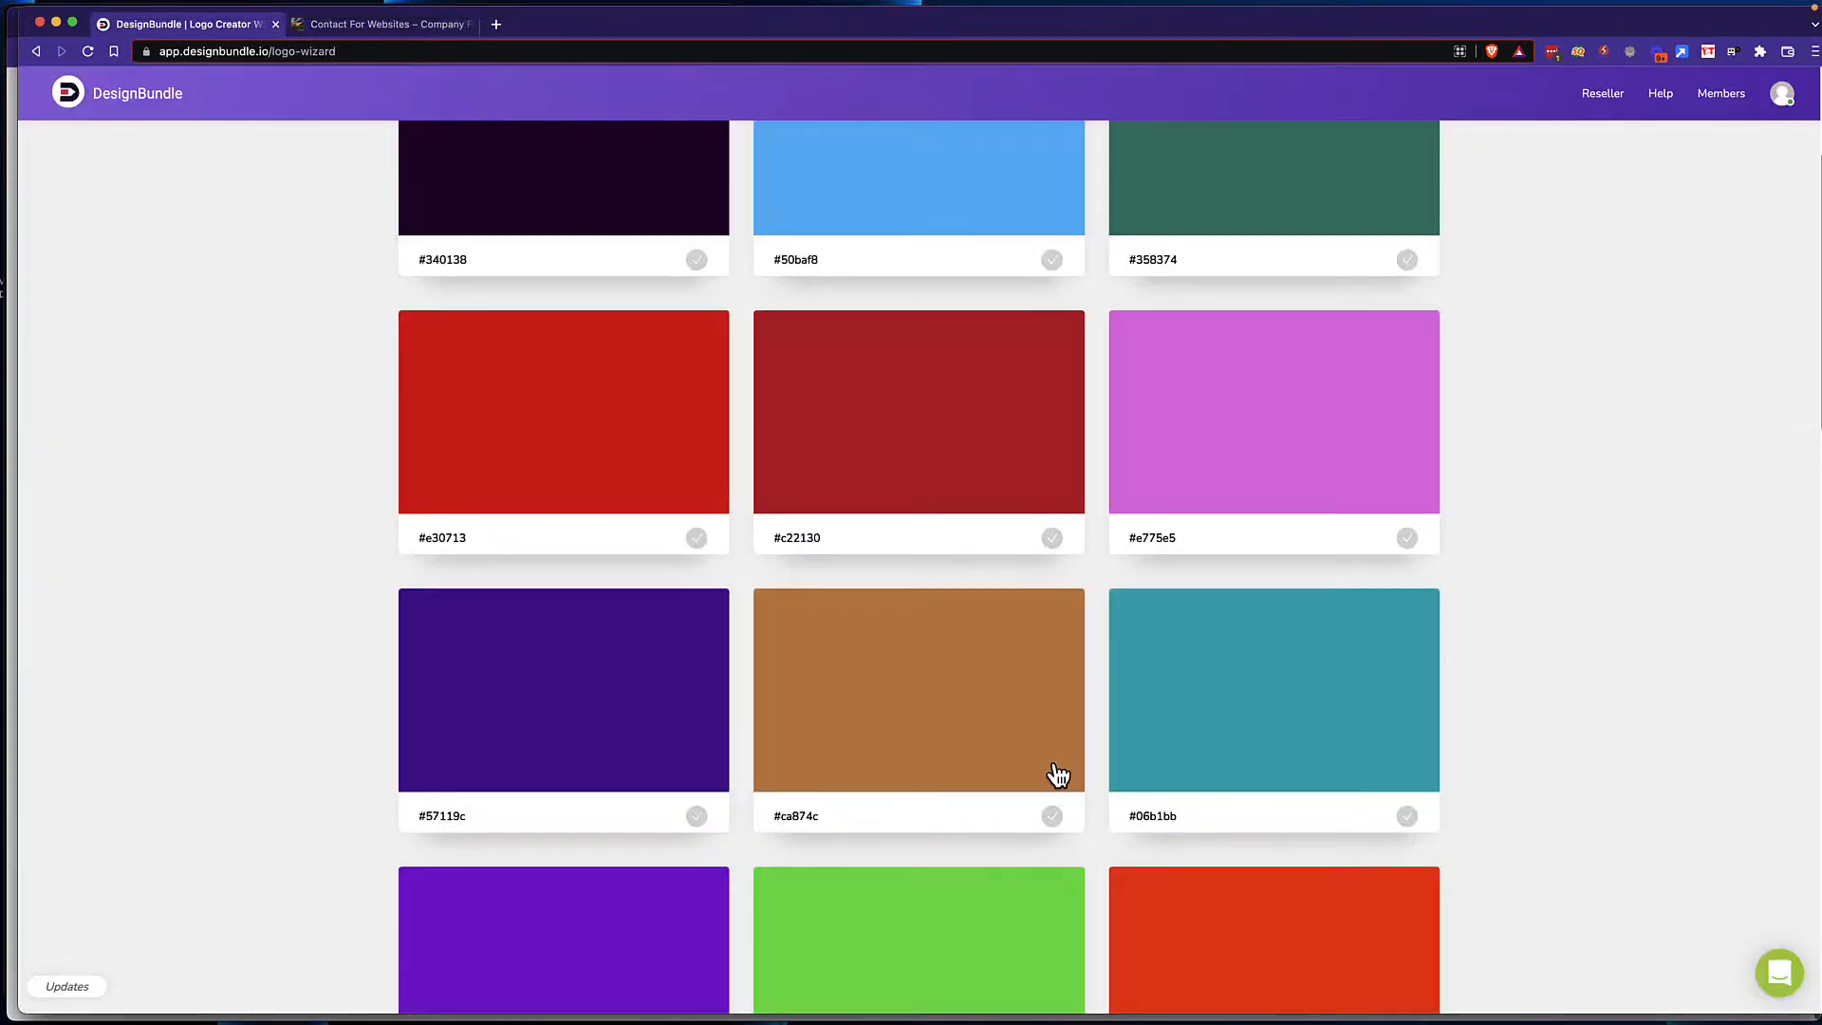
pyautogui.scroll(3, 1058, 775)
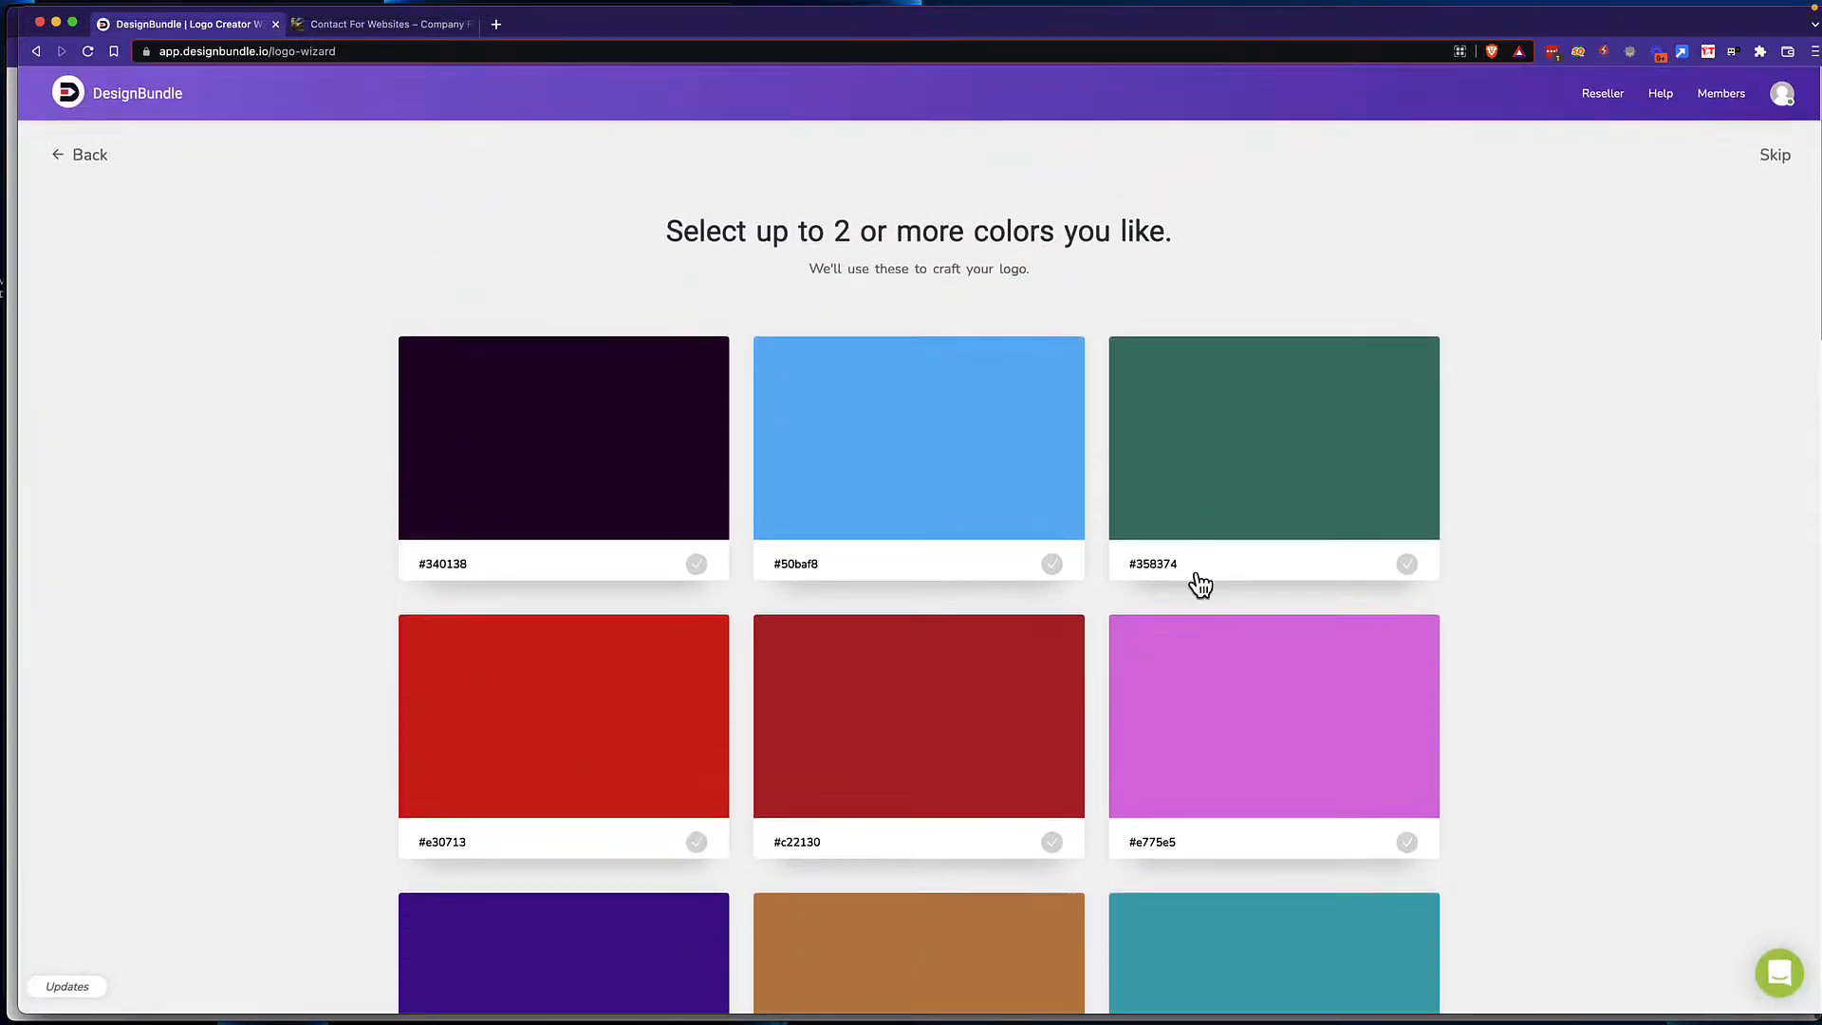
pyautogui.scroll(-15, 1041, 642)
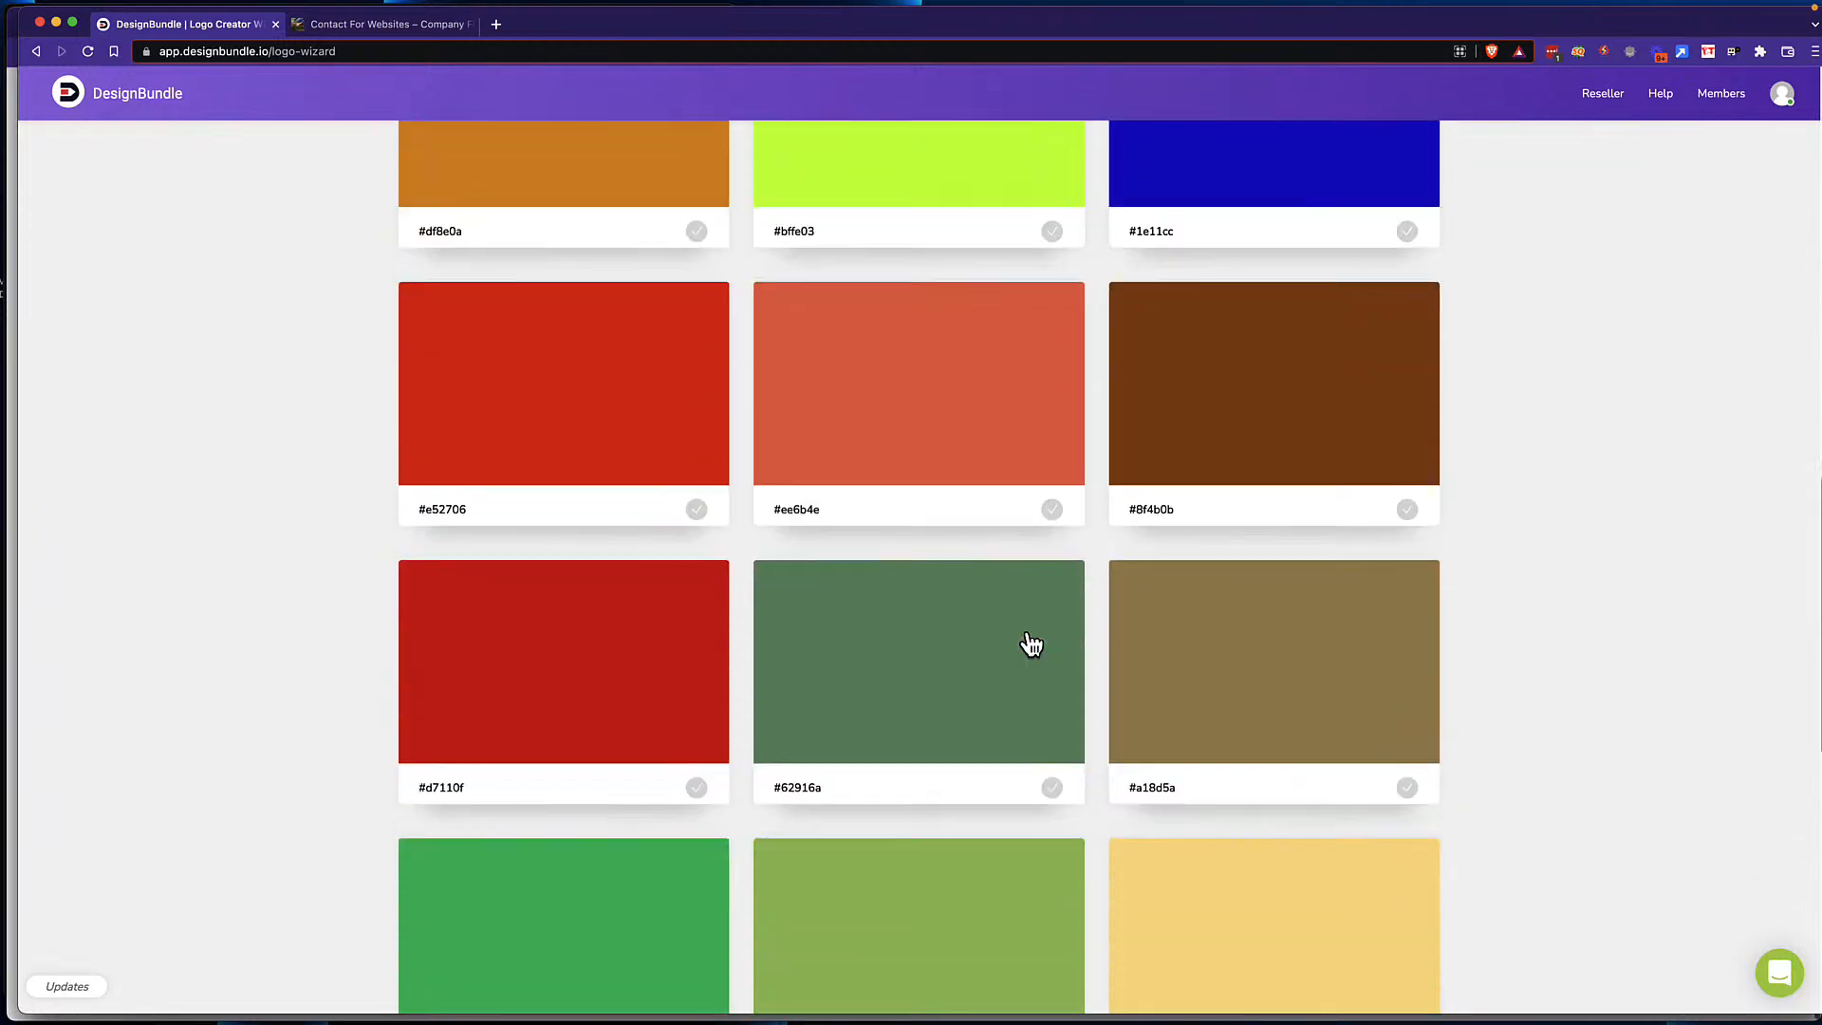
pyautogui.scroll(-2, 1031, 644)
pyautogui.click(870, 586)
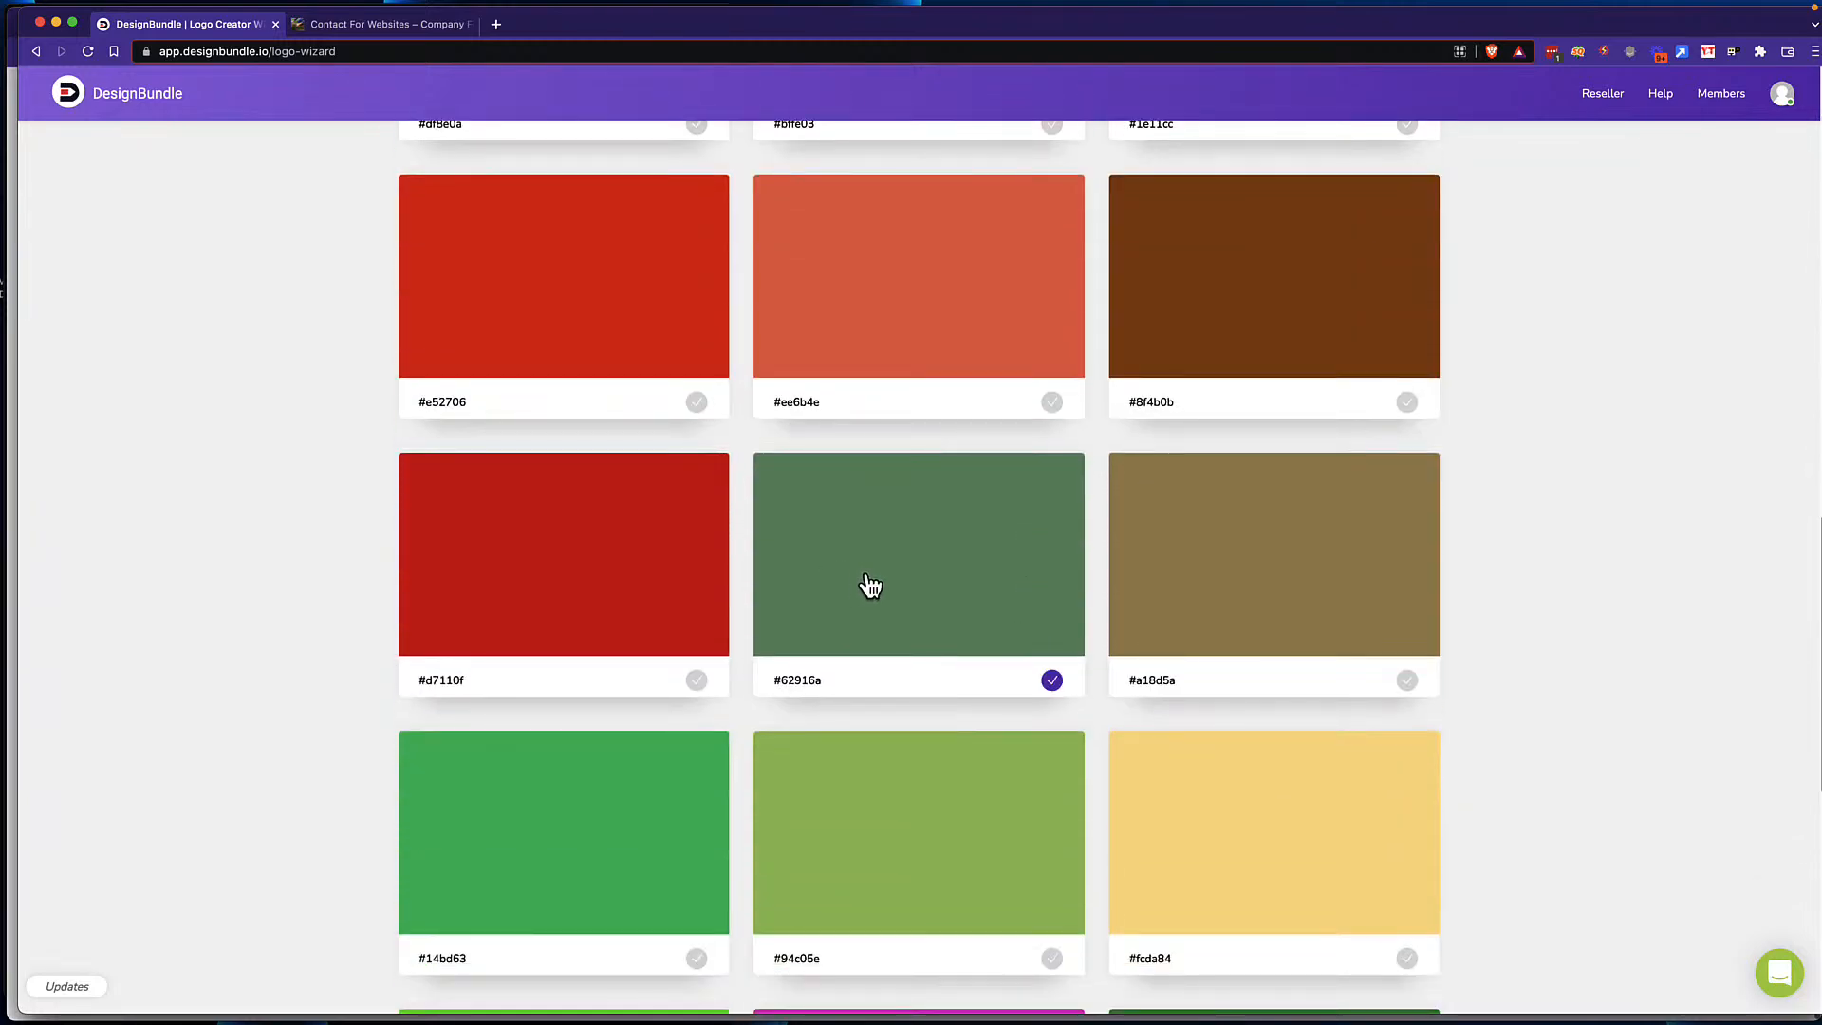
pyautogui.scroll(-8, 870, 589)
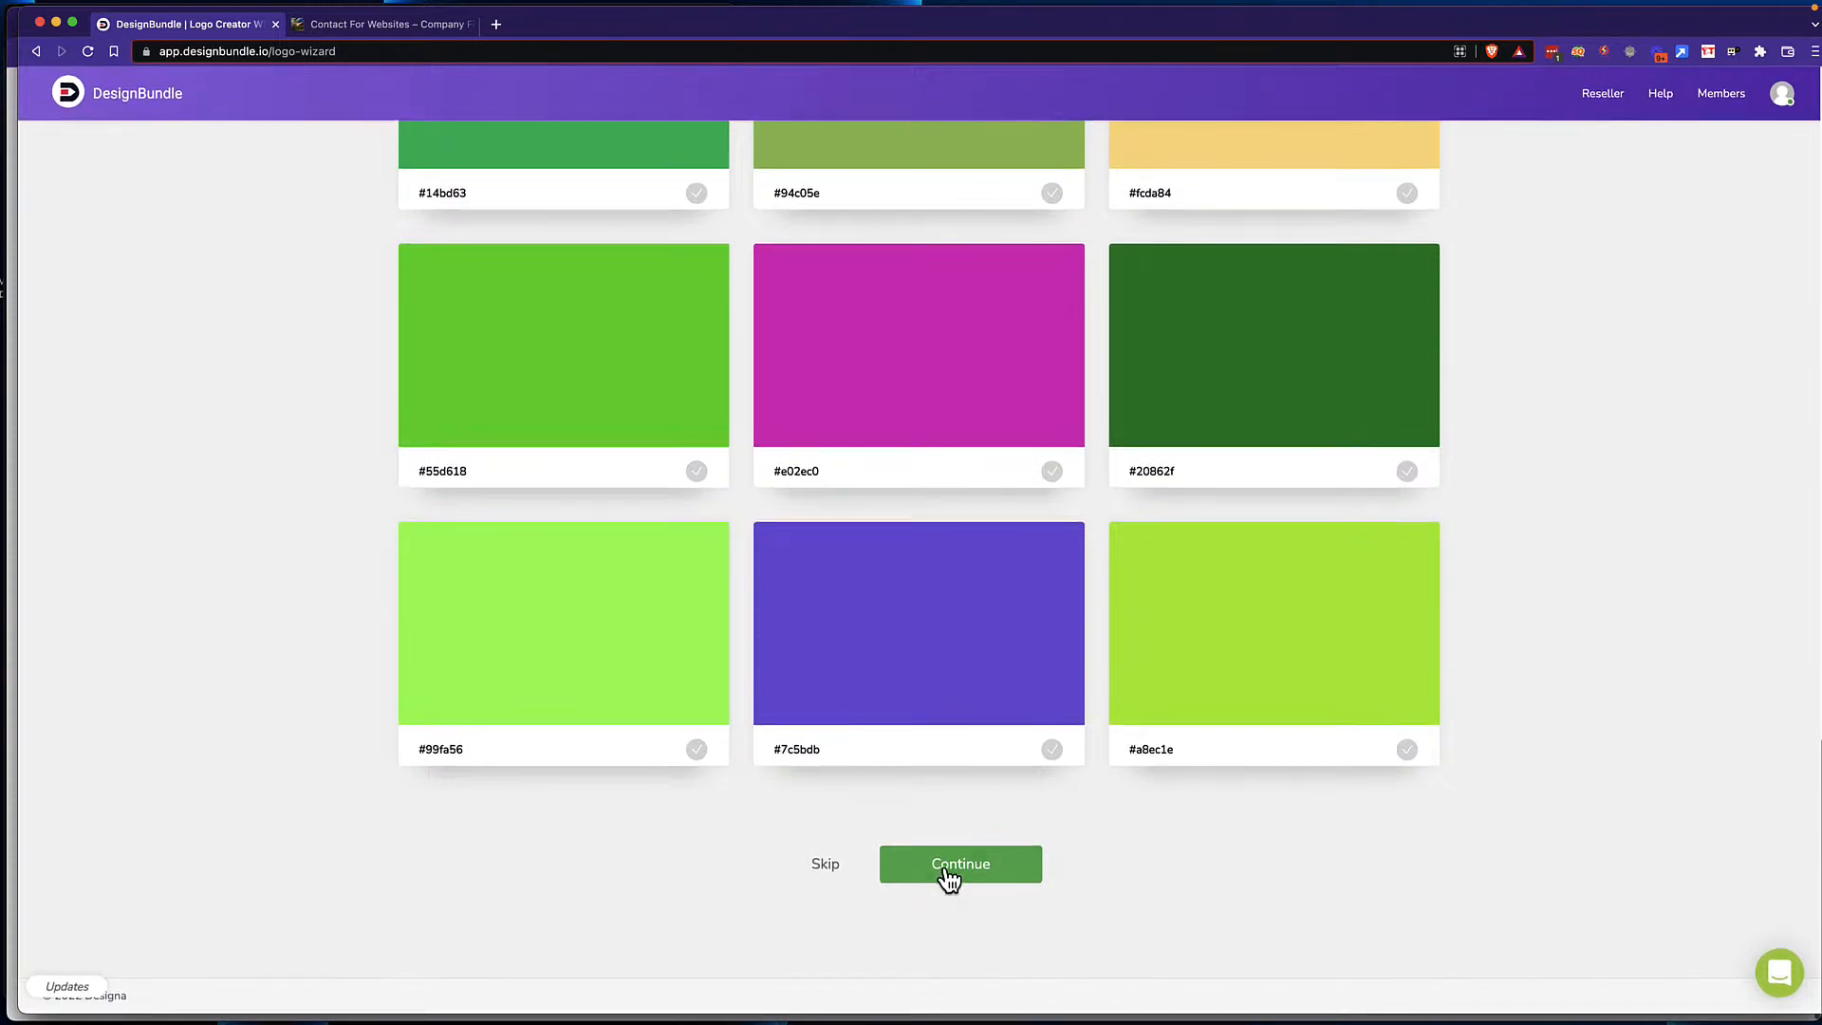
pyautogui.click(947, 864)
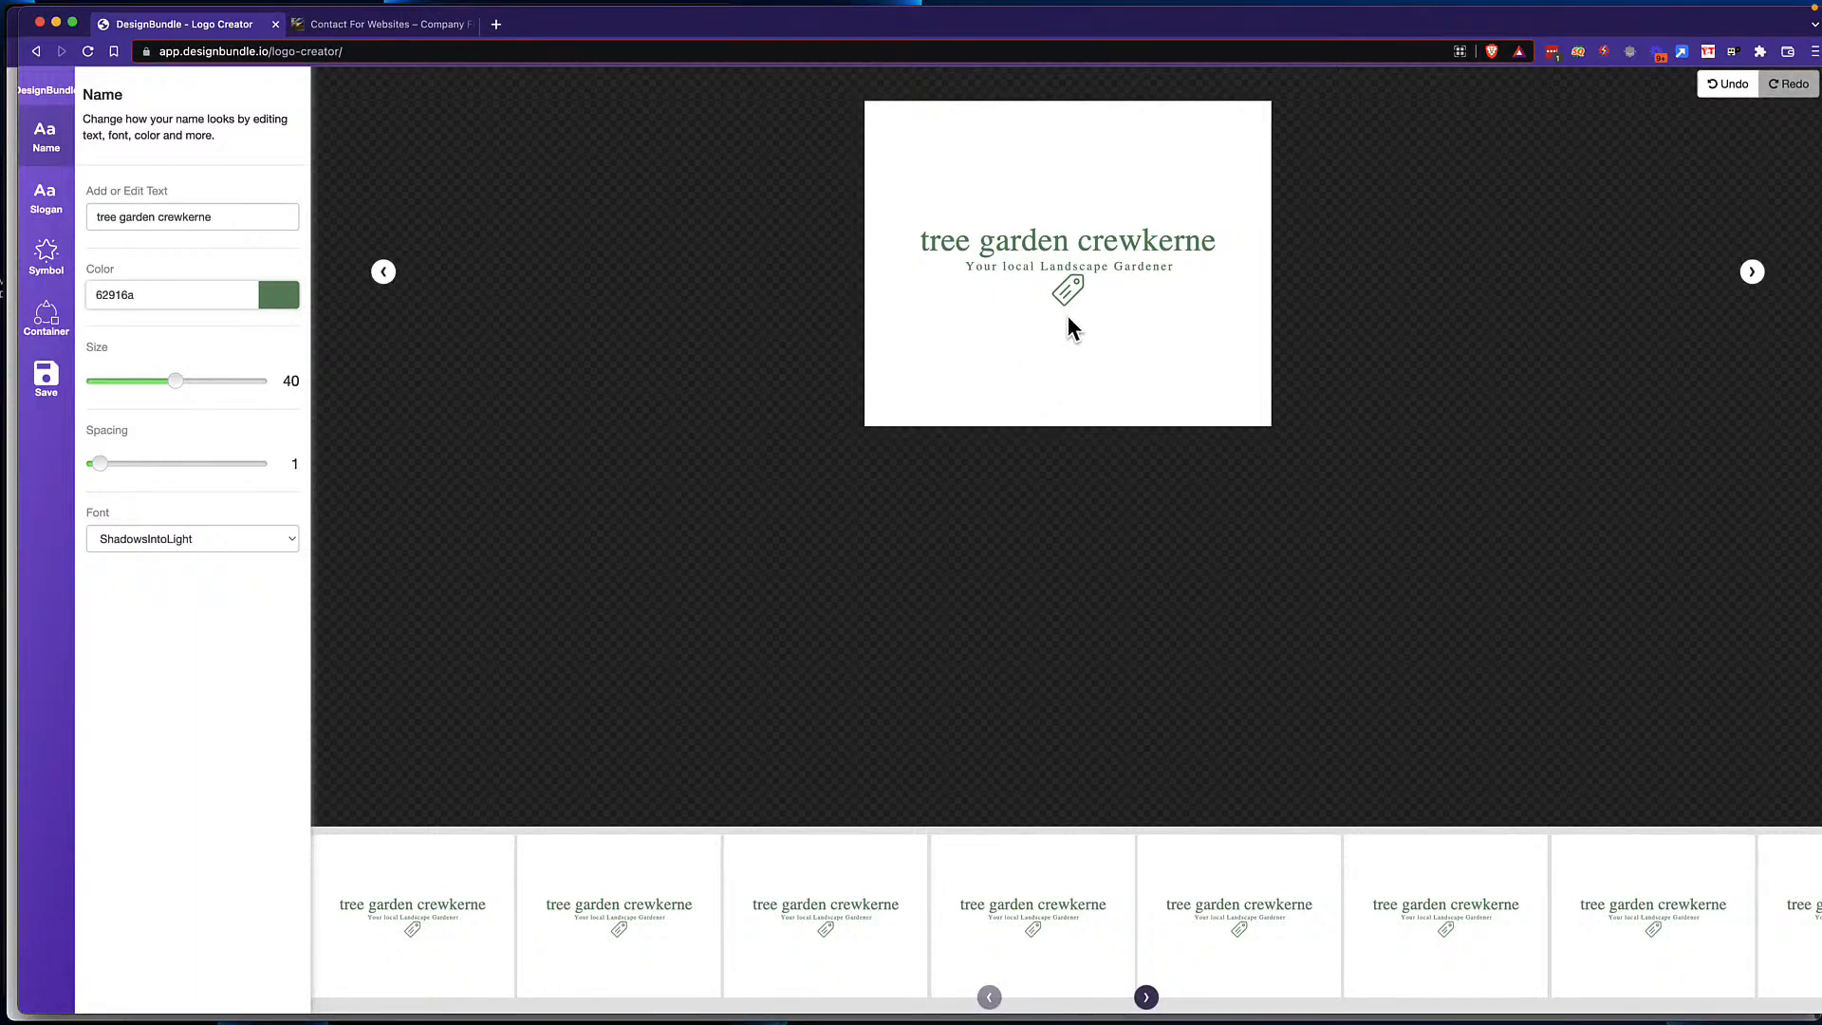
# Step: Capitalise each word of the logo's name text so it reads "Tree Garden Crewkerne"
pyautogui.scroll(-1, 1066, 328)
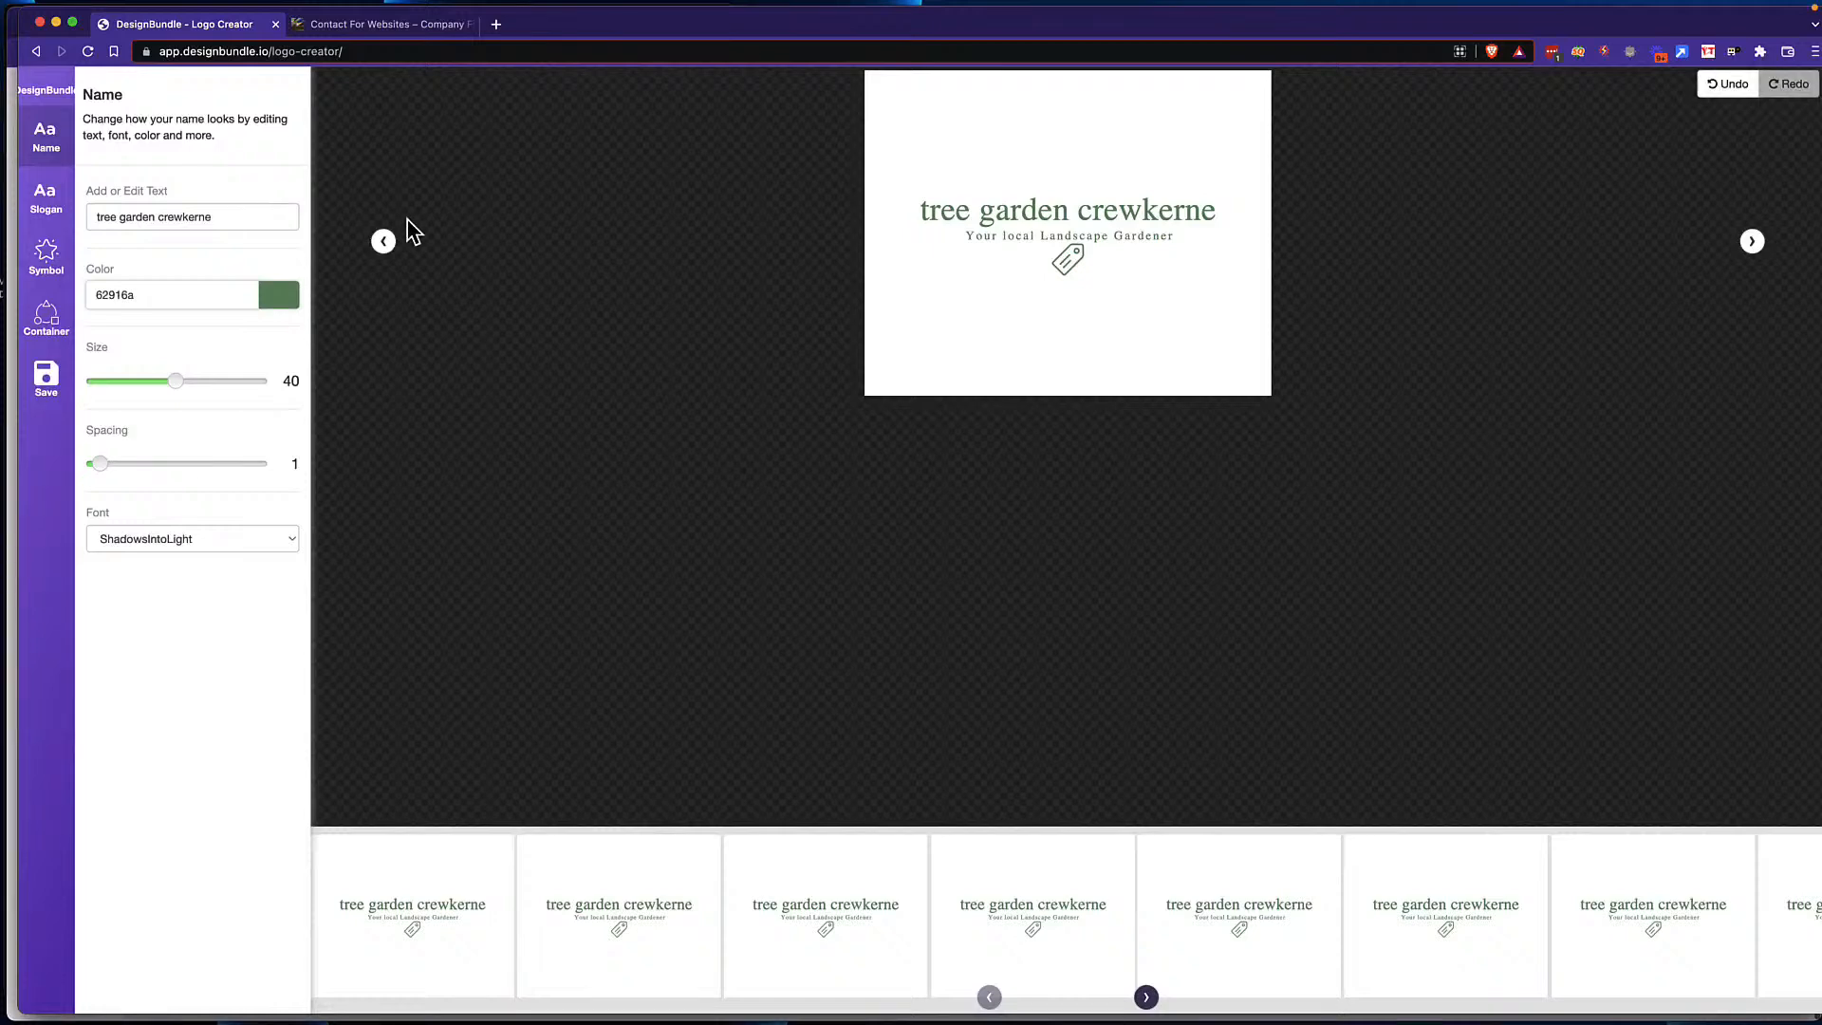
pyautogui.doubleClick(103, 217)
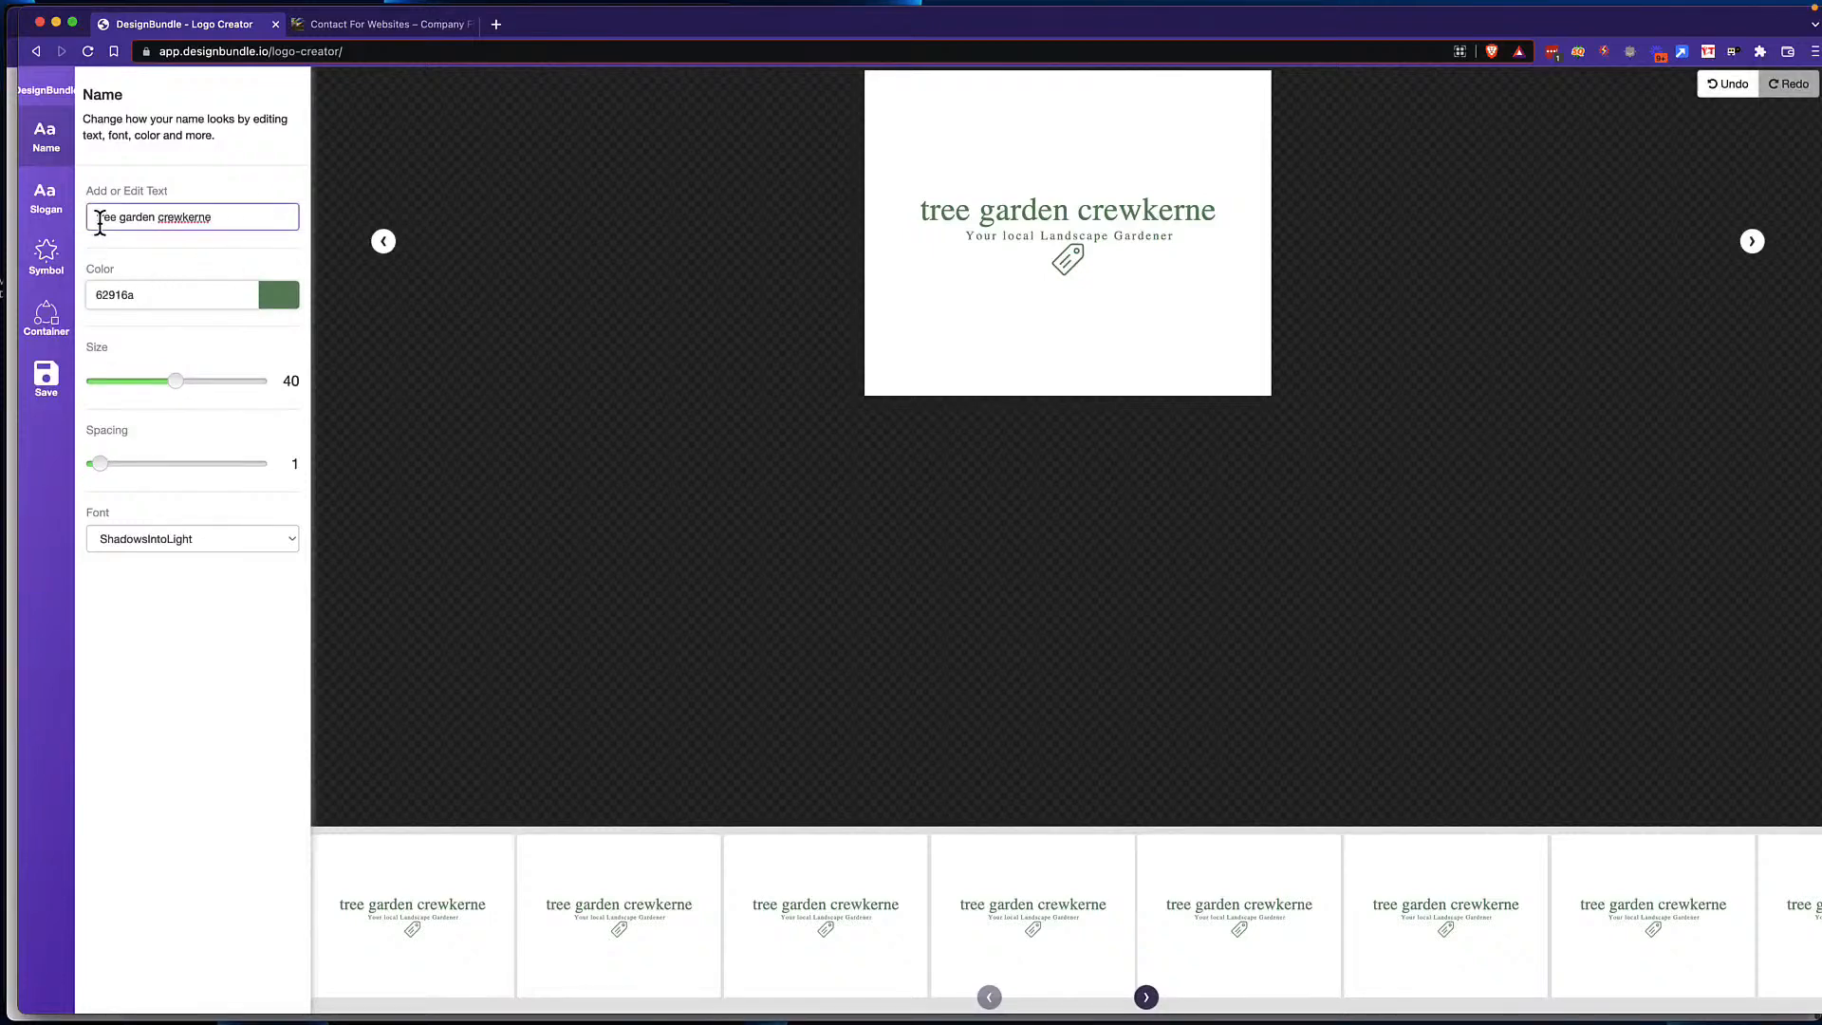
pyautogui.write('Tree')
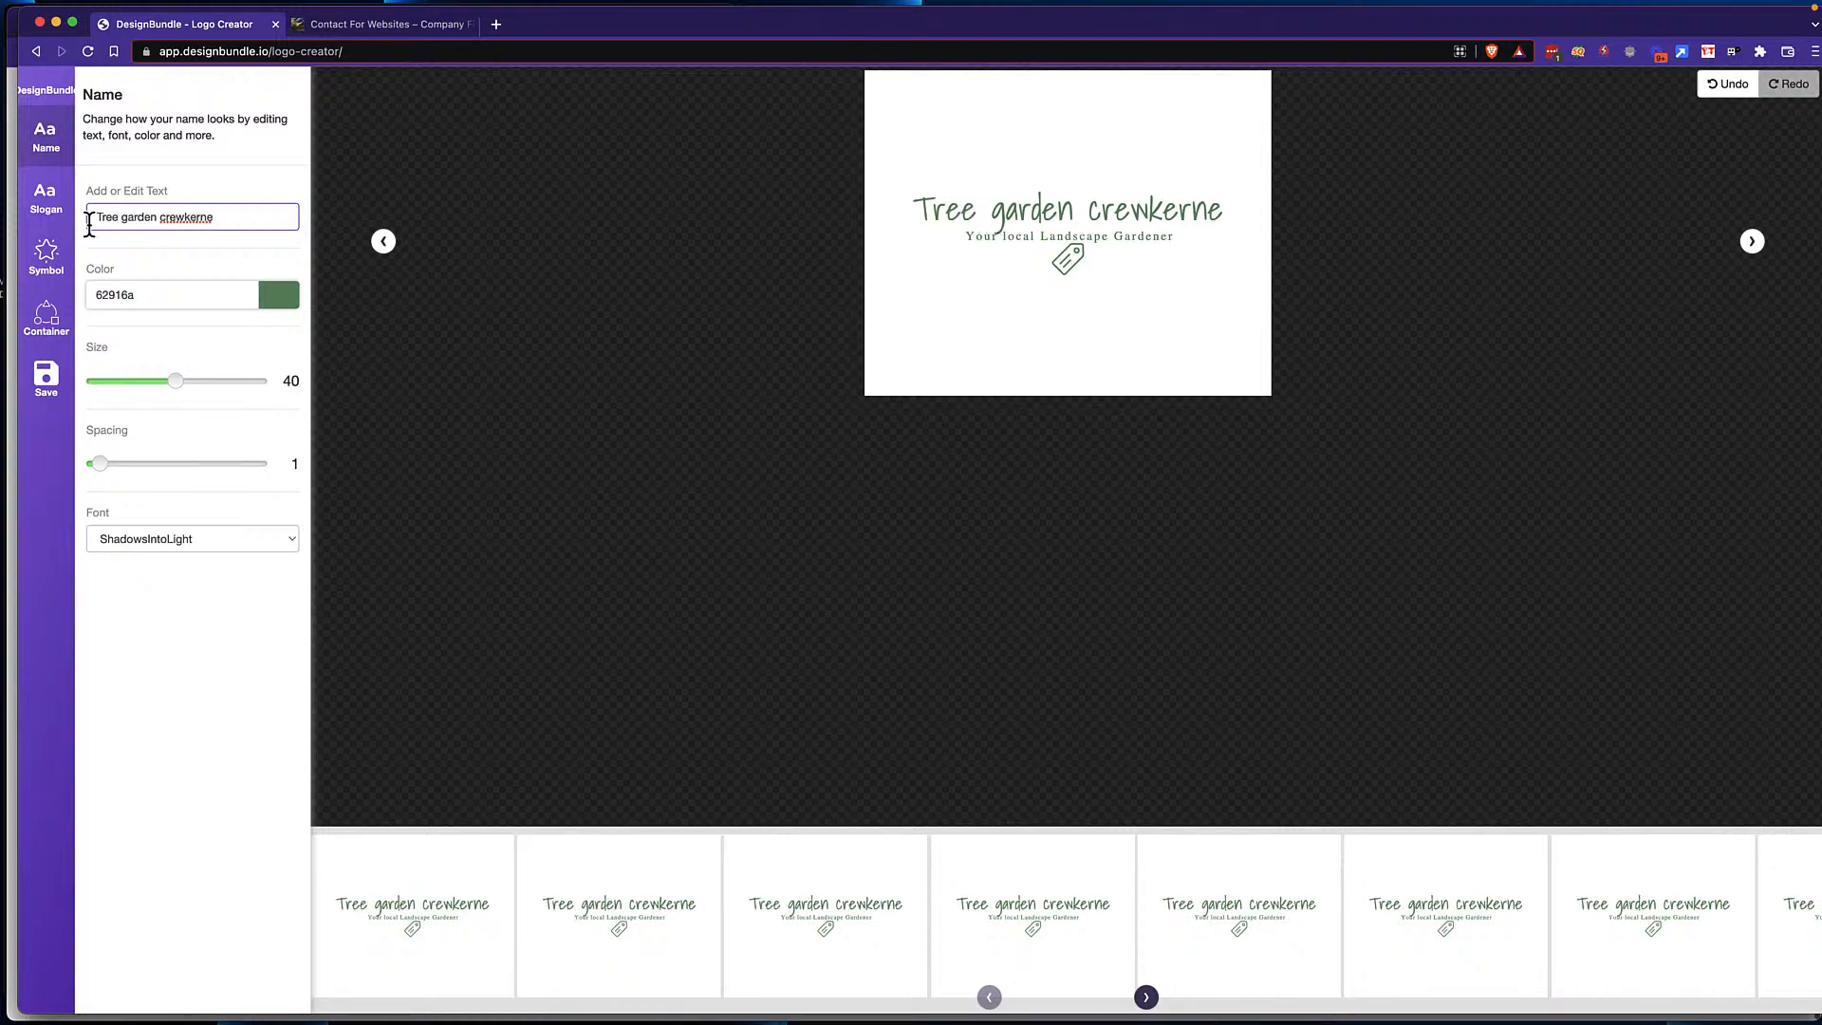
pyautogui.moveTo(123, 217); pyautogui.dragTo(121, 267)
pyautogui.click(123, 218)
pyautogui.press('BackSpace')
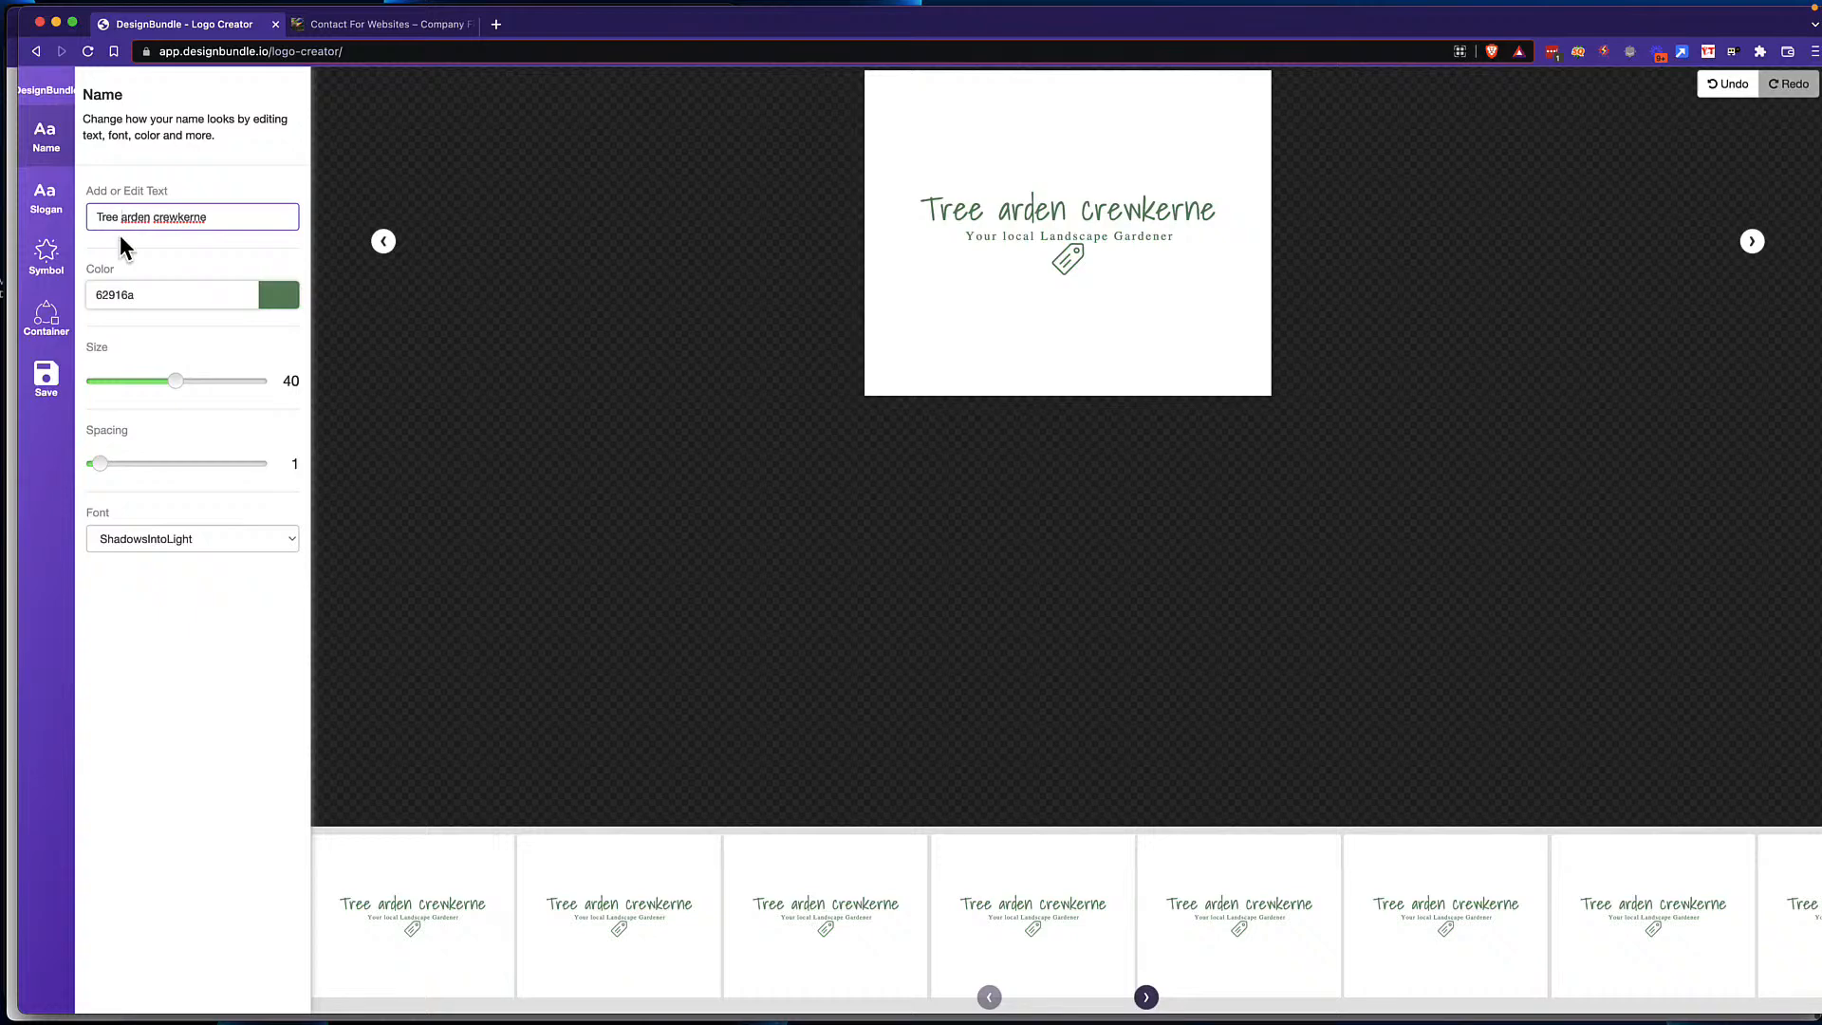
pyautogui.write('G')
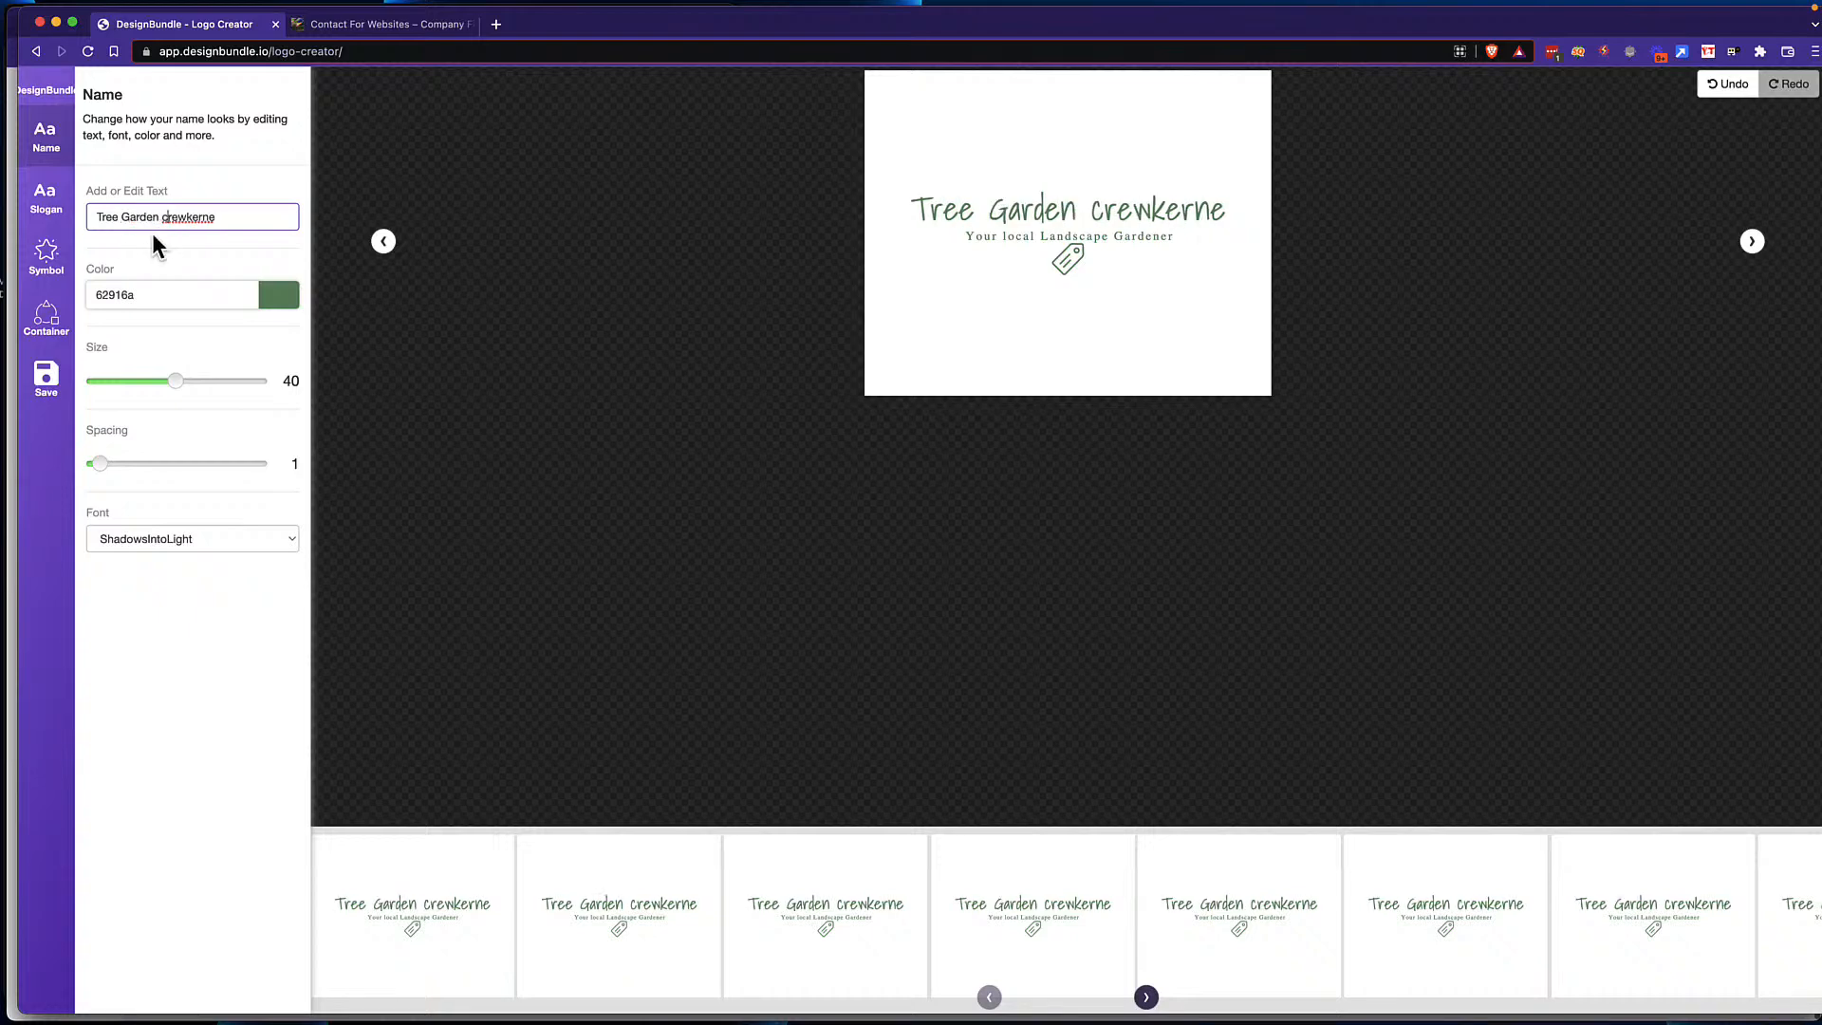
pyautogui.press('BackSpace')
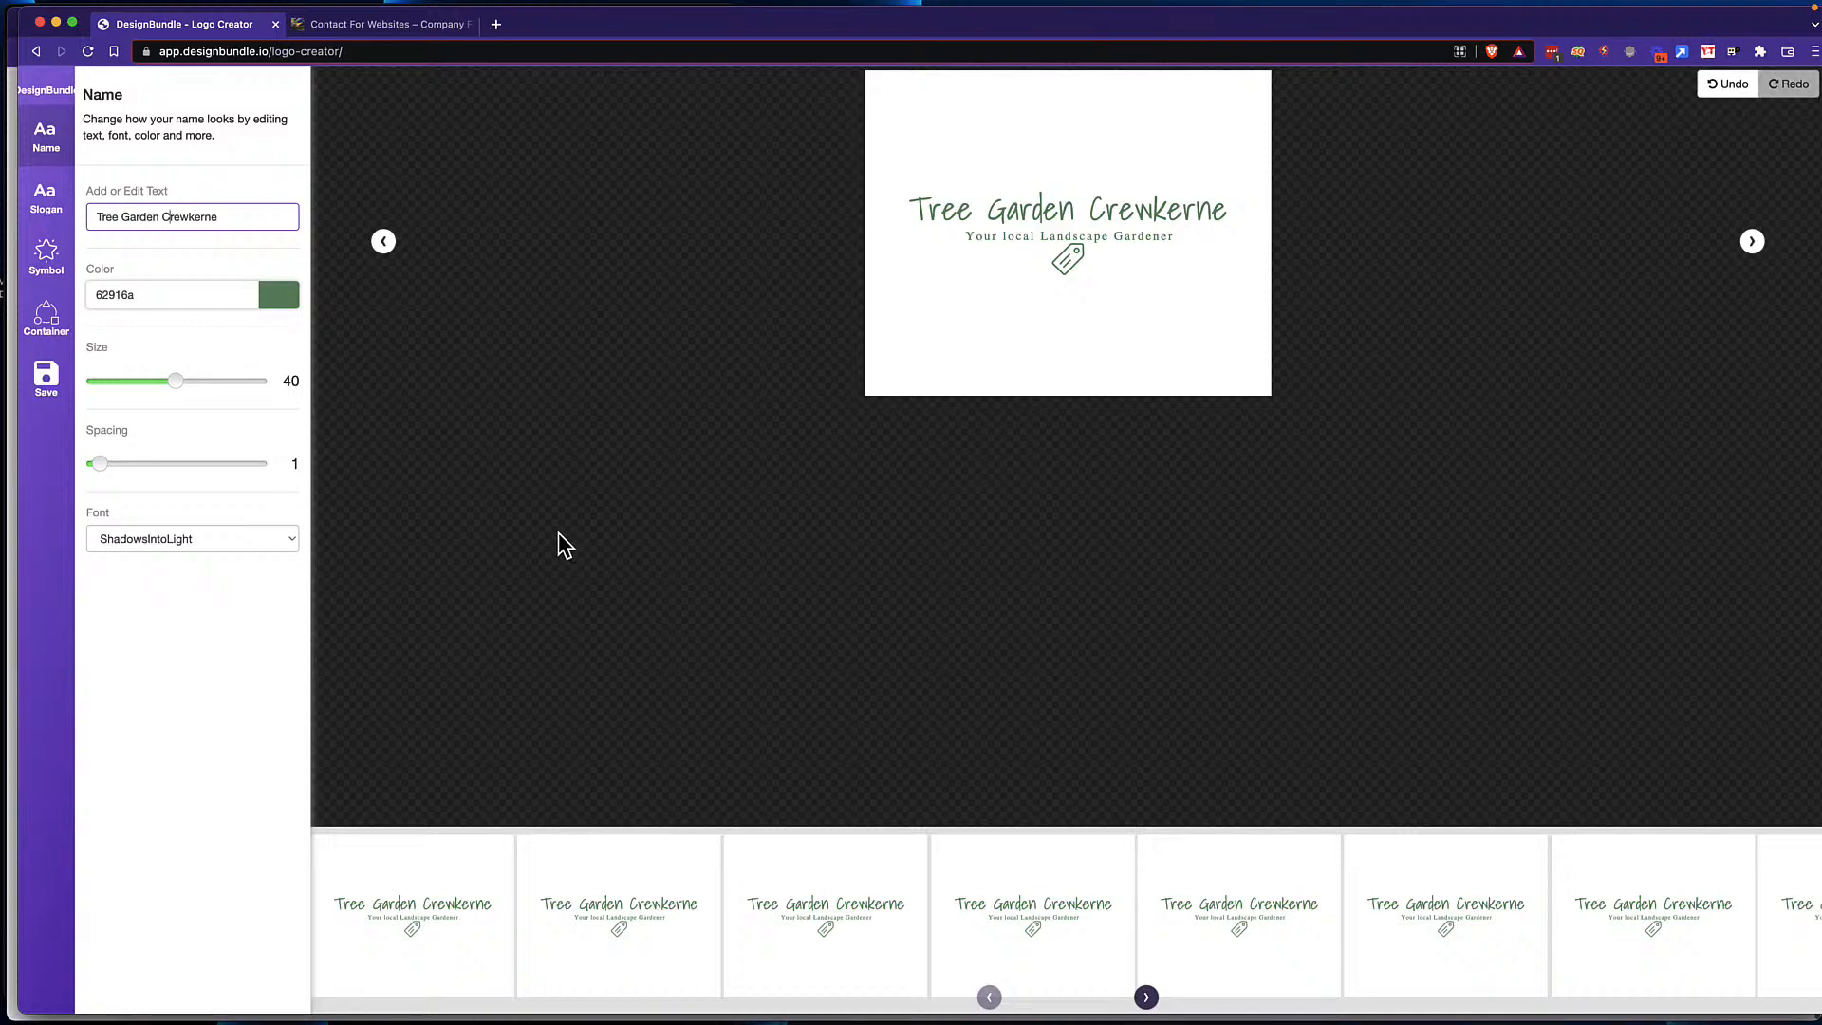
# Step: Try the RussoOne-Regular font on the logo name, and set the font to Rajdhani-Light
pyautogui.click(283, 541)
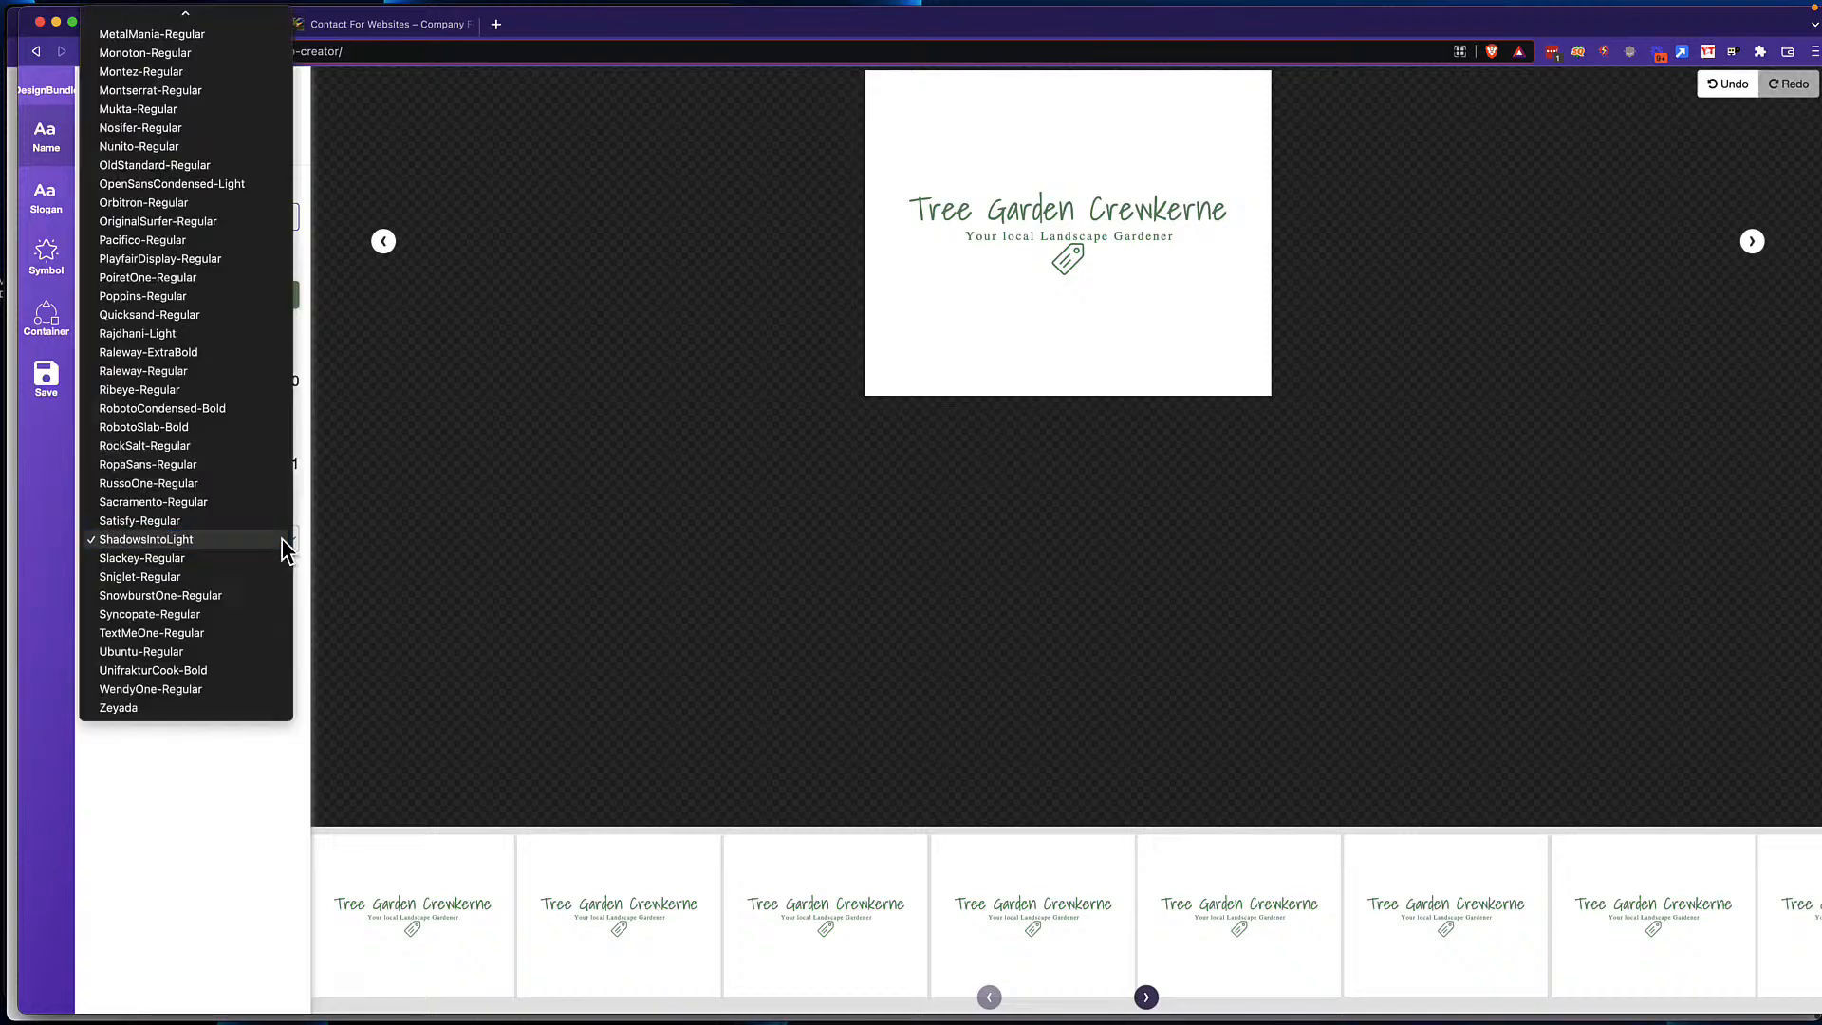
pyautogui.click(263, 486)
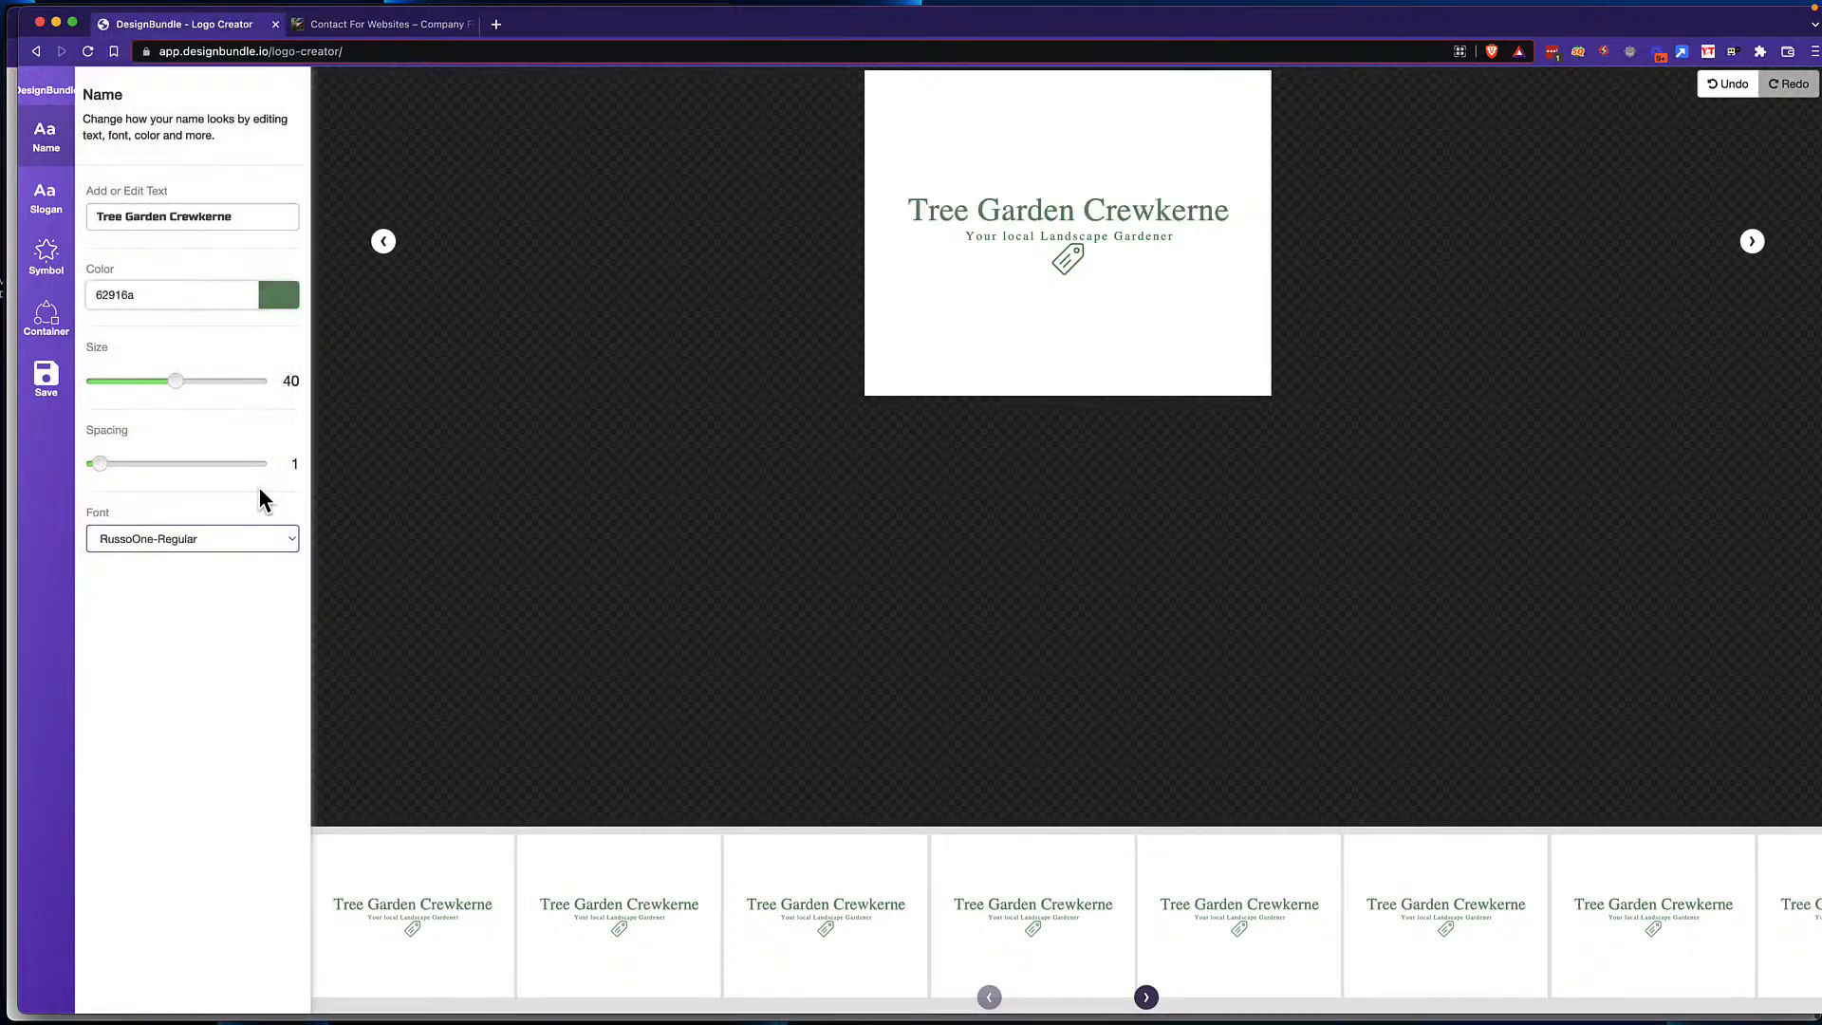
pyautogui.click(227, 536)
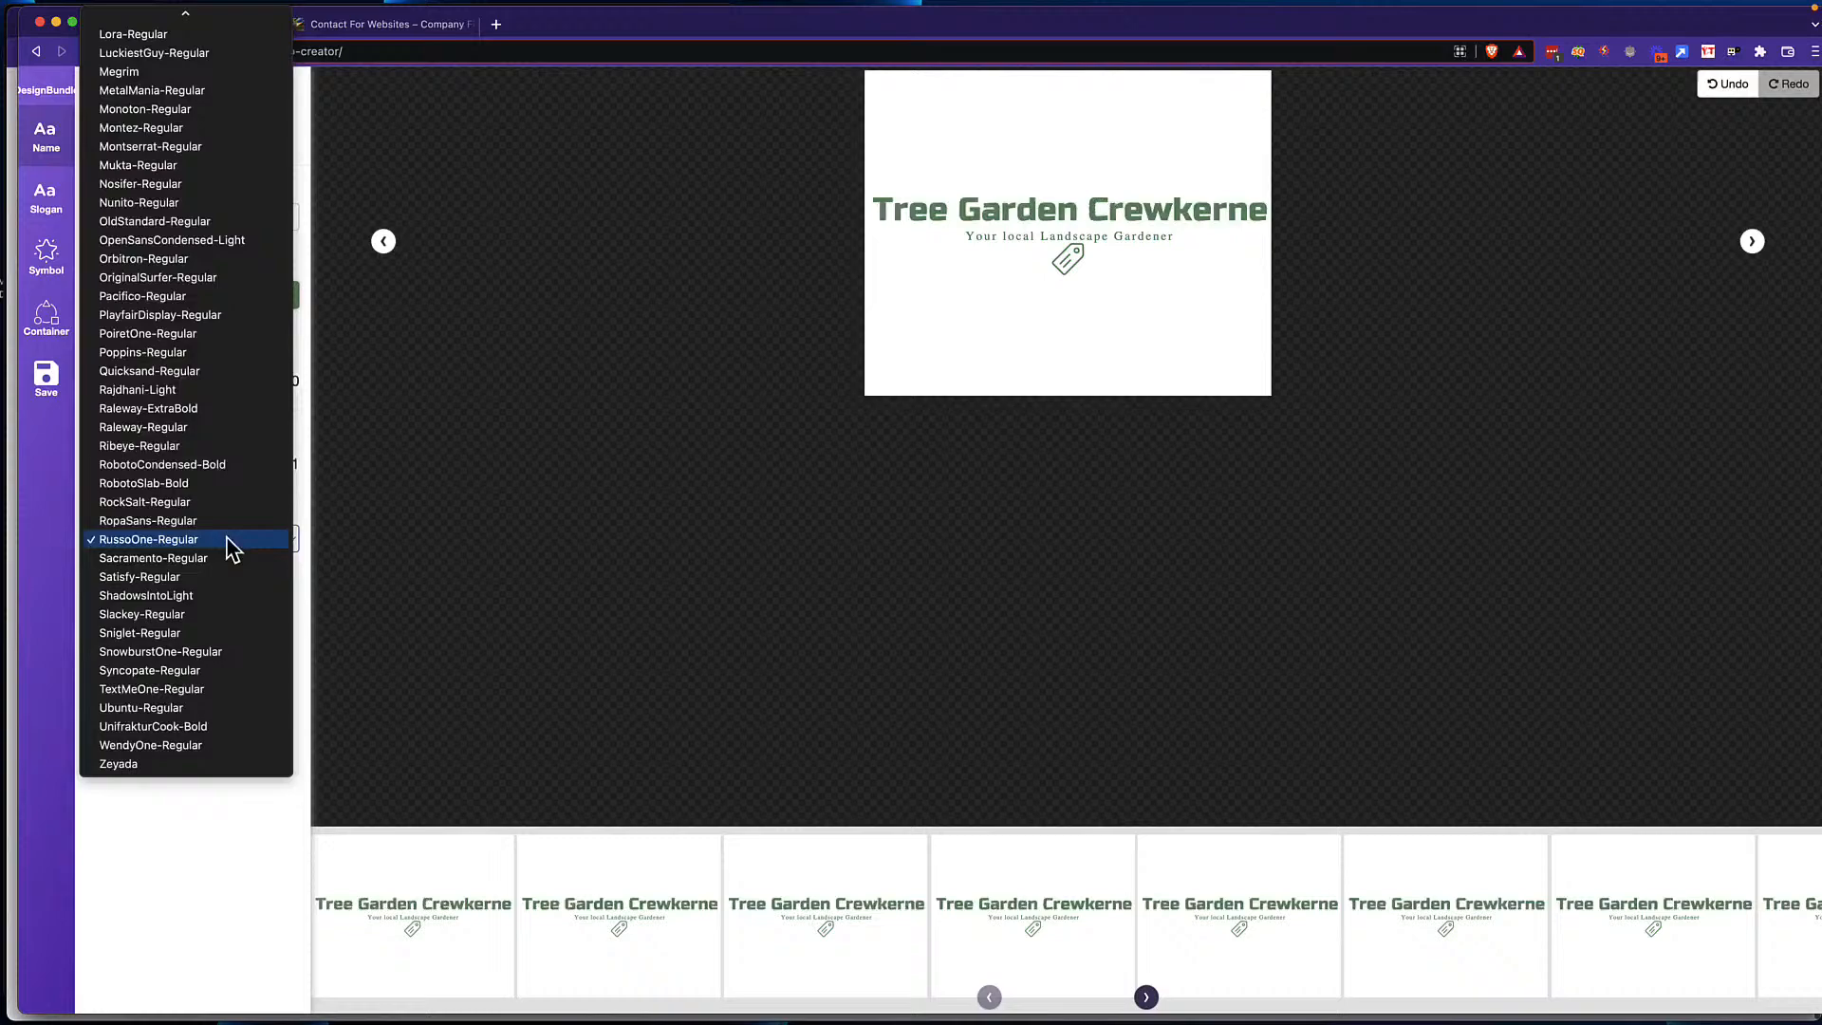
pyautogui.click(219, 382)
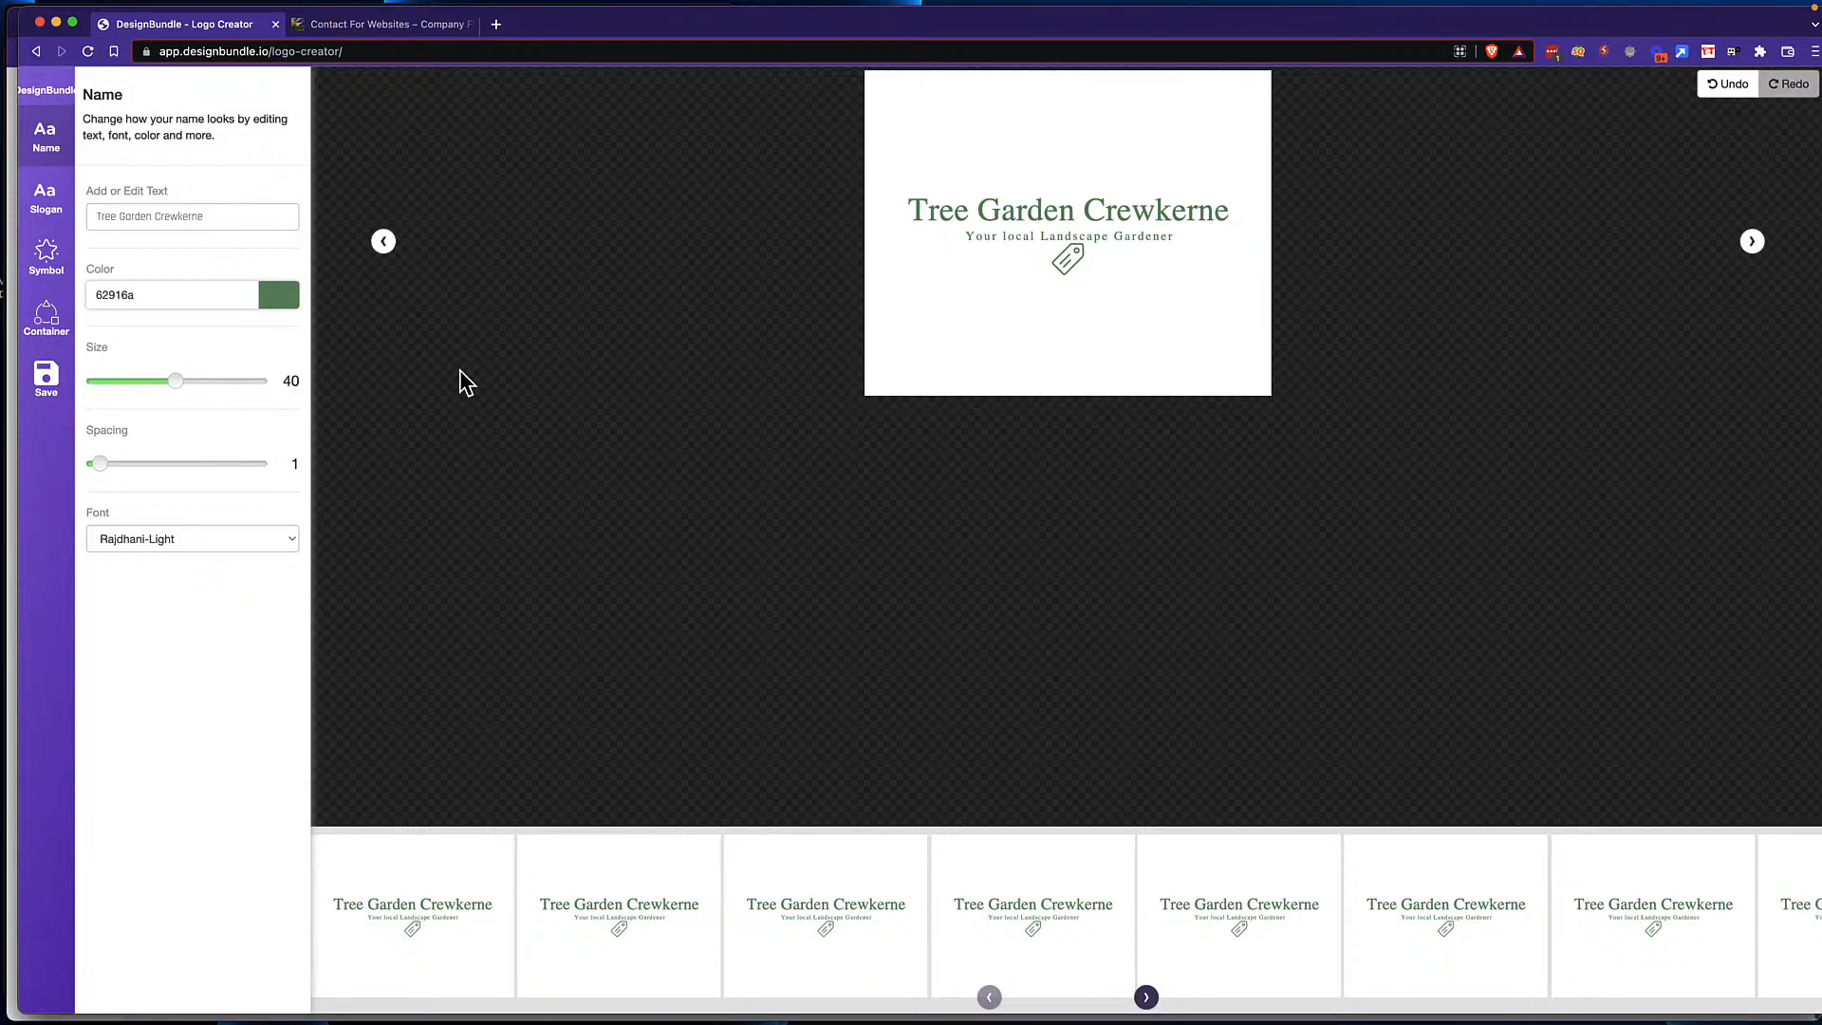
# Step: Search the replacement icons for "garden" and replace the logo's tag symbol with the thin outlined shovel
pyautogui.click(45, 254)
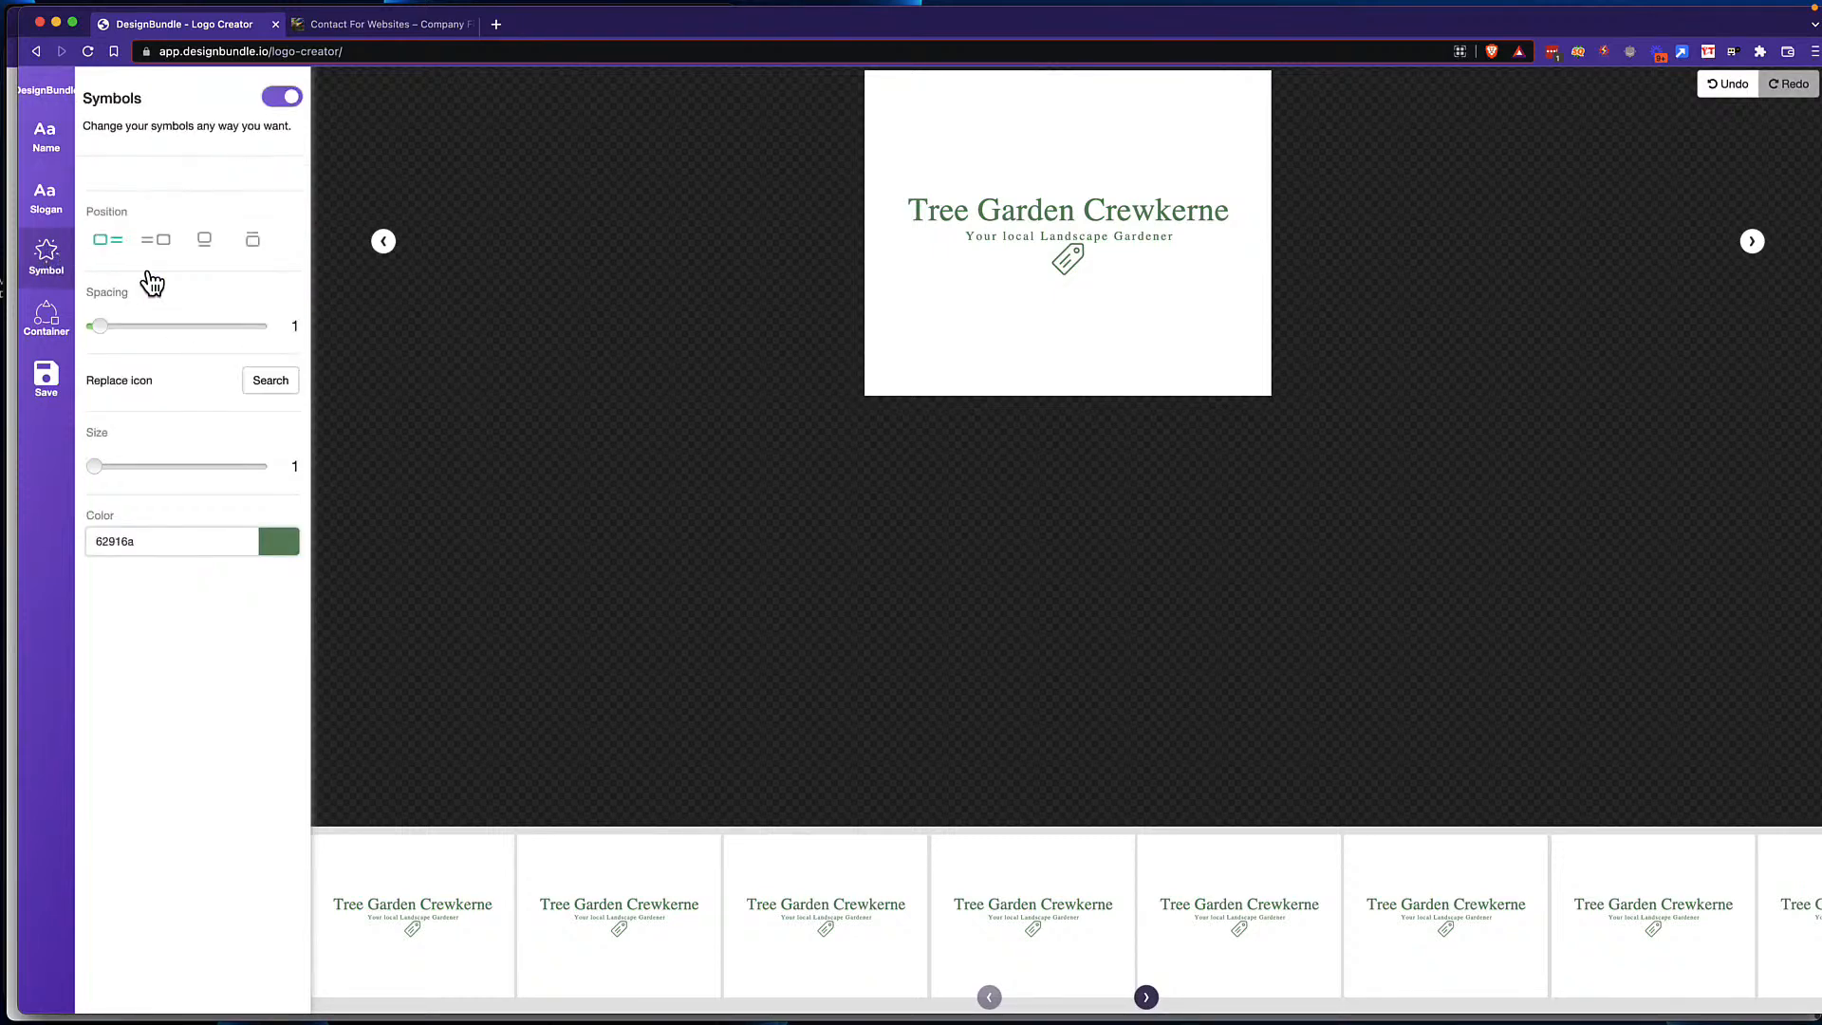
pyautogui.click(267, 383)
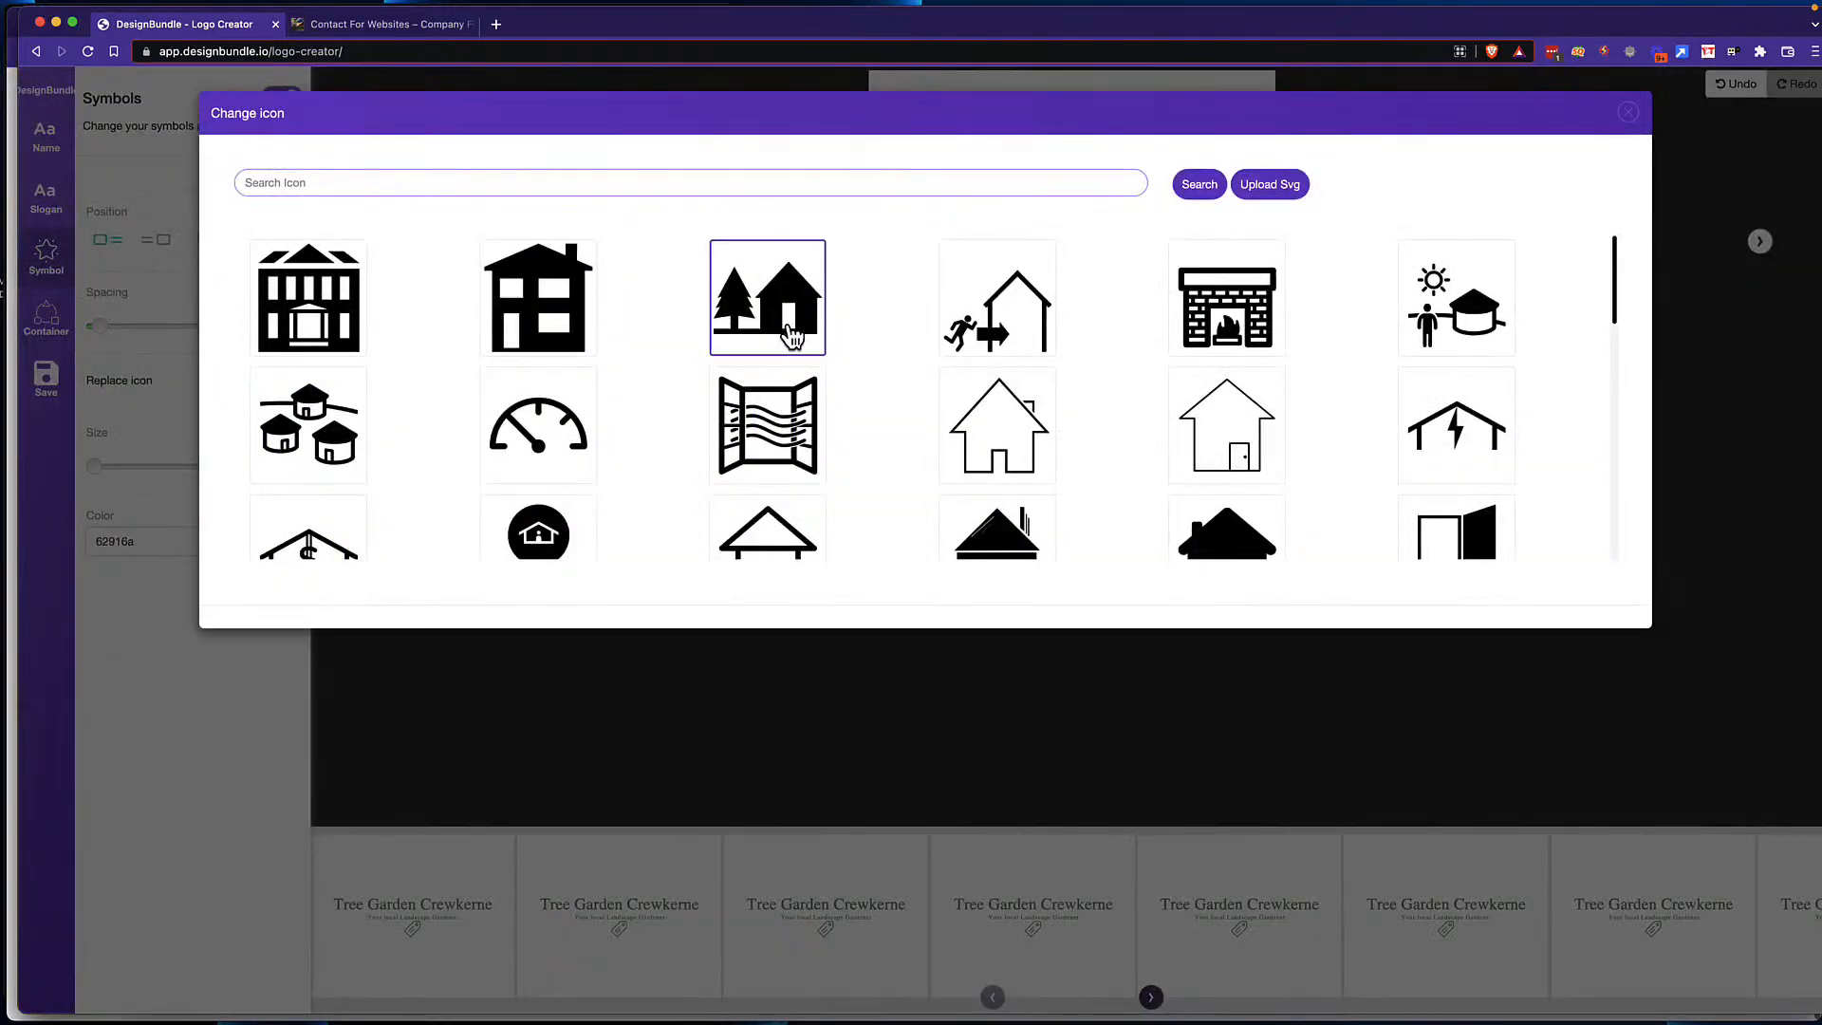
pyautogui.scroll(-15, 879, 376)
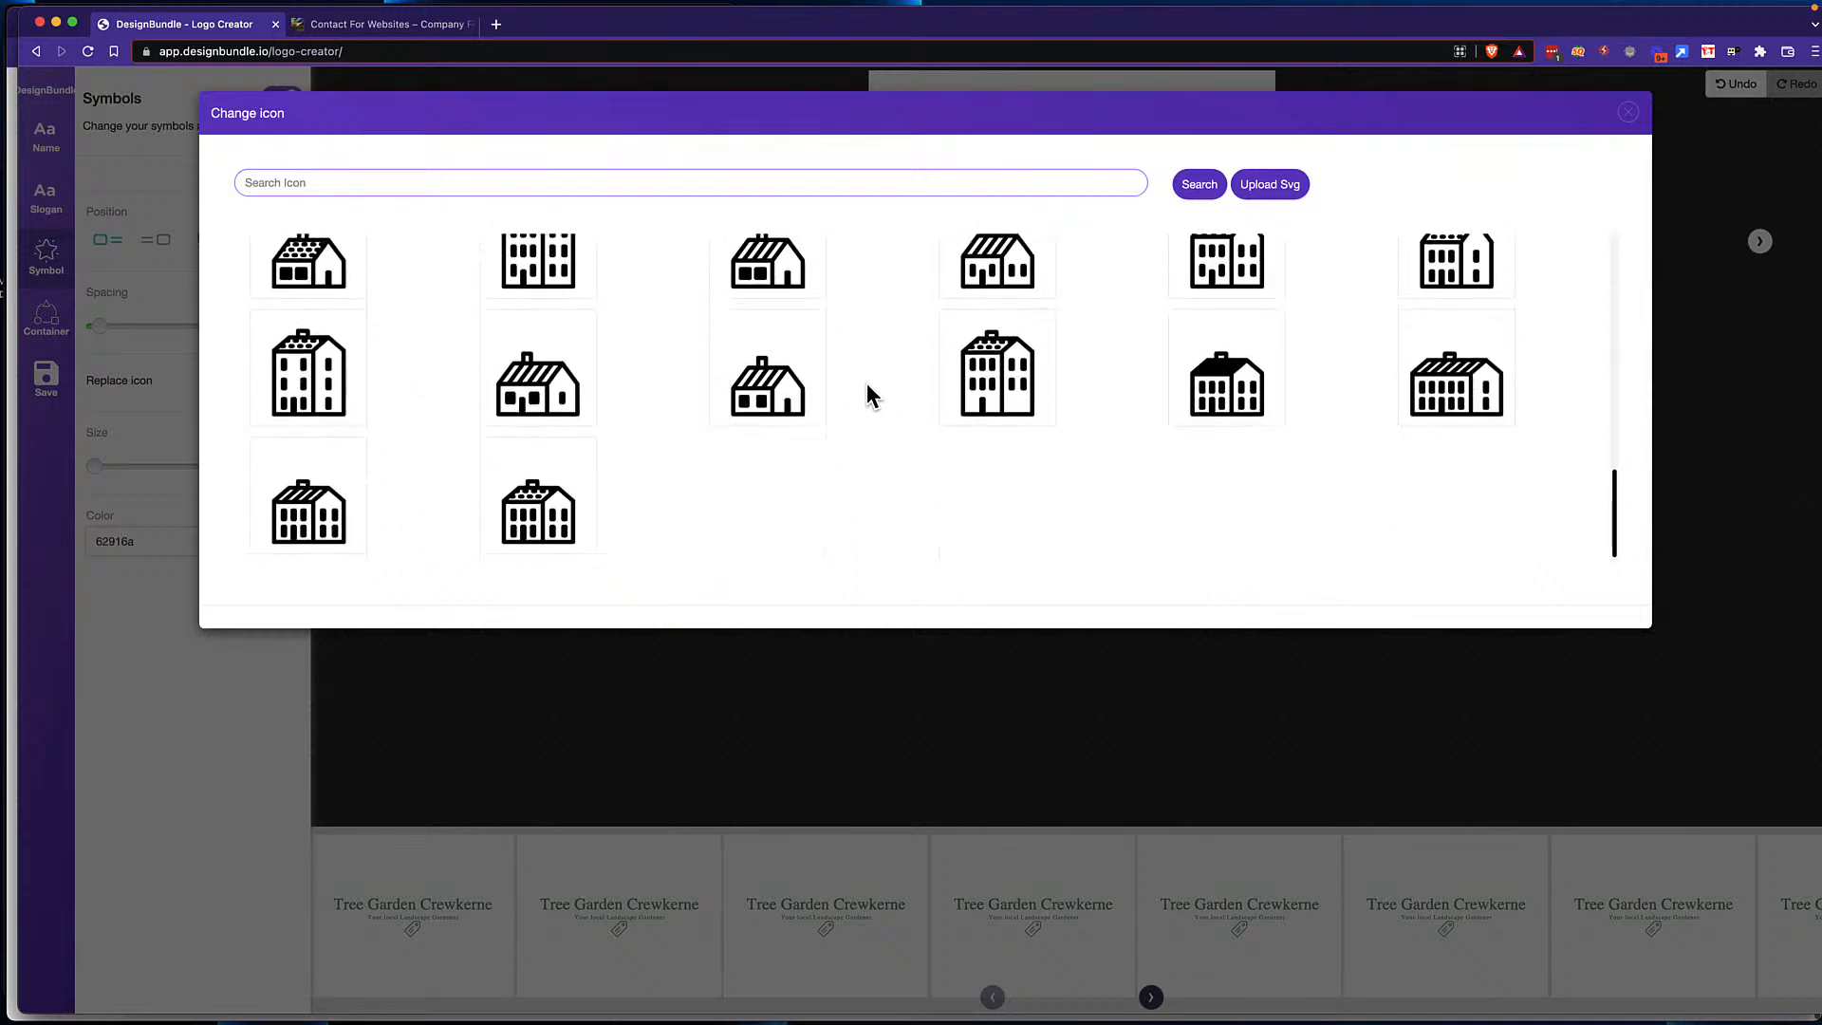
pyautogui.scroll(5, 731, 379)
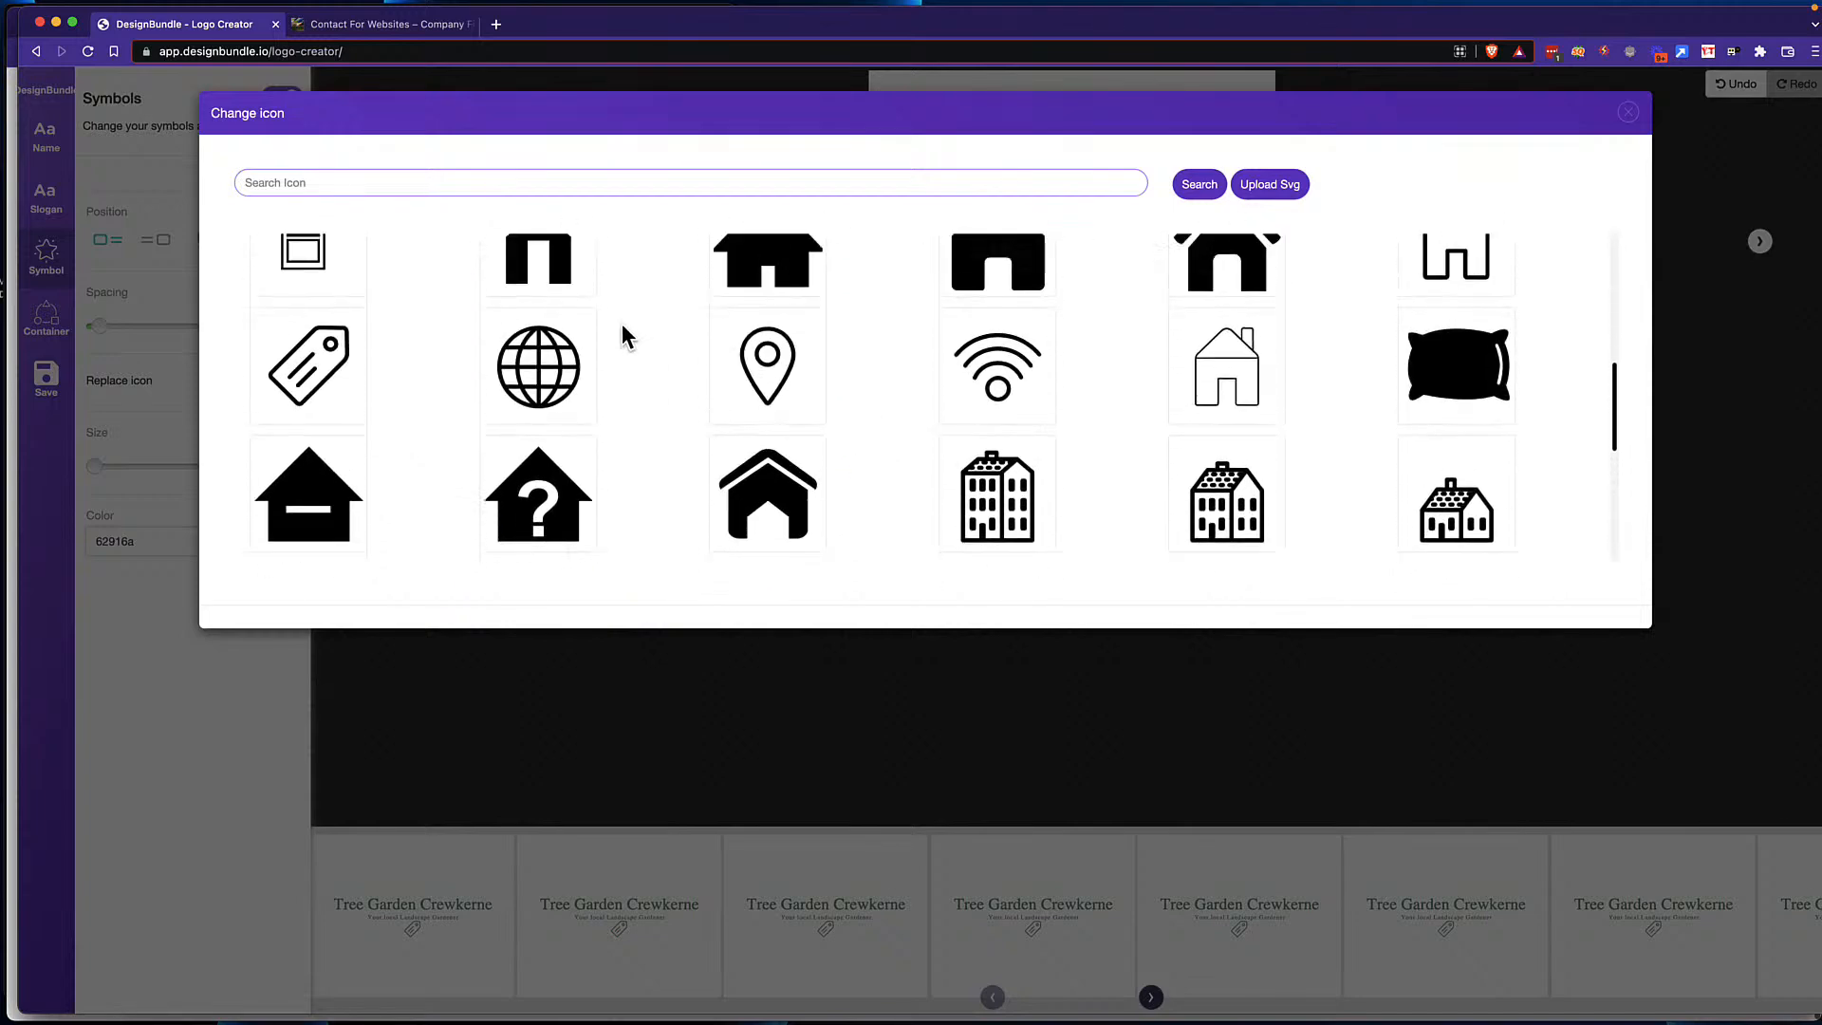
pyautogui.click(424, 184)
pyautogui.write('g')
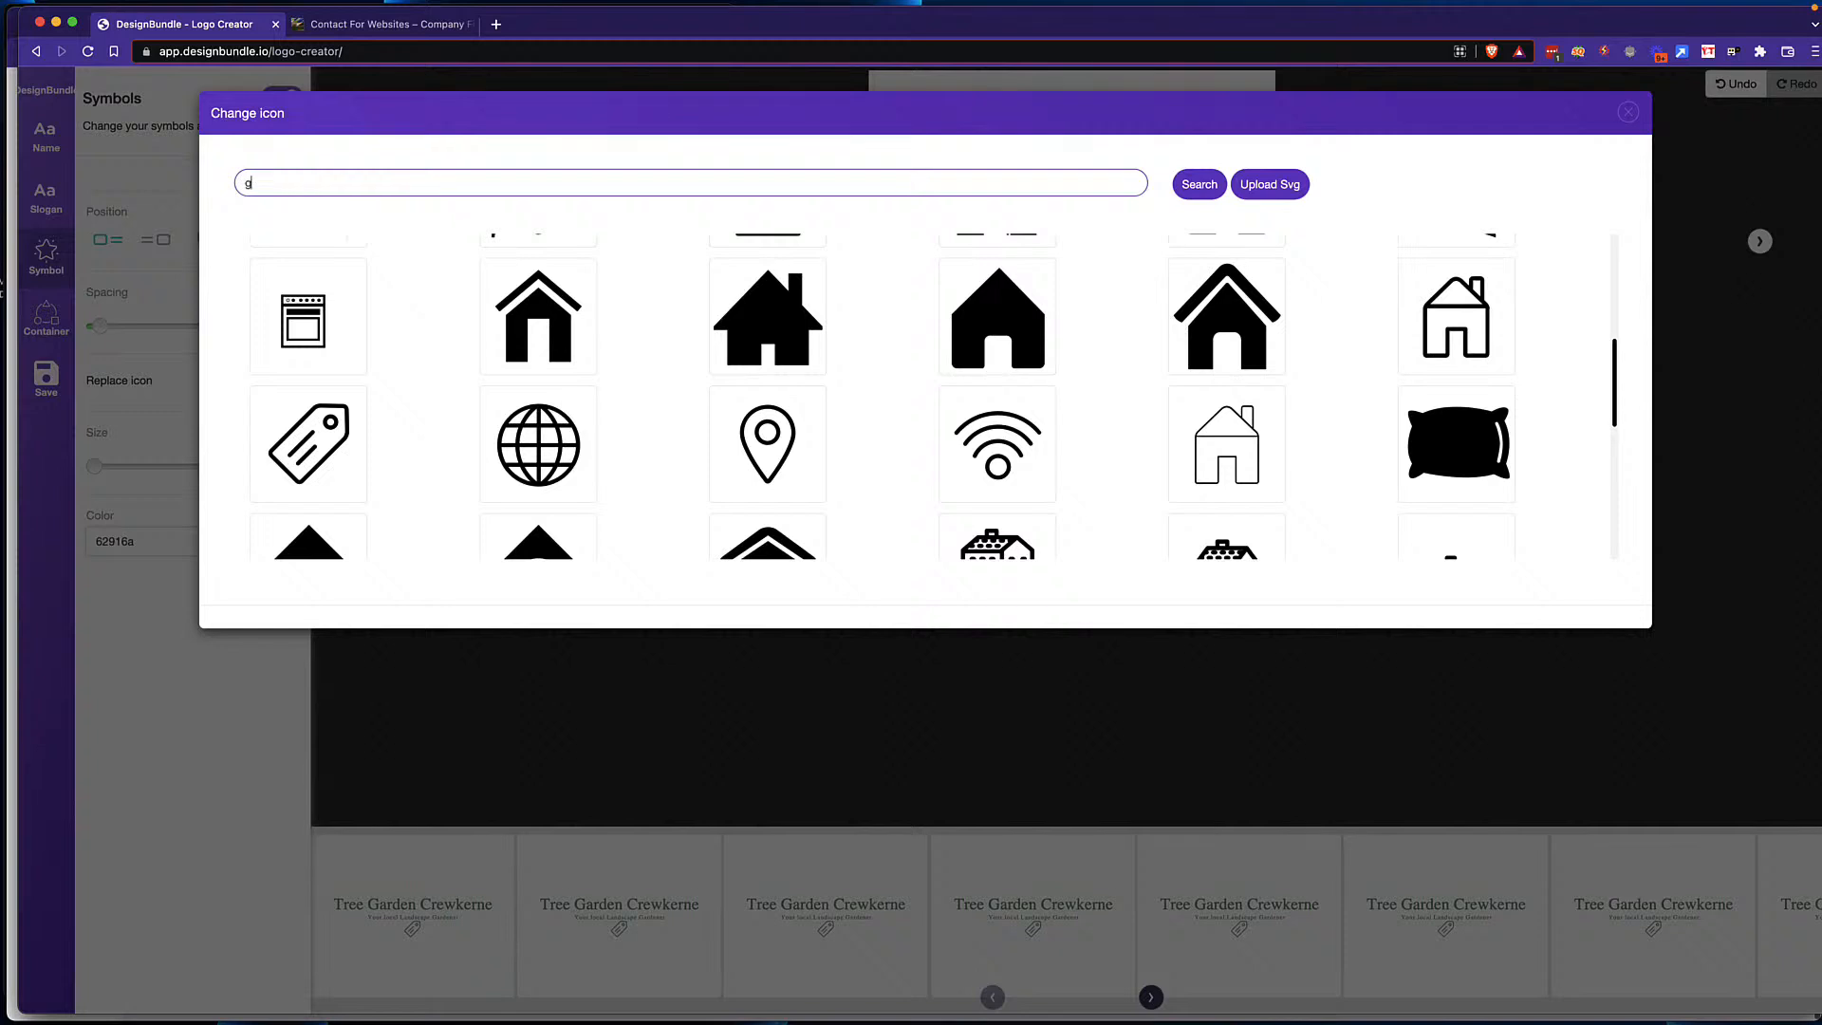
pyautogui.write('arden')
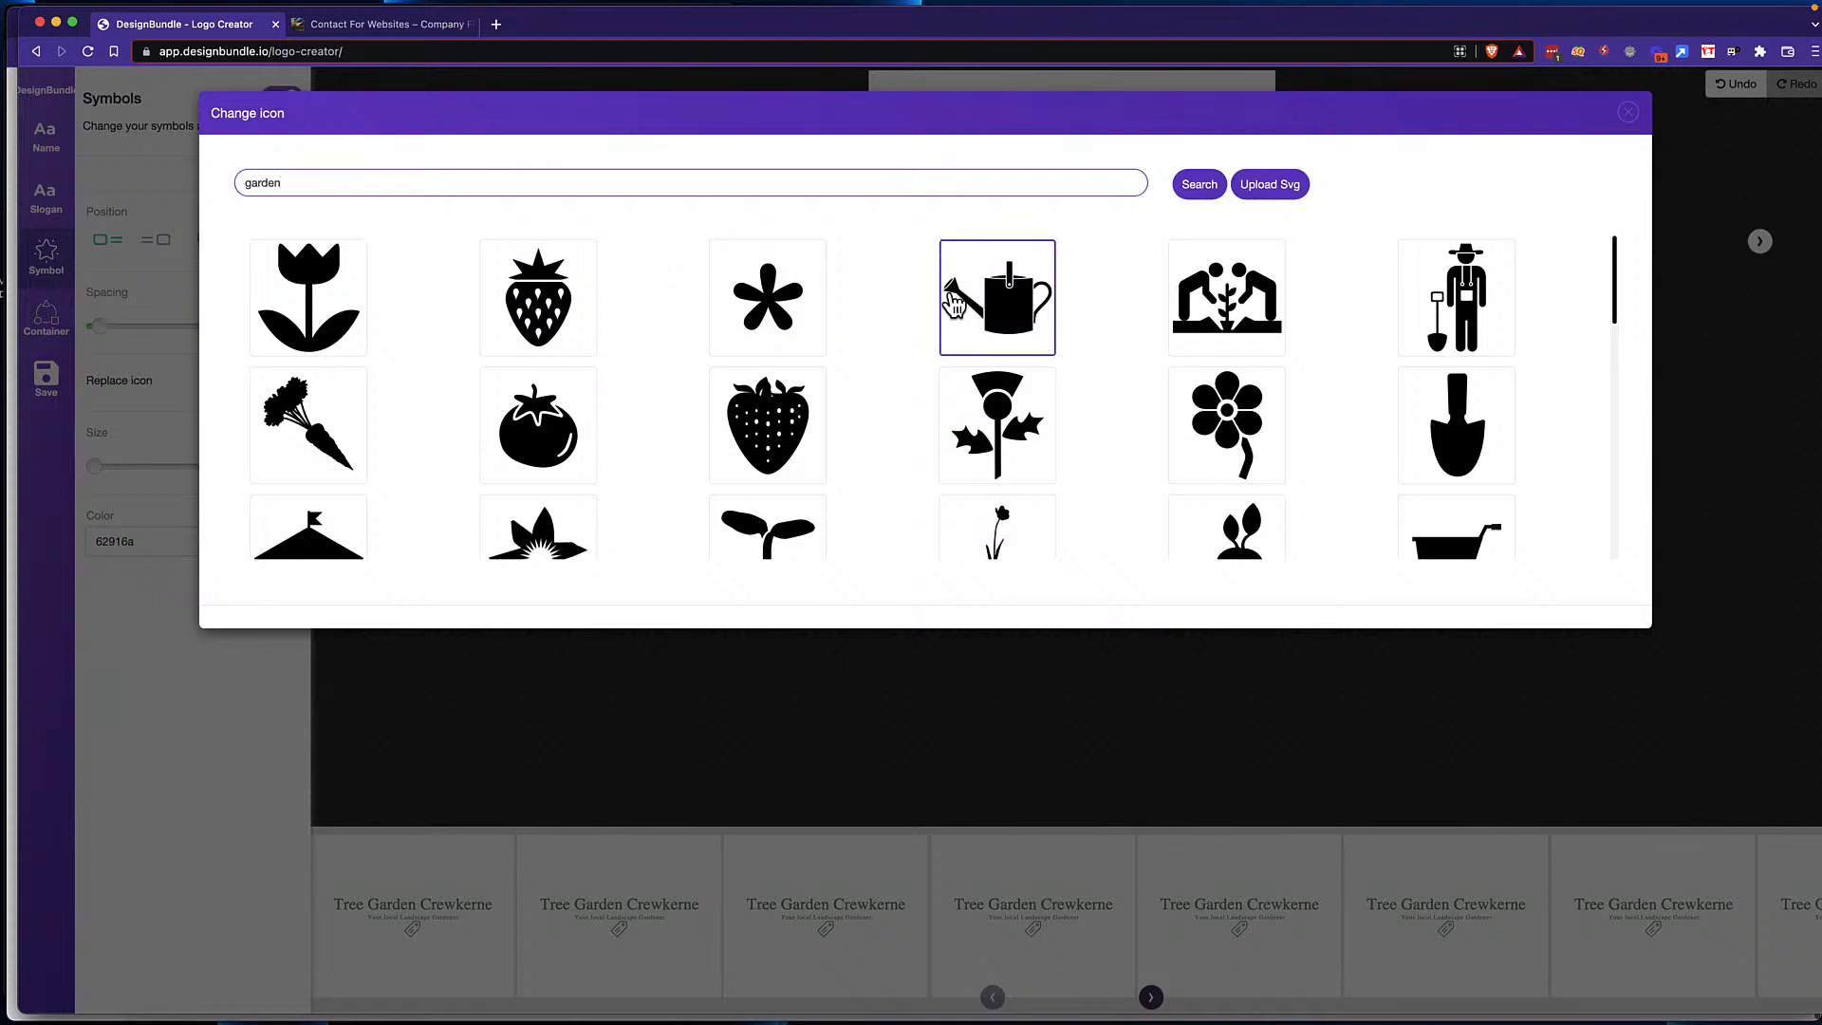
pyautogui.scroll(-2, 1229, 313)
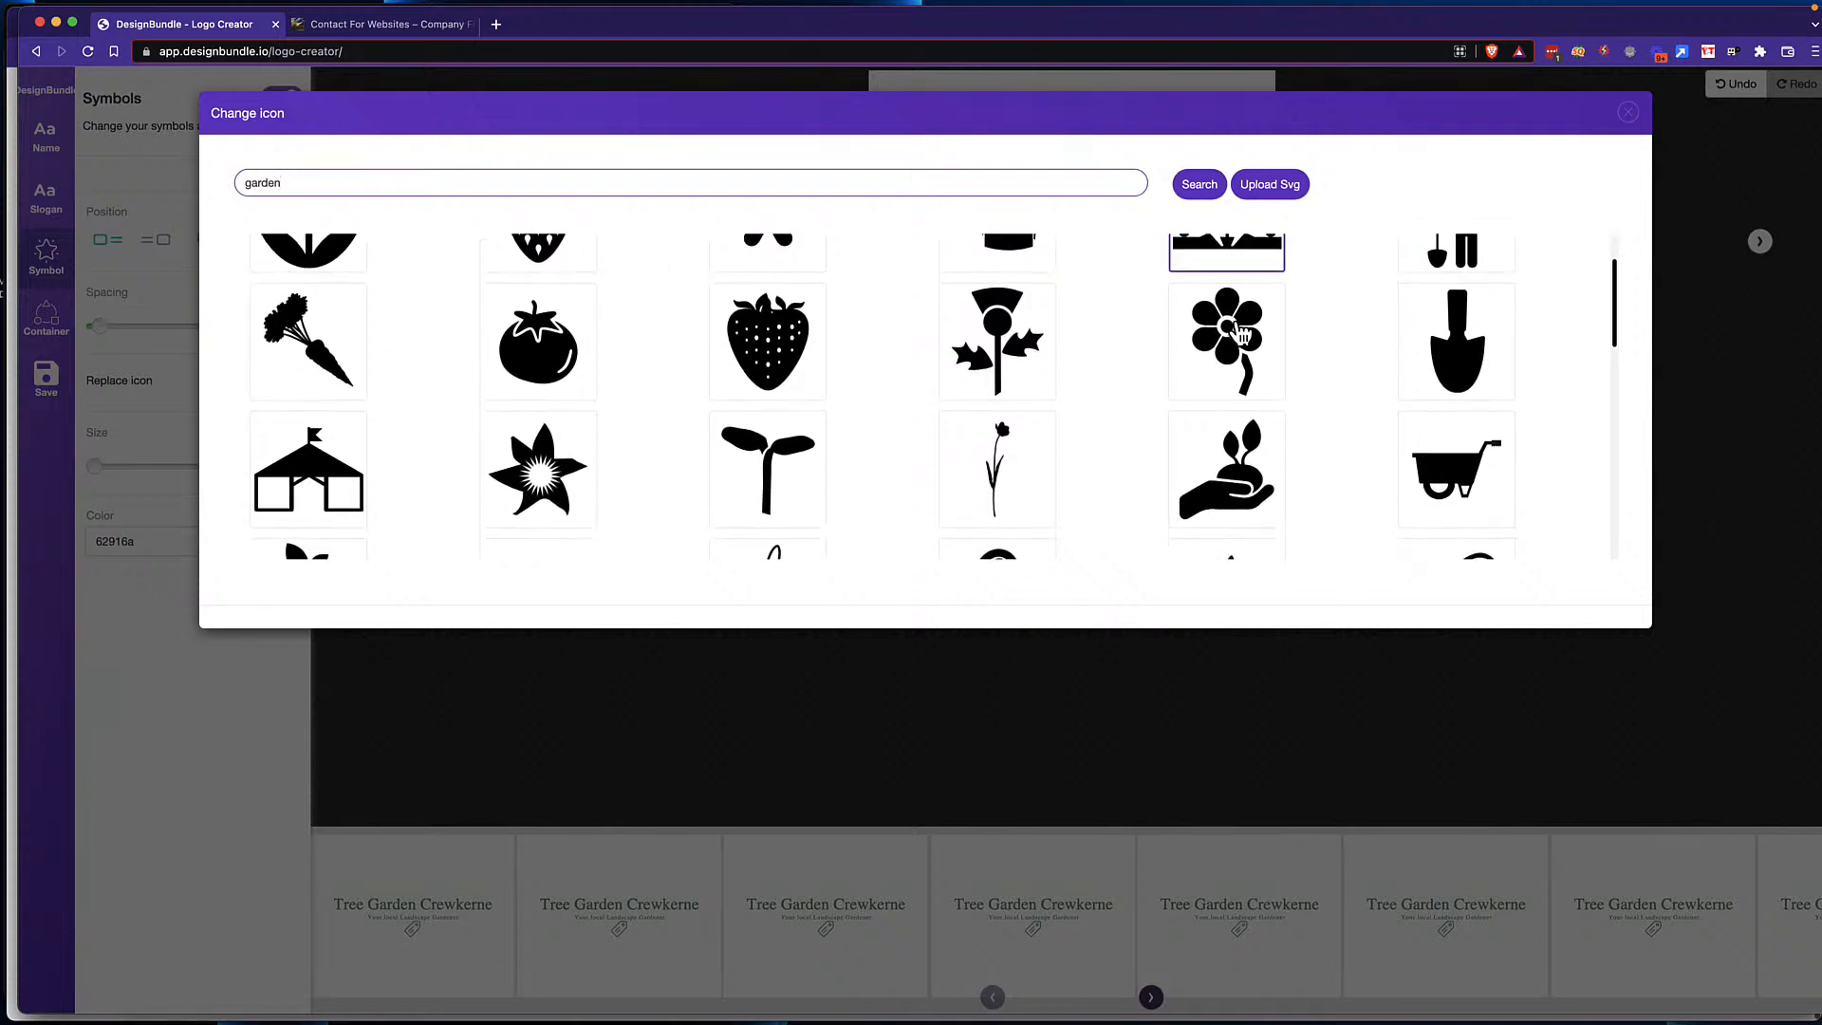
pyautogui.scroll(-5, 1233, 332)
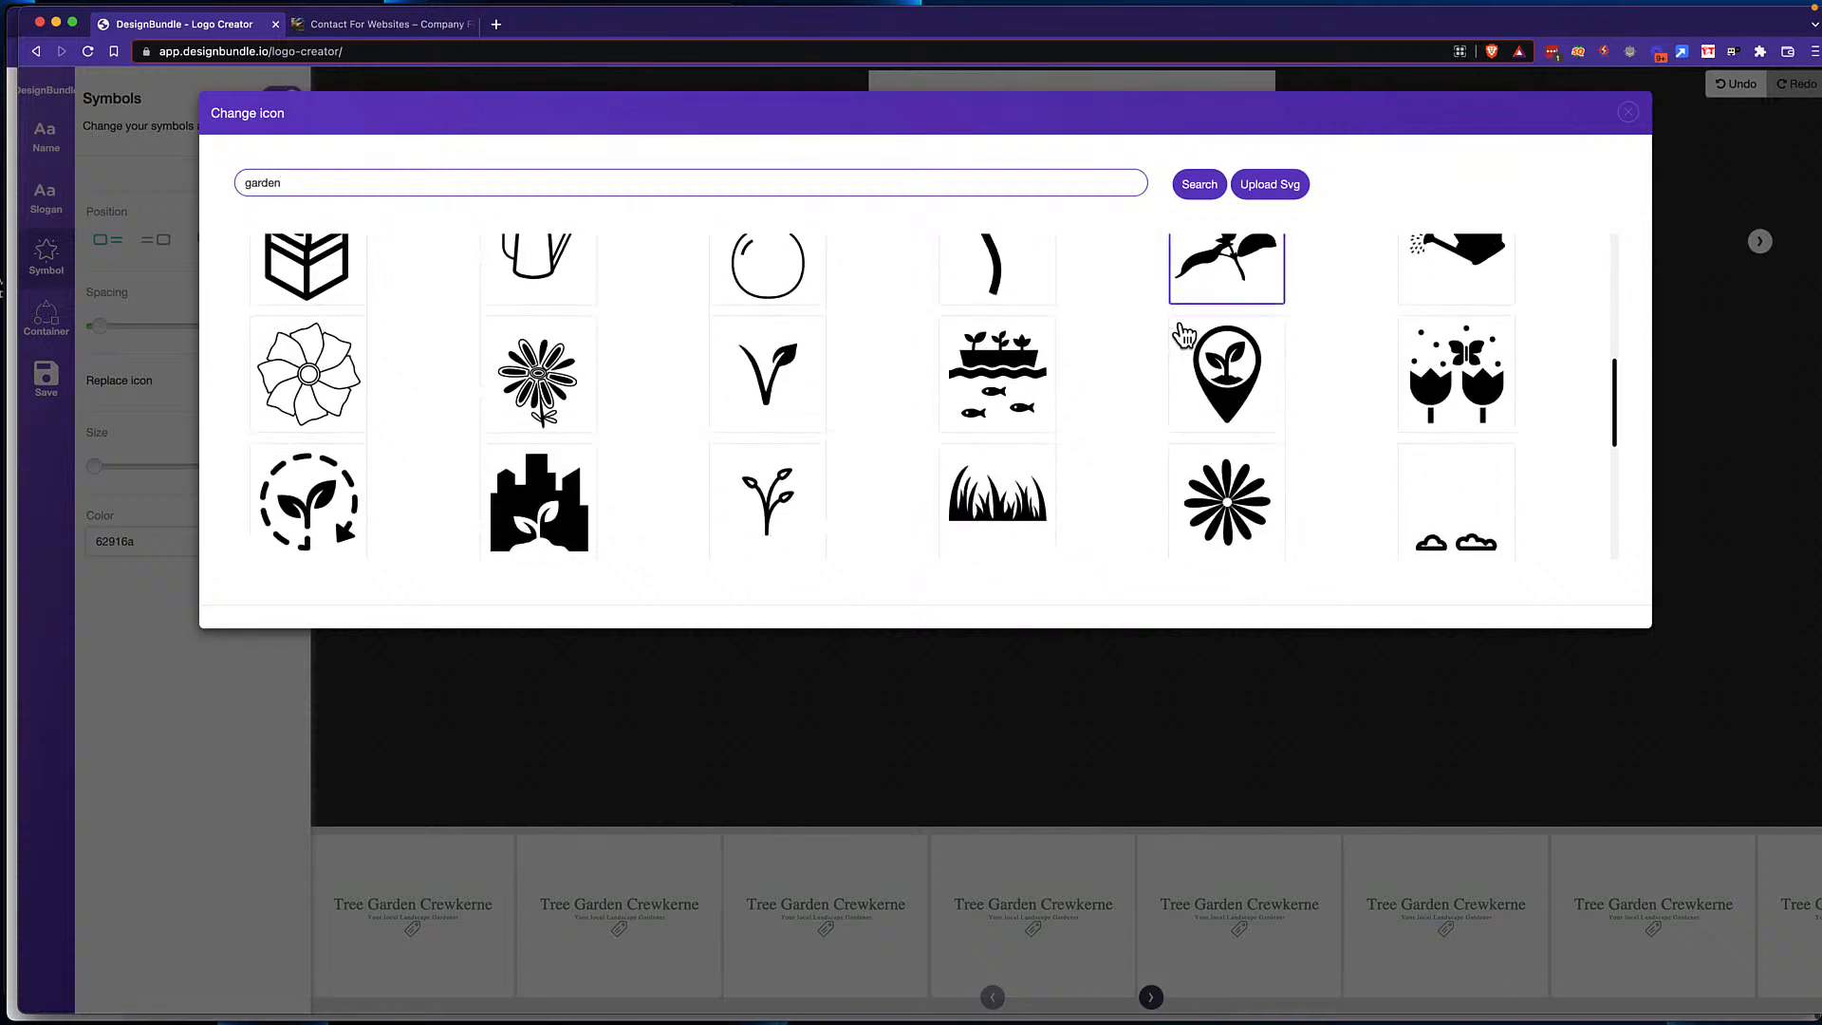
pyautogui.scroll(-3, 1148, 341)
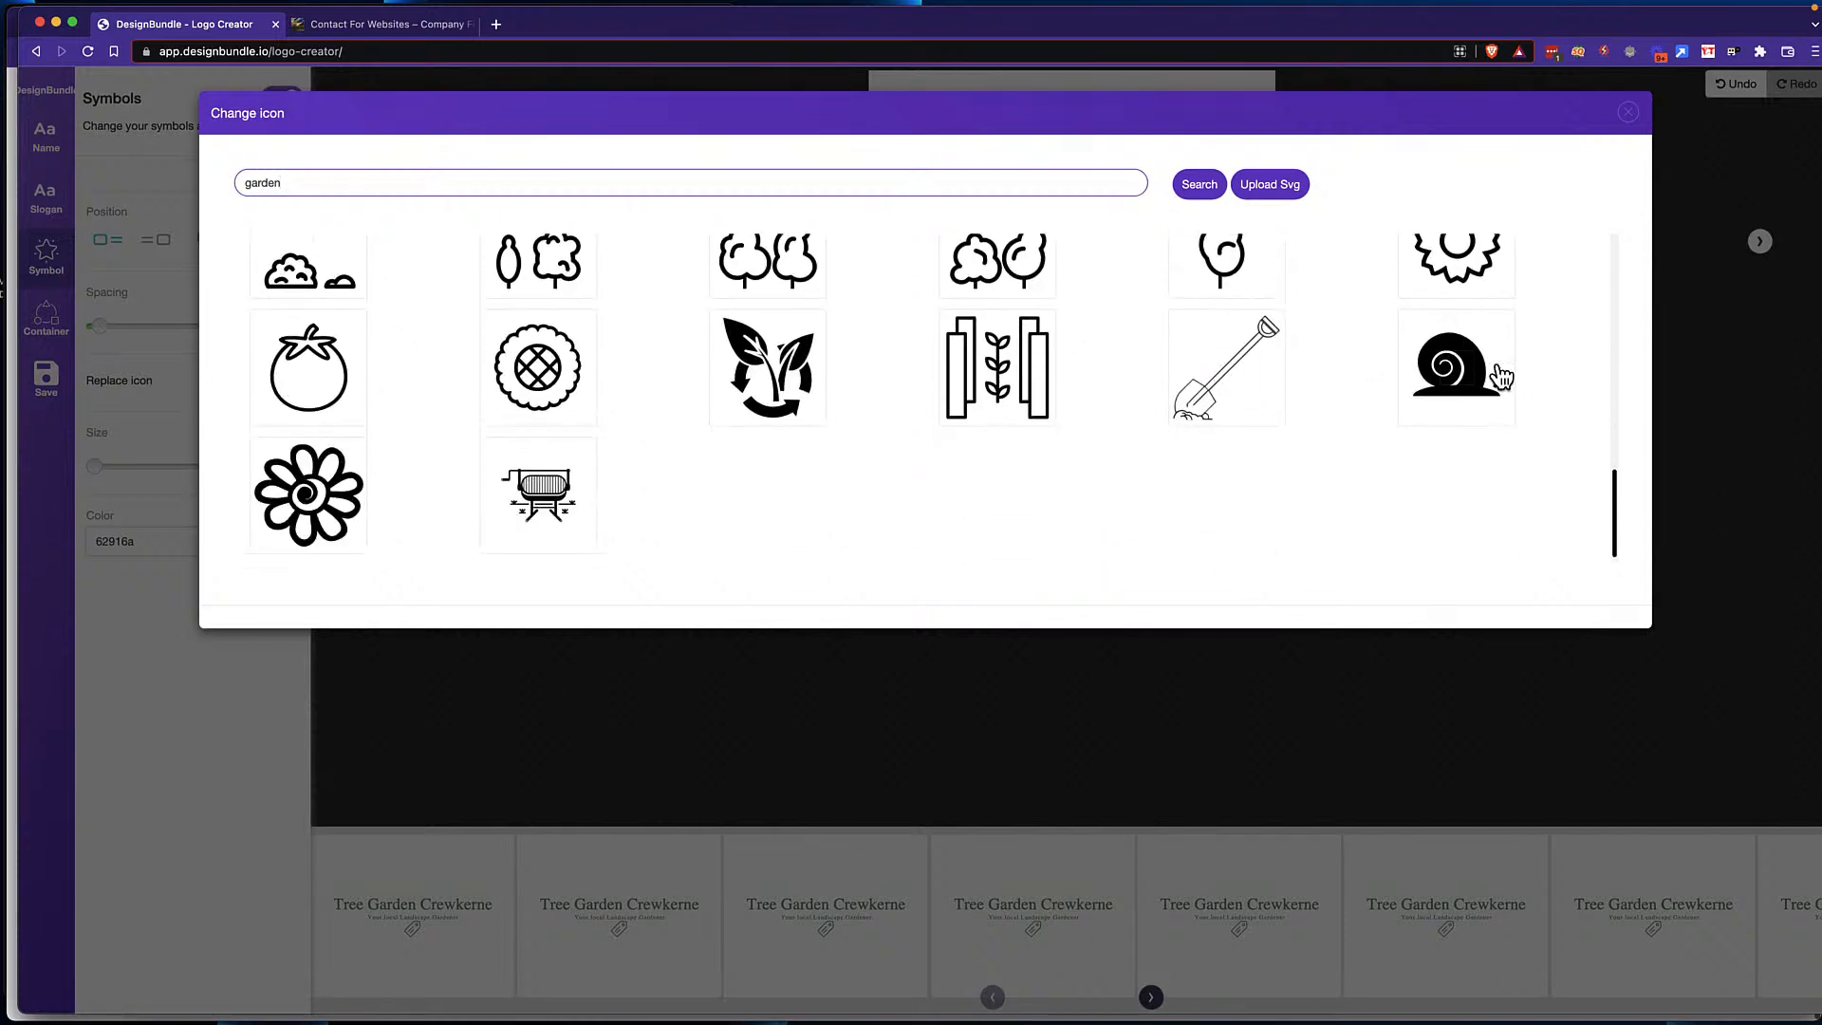
pyautogui.click(1244, 382)
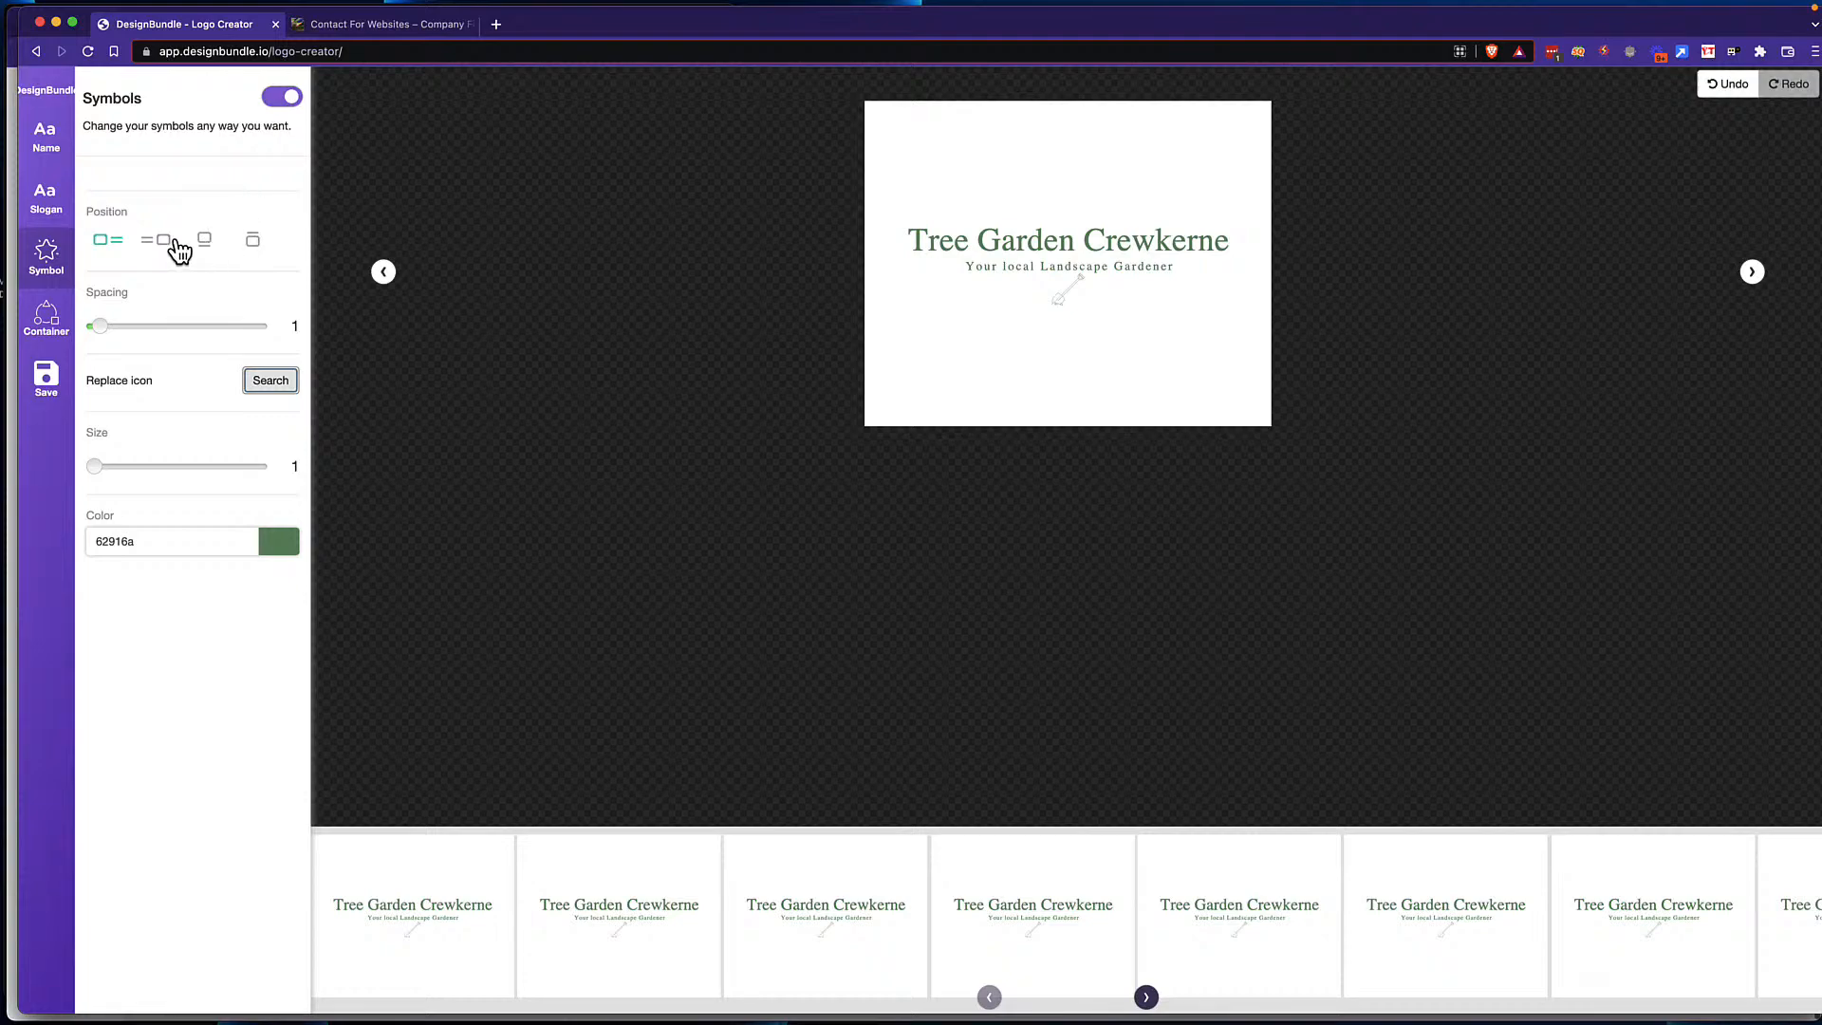
# Step: Try the different symbol positions around the text, place the shovel below the slogan and keep its size at 1
pyautogui.click(165, 242)
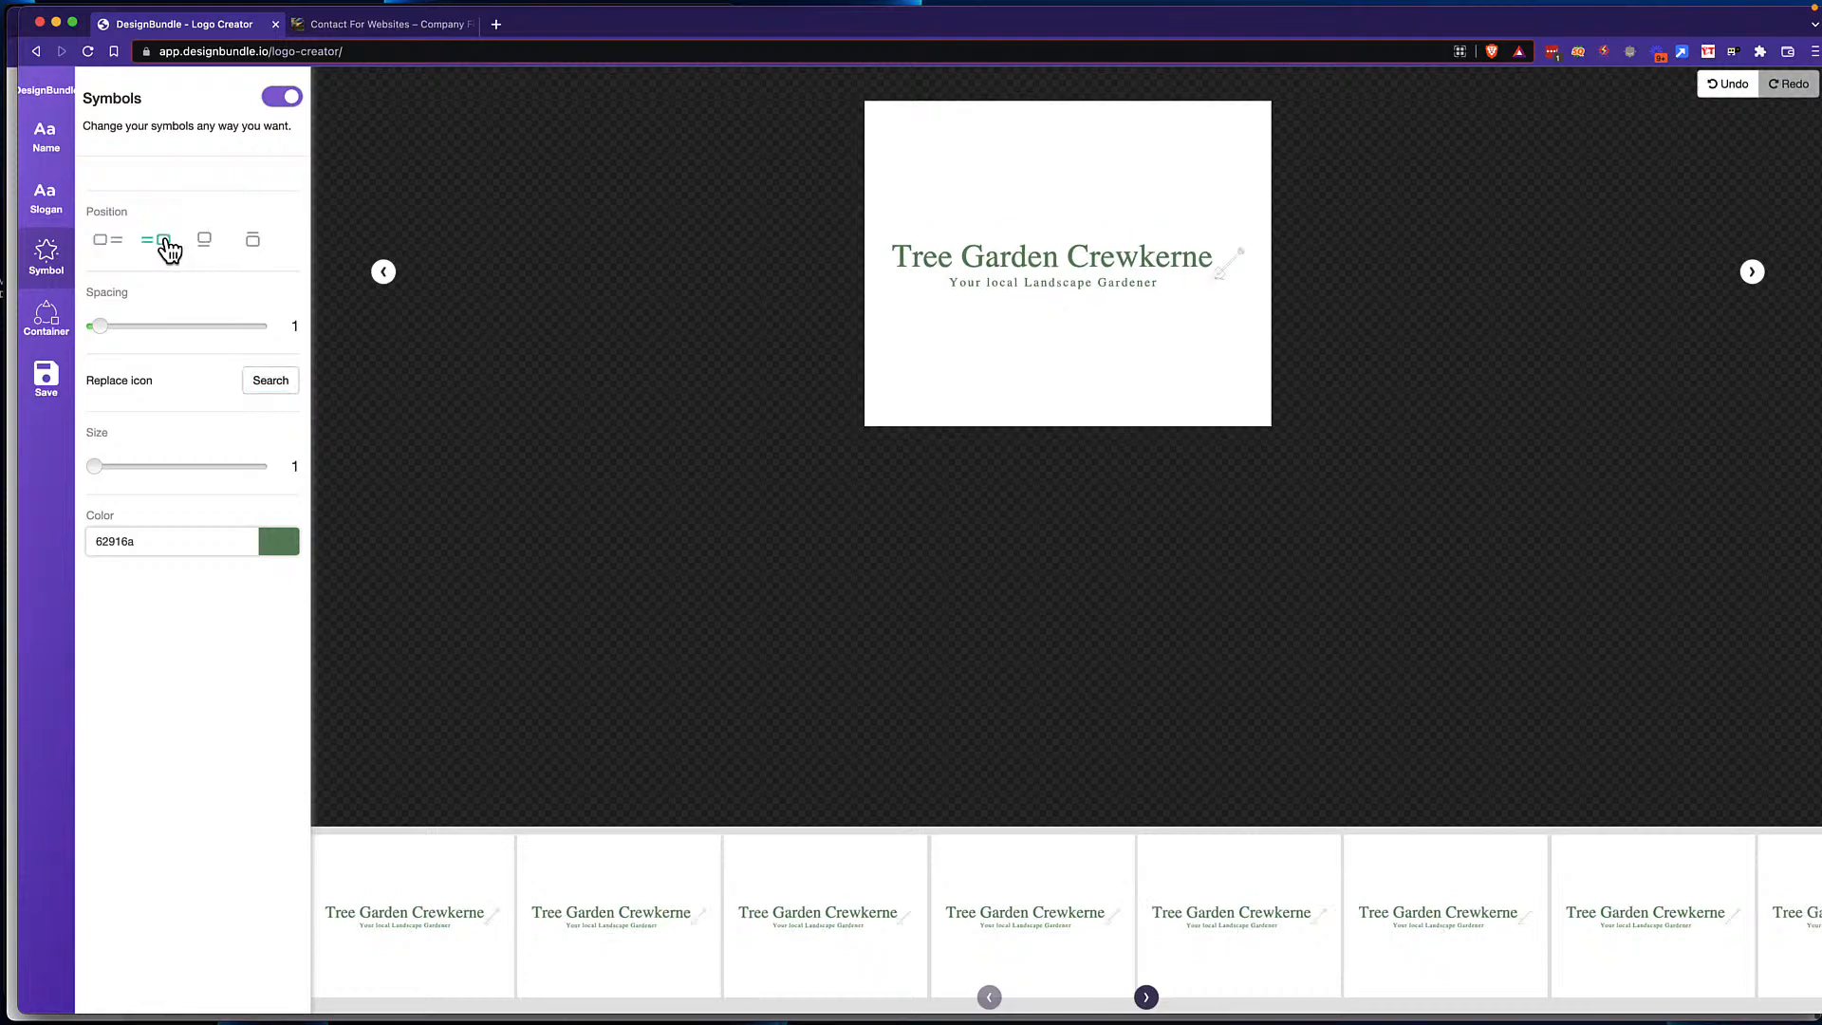
pyautogui.click(206, 243)
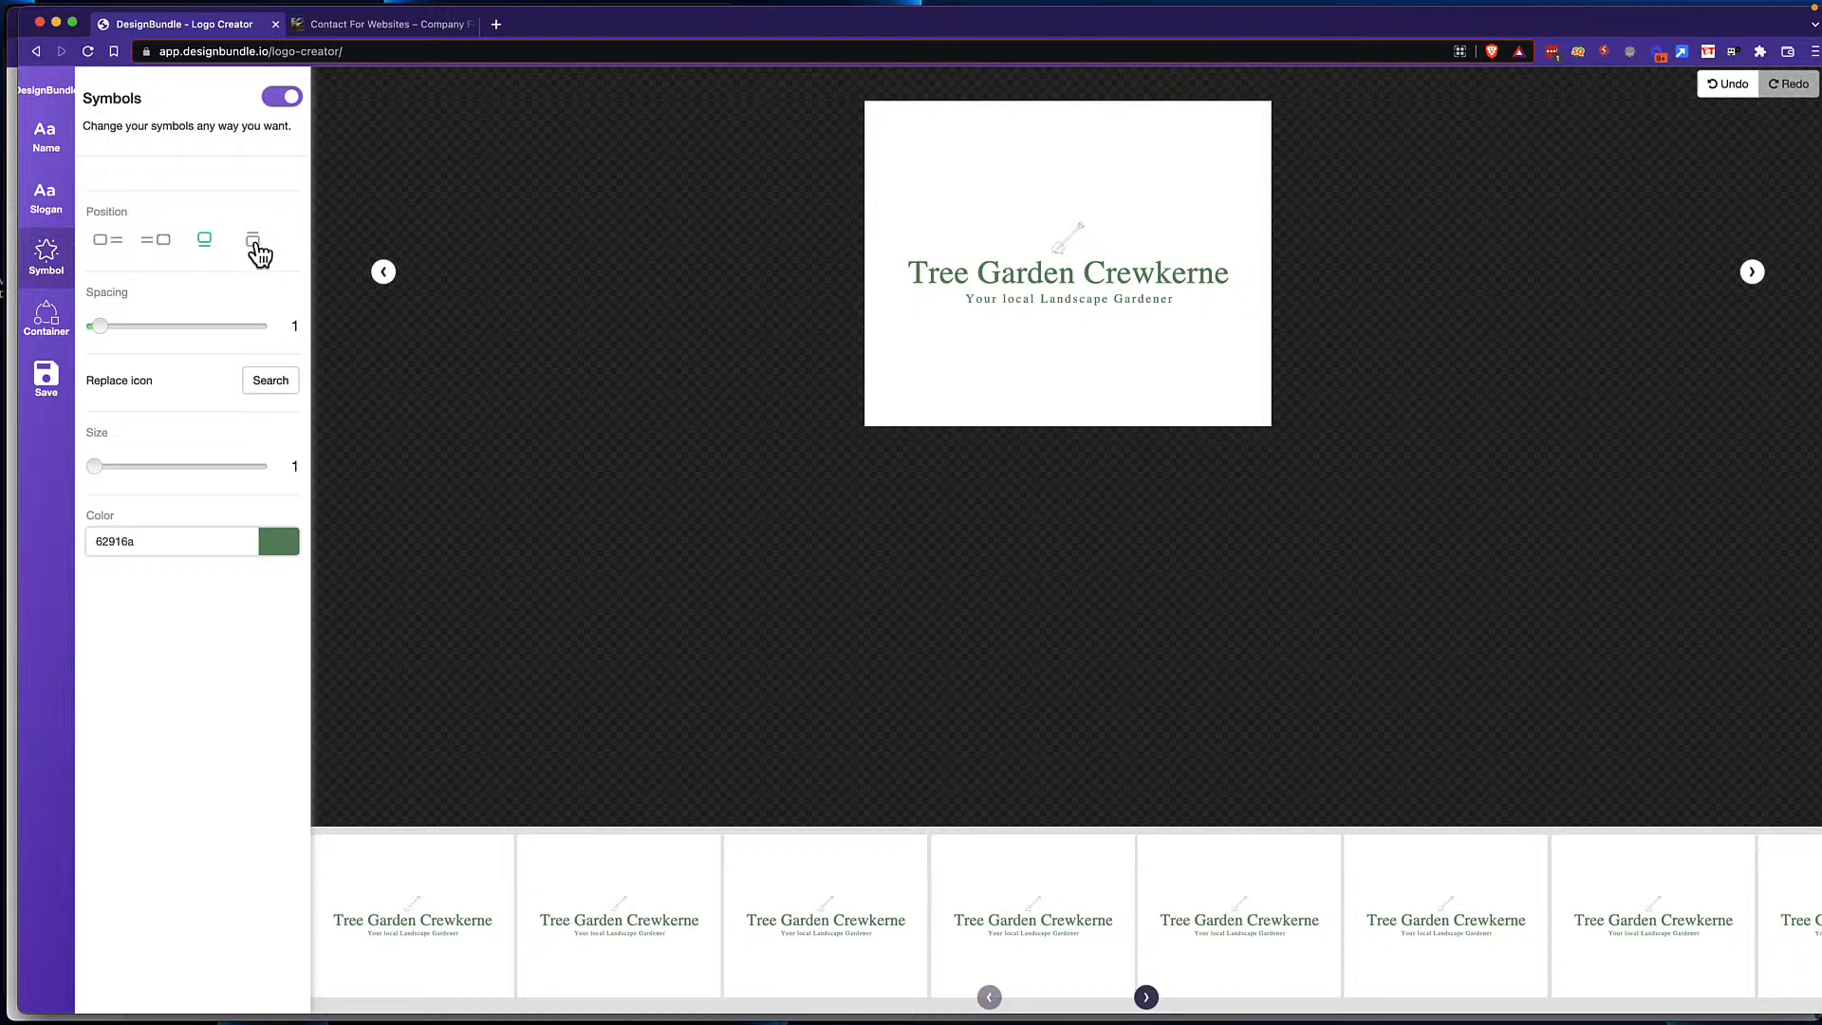
pyautogui.click(254, 243)
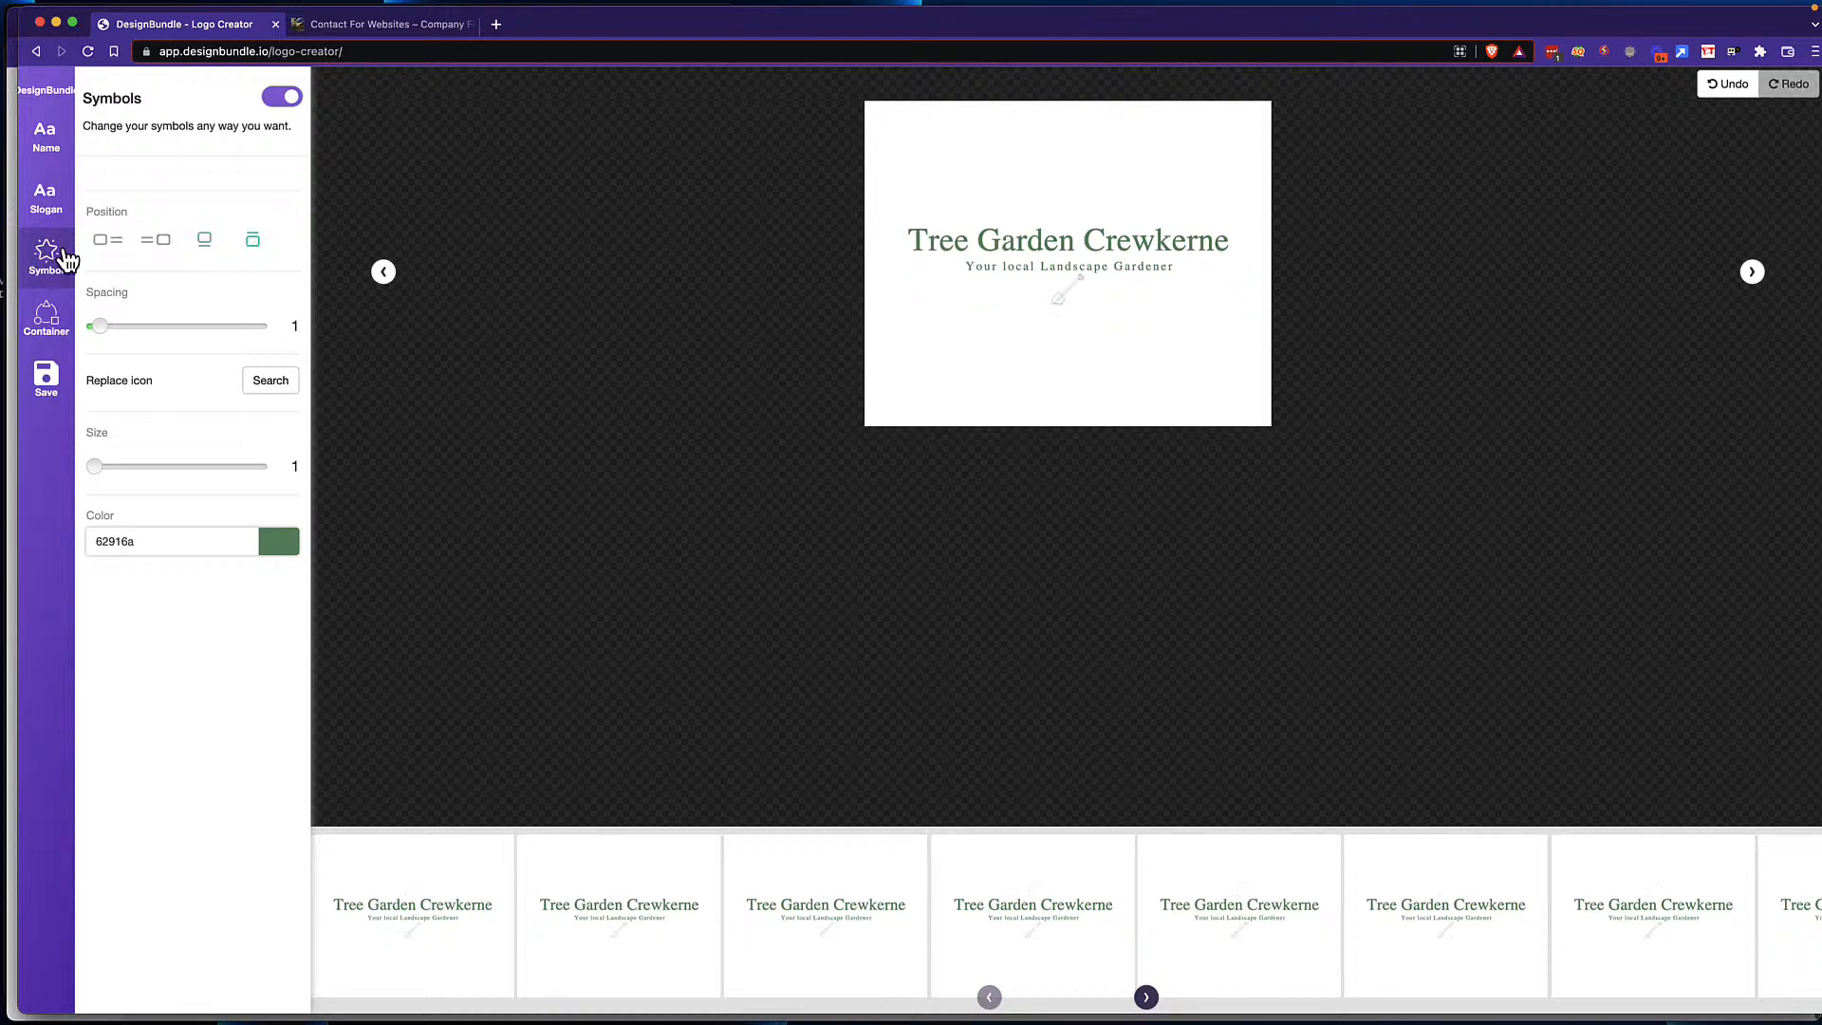
pyautogui.click(101, 243)
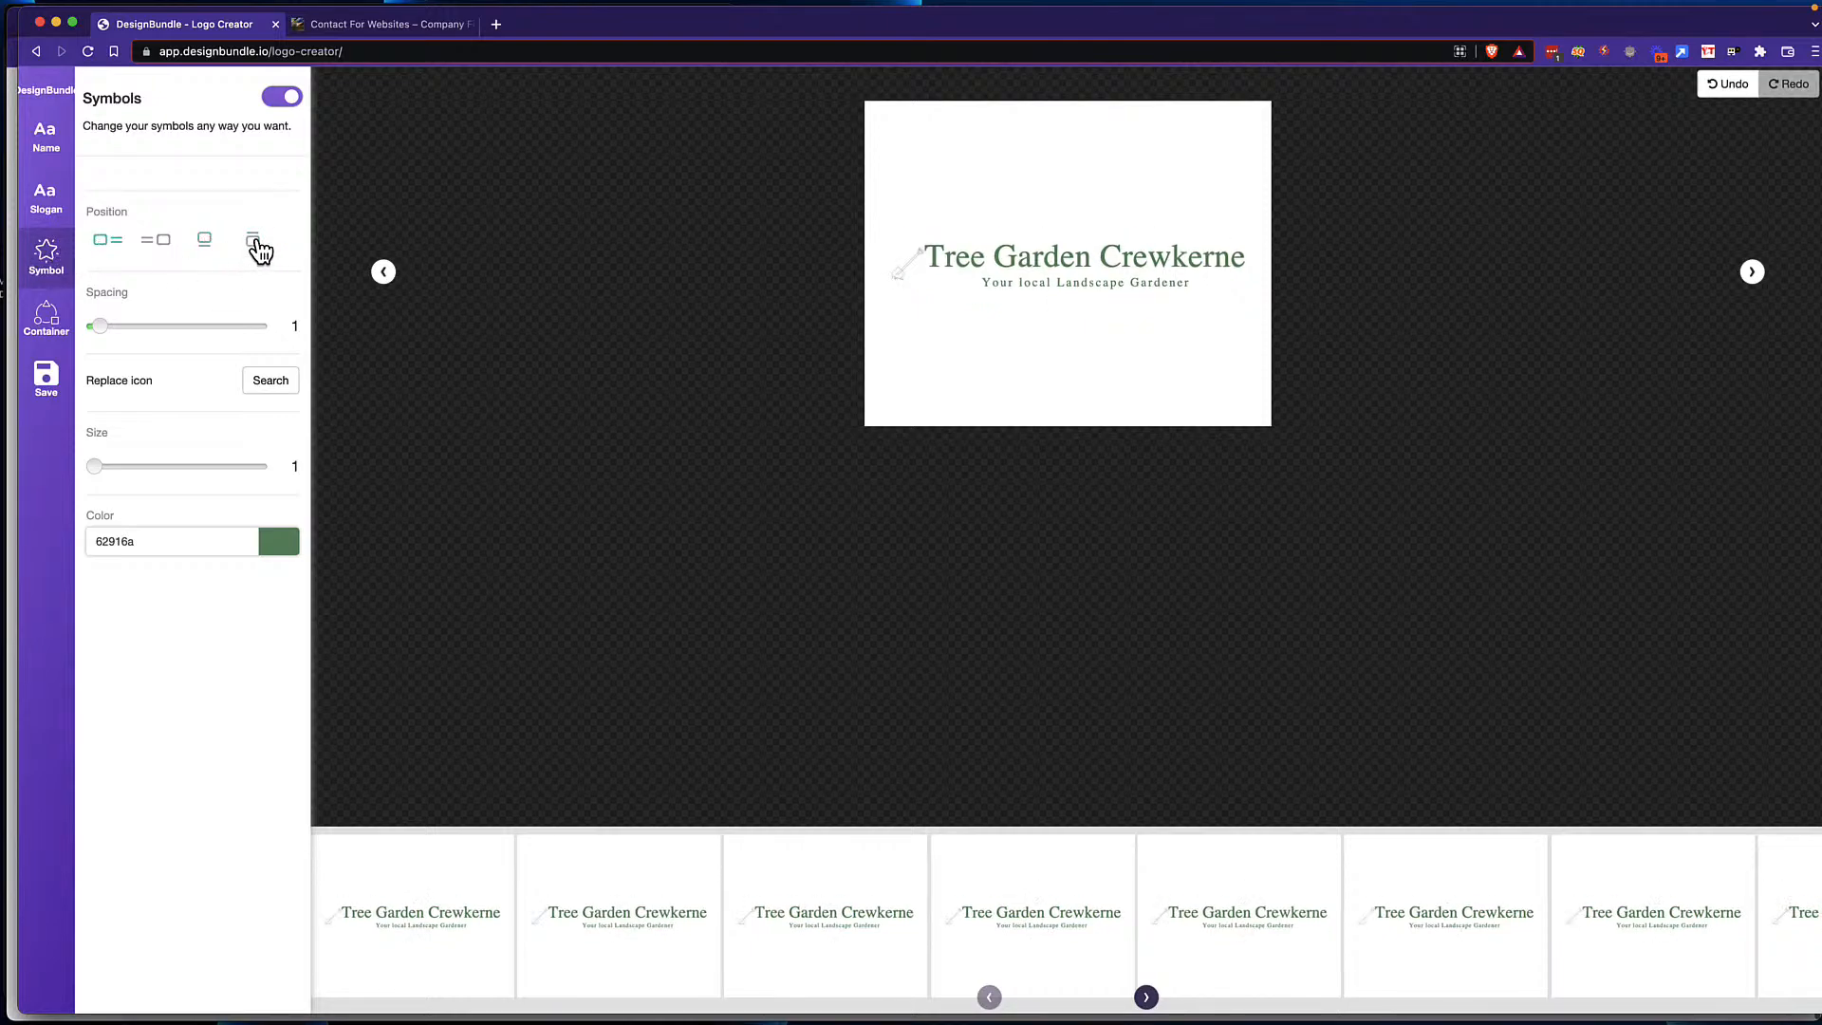
pyautogui.click(255, 243)
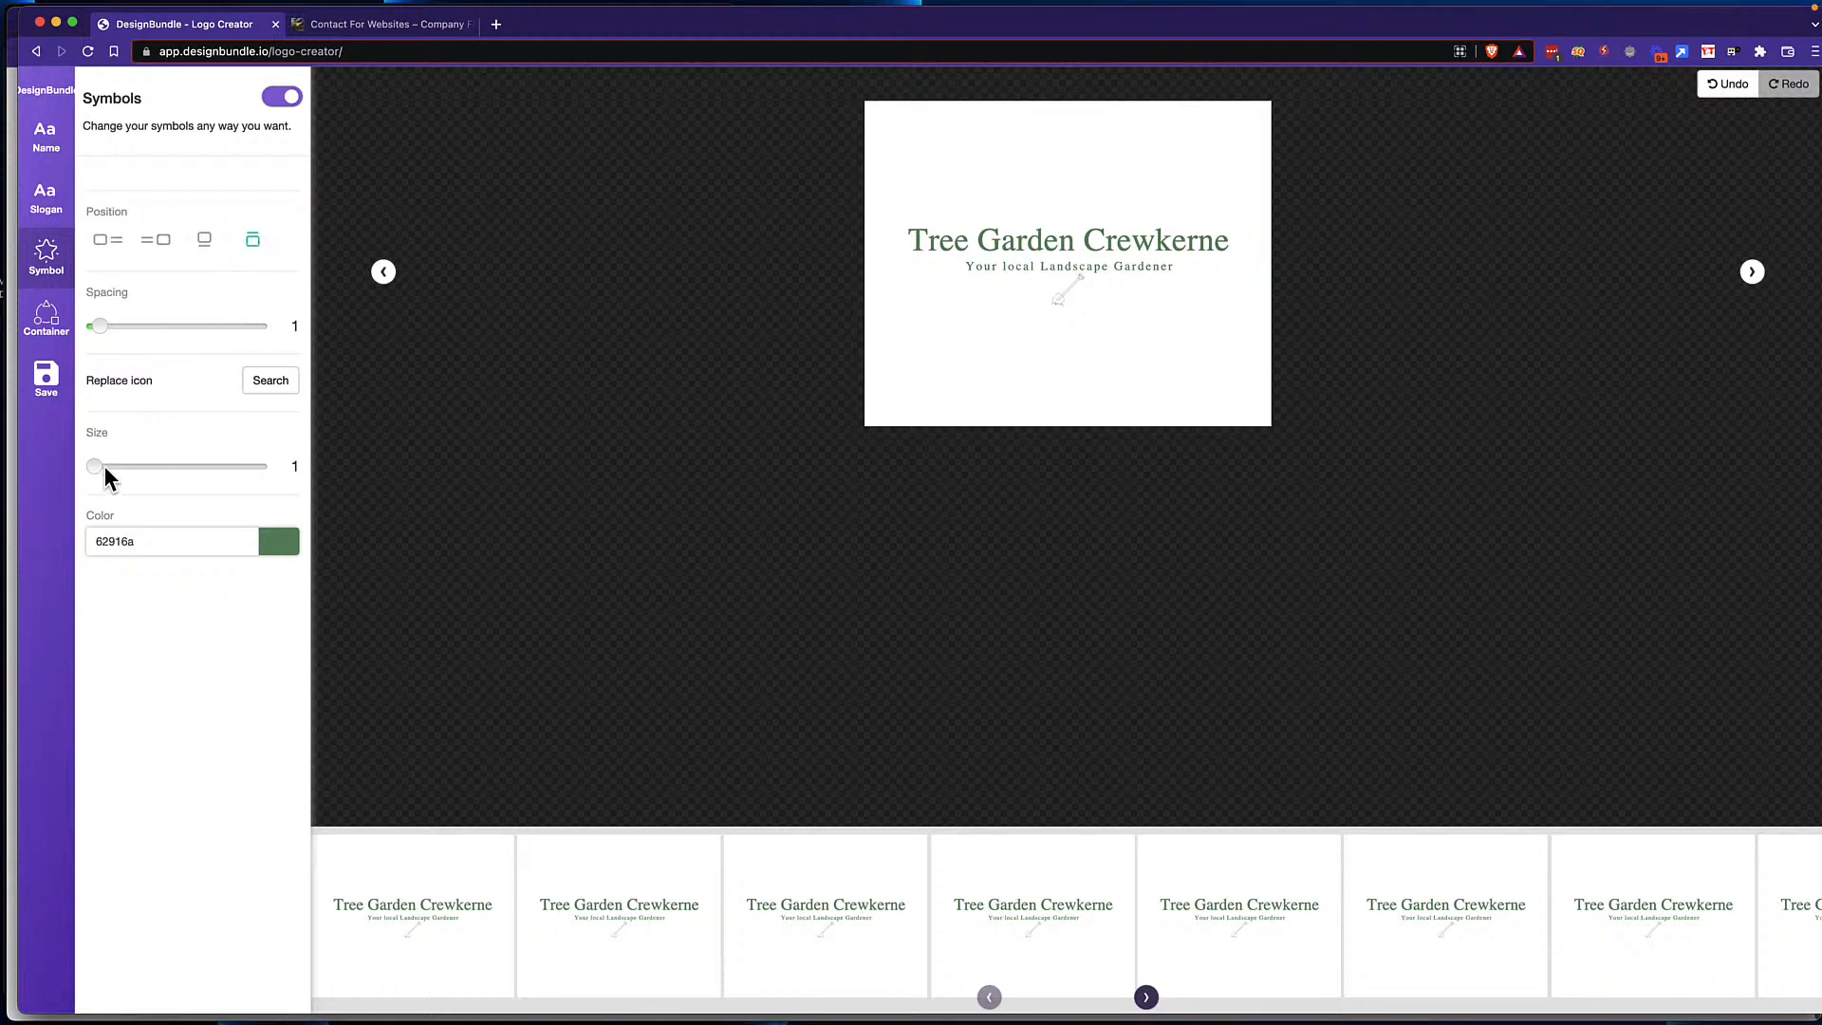
pyautogui.moveTo(95, 468)
pyautogui.mouseDown()
pyautogui.moveTo(111, 469)
pyautogui.moveTo(86, 464)
pyautogui.mouseUp()
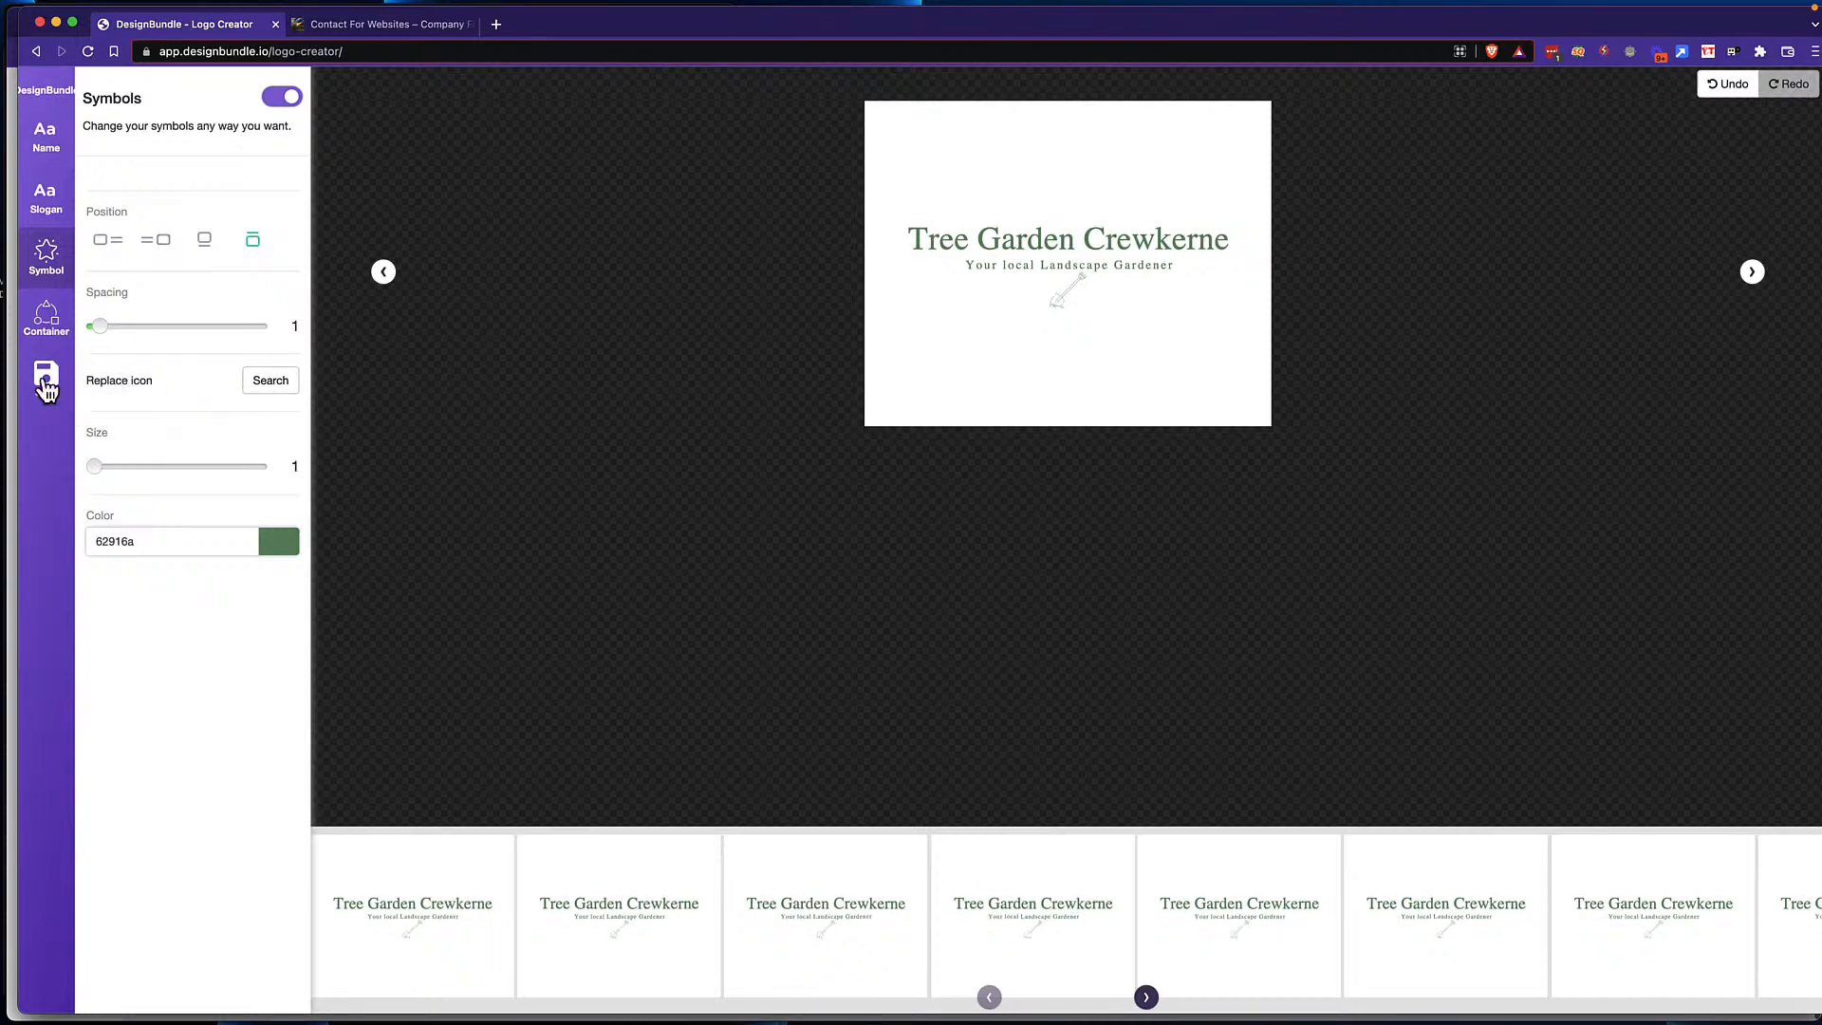
# Step: Turn on the logo's border, browse the border designs and apply the thin intertwined oval frame
pyautogui.click(47, 323)
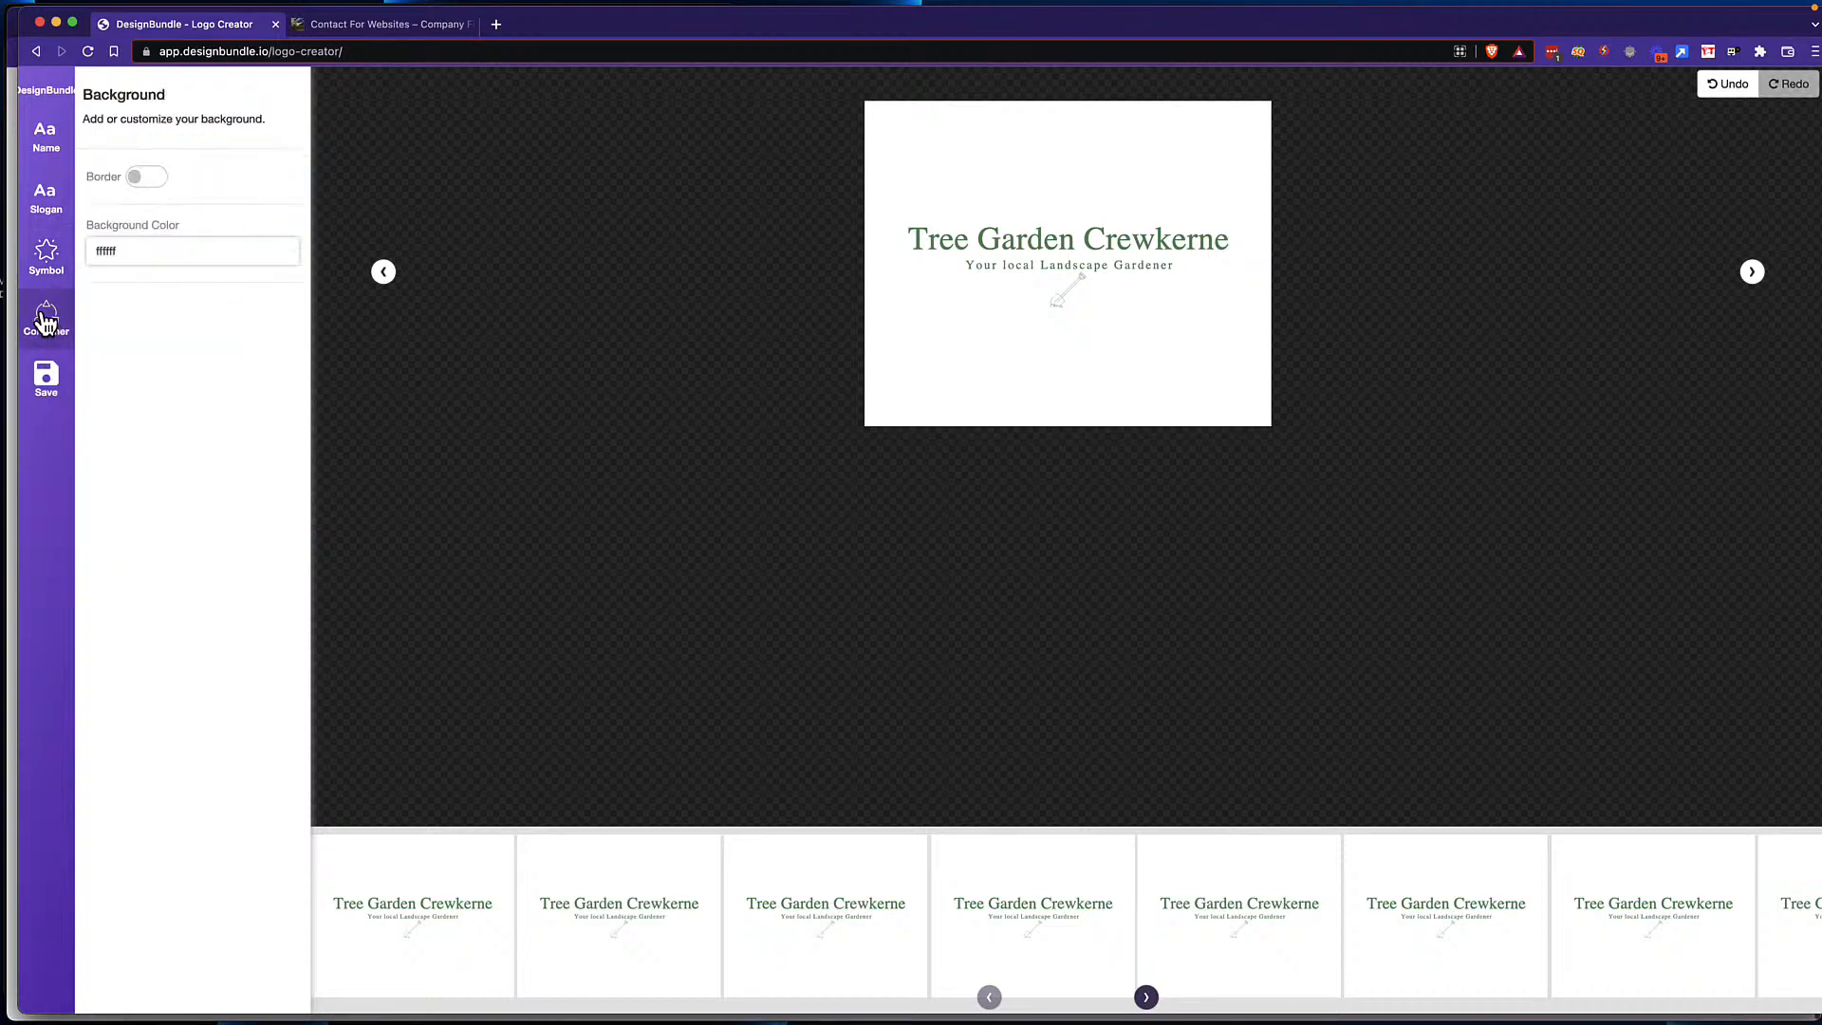
pyautogui.click(145, 181)
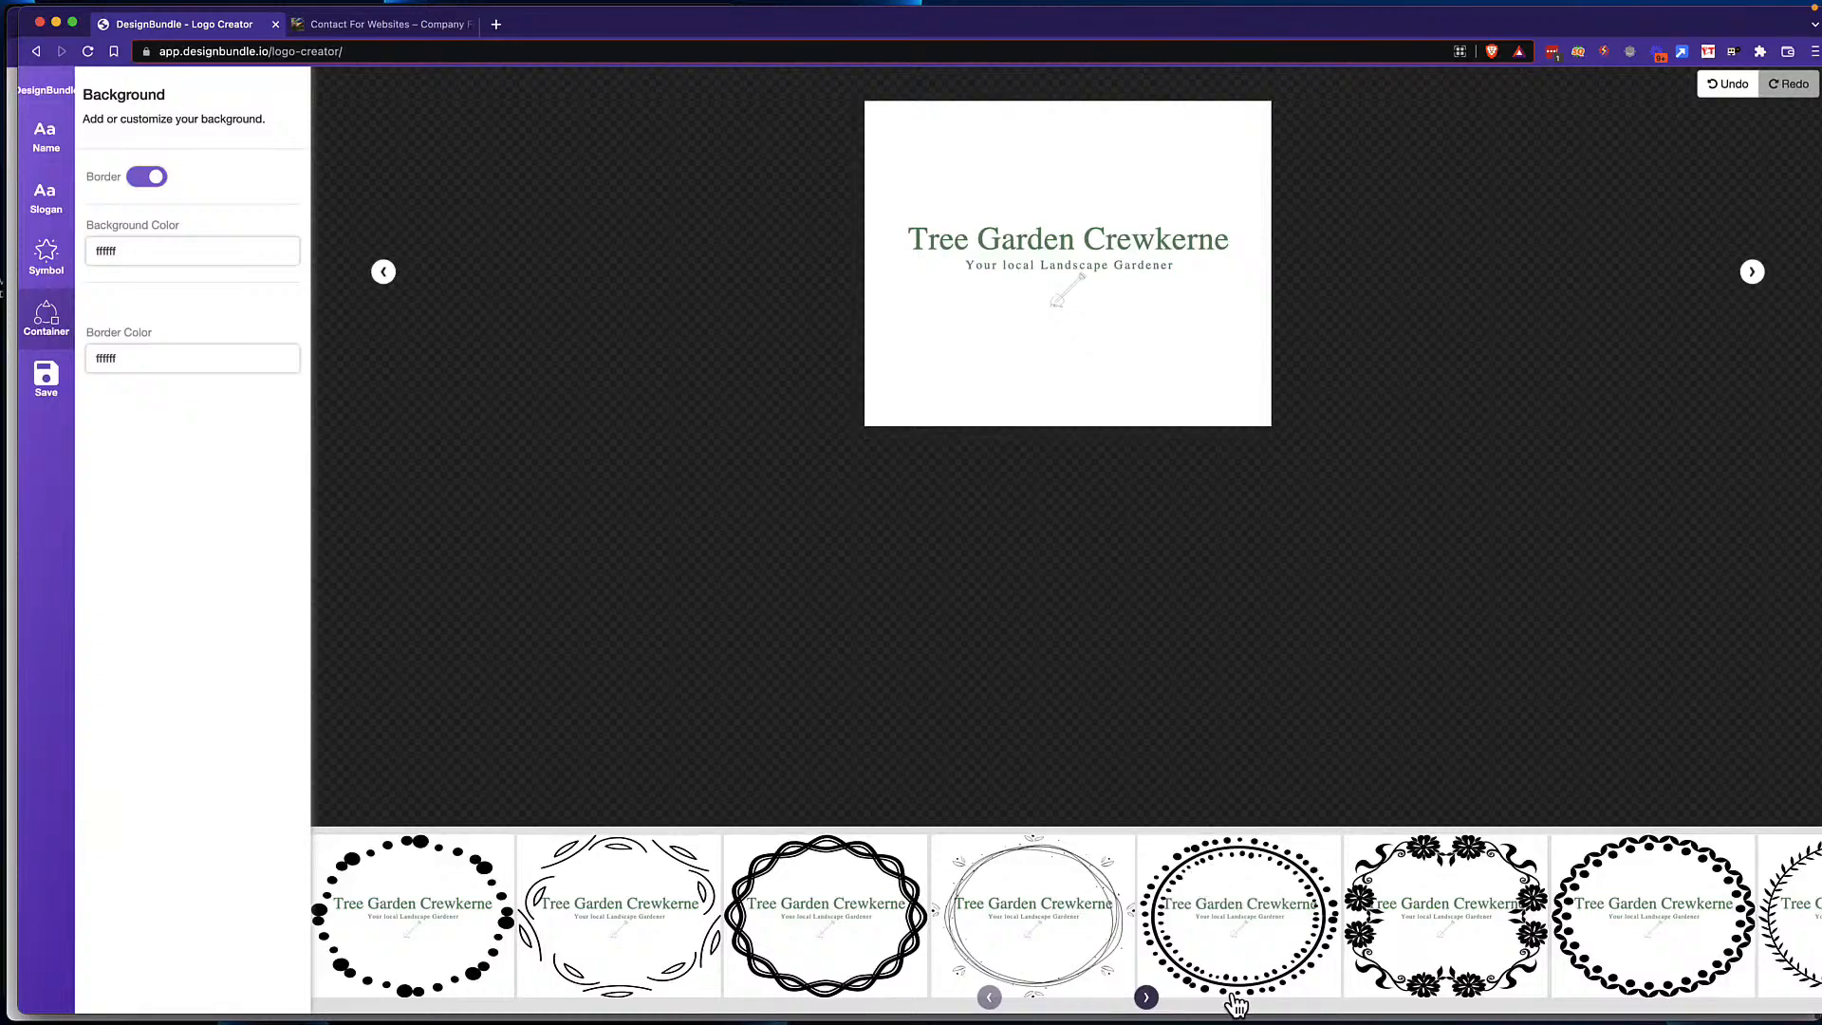
pyautogui.click(1150, 997)
pyautogui.click(1152, 998)
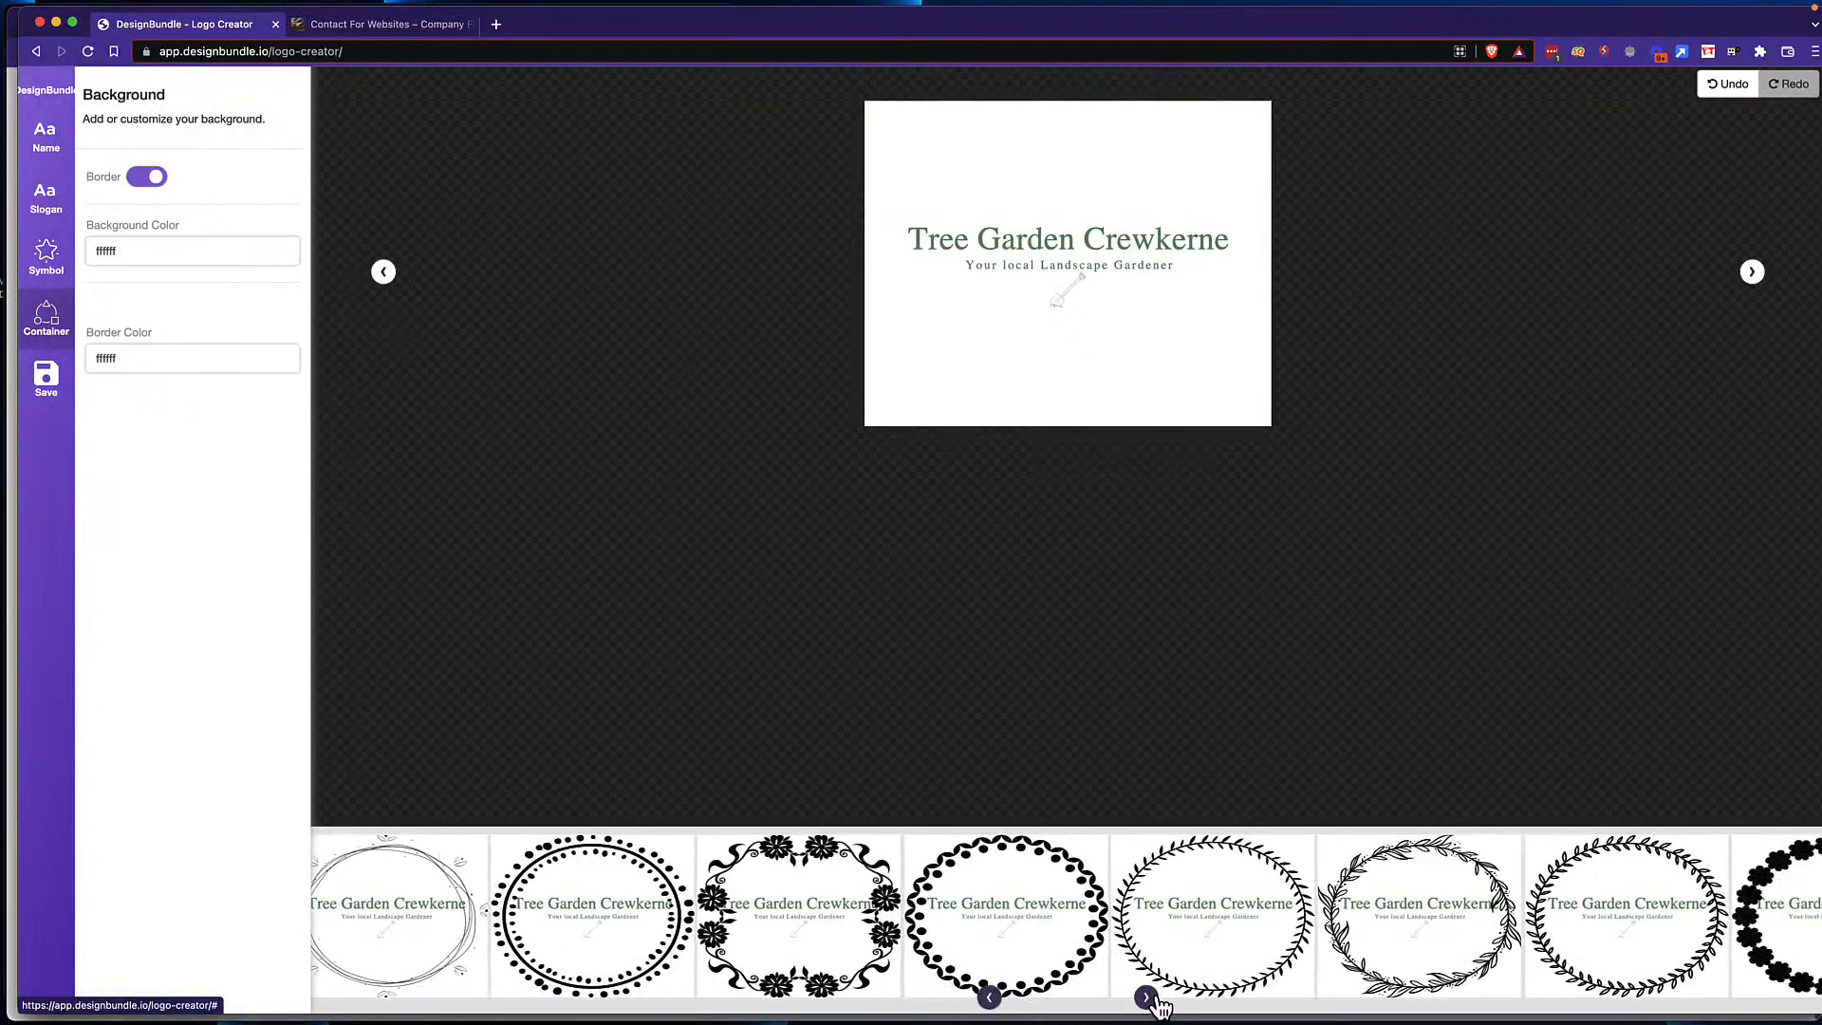
pyautogui.click(1147, 998)
pyautogui.click(1147, 997)
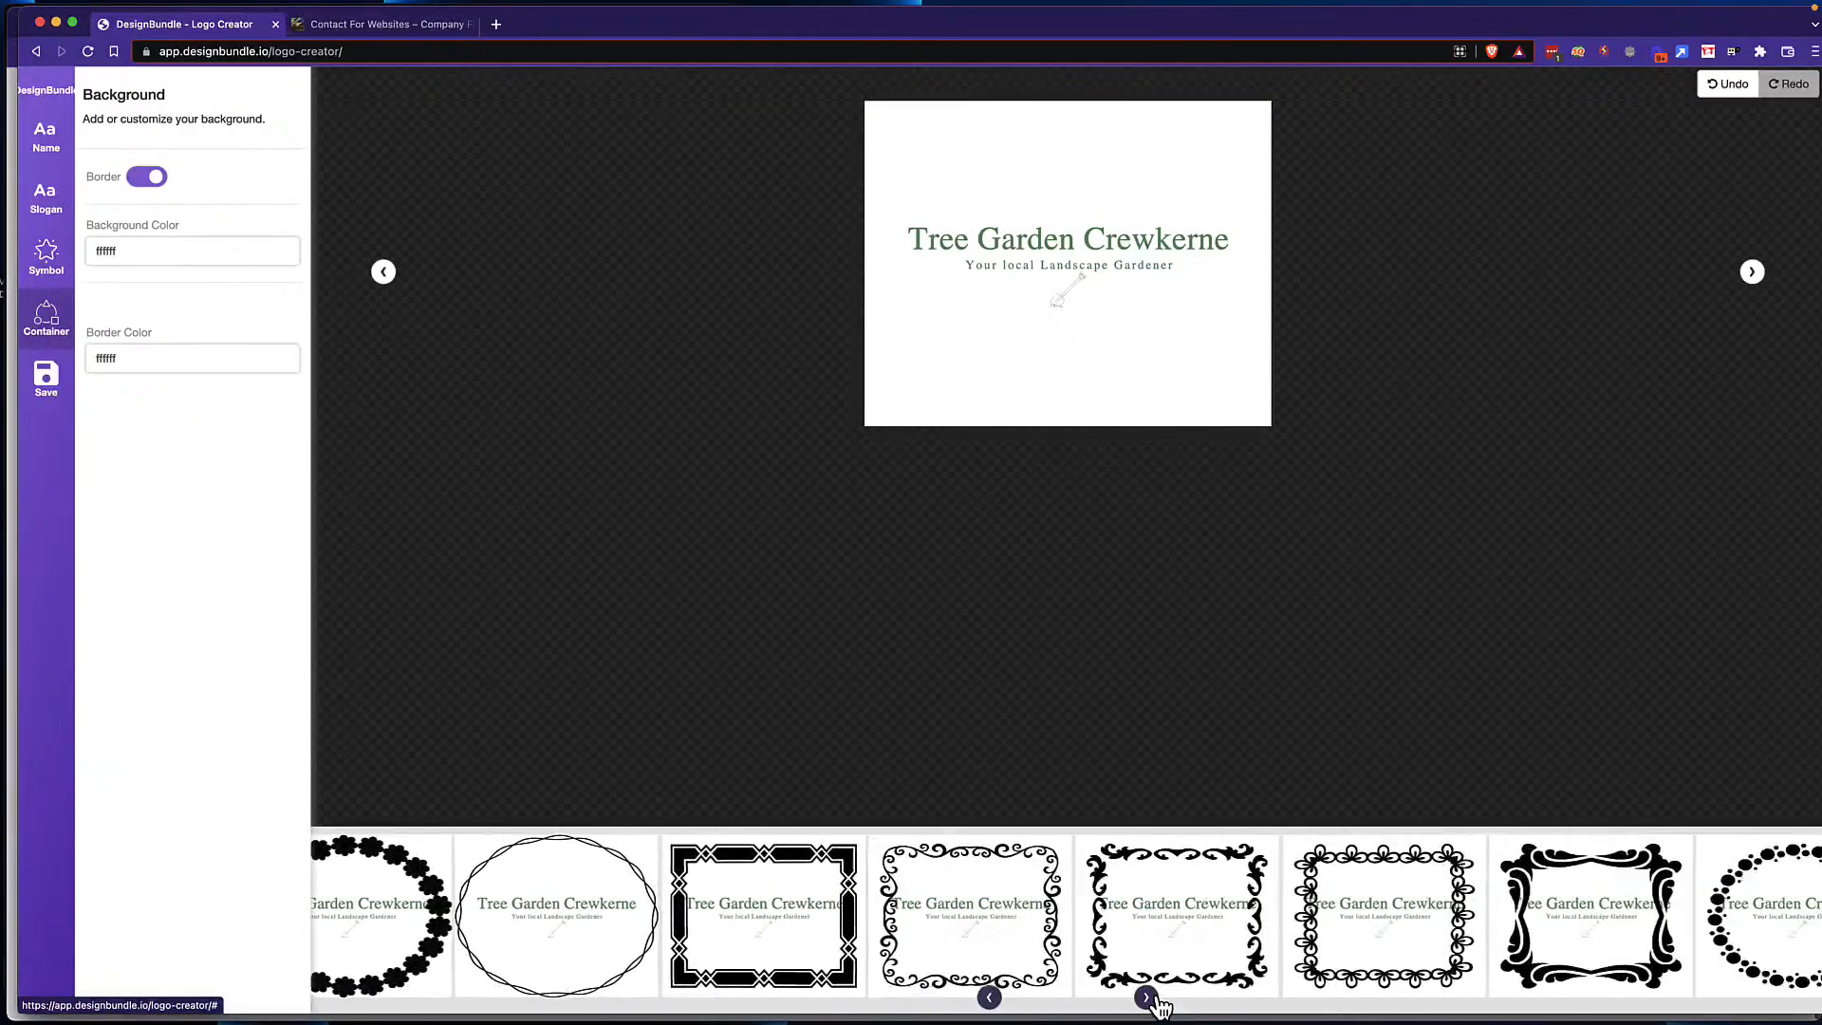
pyautogui.click(1147, 997)
pyautogui.click(1148, 998)
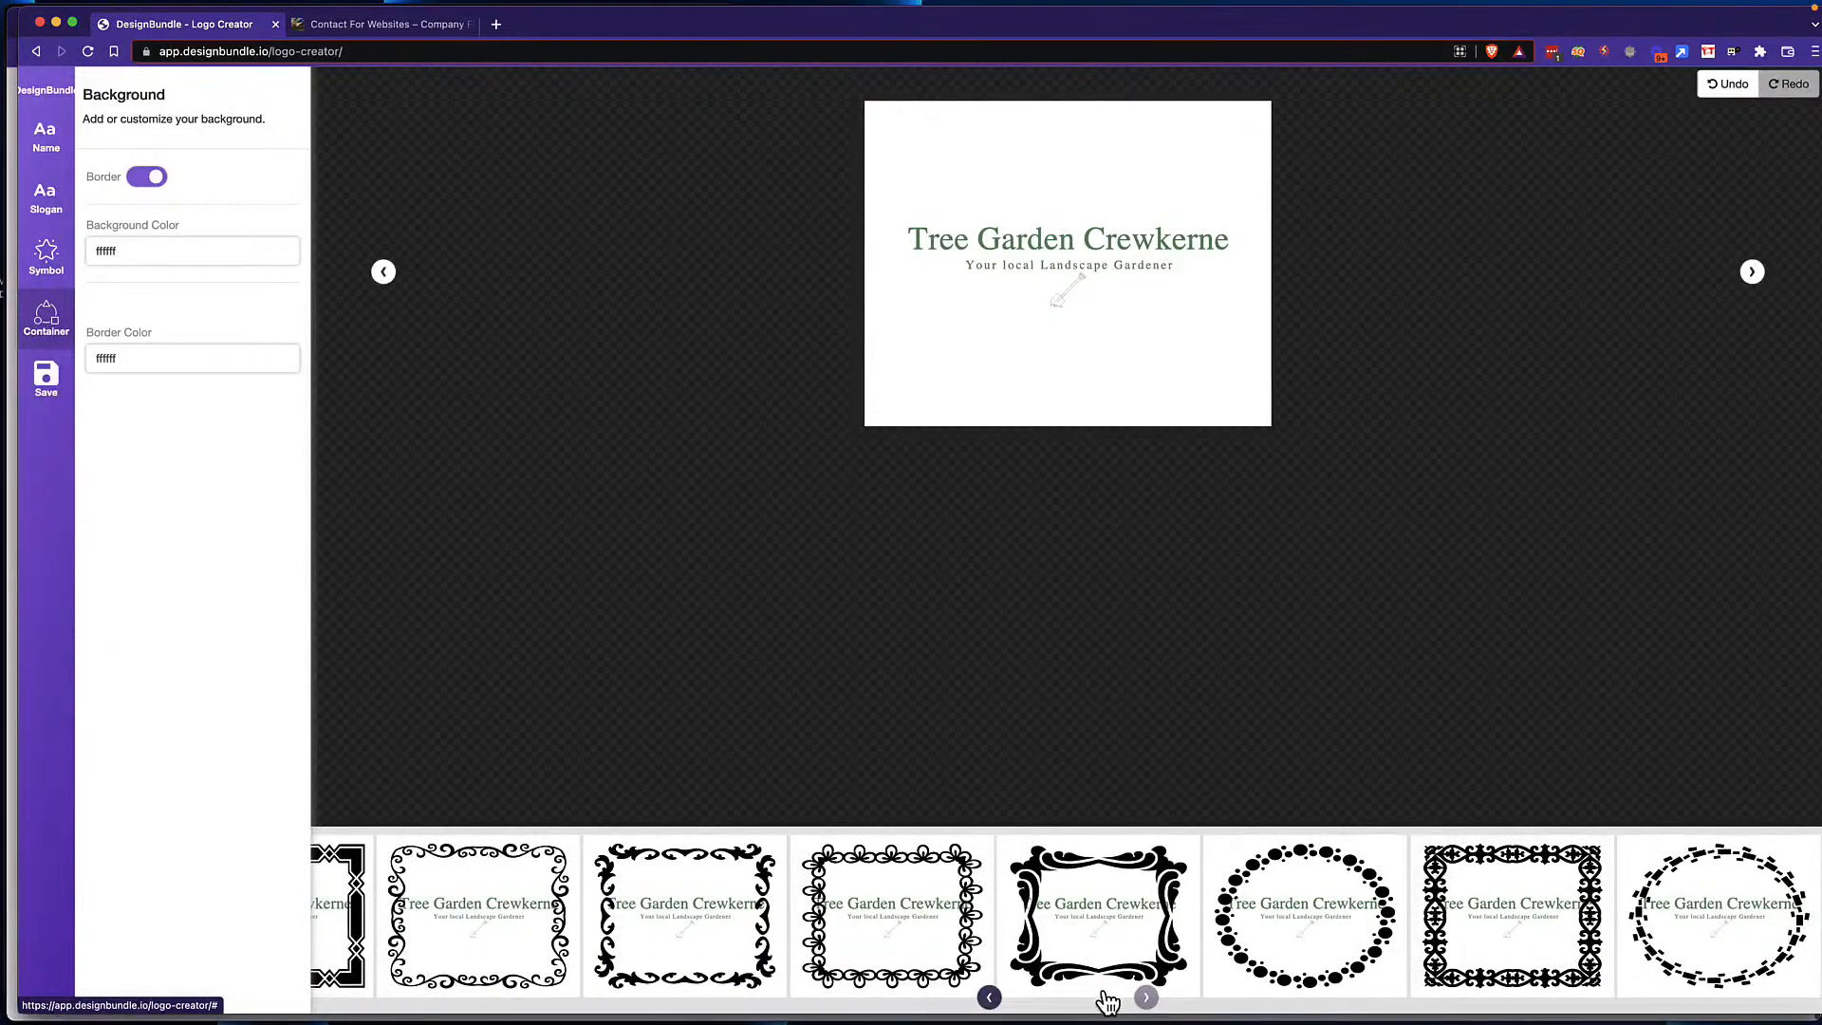
pyautogui.click(988, 999)
pyautogui.click(989, 997)
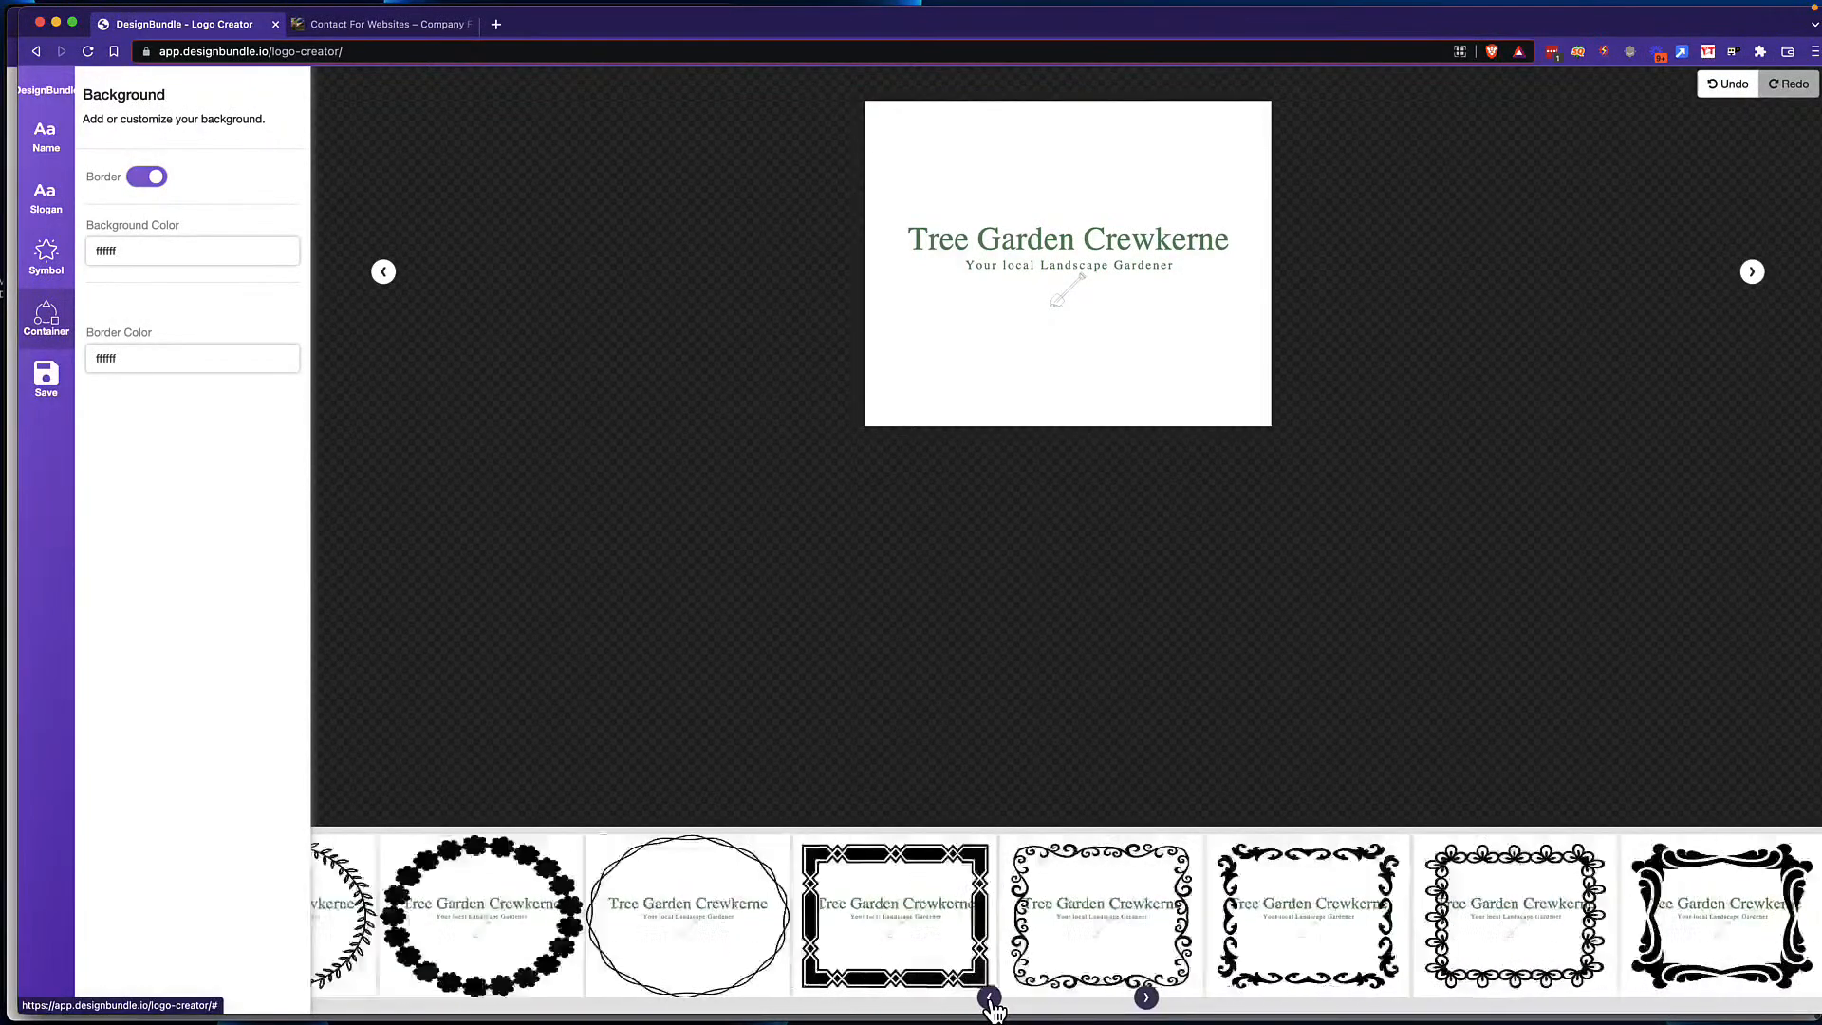
pyautogui.click(989, 997)
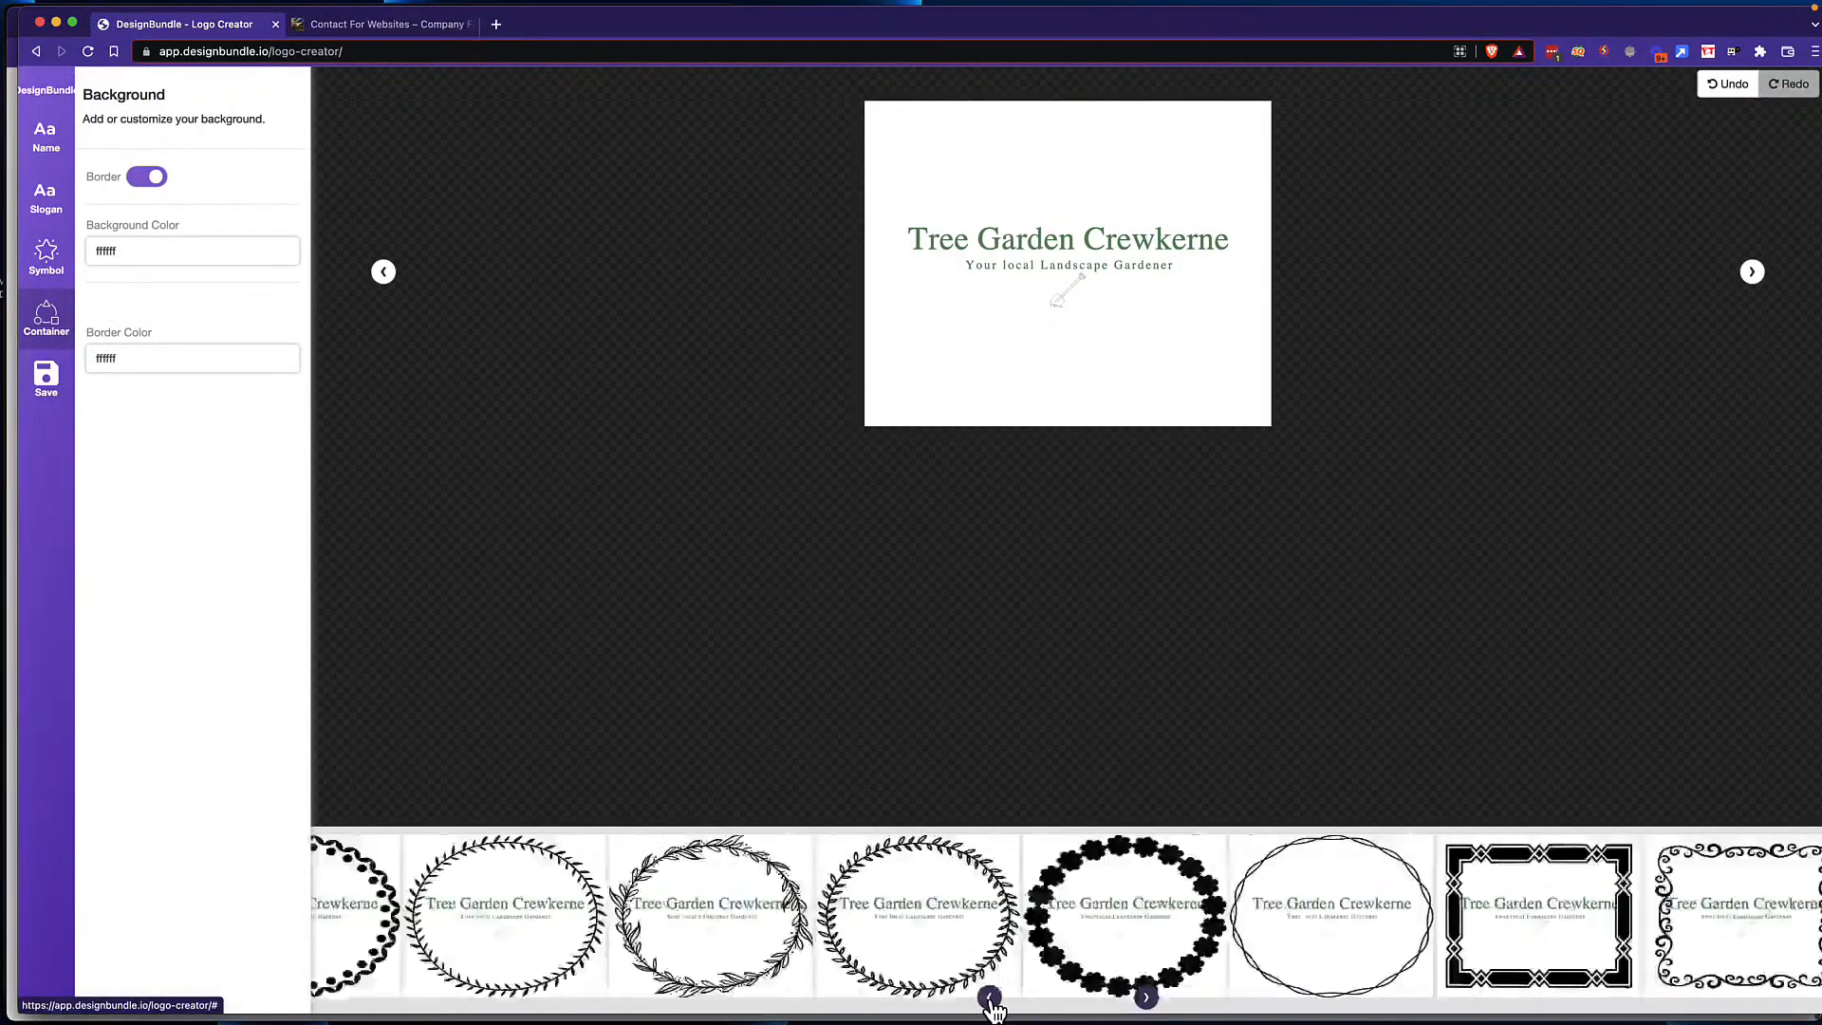
pyautogui.click(1414, 949)
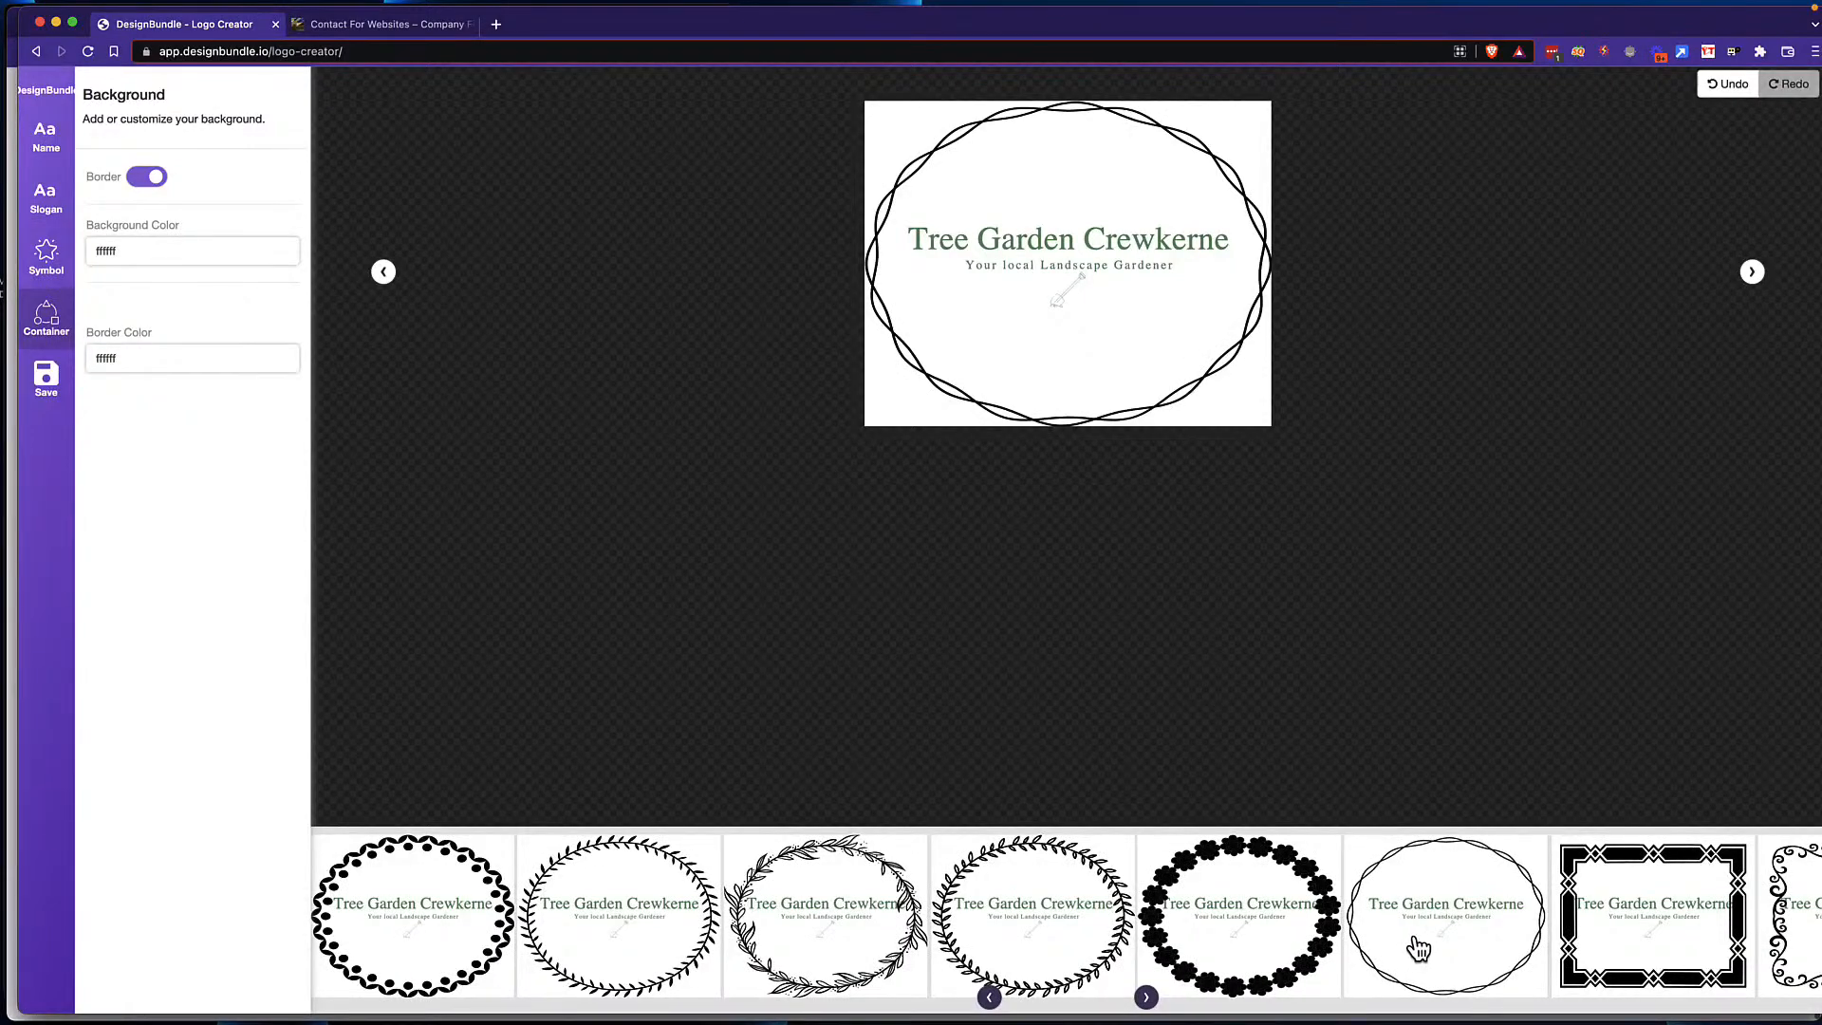
pyautogui.click(989, 997)
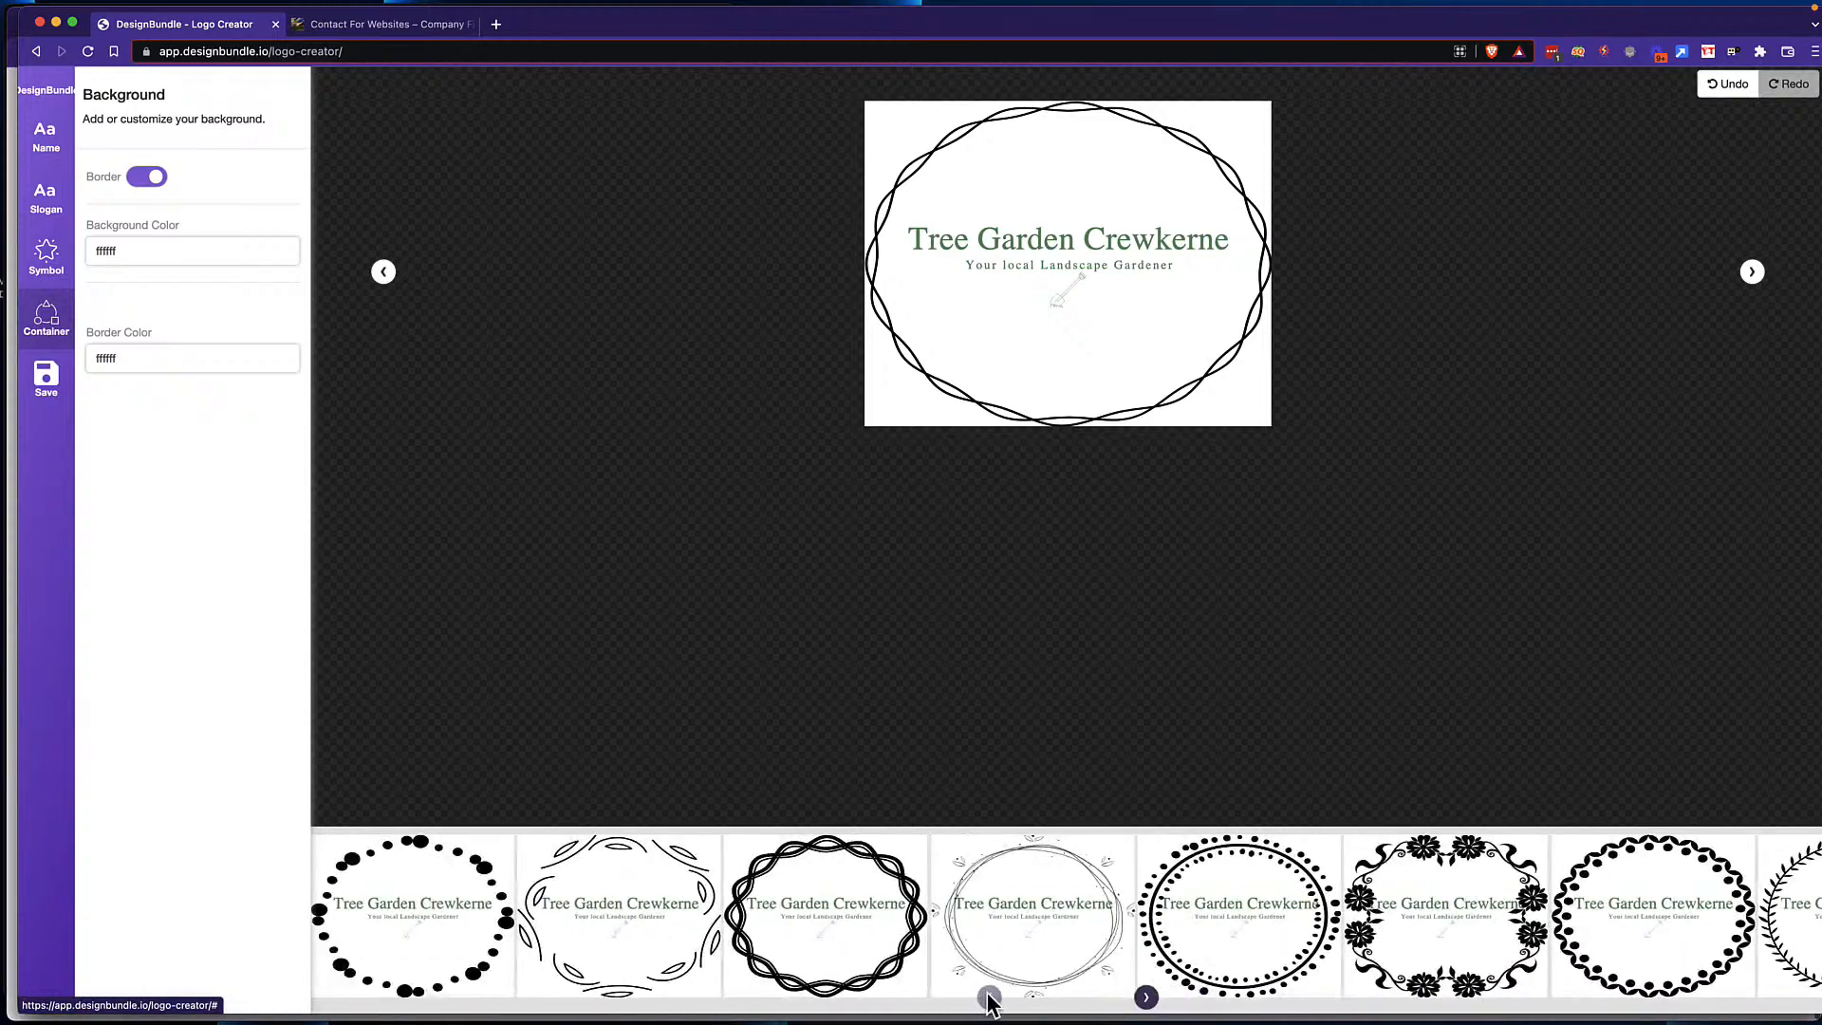
# Step: Try the sketched circle border with leaf accents on the logo, and turn the logo's border off
pyautogui.click(1032, 935)
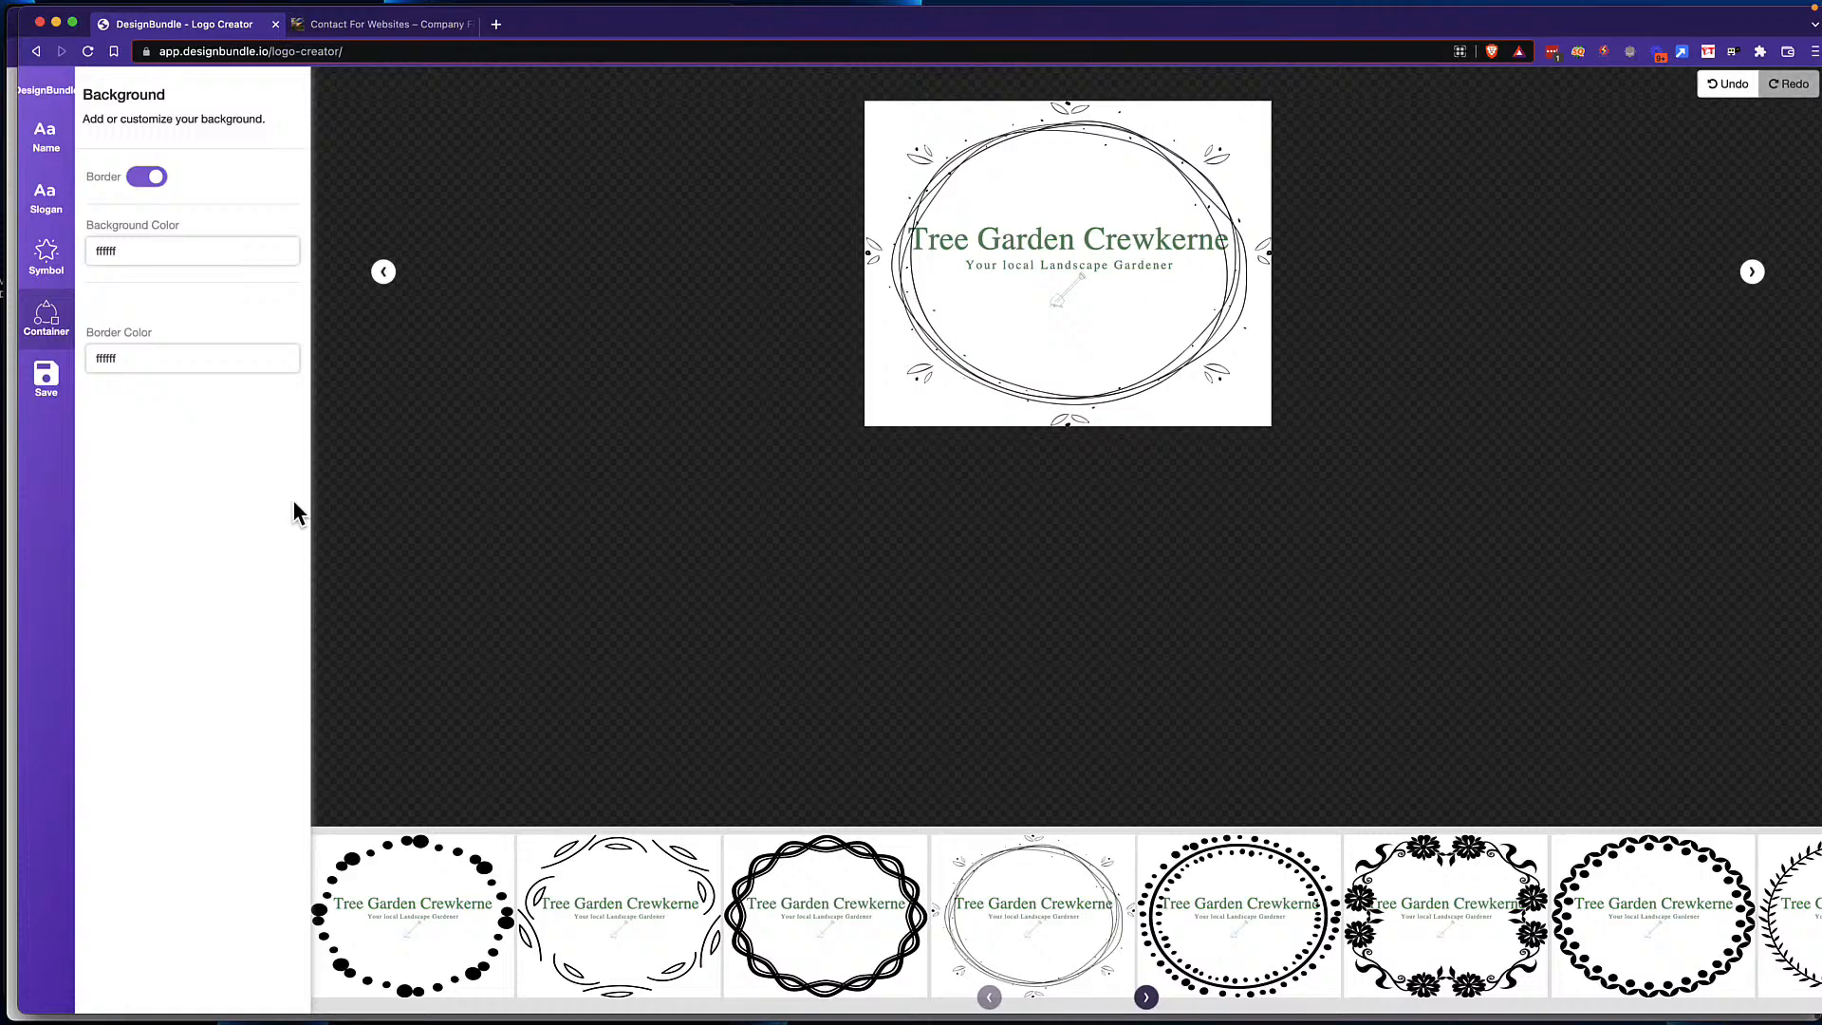
pyautogui.click(159, 178)
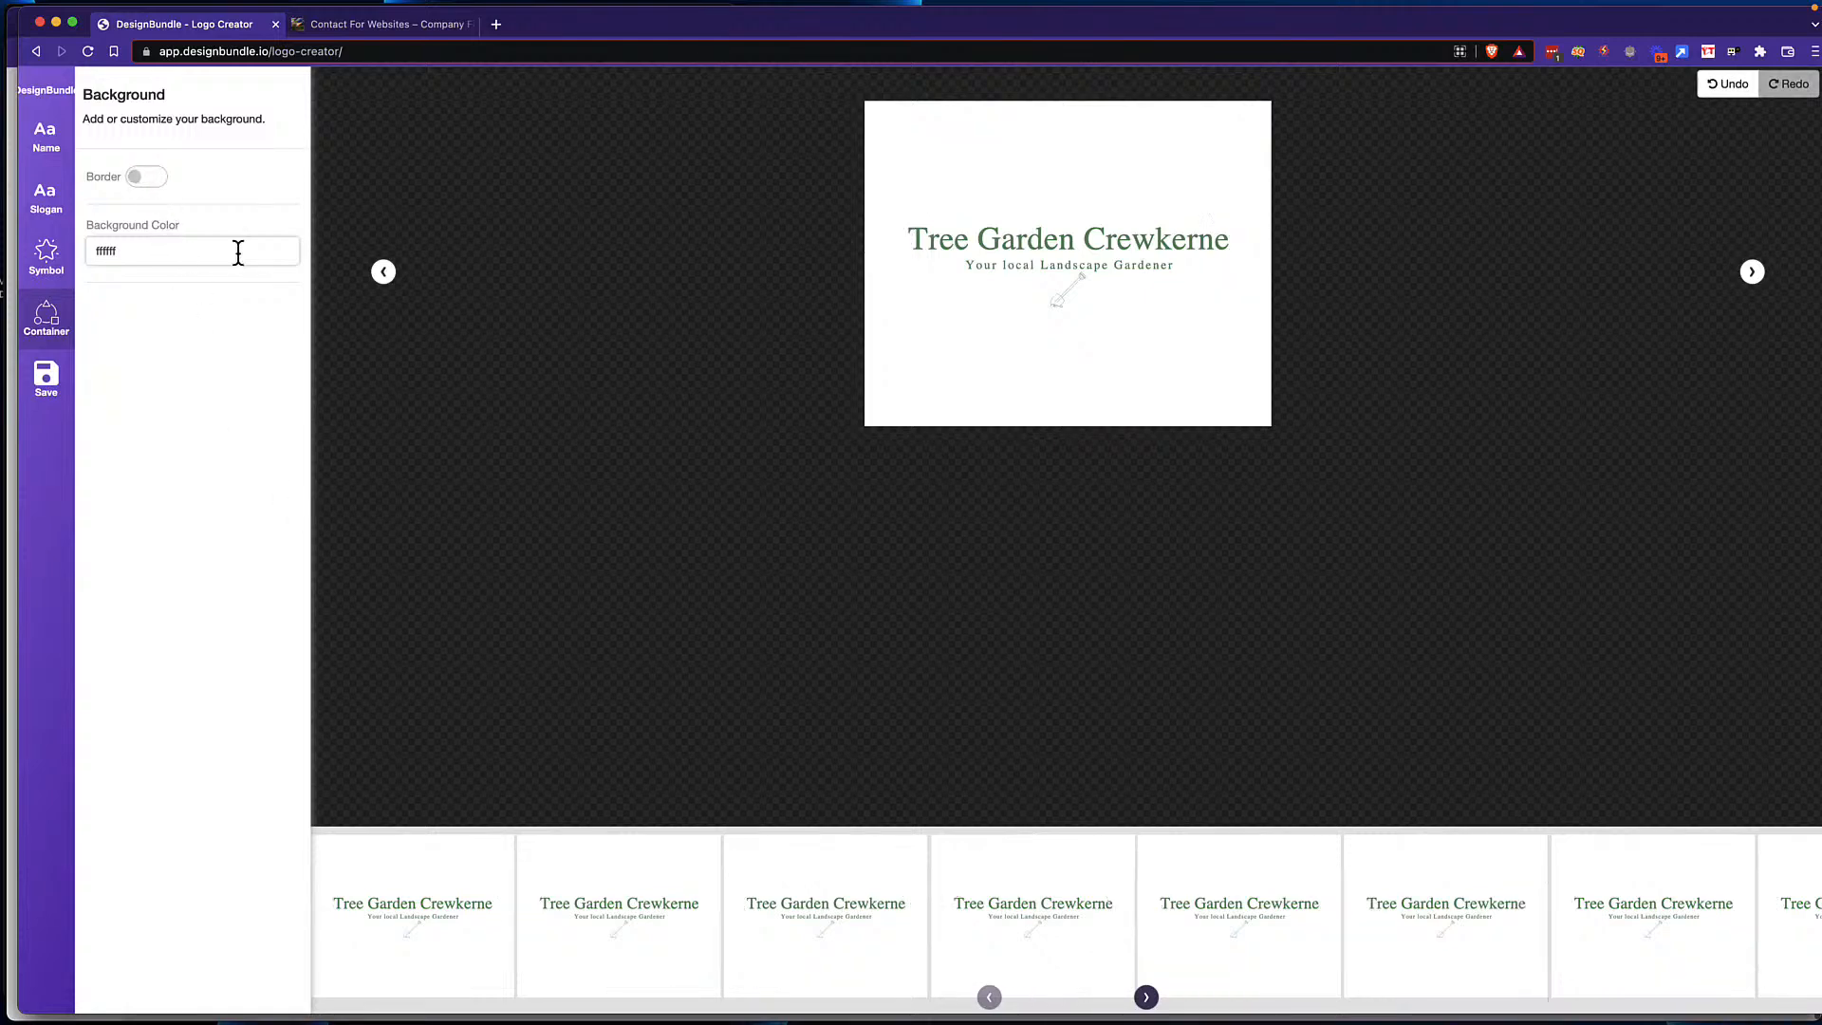
pyautogui.click(146, 179)
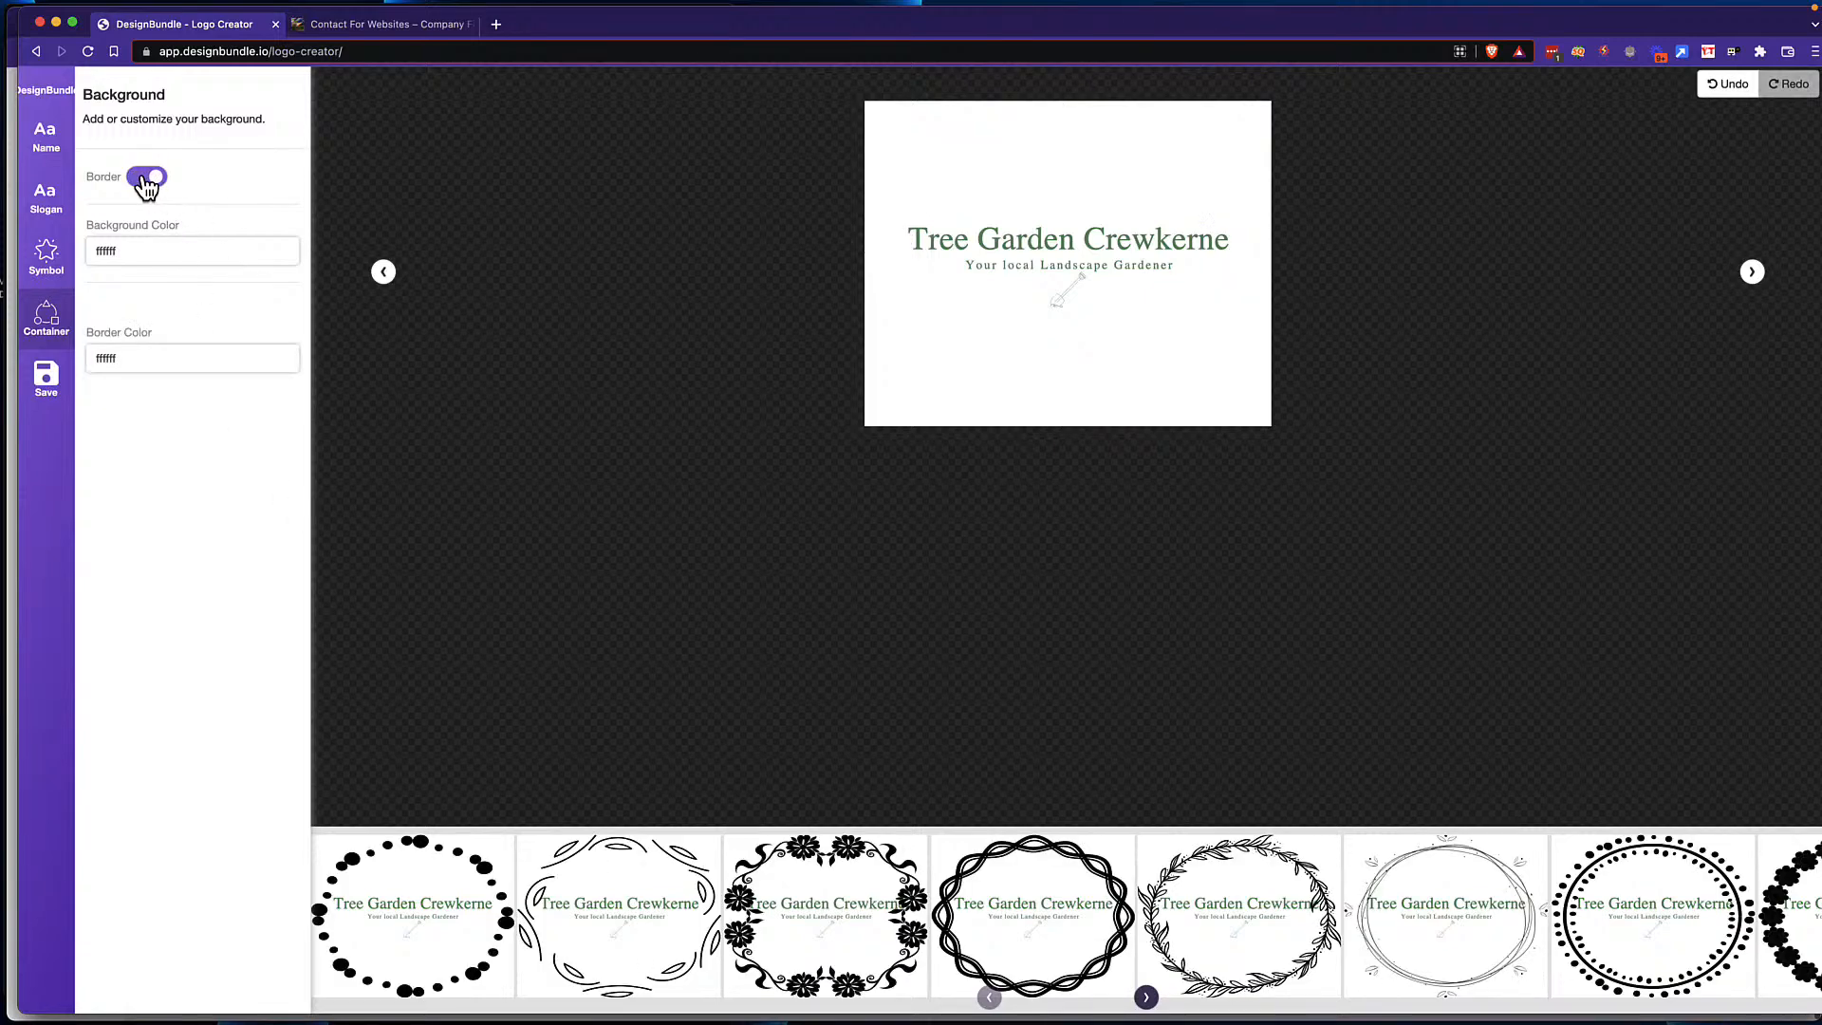
pyautogui.click(147, 180)
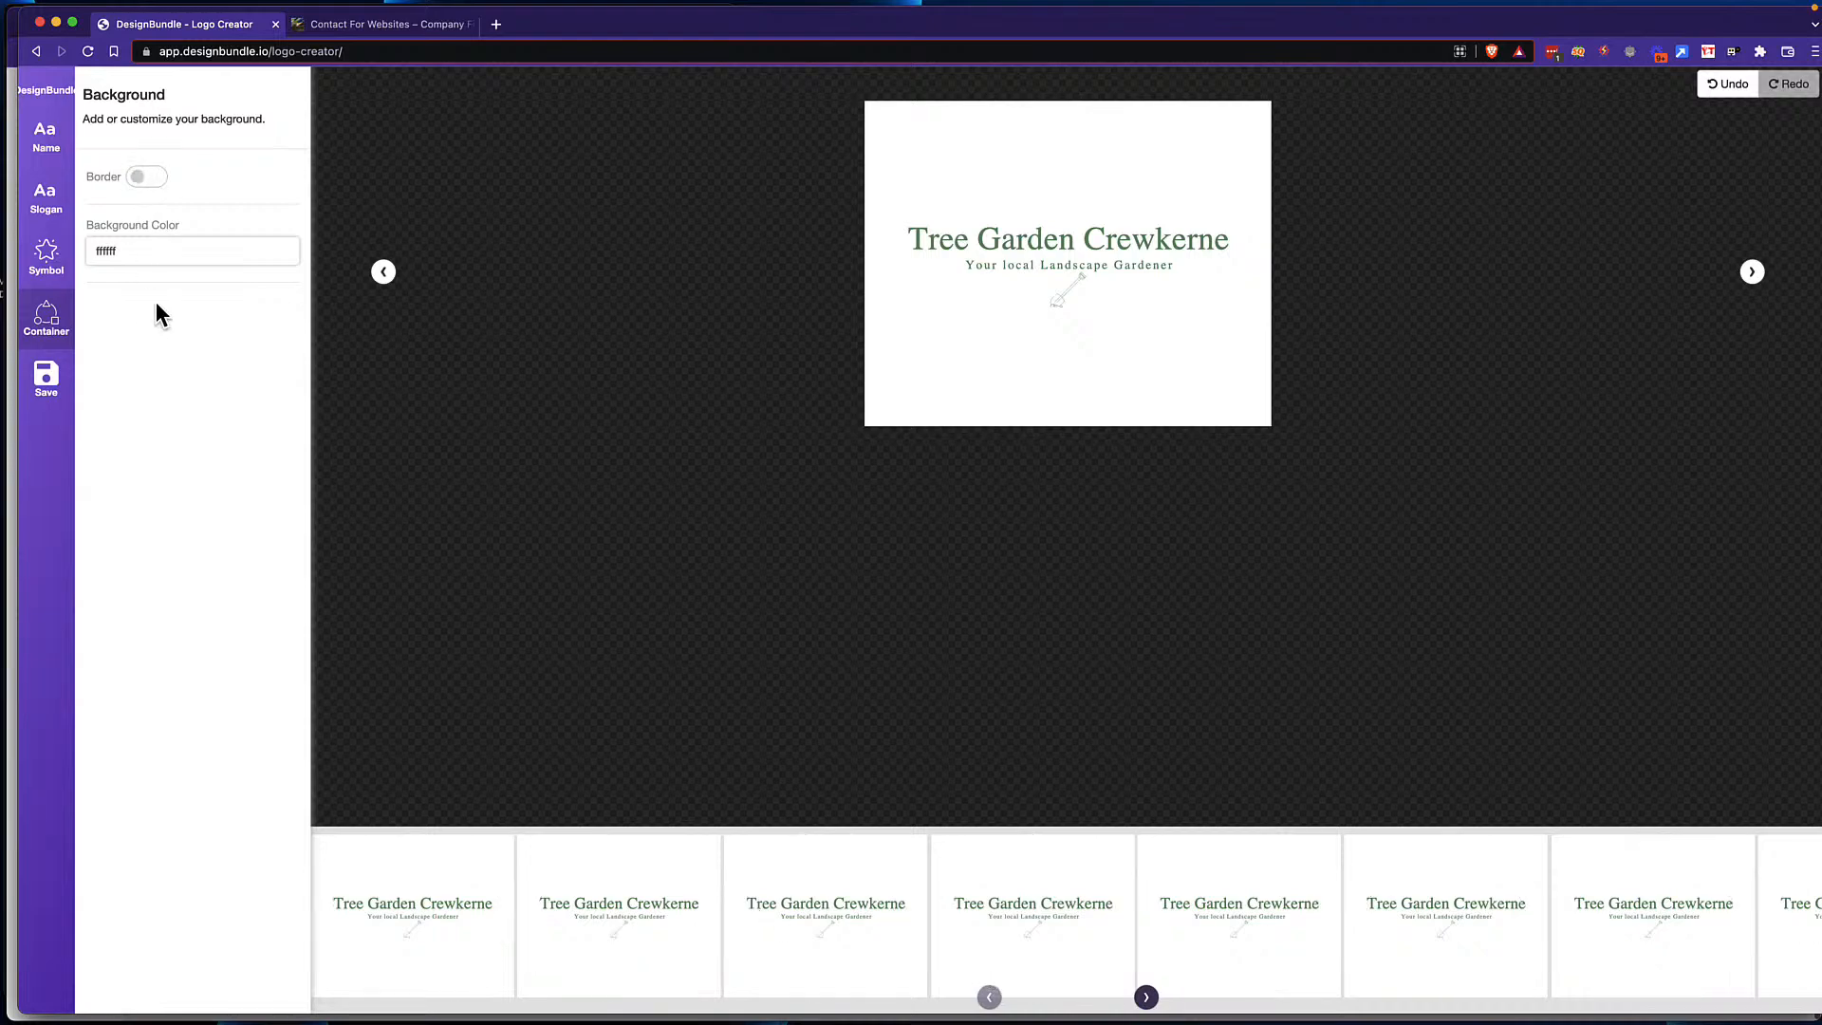
# Step: Save the logo and download it to the Downloads folder as "tree garden logo"
pyautogui.click(52, 384)
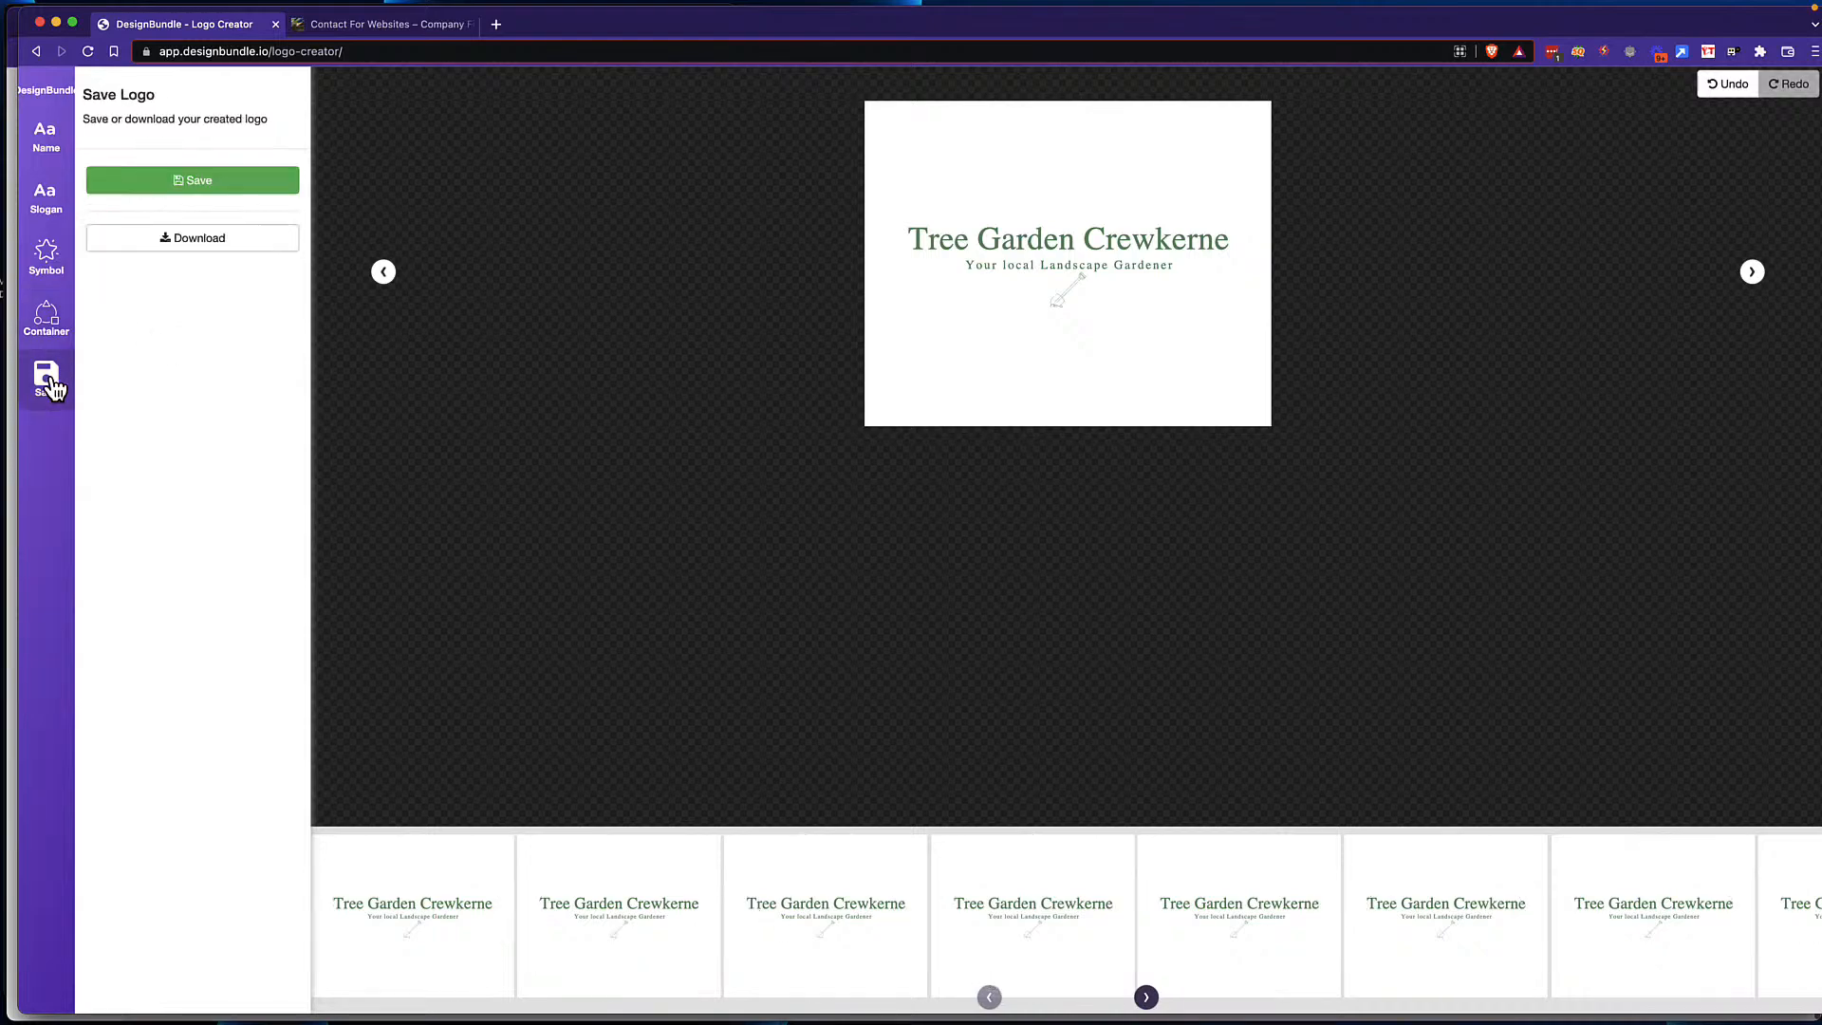
pyautogui.click(206, 180)
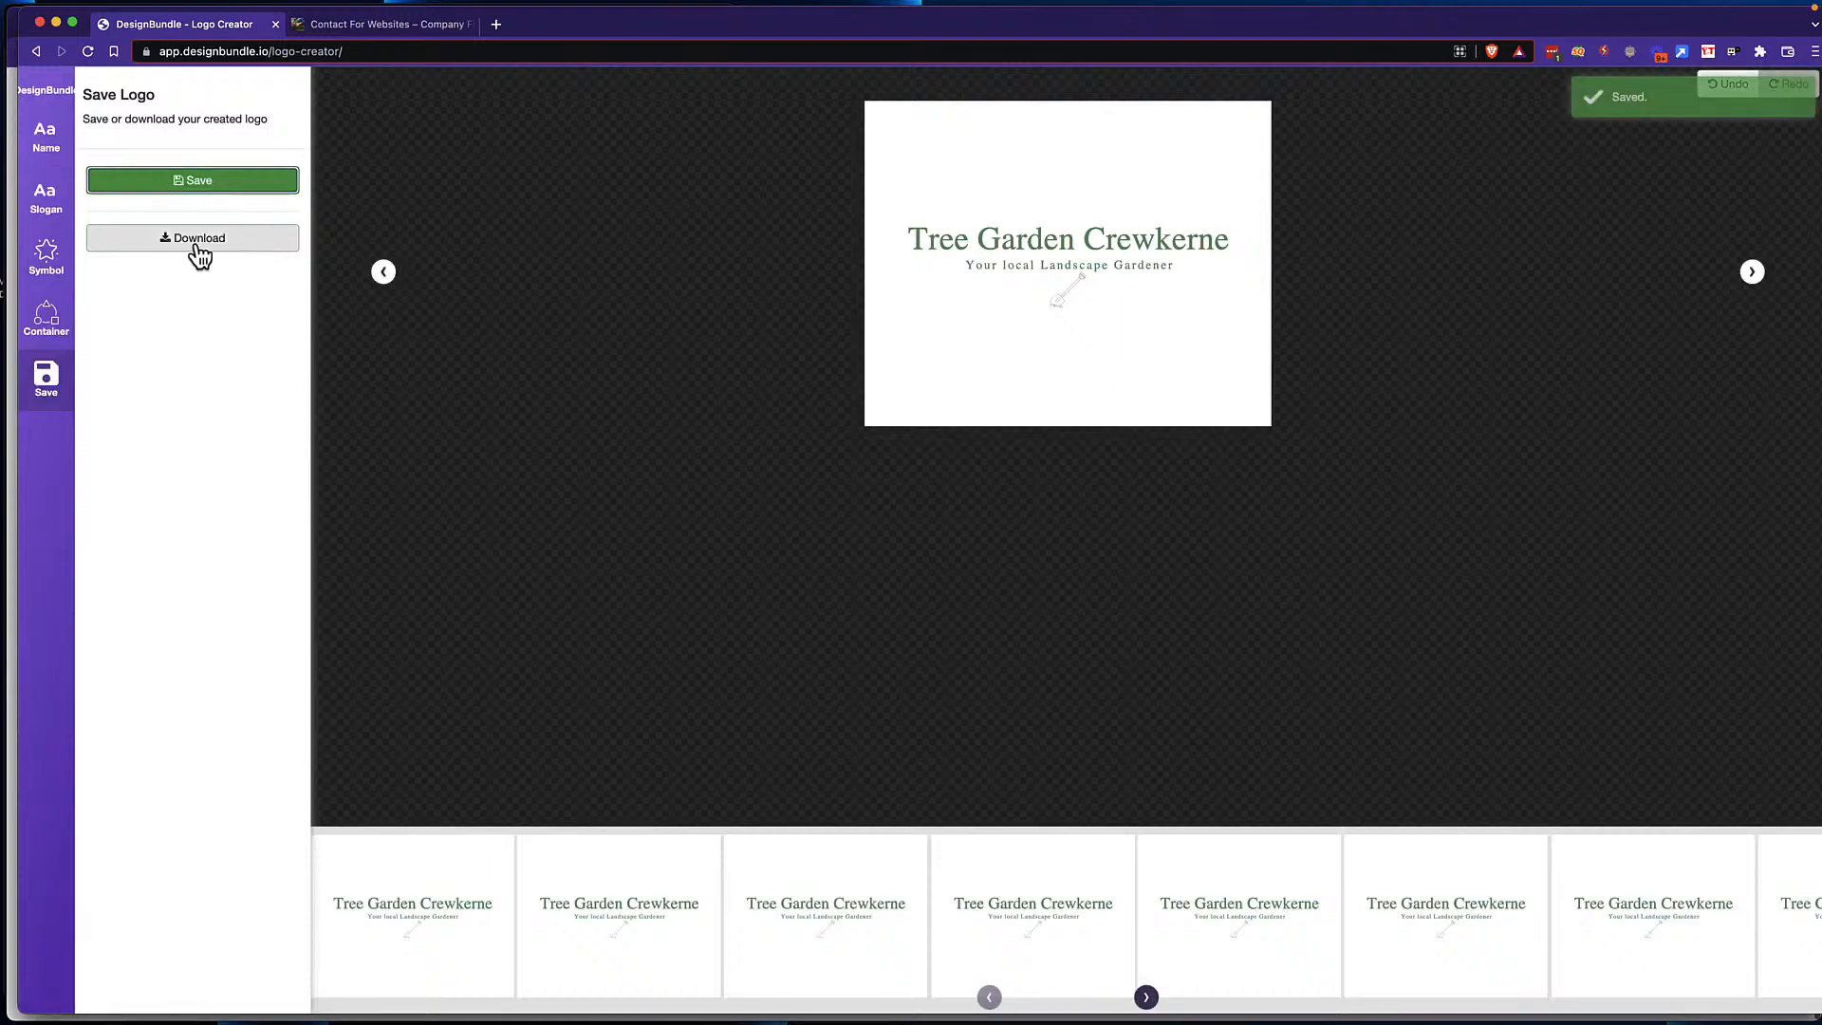
pyautogui.click(195, 249)
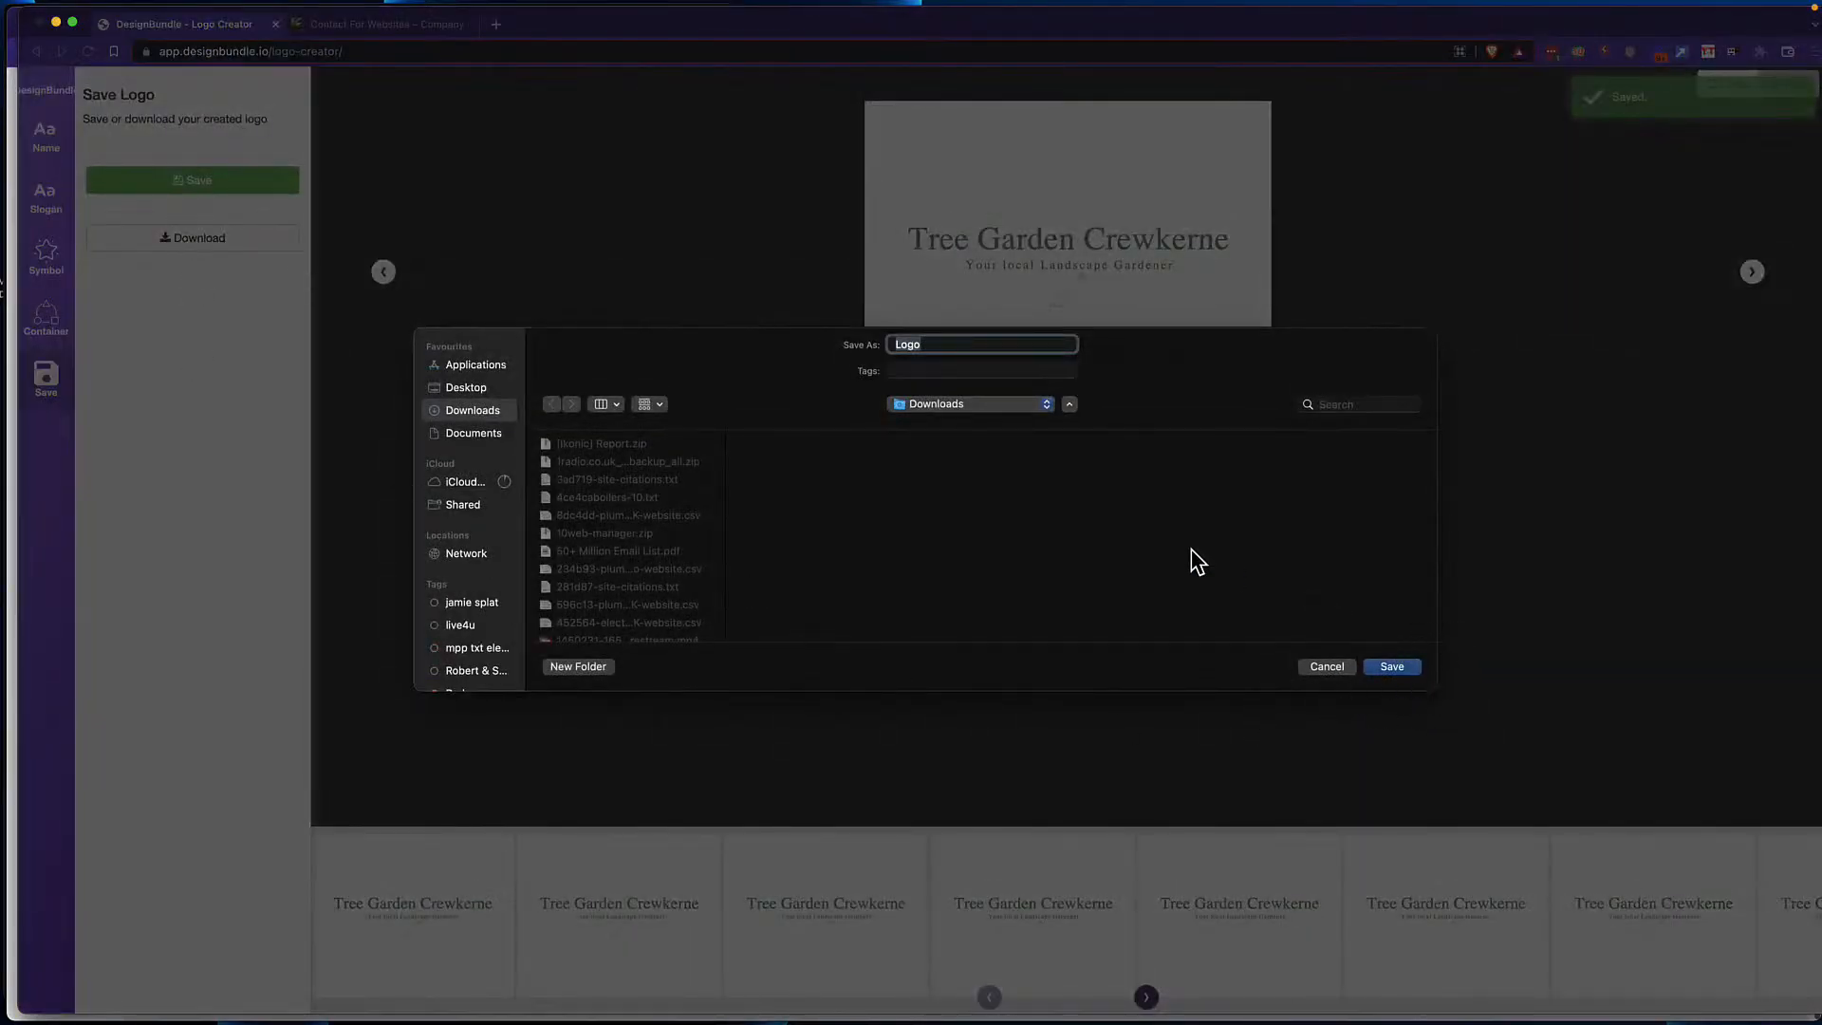
pyautogui.write('tree garden')
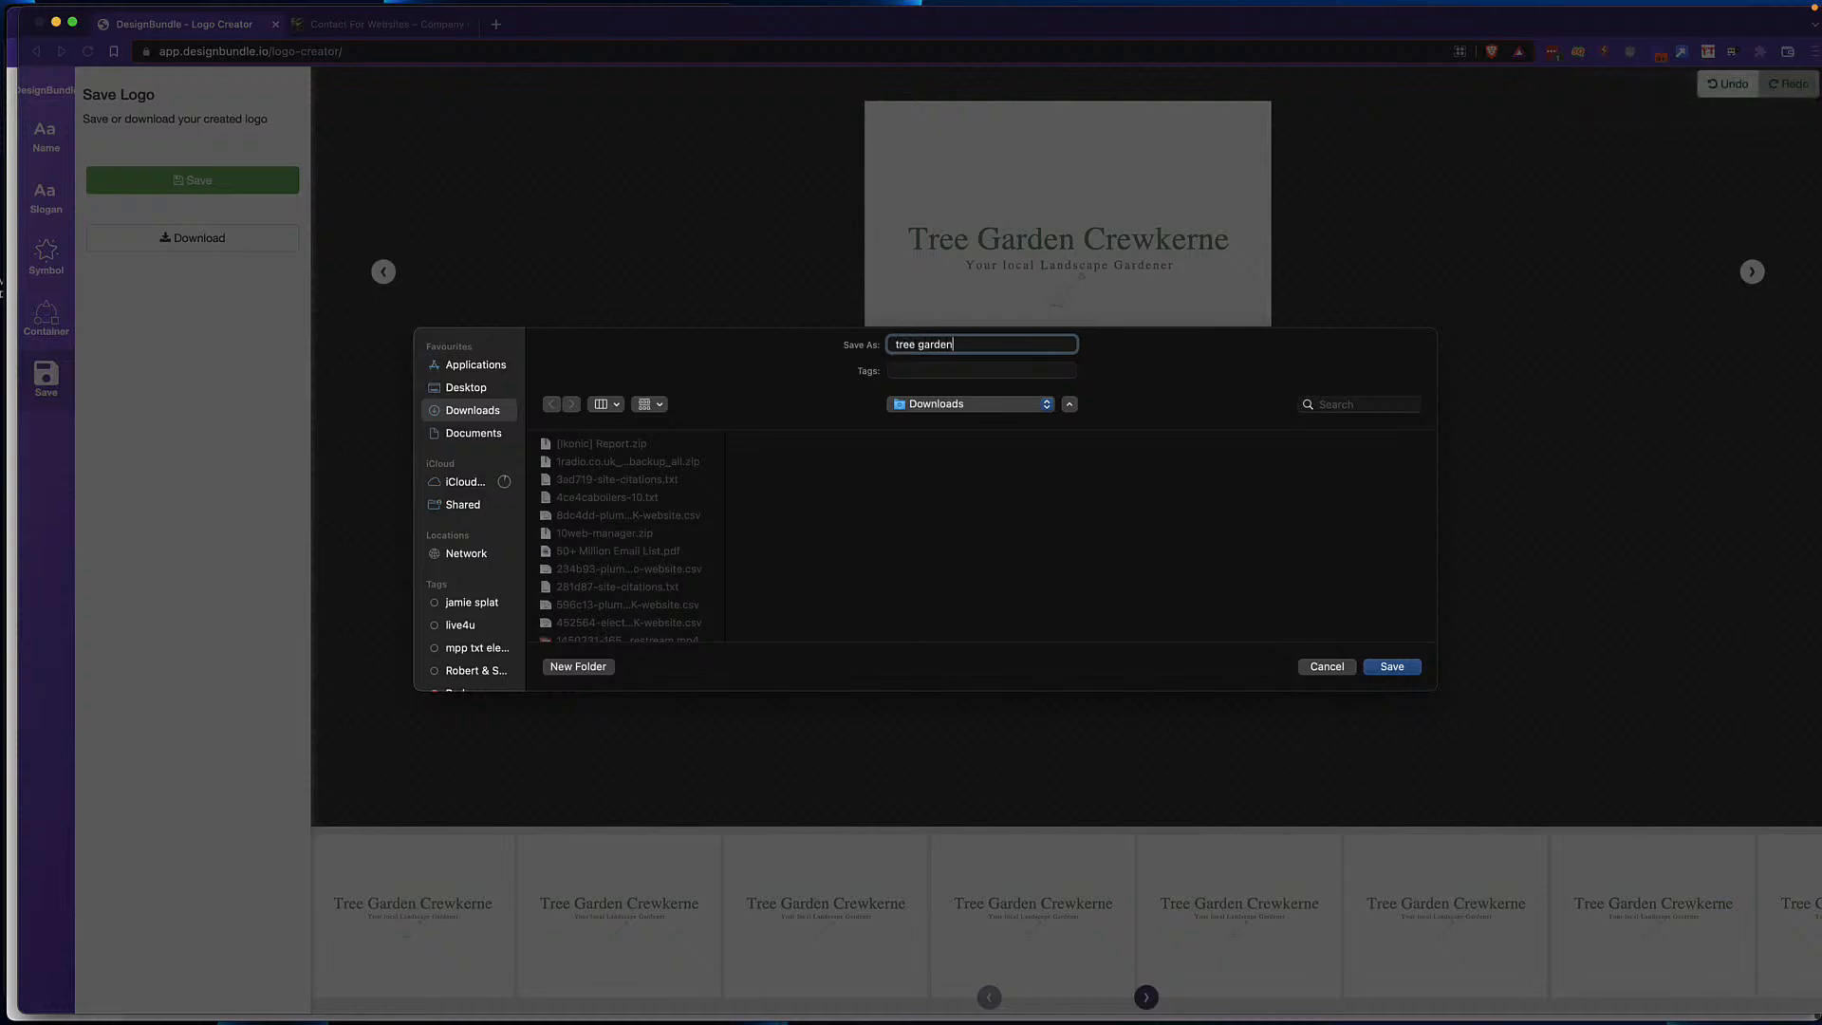
pyautogui.write(' logo')
pyautogui.click(1392, 666)
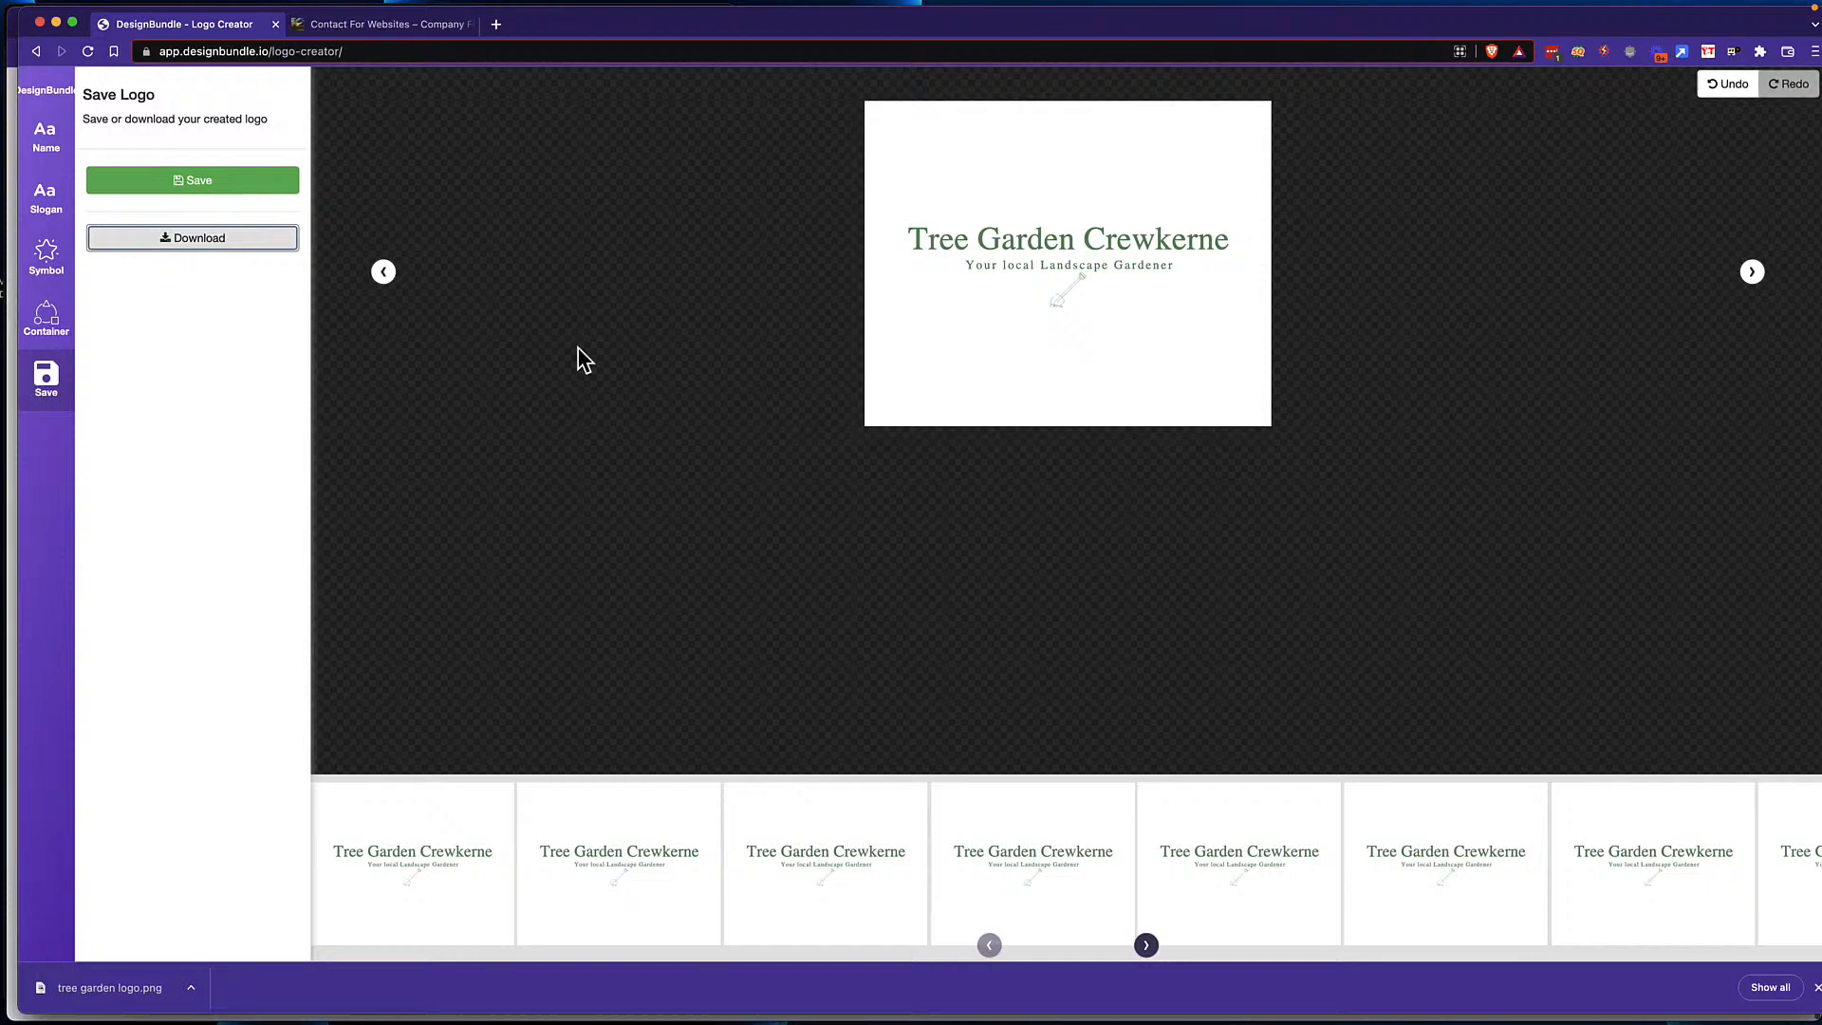
# Step: Leave the logo creator for the DesignBundle dashboard and launch the Graphic Designer app
pyautogui.click(45, 92)
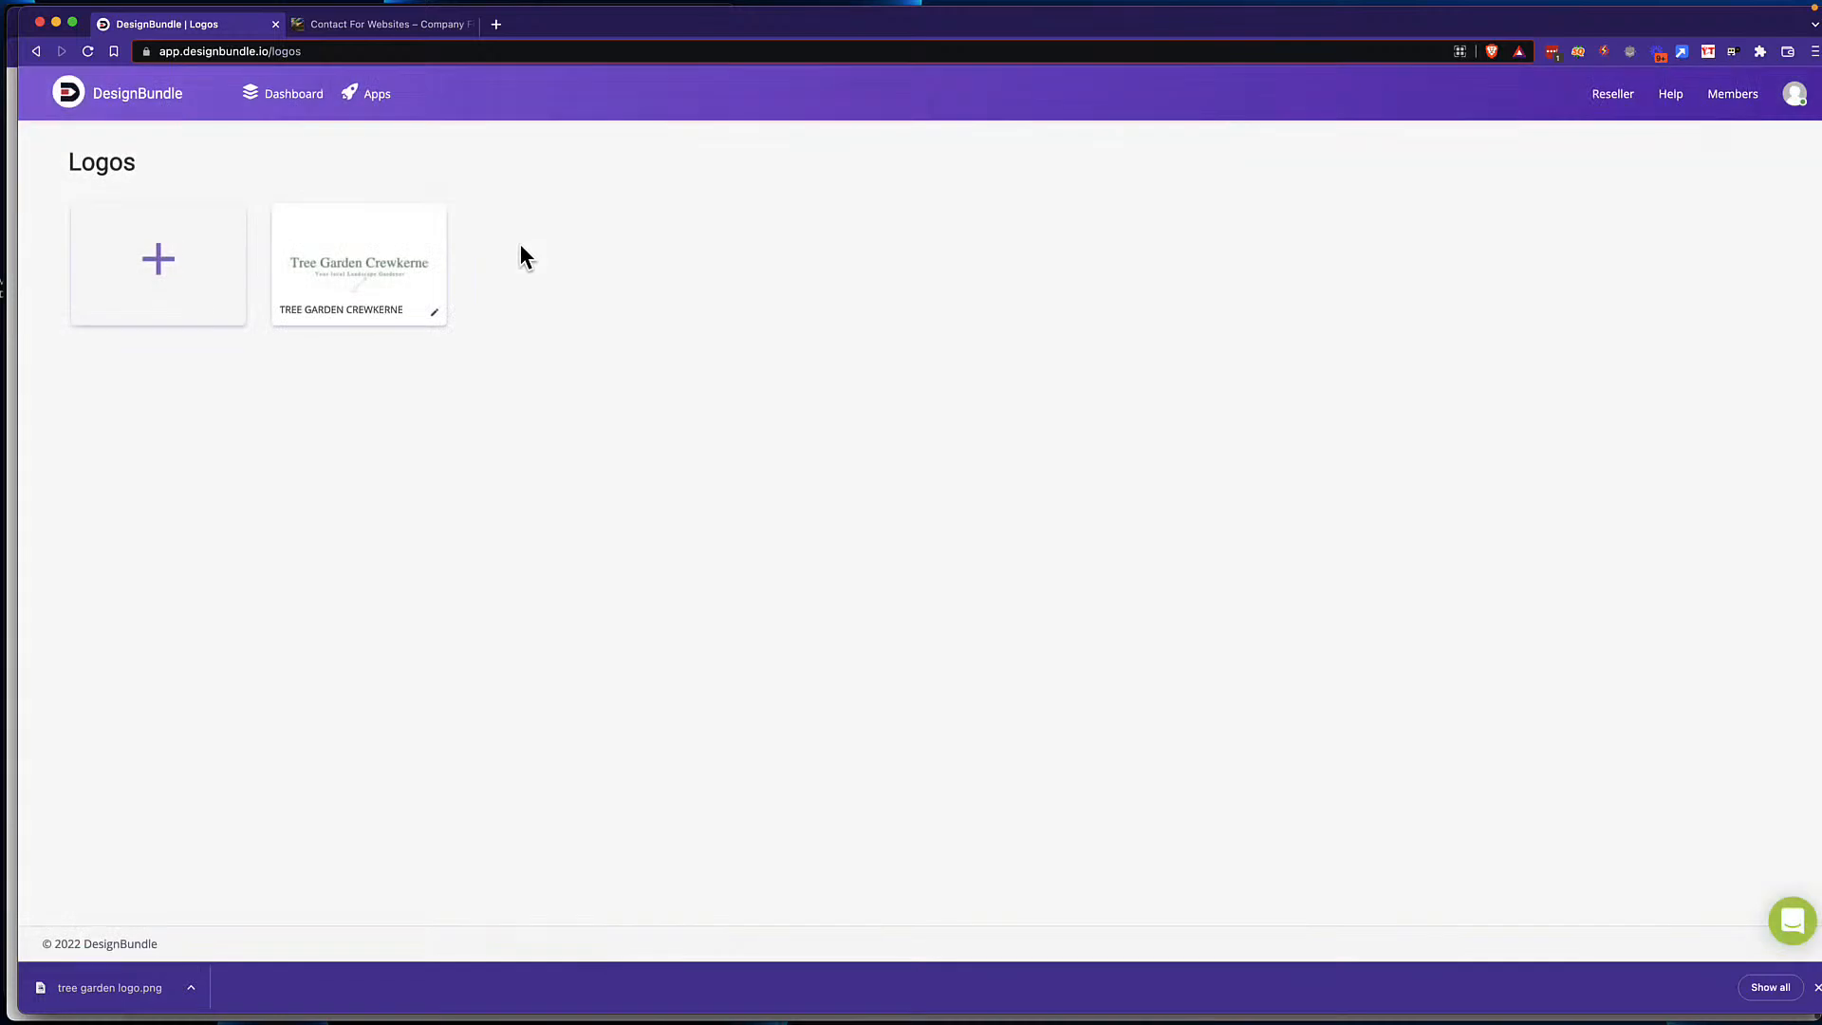
pyautogui.click(262, 94)
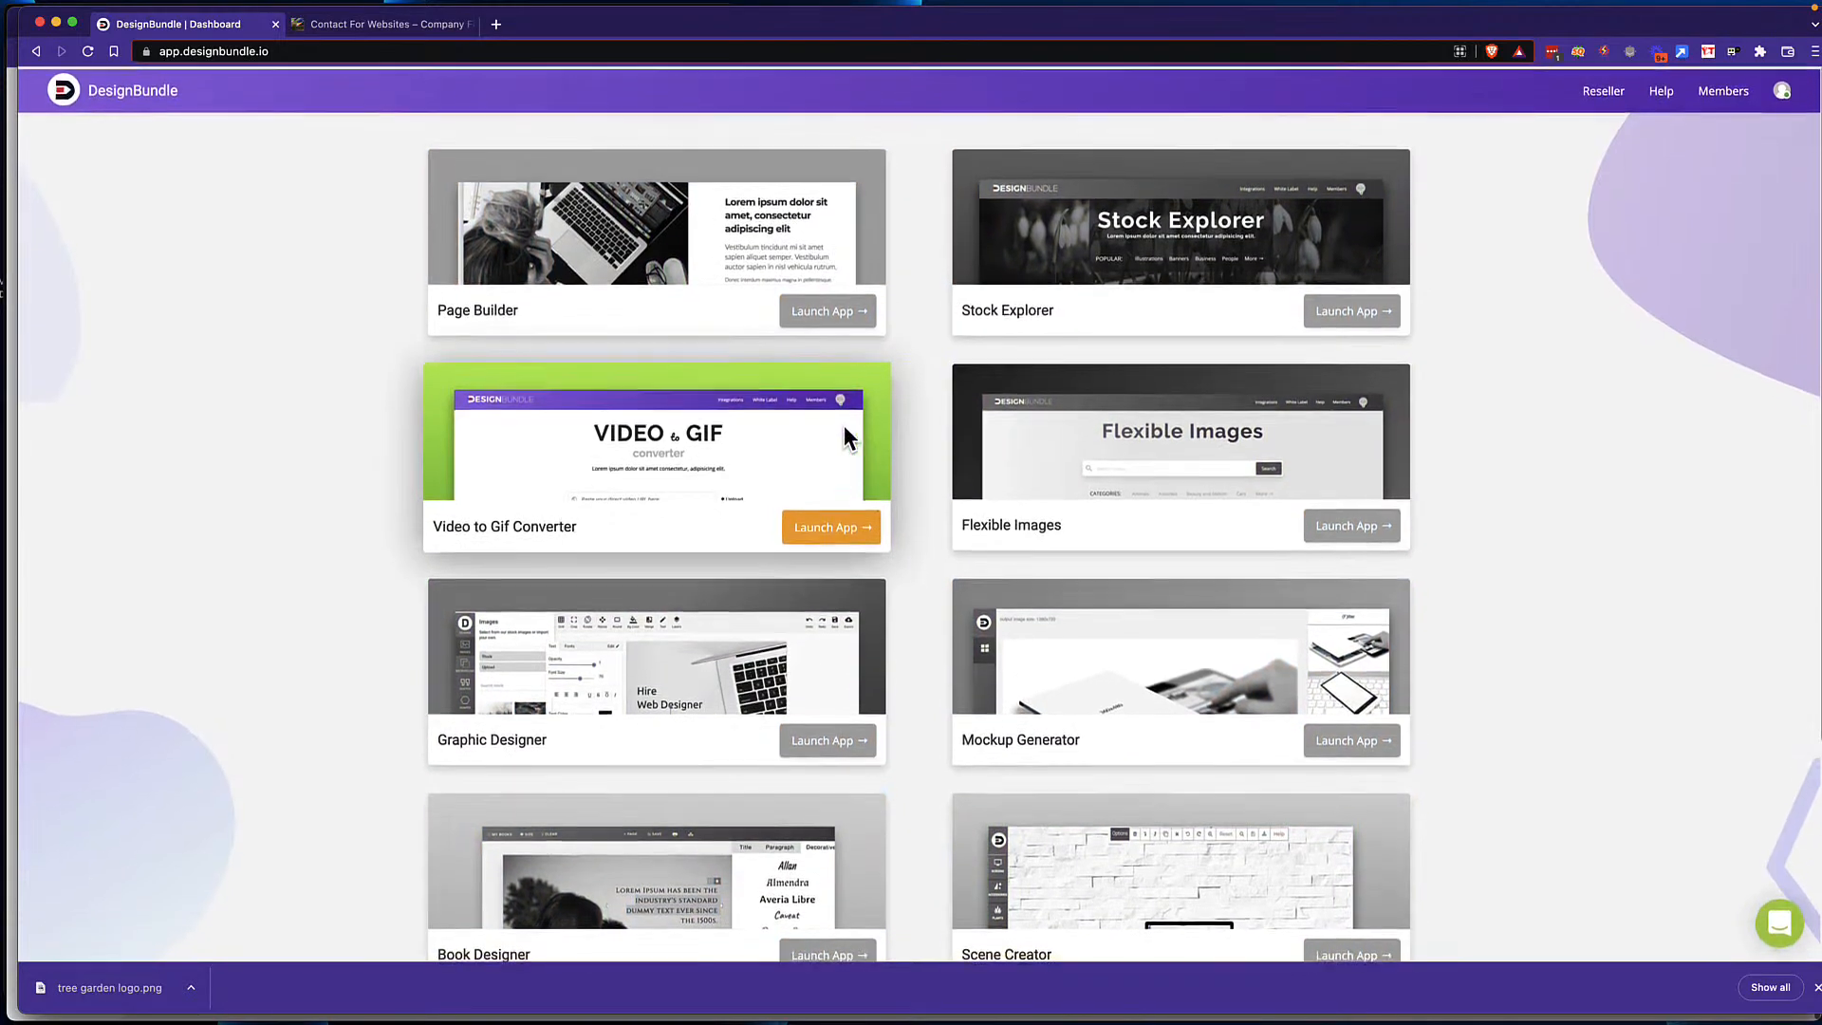
pyautogui.scroll(-1, 748, 429)
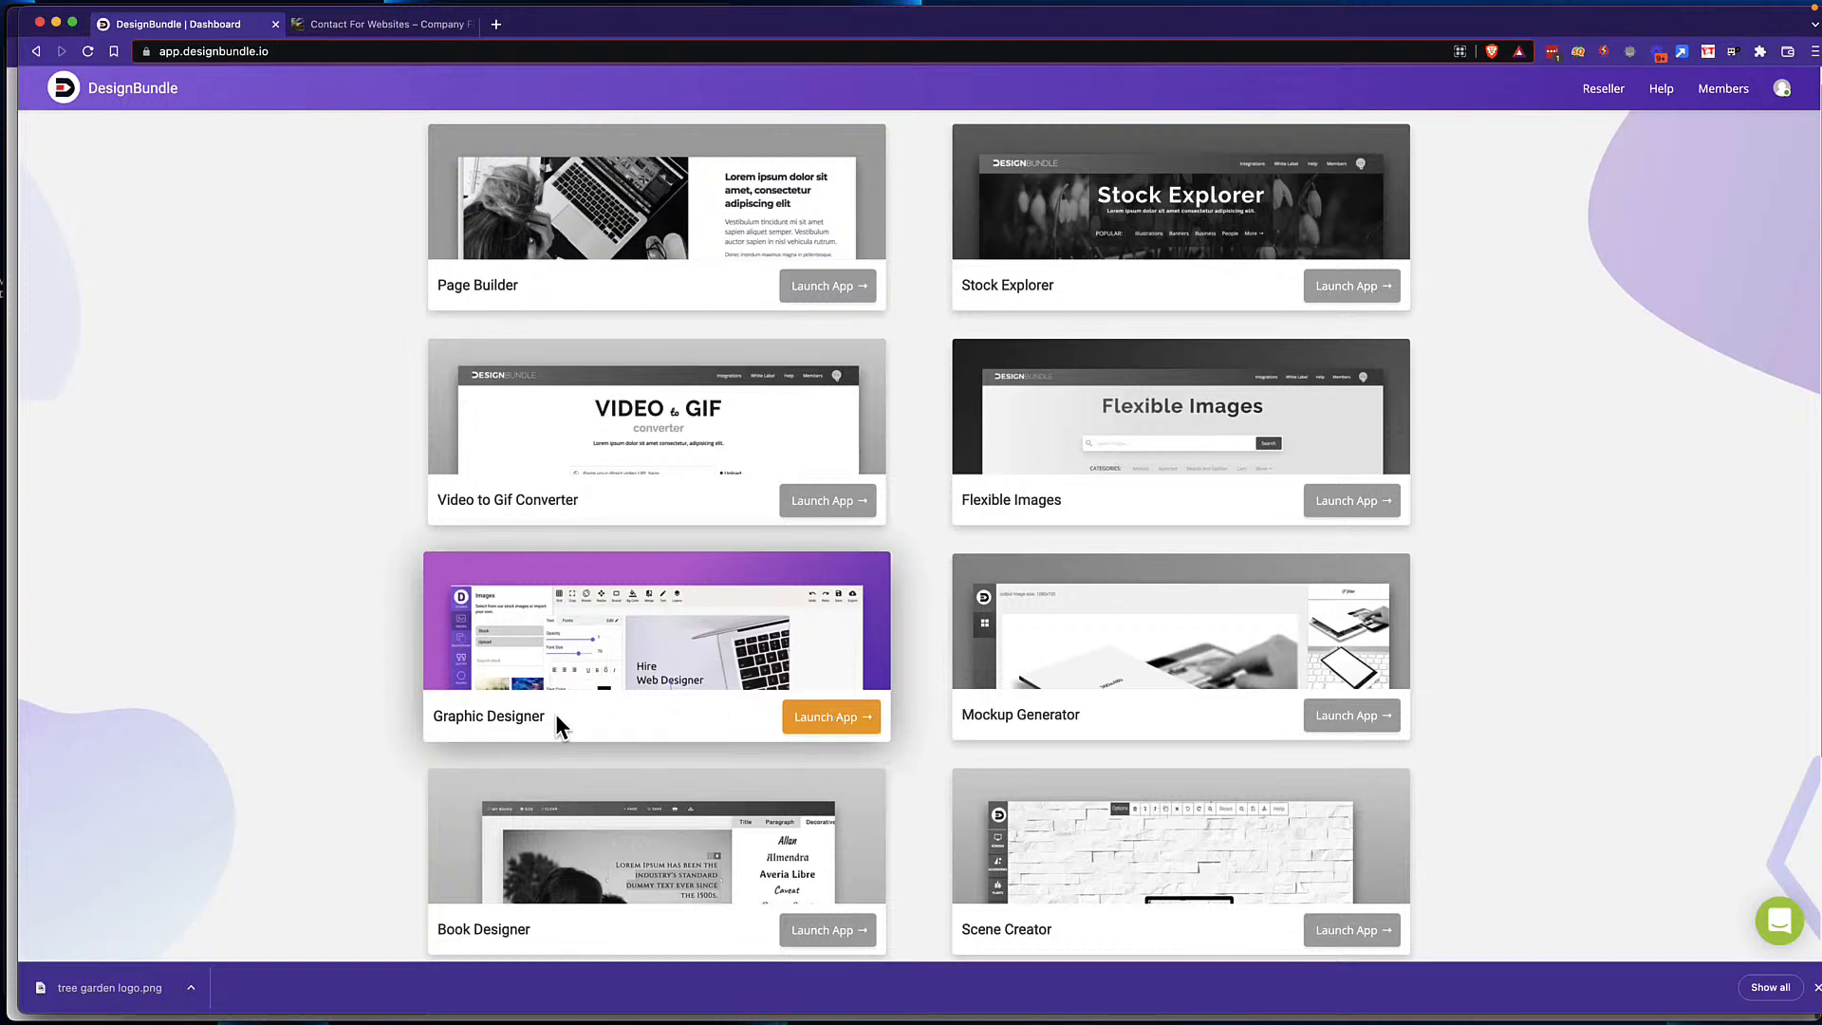
pyautogui.click(801, 728)
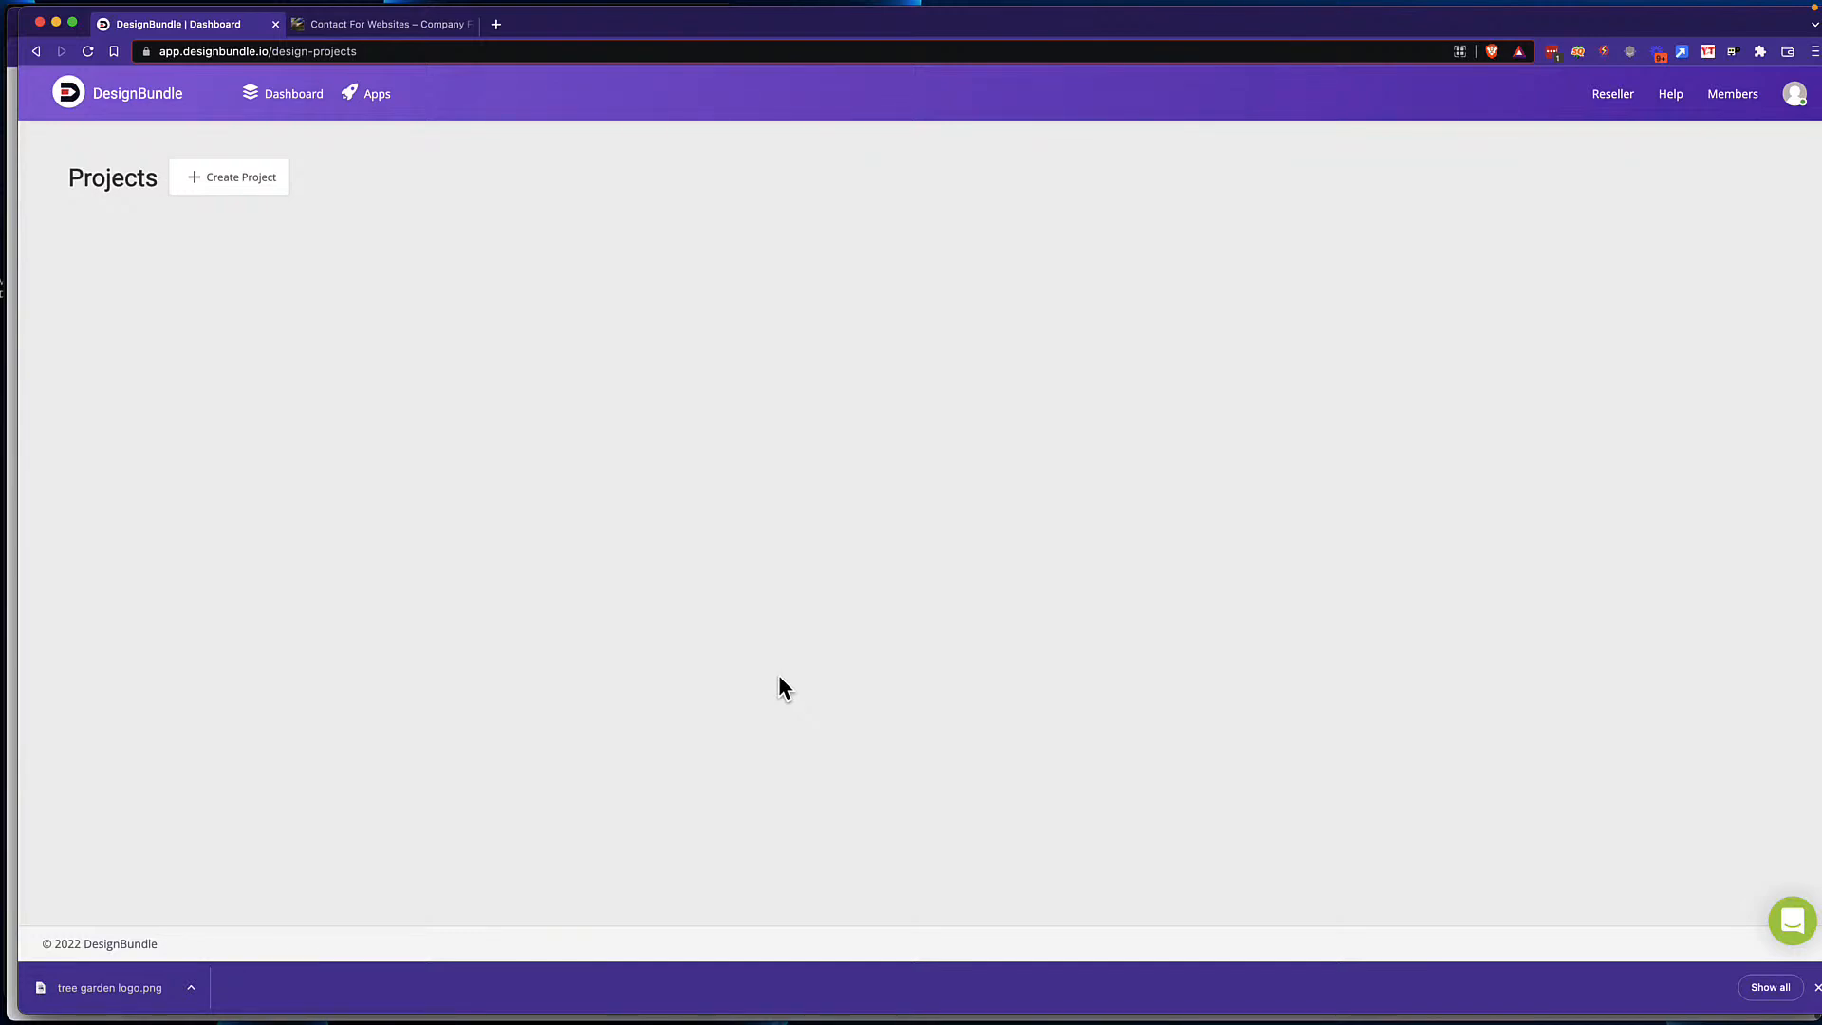
# Step: Create a new design project named "Tree Garden"
pyautogui.click(223, 167)
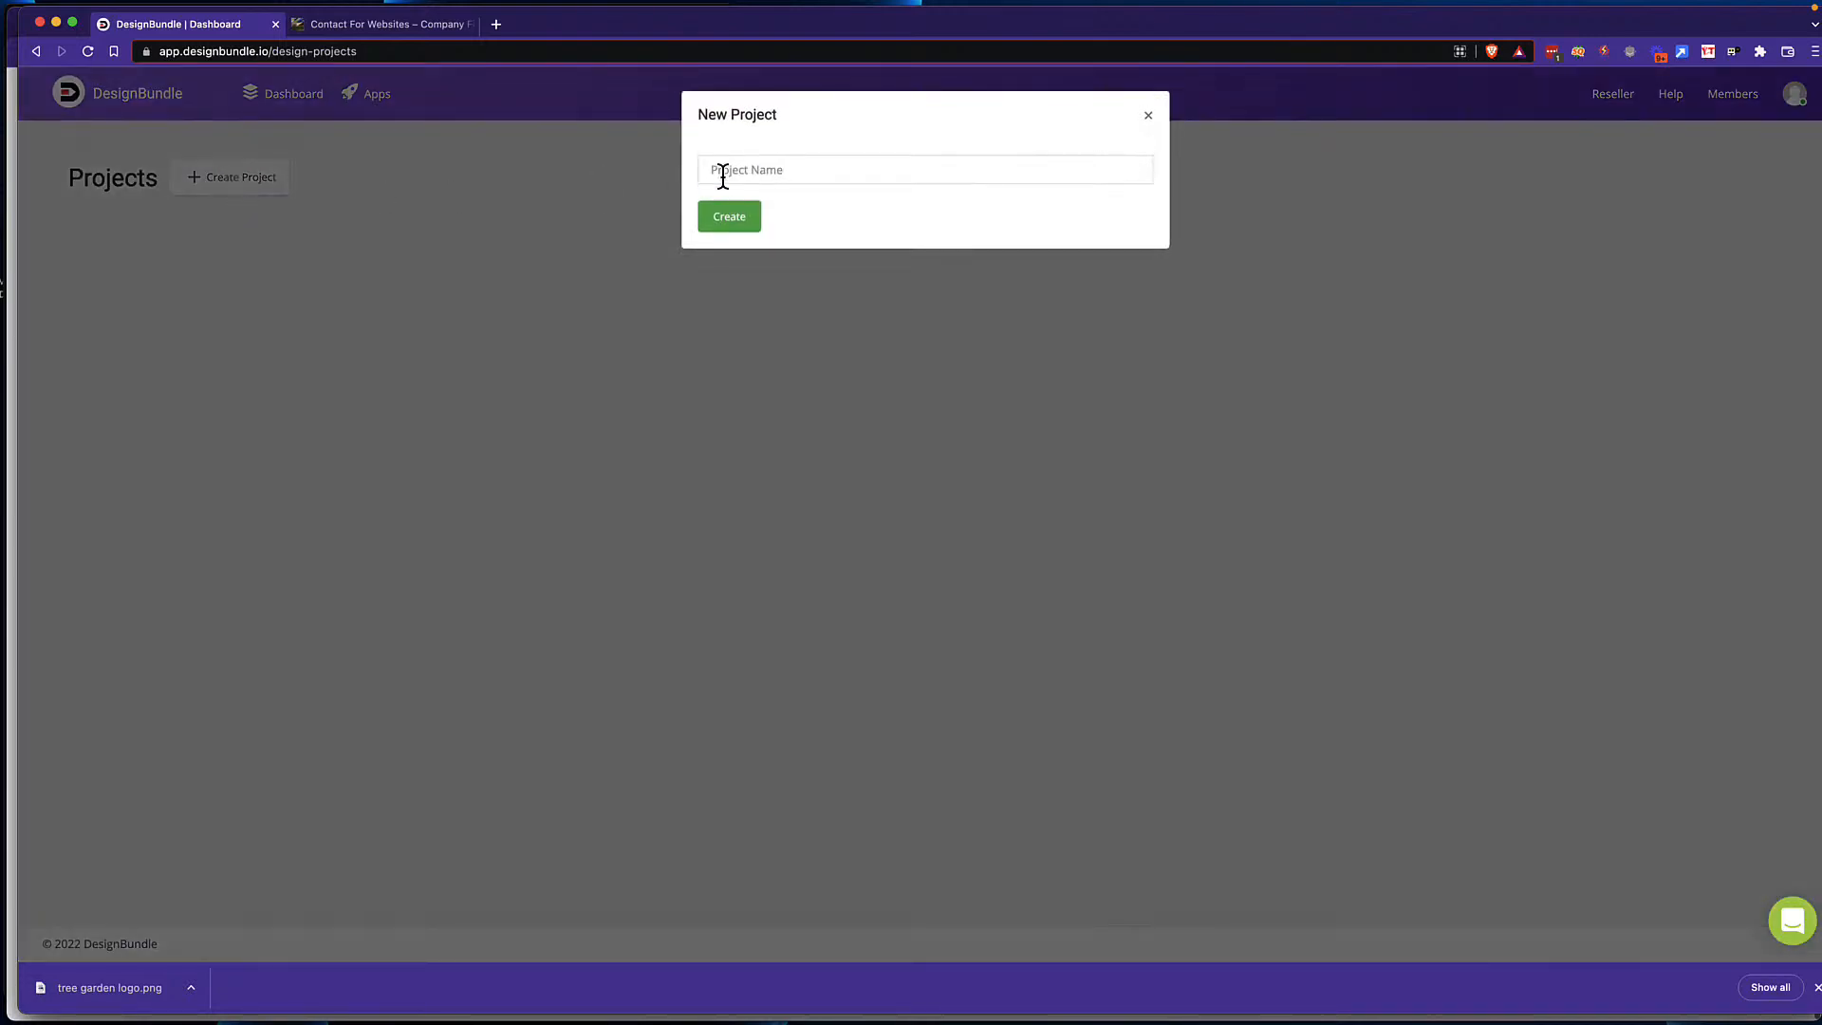
pyautogui.click(749, 169)
pyautogui.write('tree ')
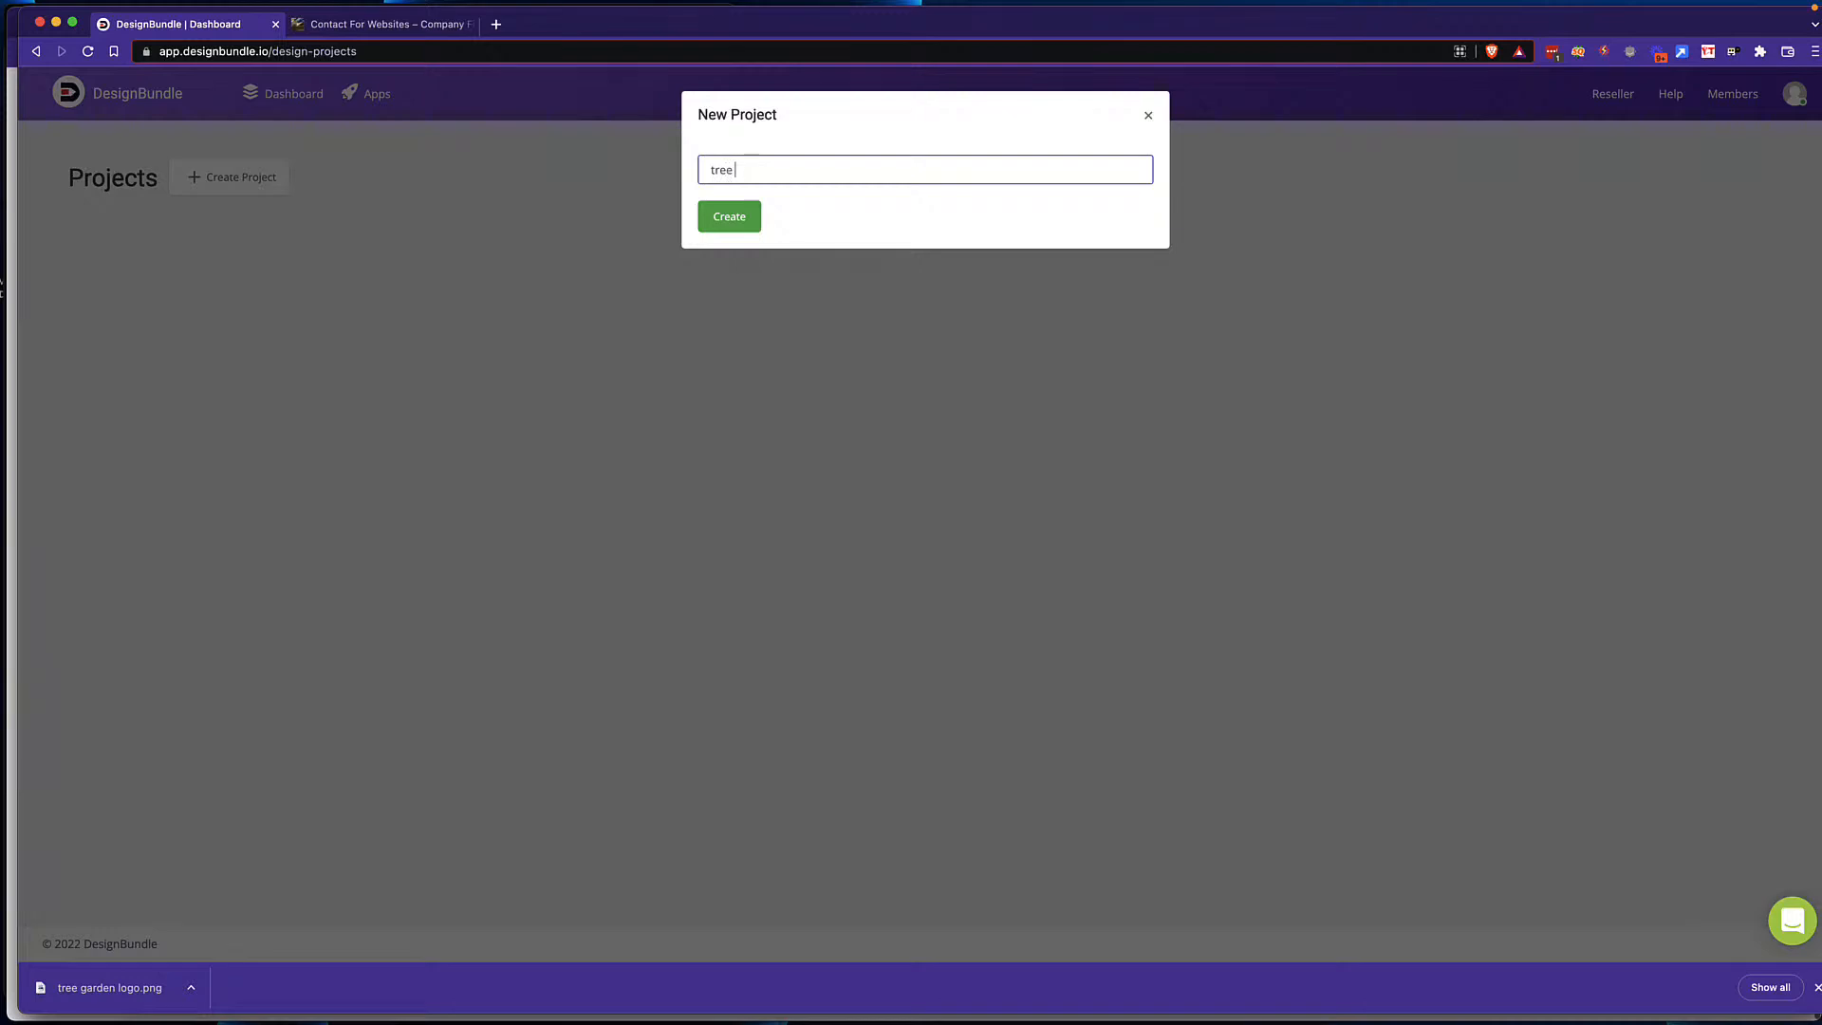
pyautogui.write('garden')
pyautogui.moveTo(715, 170); pyautogui.dragTo(669, 172)
pyautogui.write('TG')
pyautogui.click(742, 222)
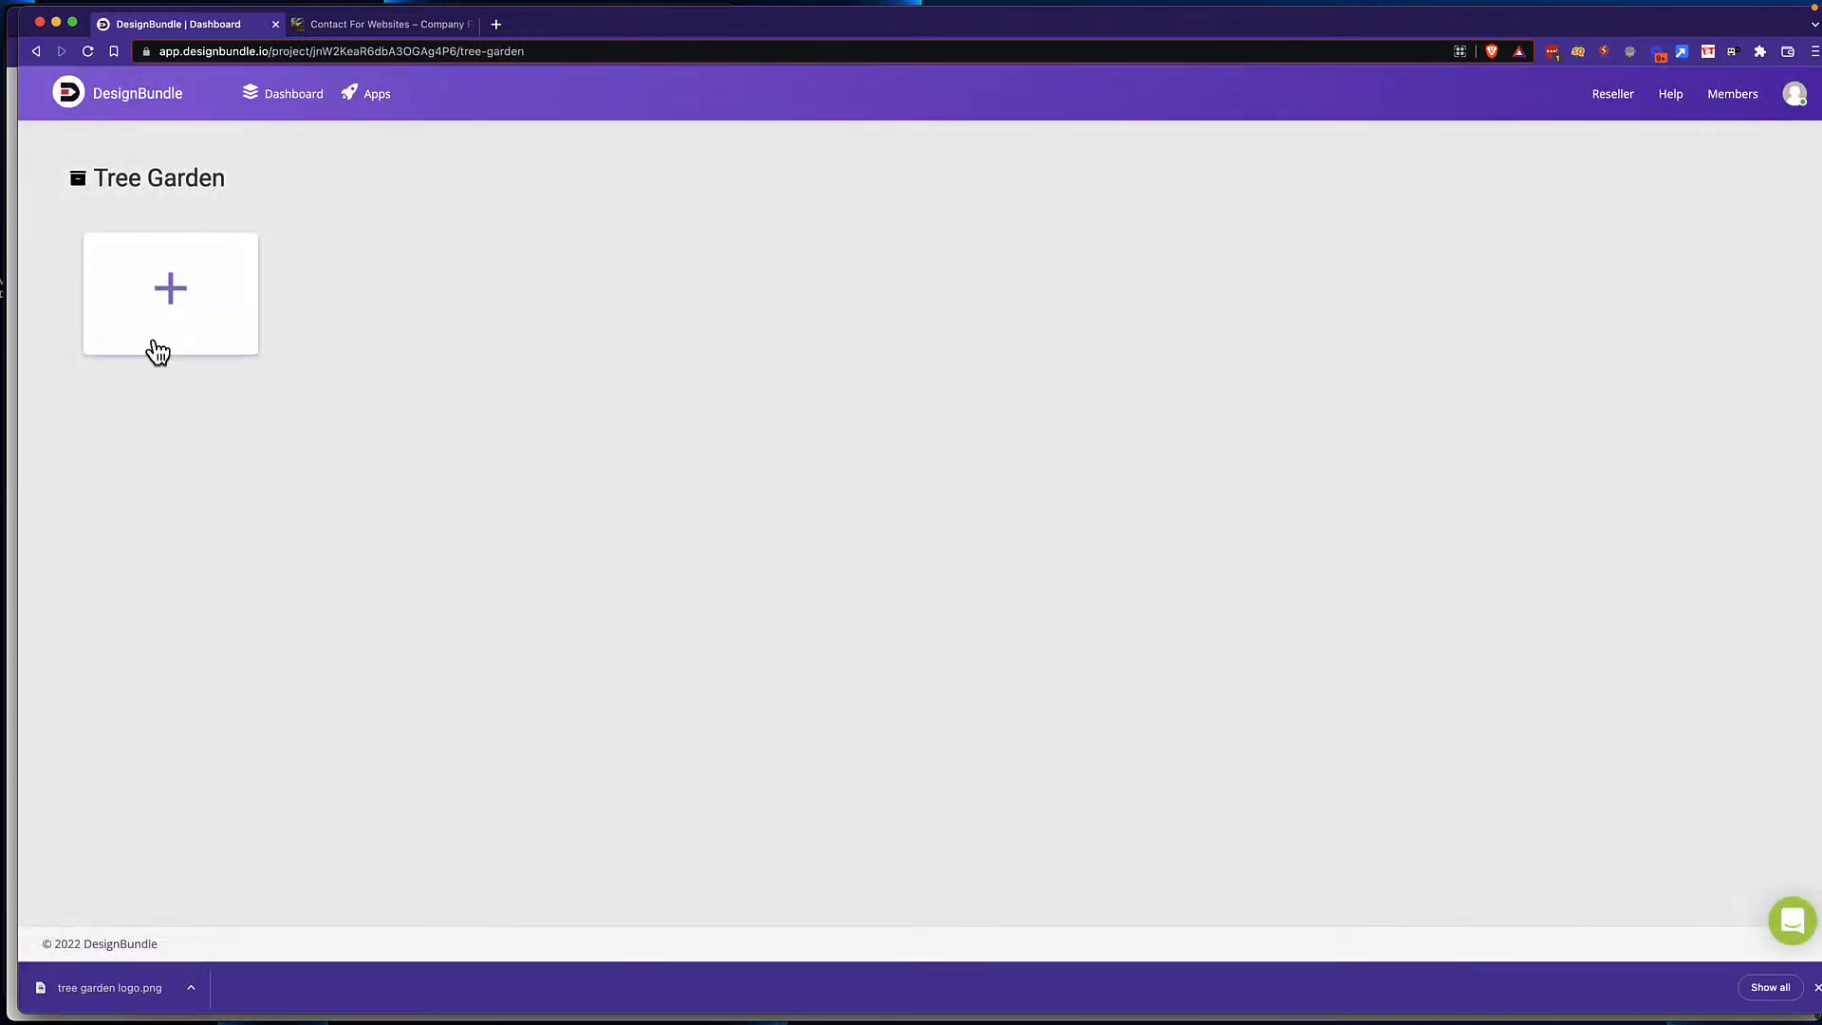
# Step: Start a new design in the project from the green "Business Network" template
pyautogui.click(157, 352)
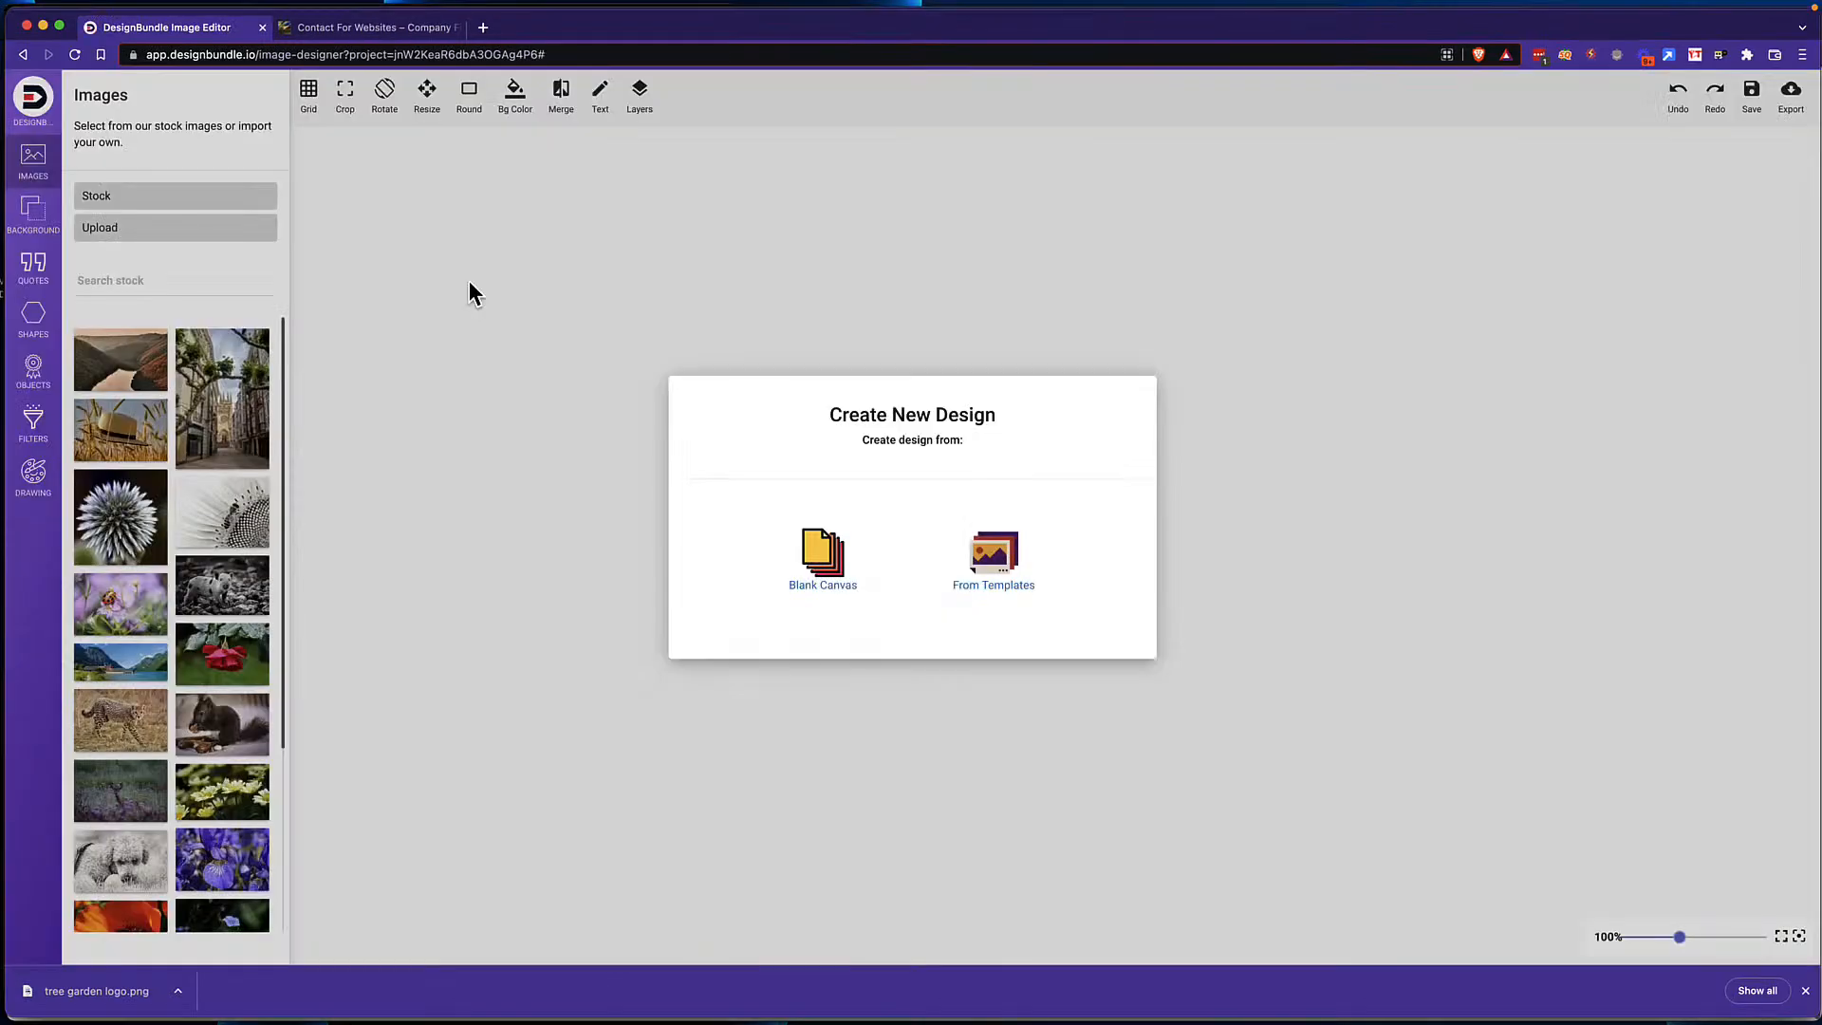
pyautogui.click(988, 562)
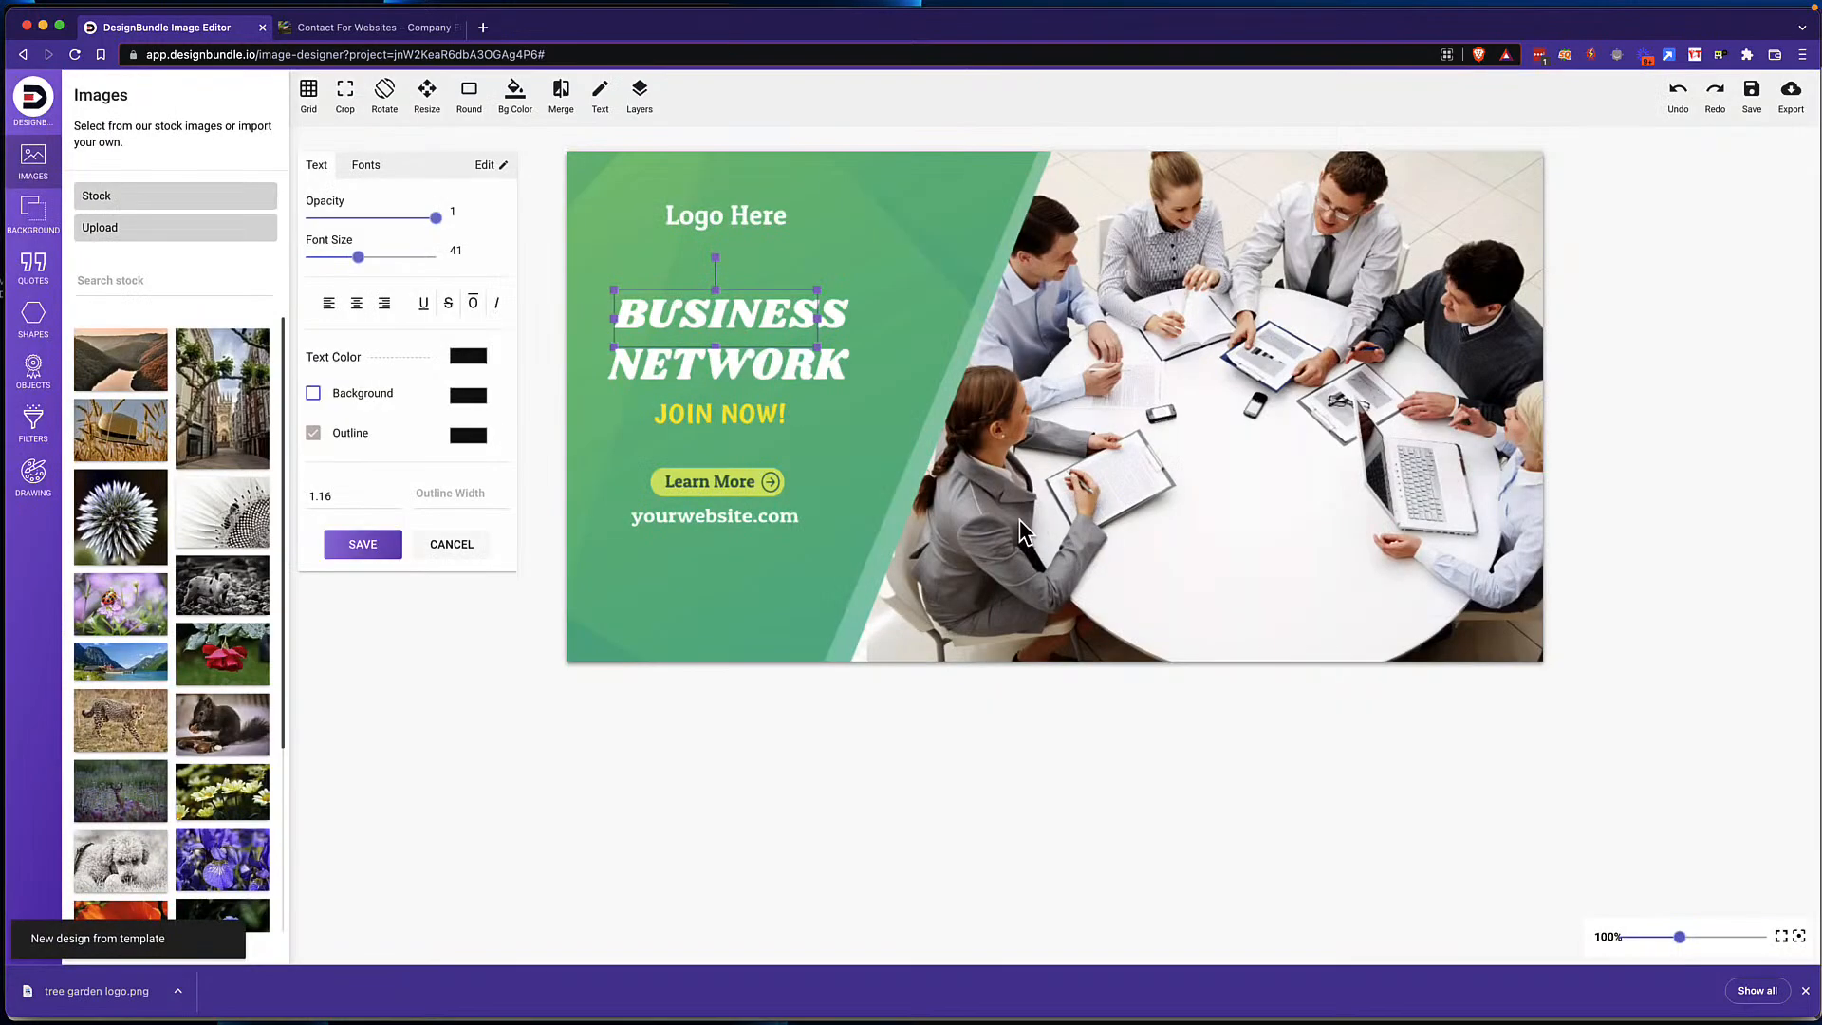
pyautogui.click(1286, 459)
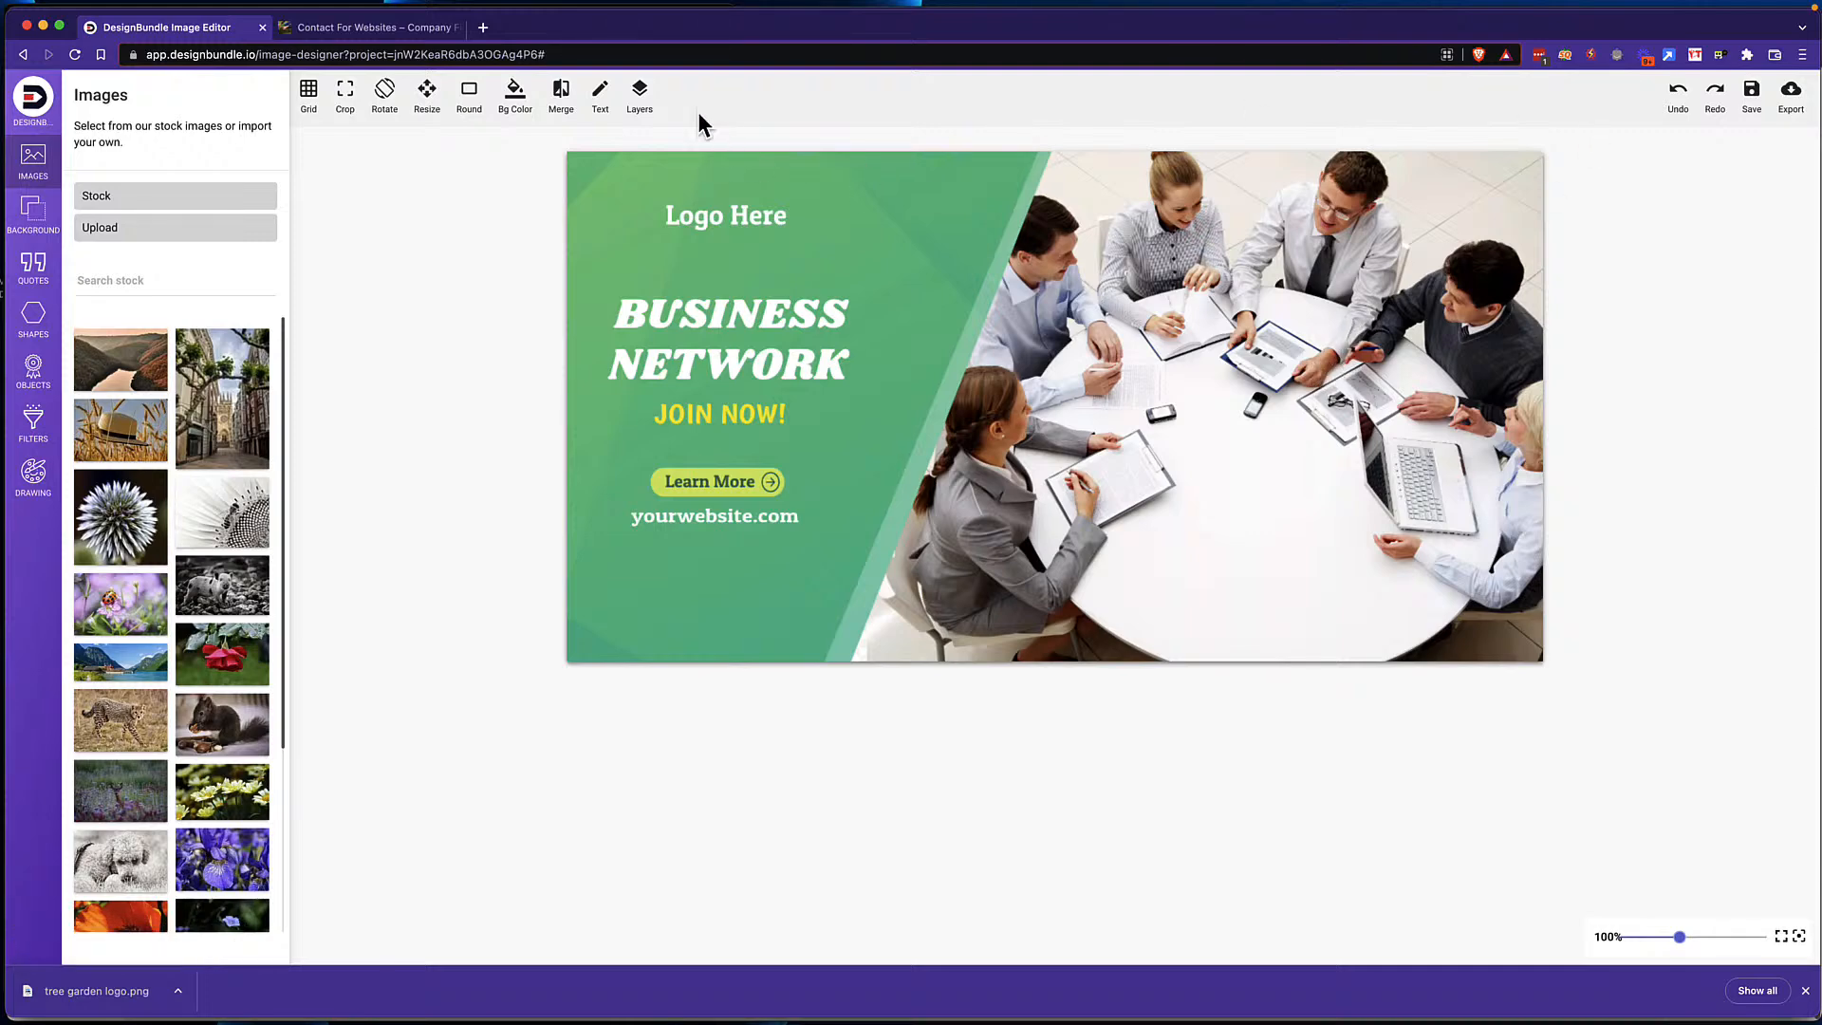
# Step: Delete the template's meeting photo, search the stock images for "trees" and insert the photo of the tree-lined path
pyautogui.click(640, 95)
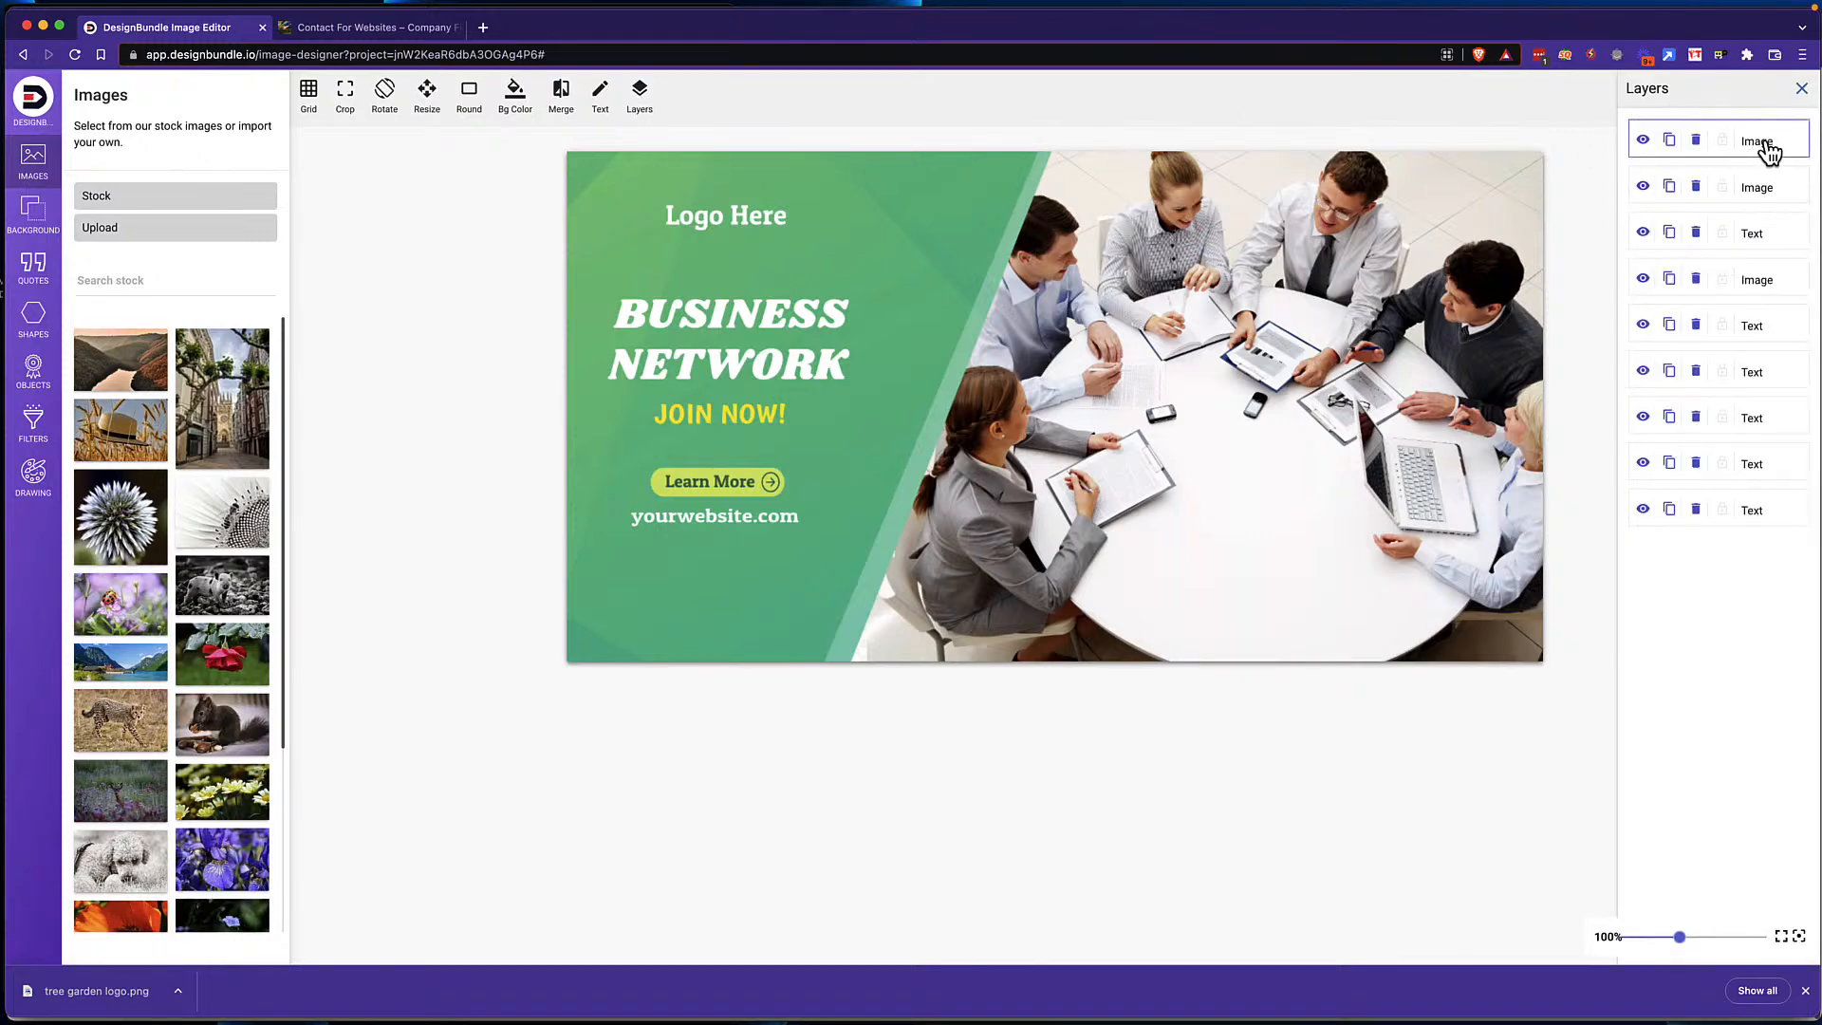
pyautogui.click(1695, 139)
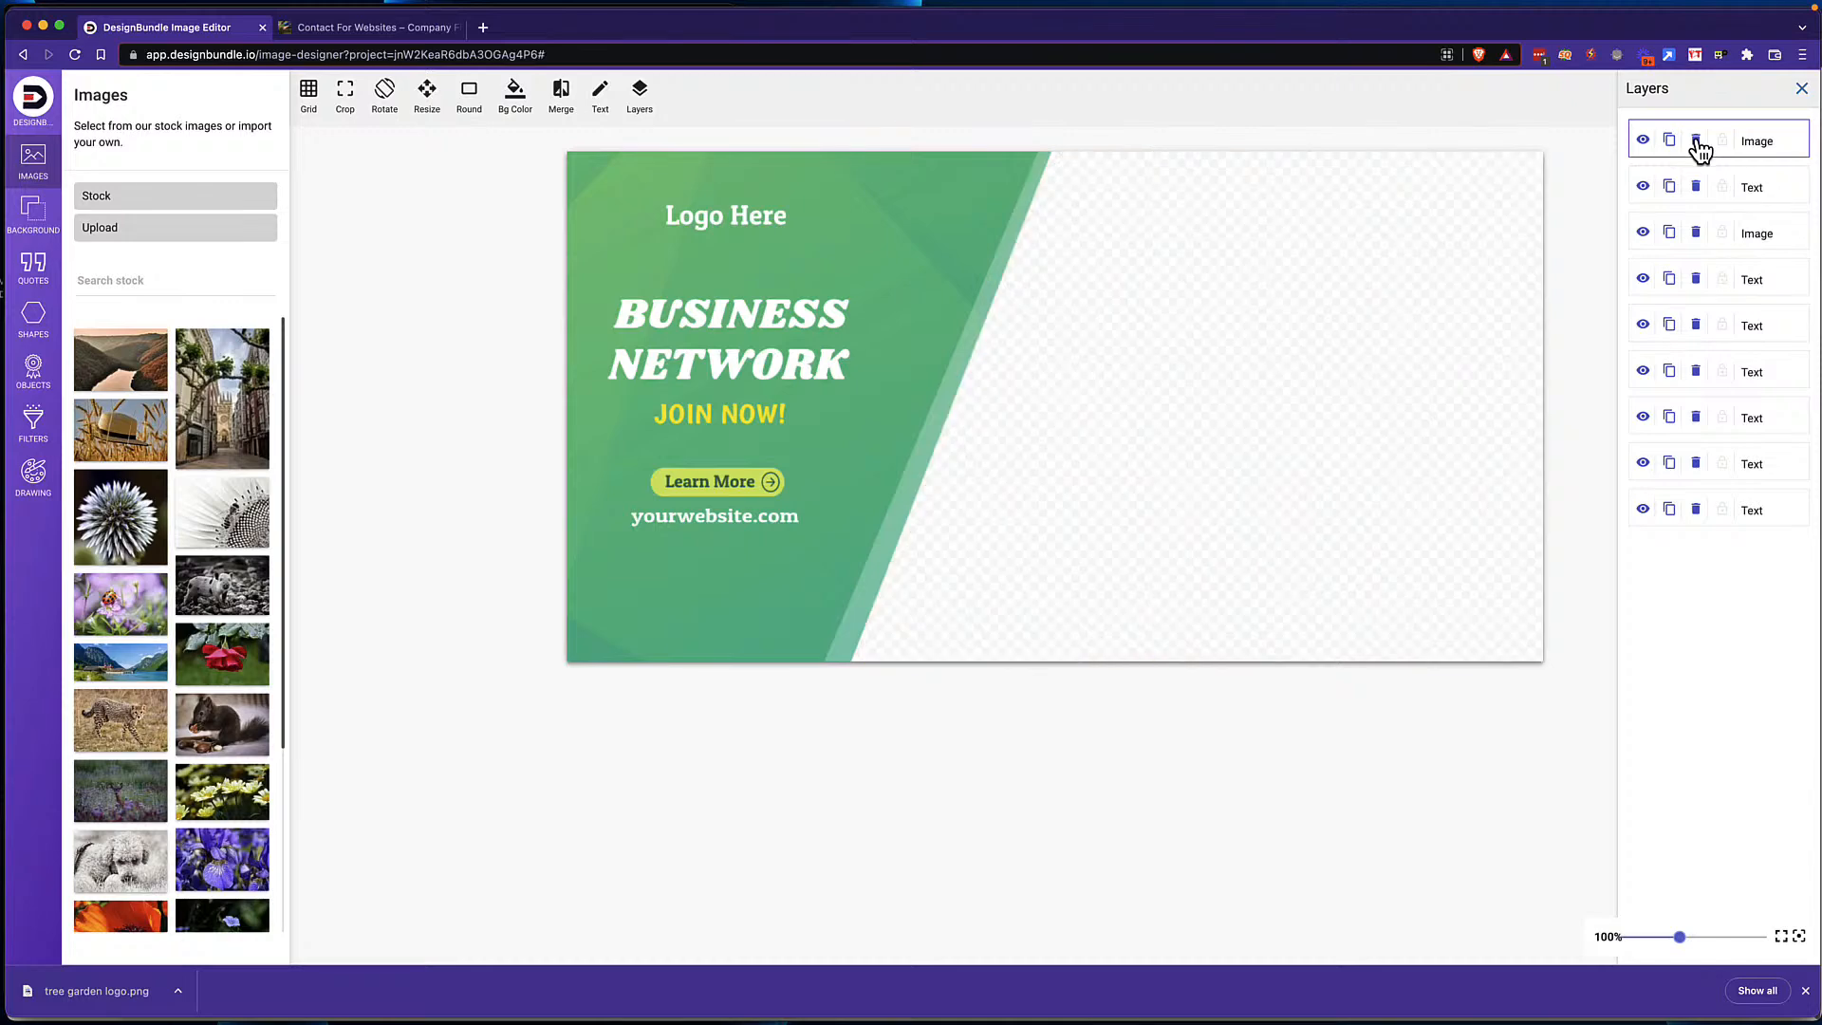
pyautogui.click(137, 278)
pyautogui.write('tr')
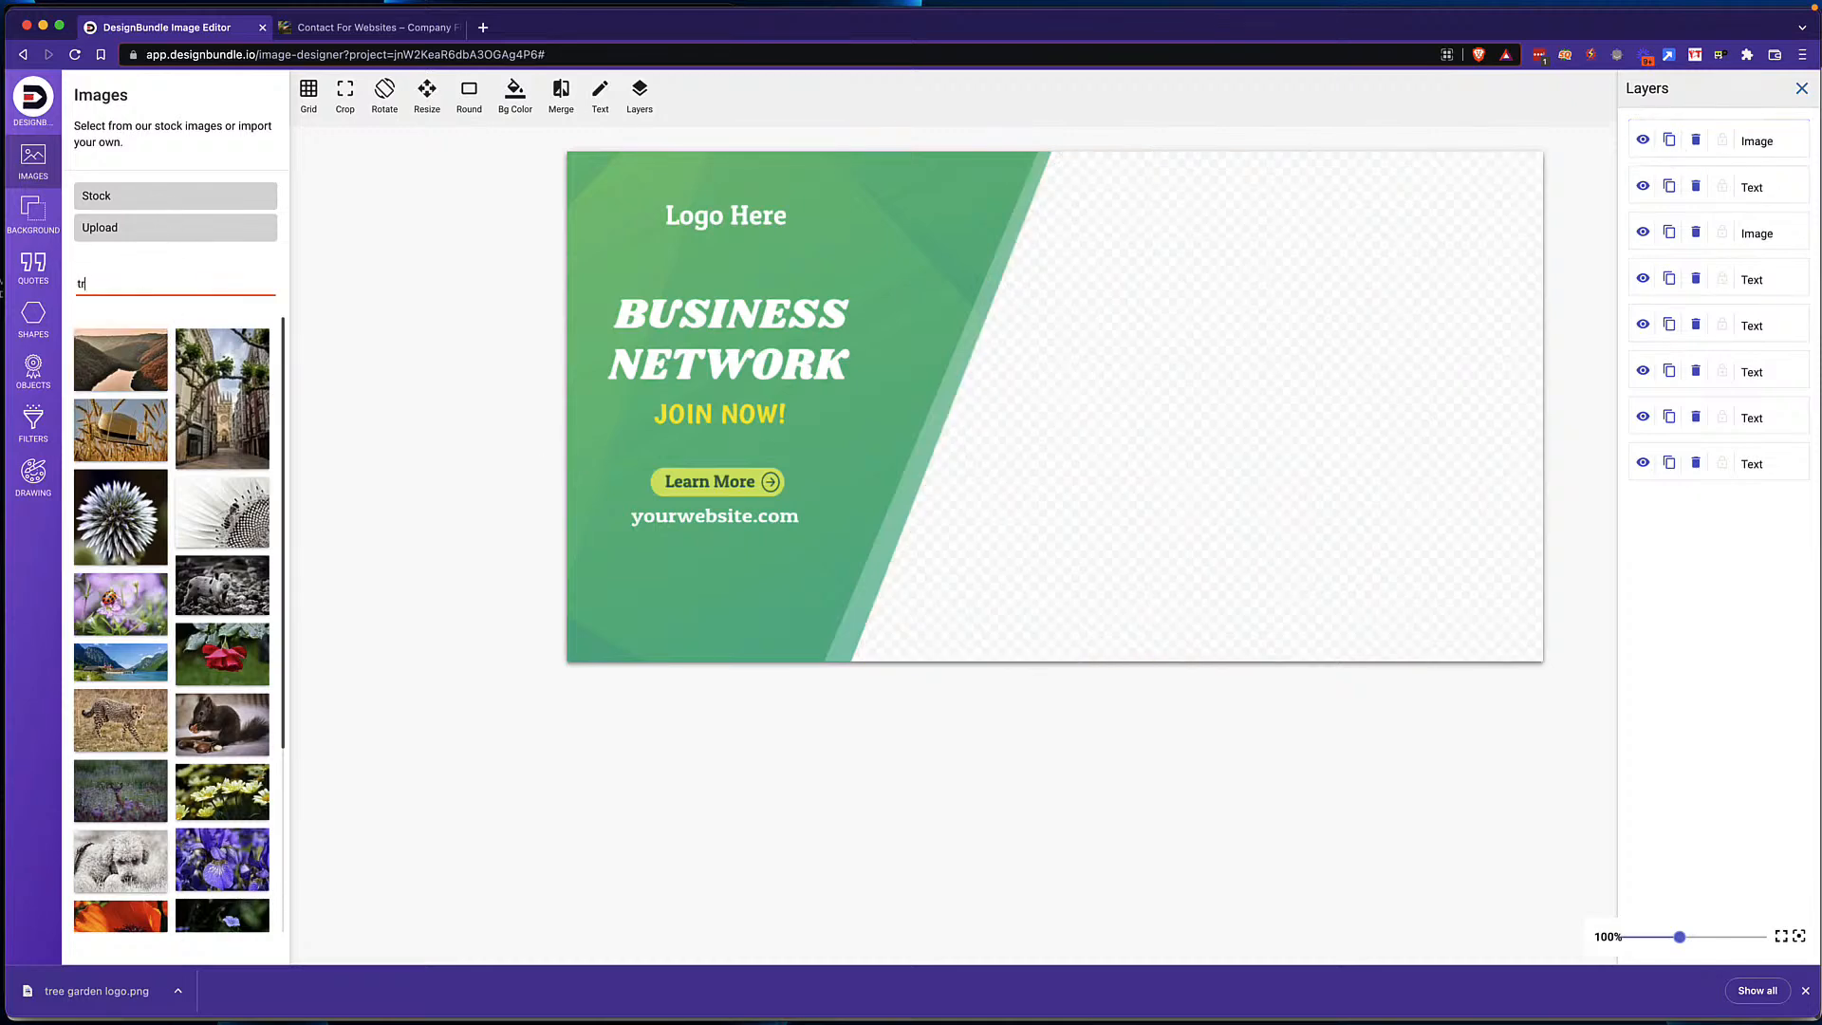
pyautogui.write('ees')
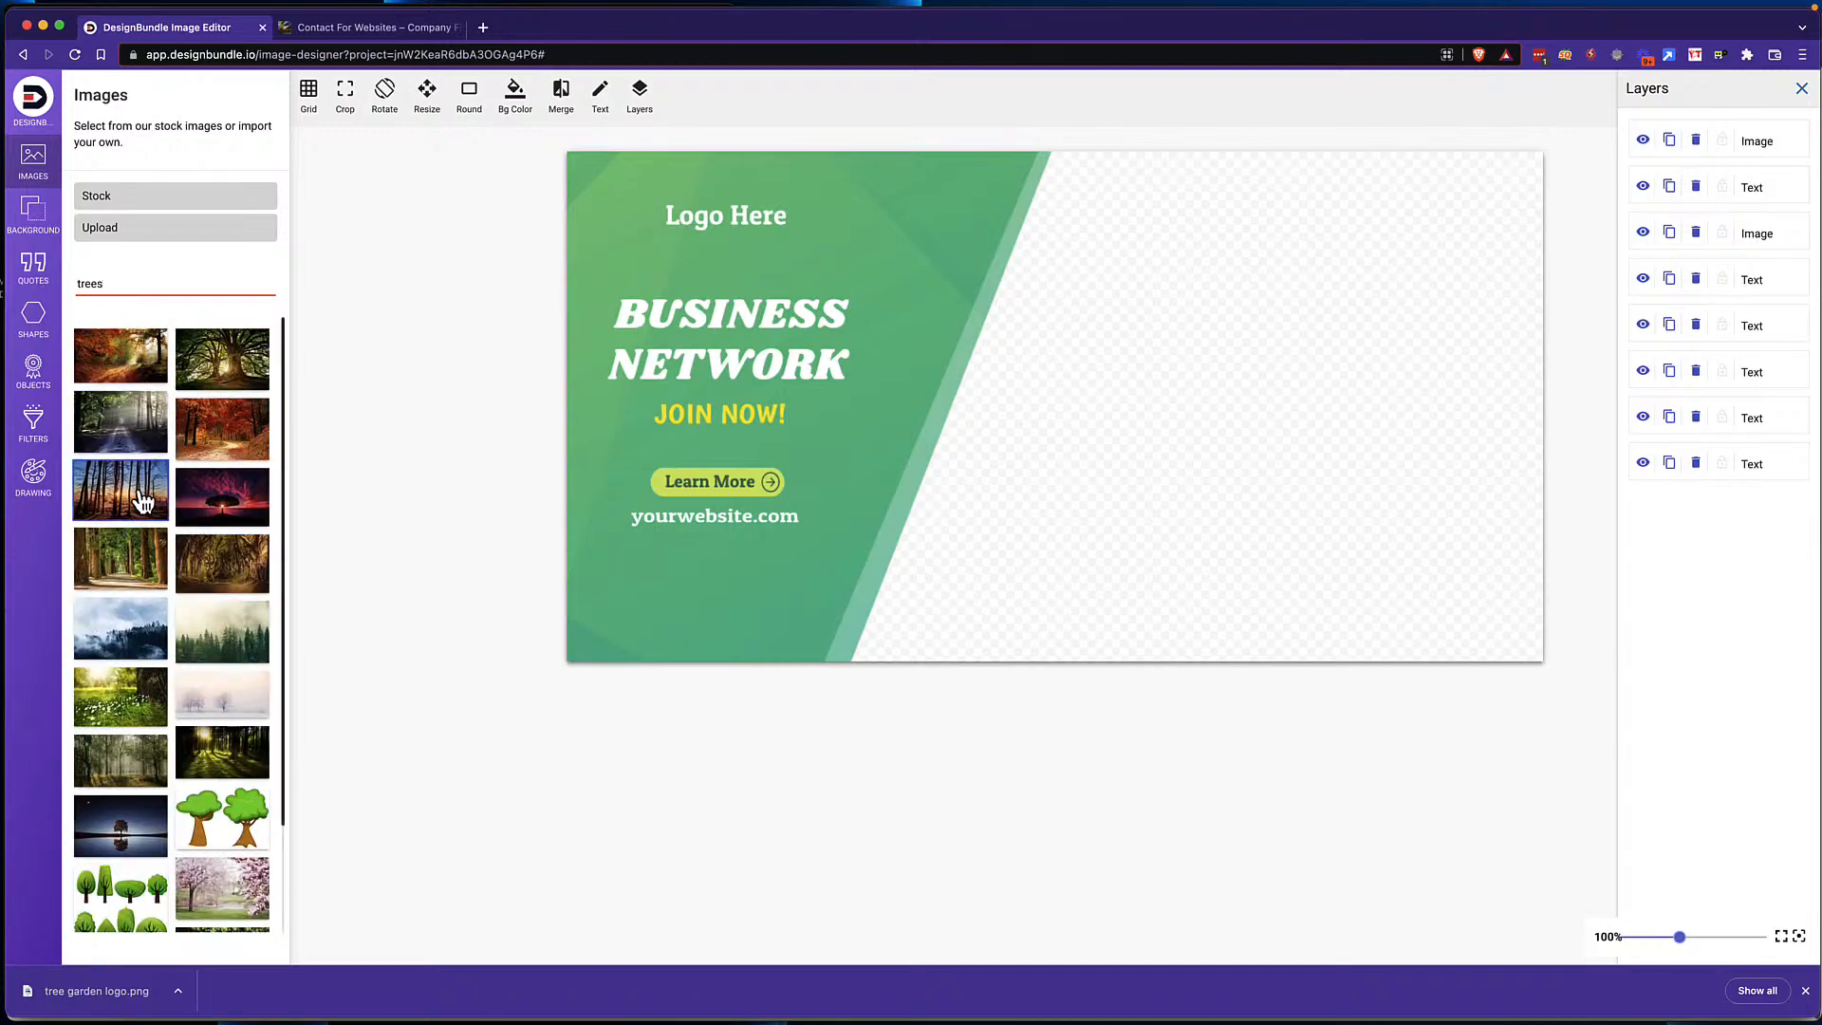
pyautogui.click(114, 567)
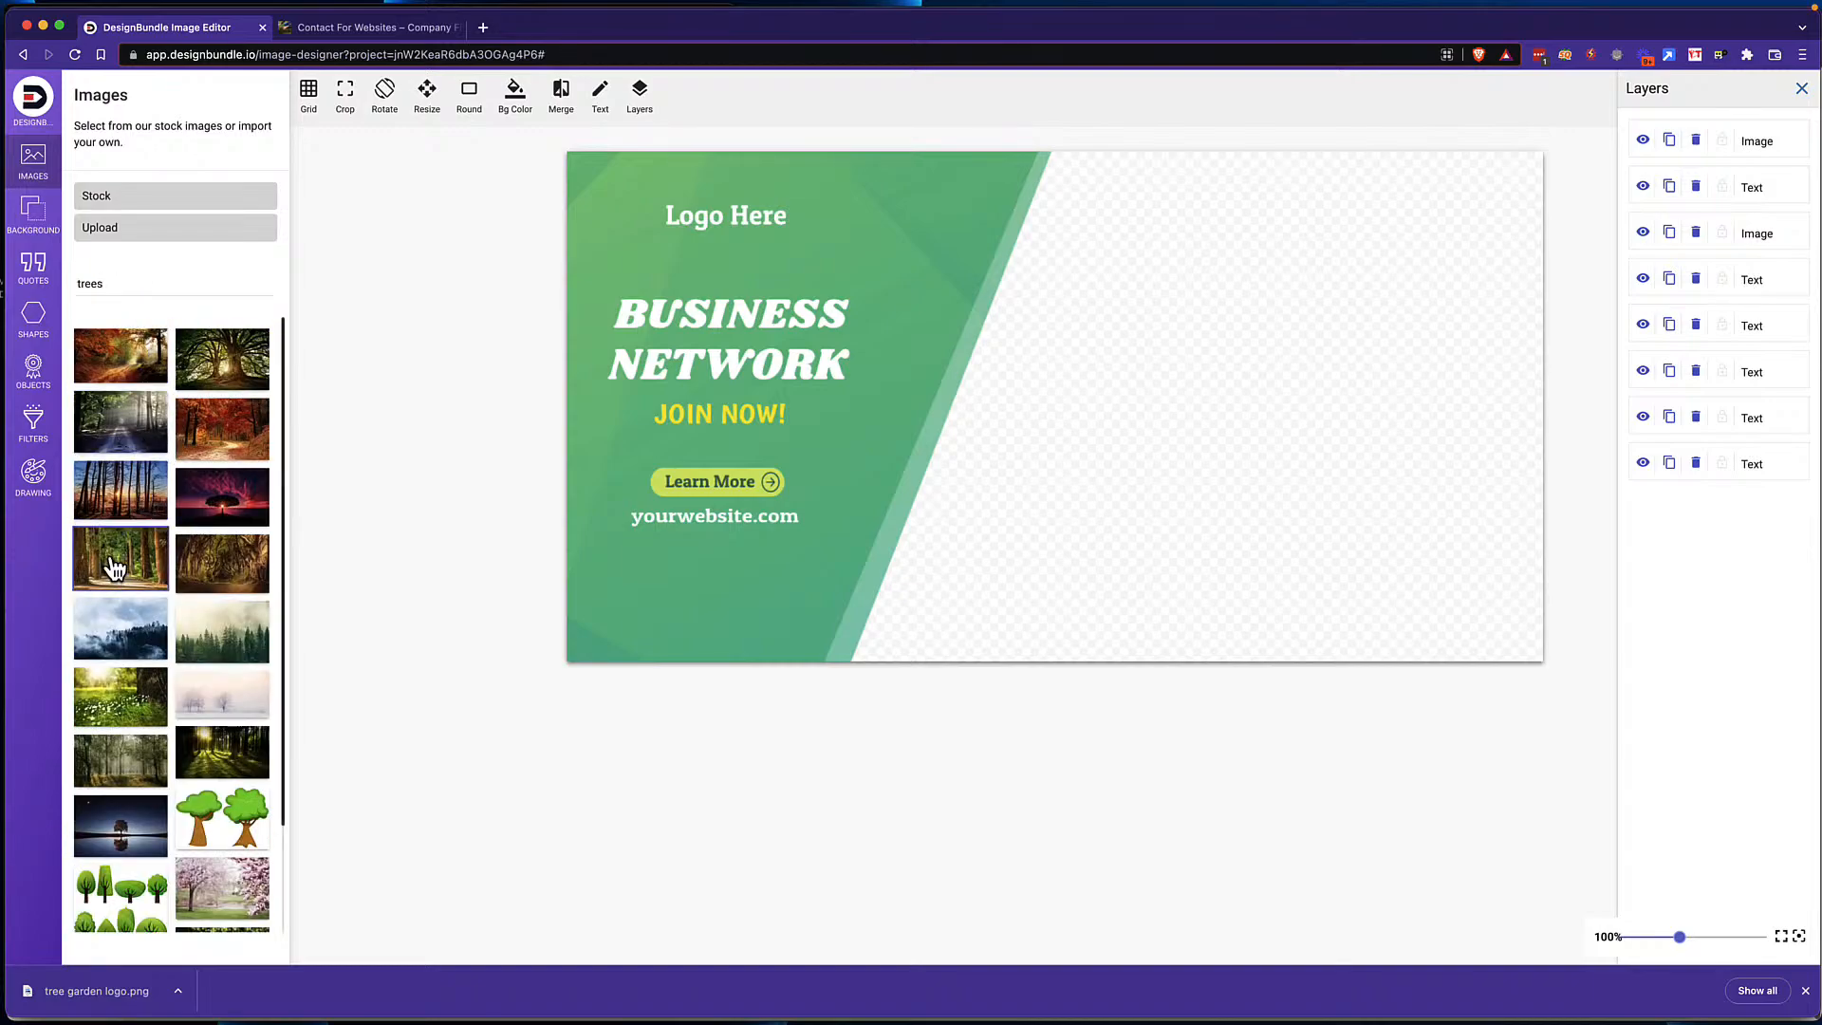
# Step: Enlarge the tree-lined path photo and position it over the empty area beside the green panel
pyautogui.moveTo(1196, 443); pyautogui.dragTo(1231, 334)
pyautogui.moveTo(1353, 477); pyautogui.dragTo(1541, 778)
pyautogui.moveTo(1292, 470); pyautogui.dragTo(1279, 511)
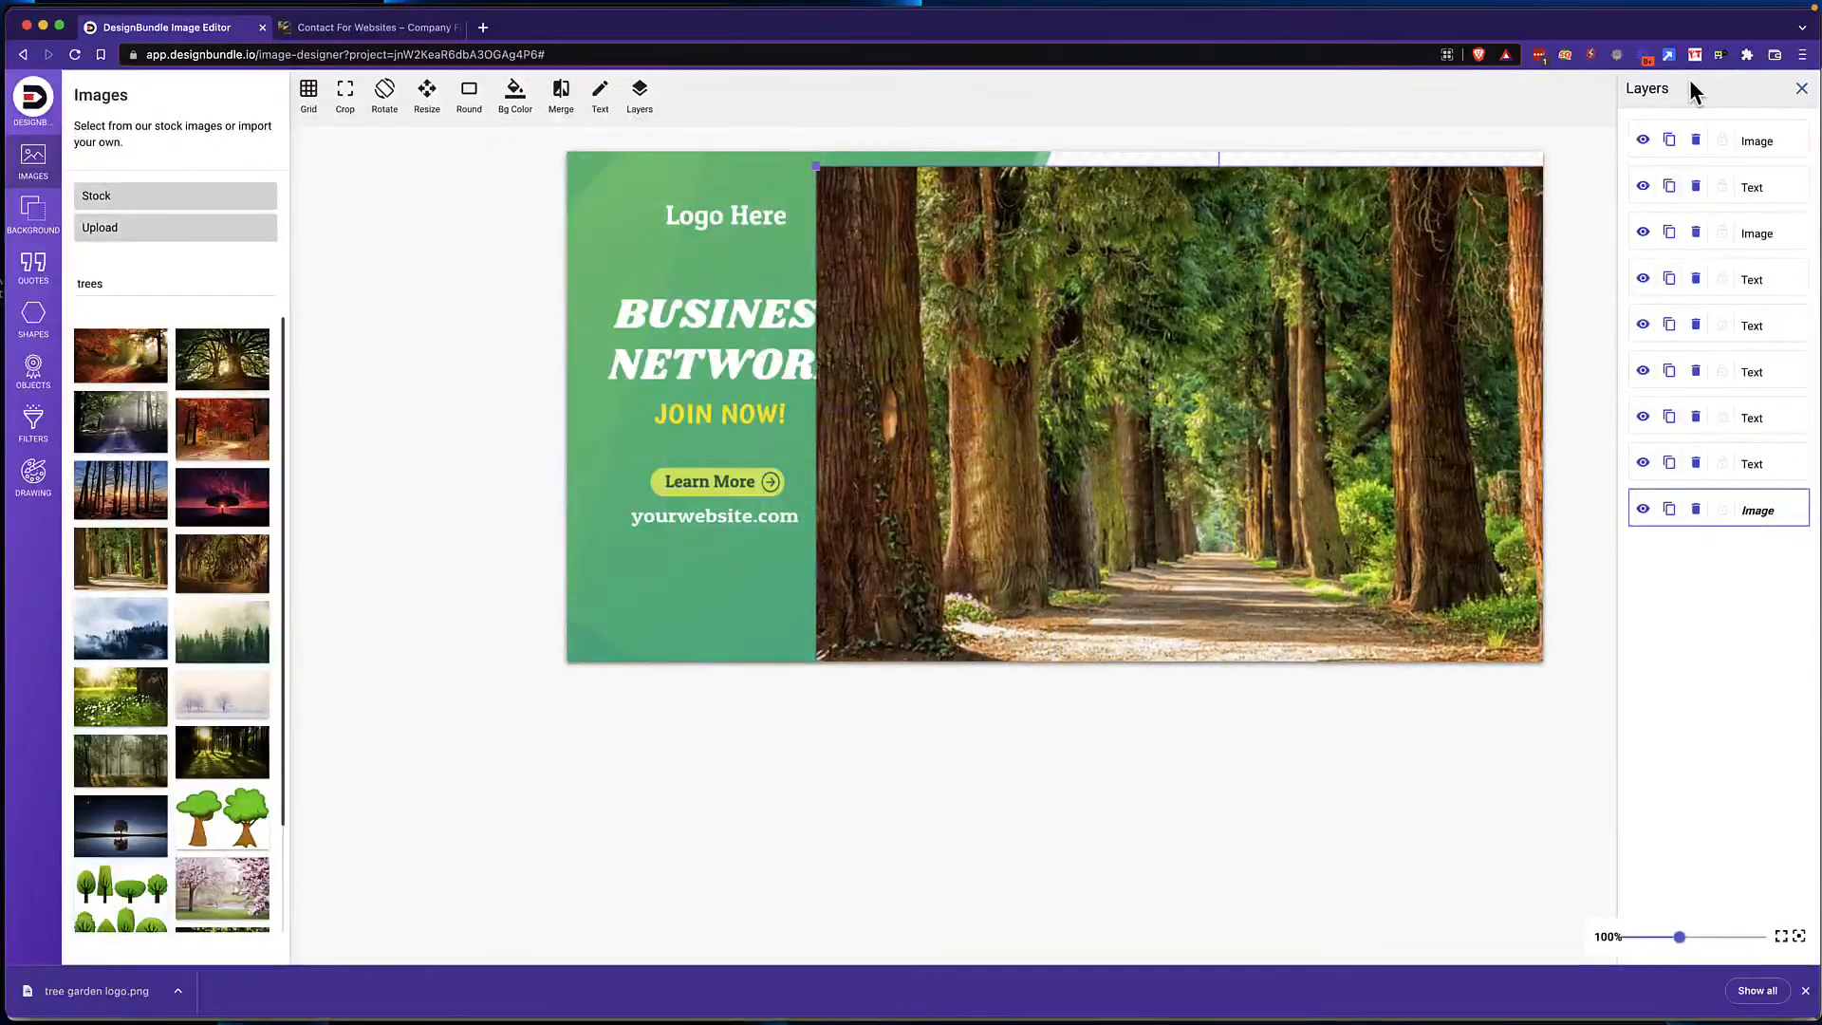
# Step: Reorder the layers so the tree-lined path photo sits behind the green panel and fills the open area
pyautogui.moveTo(1796, 144)
pyautogui.mouseDown()
pyautogui.moveTo(1797, 260)
pyautogui.moveTo(1777, 146)
pyautogui.mouseUp()
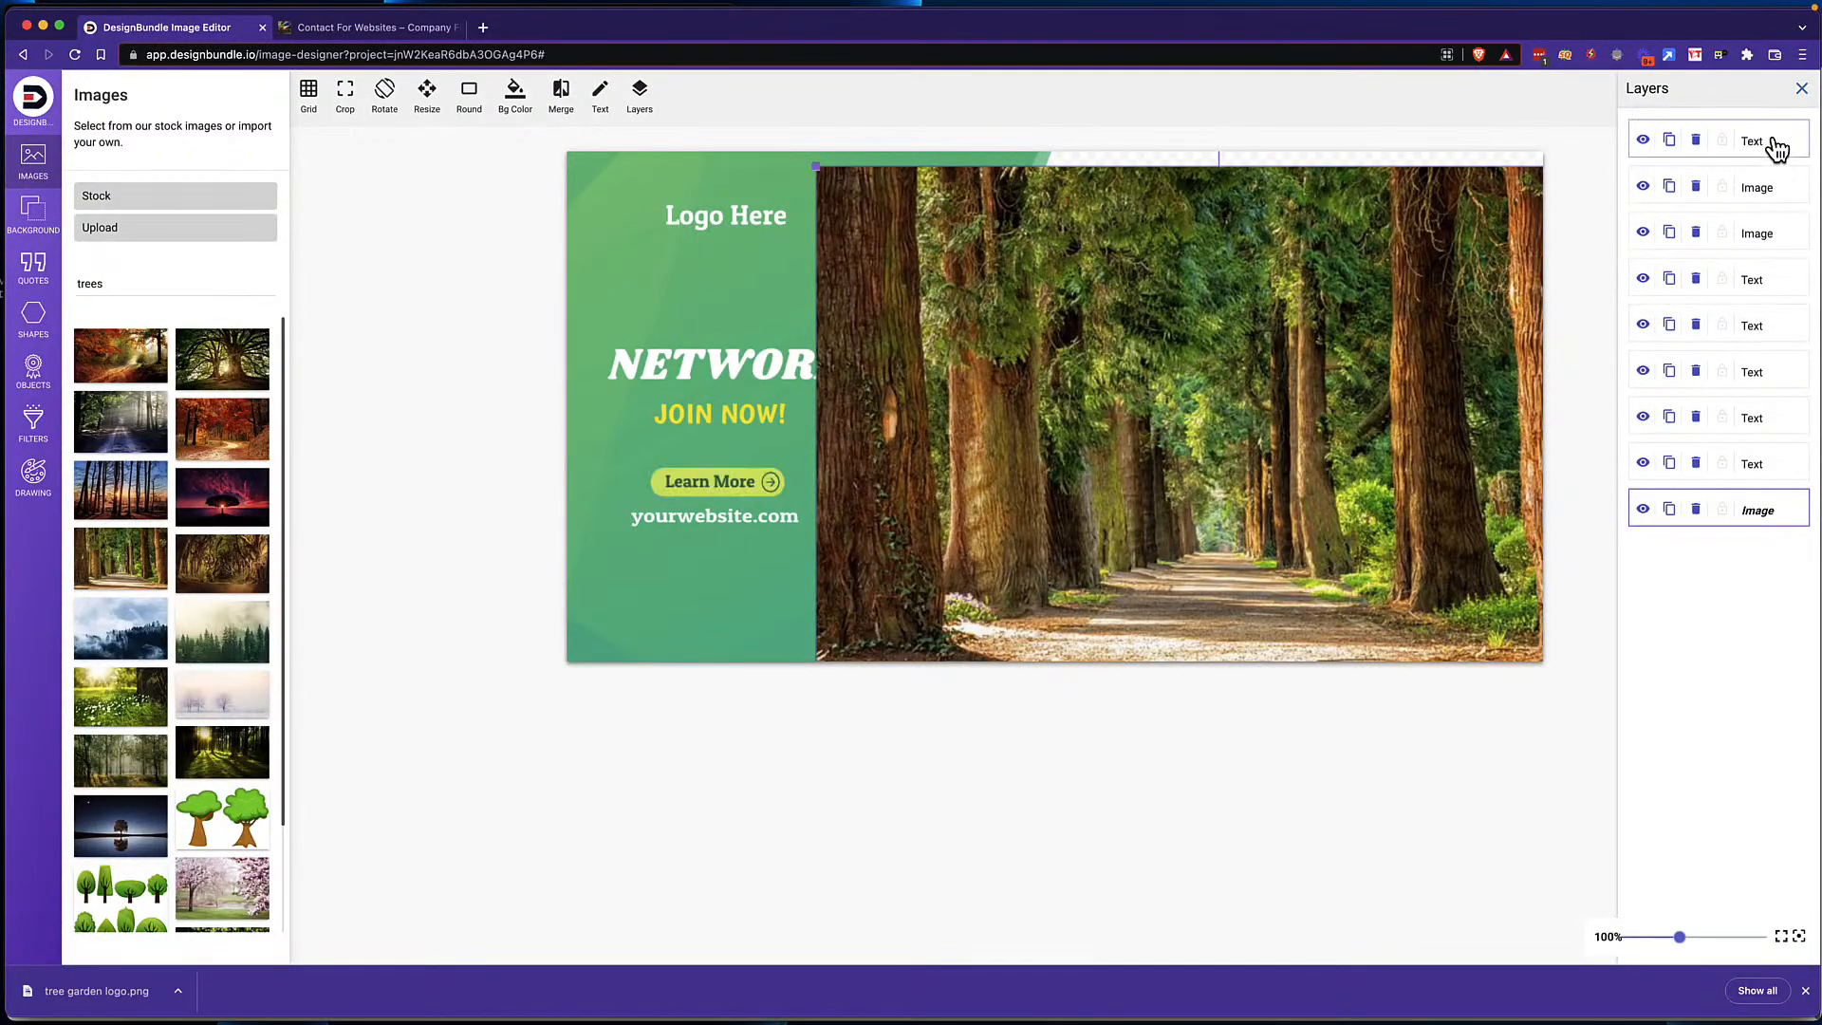
pyautogui.moveTo(1318, 283); pyautogui.dragTo(1296, 259)
pyautogui.click(1767, 149)
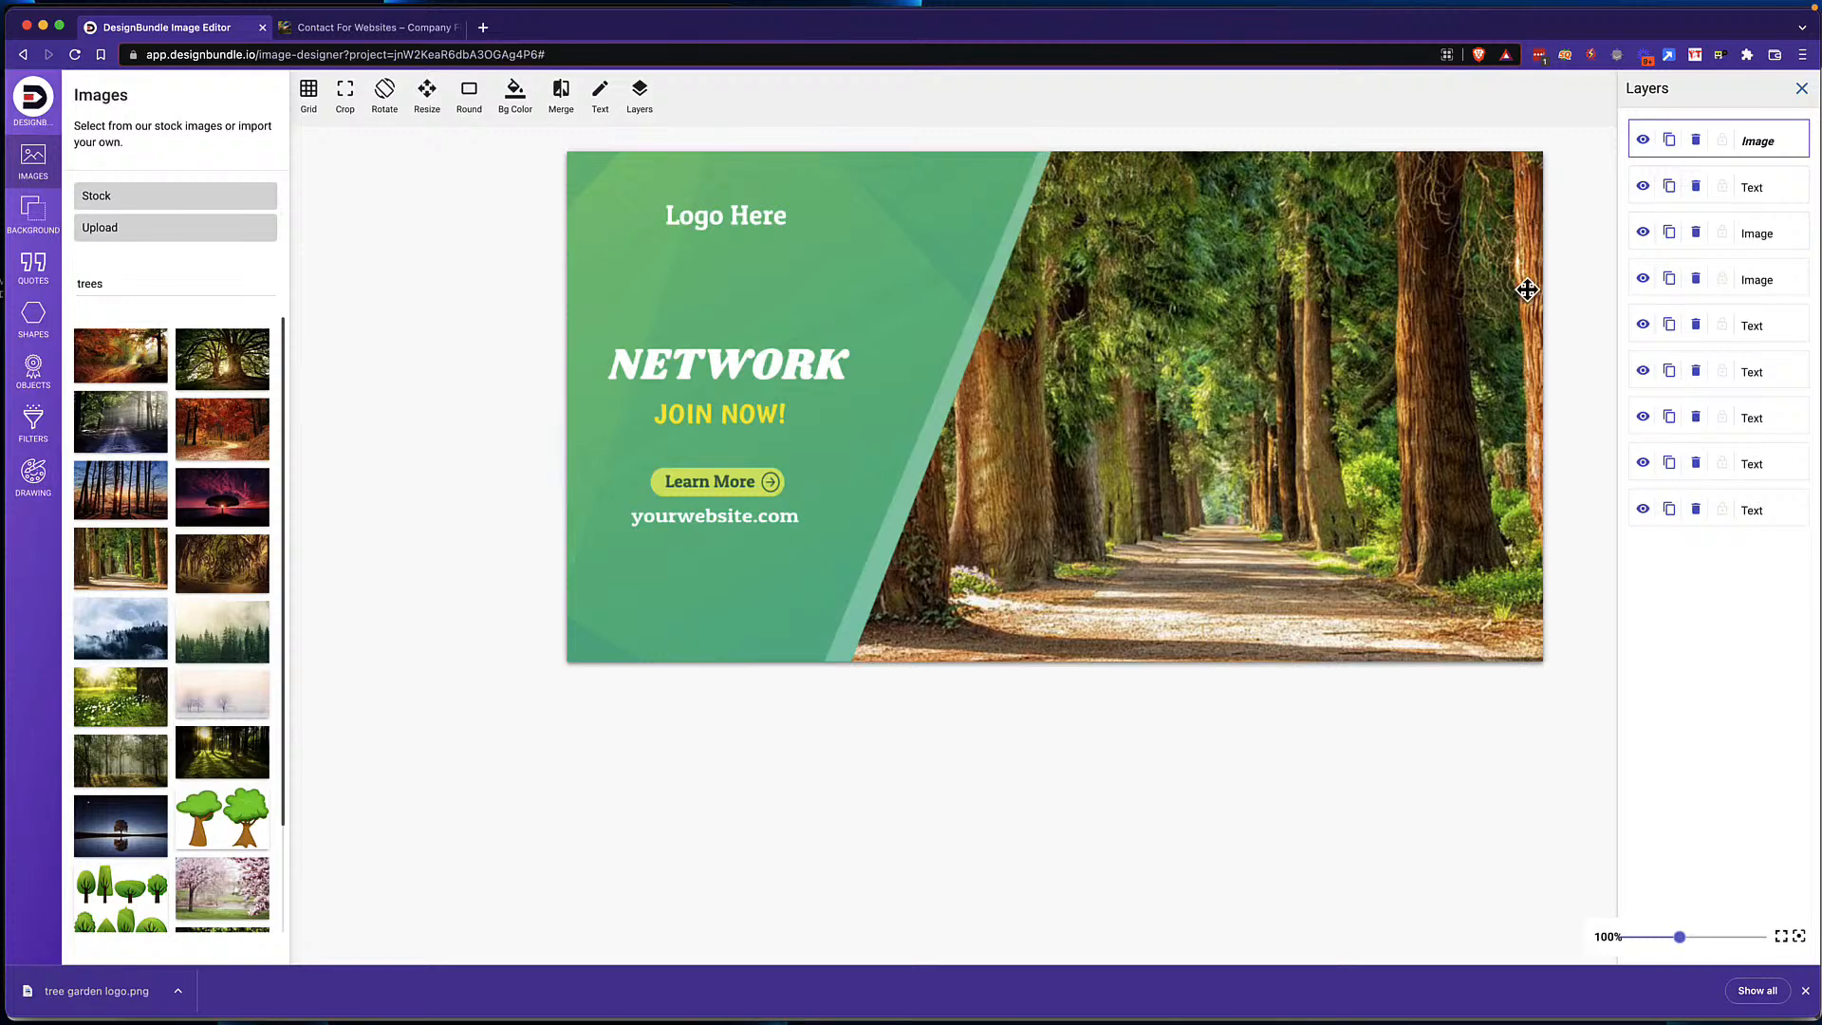
# Step: Select the "Logo Here" placeholder text for editing and open the image upload options
pyautogui.click(747, 222)
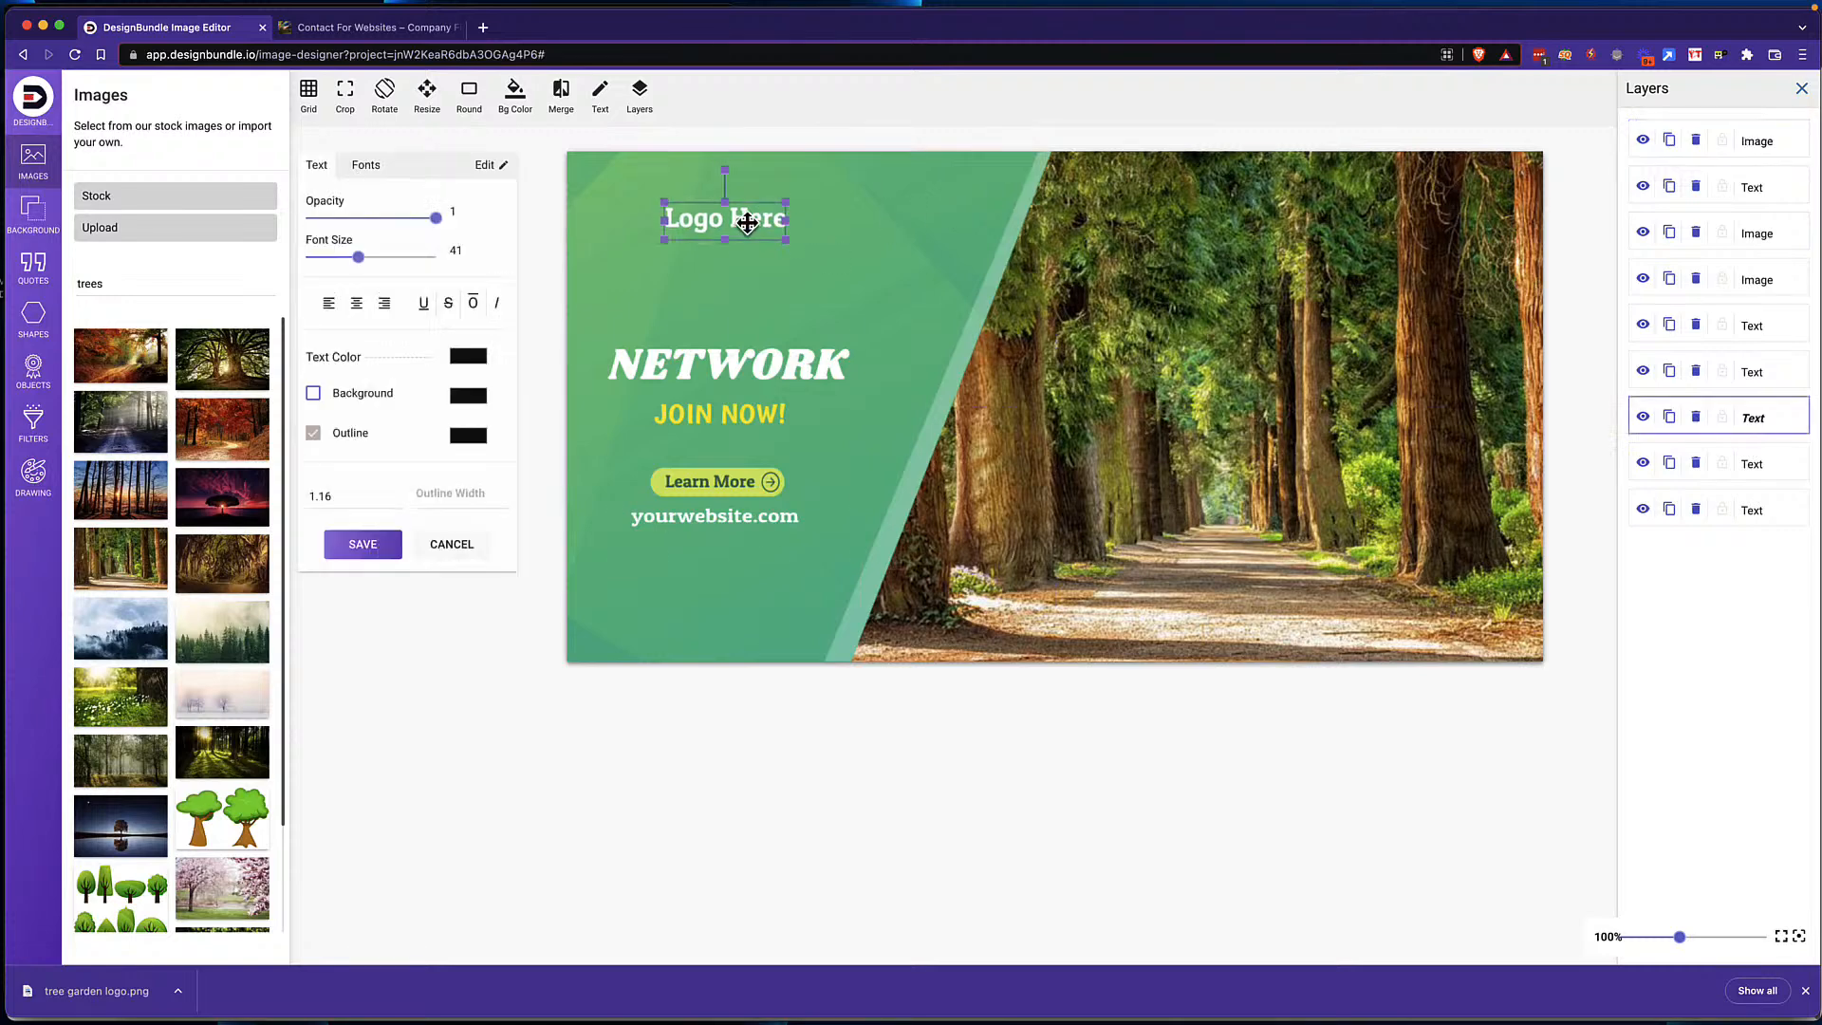
pyautogui.click(748, 222)
pyautogui.click(200, 238)
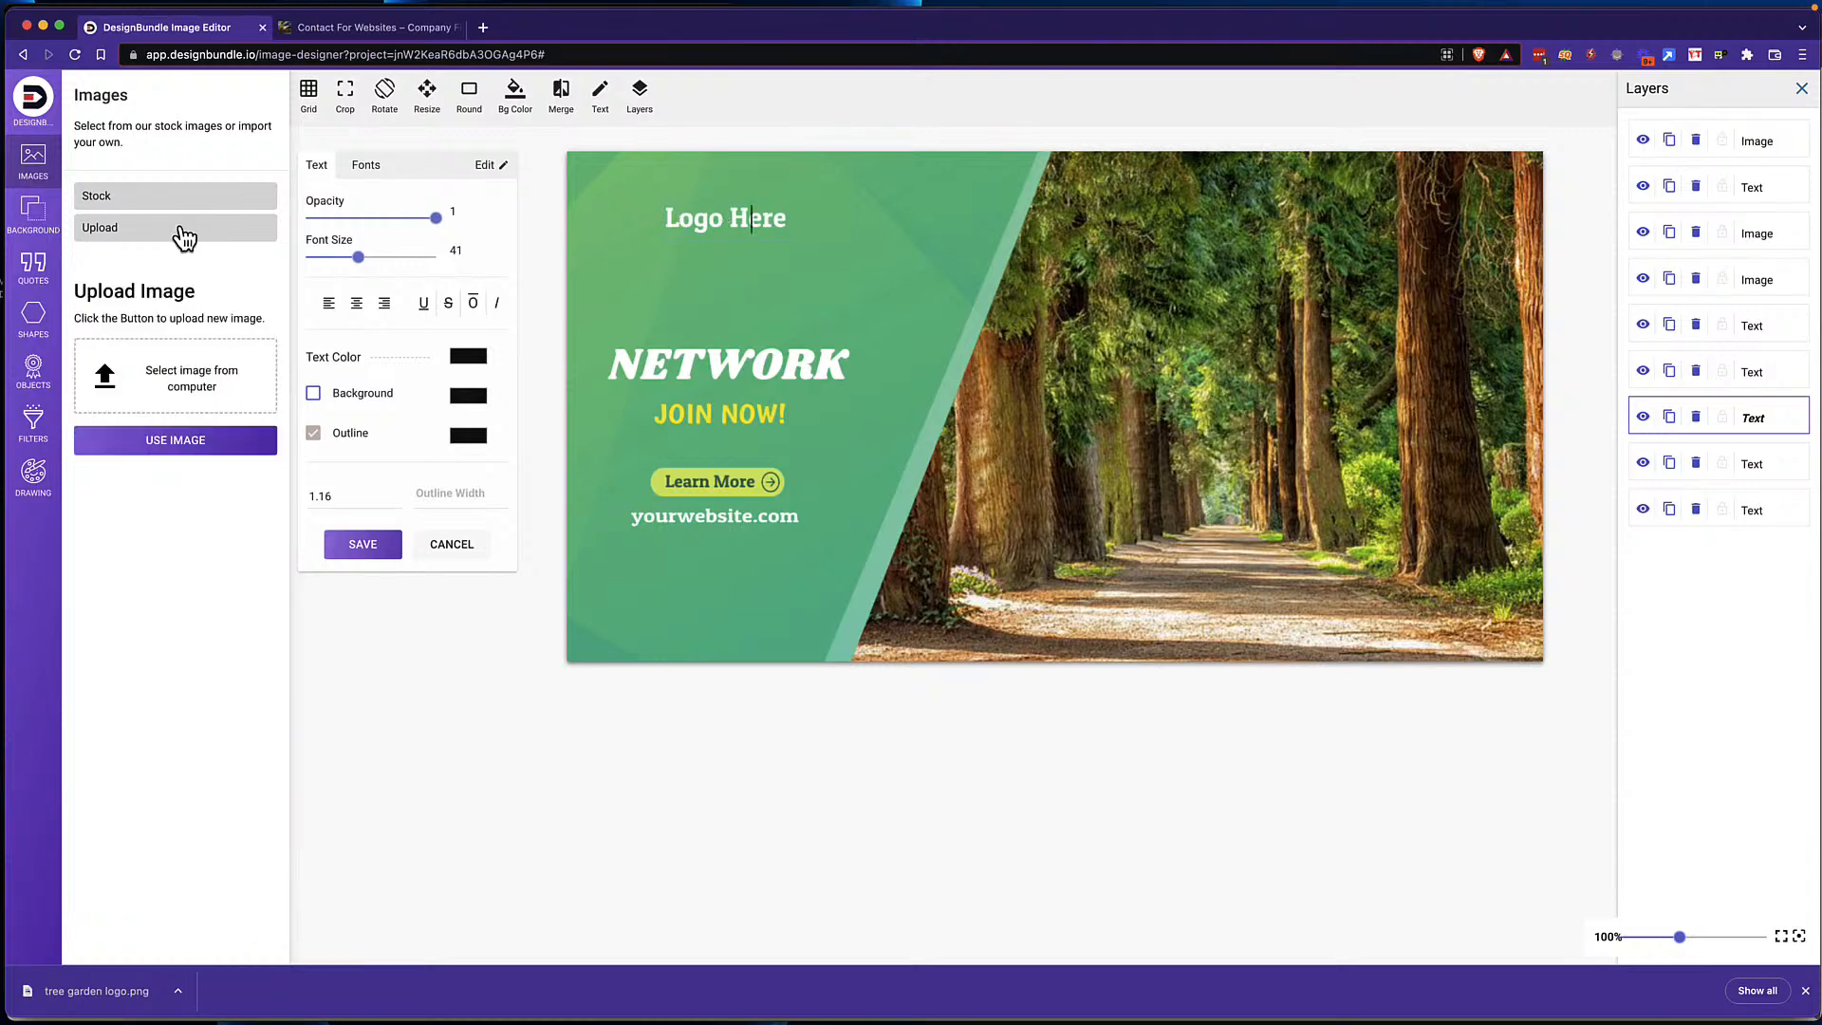
# Step: Try to add the downloaded tree garden logo.png to the image upload area directly from the browser's downloads
pyautogui.moveTo(95, 991); pyautogui.dragTo(167, 474)
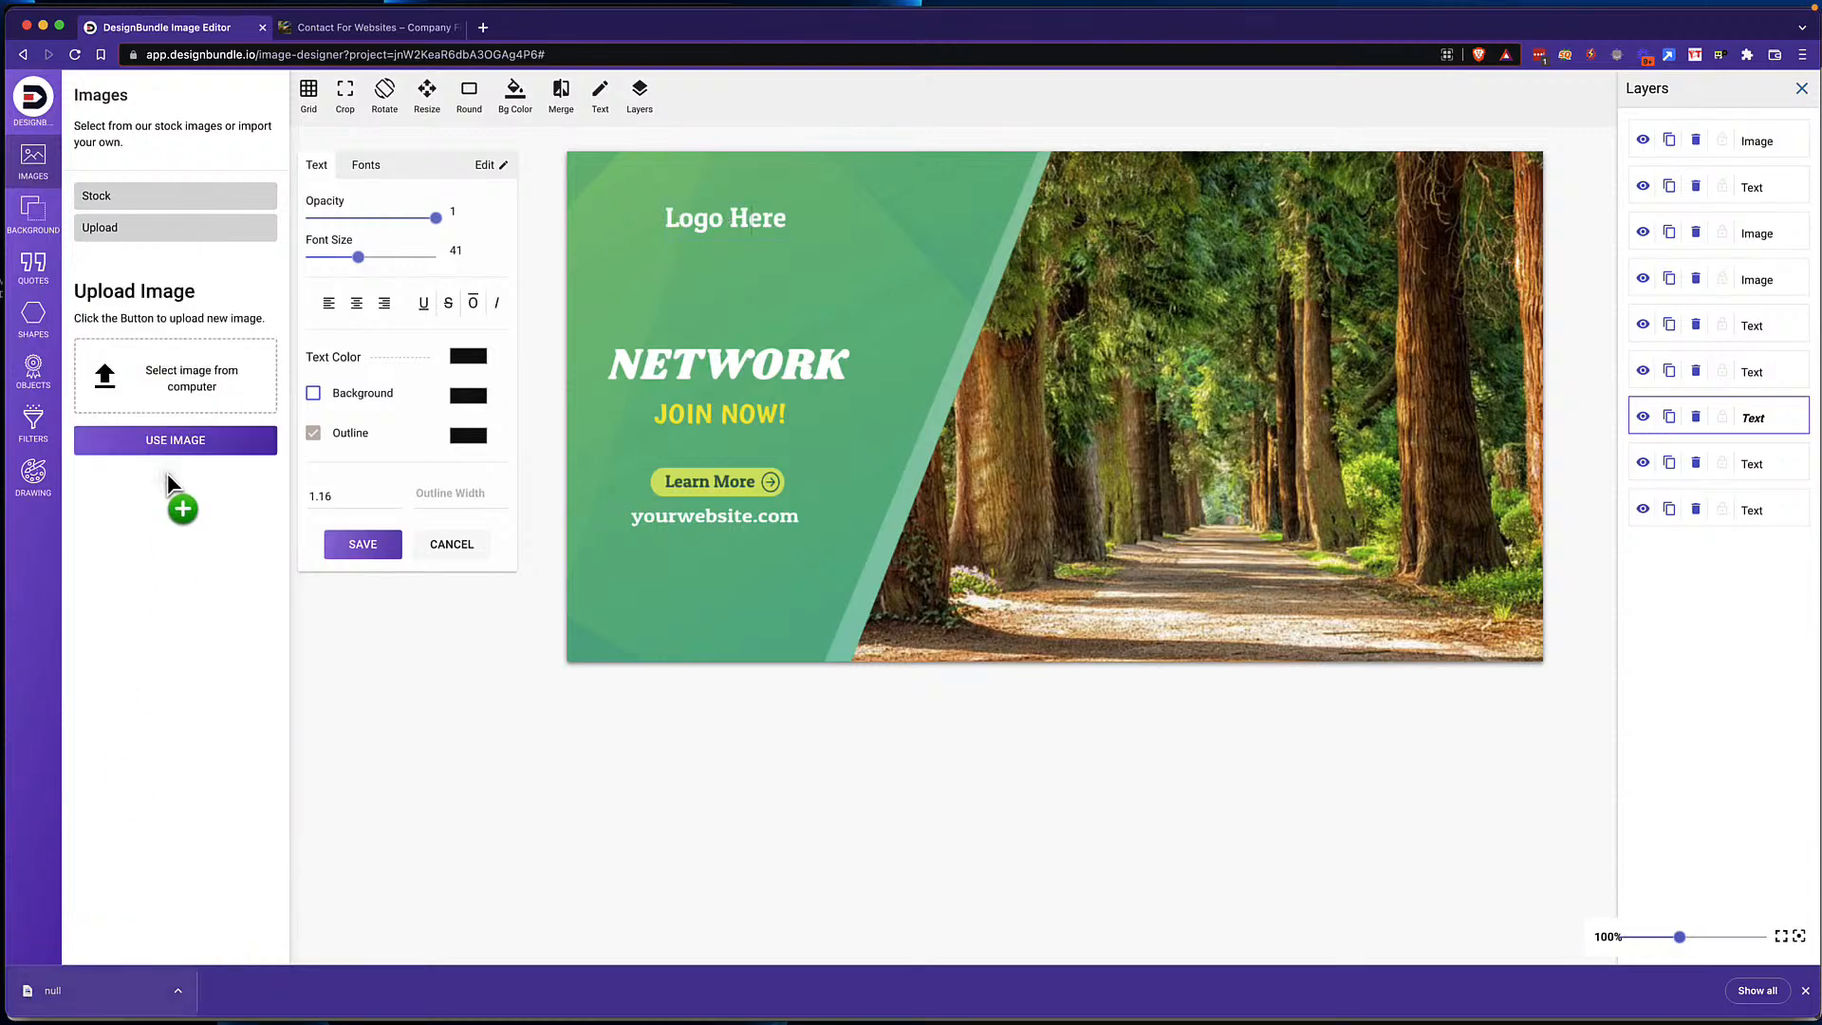
pyautogui.moveTo(172, 381); pyautogui.dragTo(174, 383)
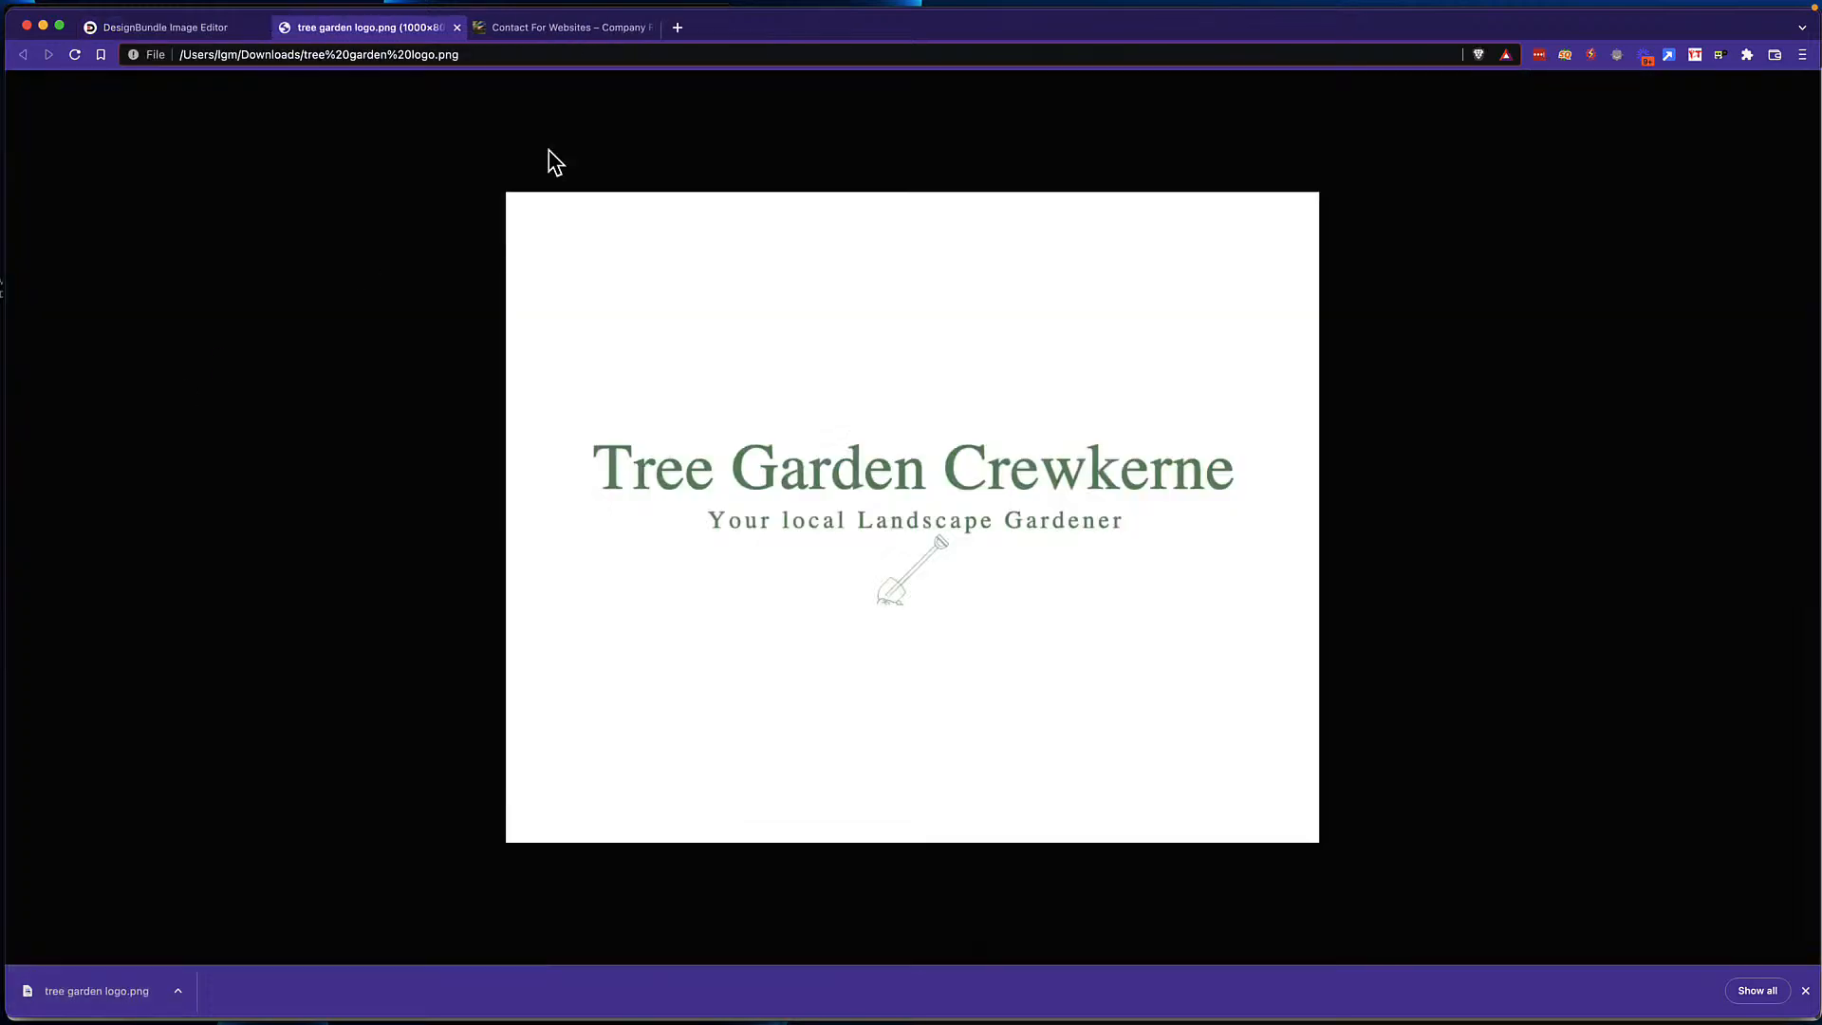
pyautogui.click(456, 29)
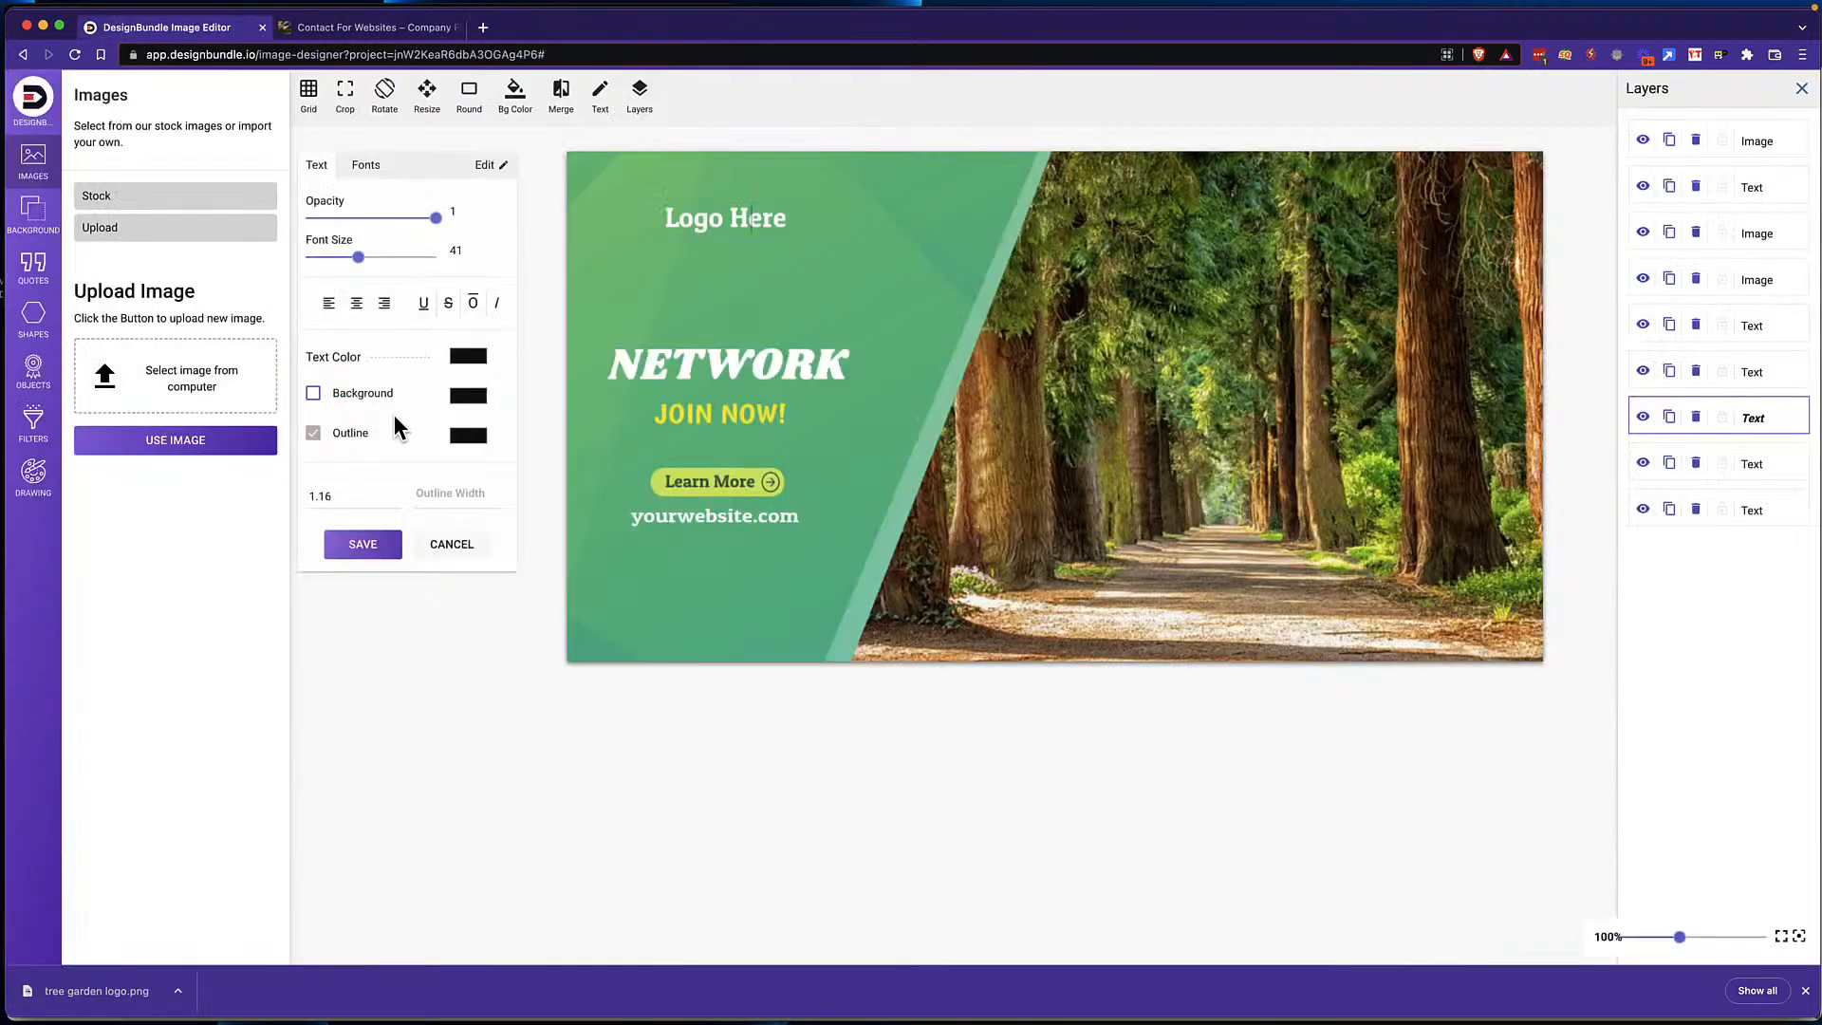
pyautogui.moveTo(76, 996); pyautogui.dragTo(162, 358)
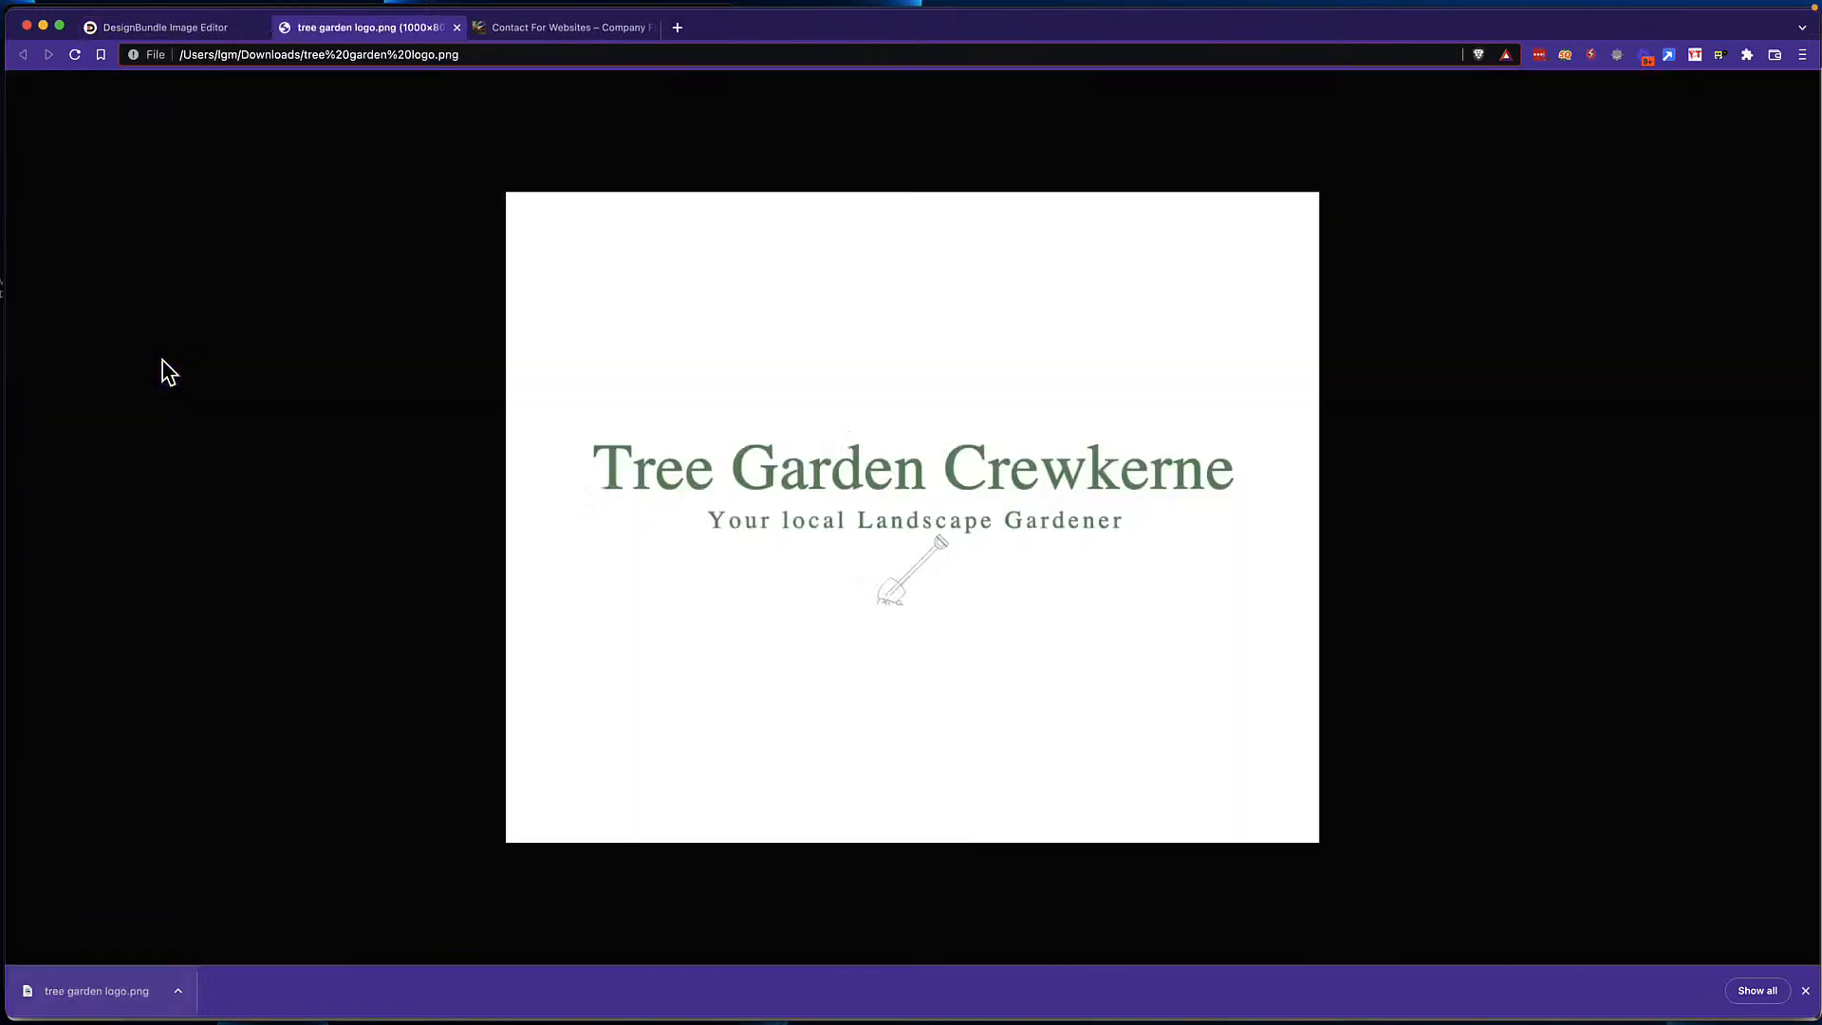
pyautogui.click(218, 29)
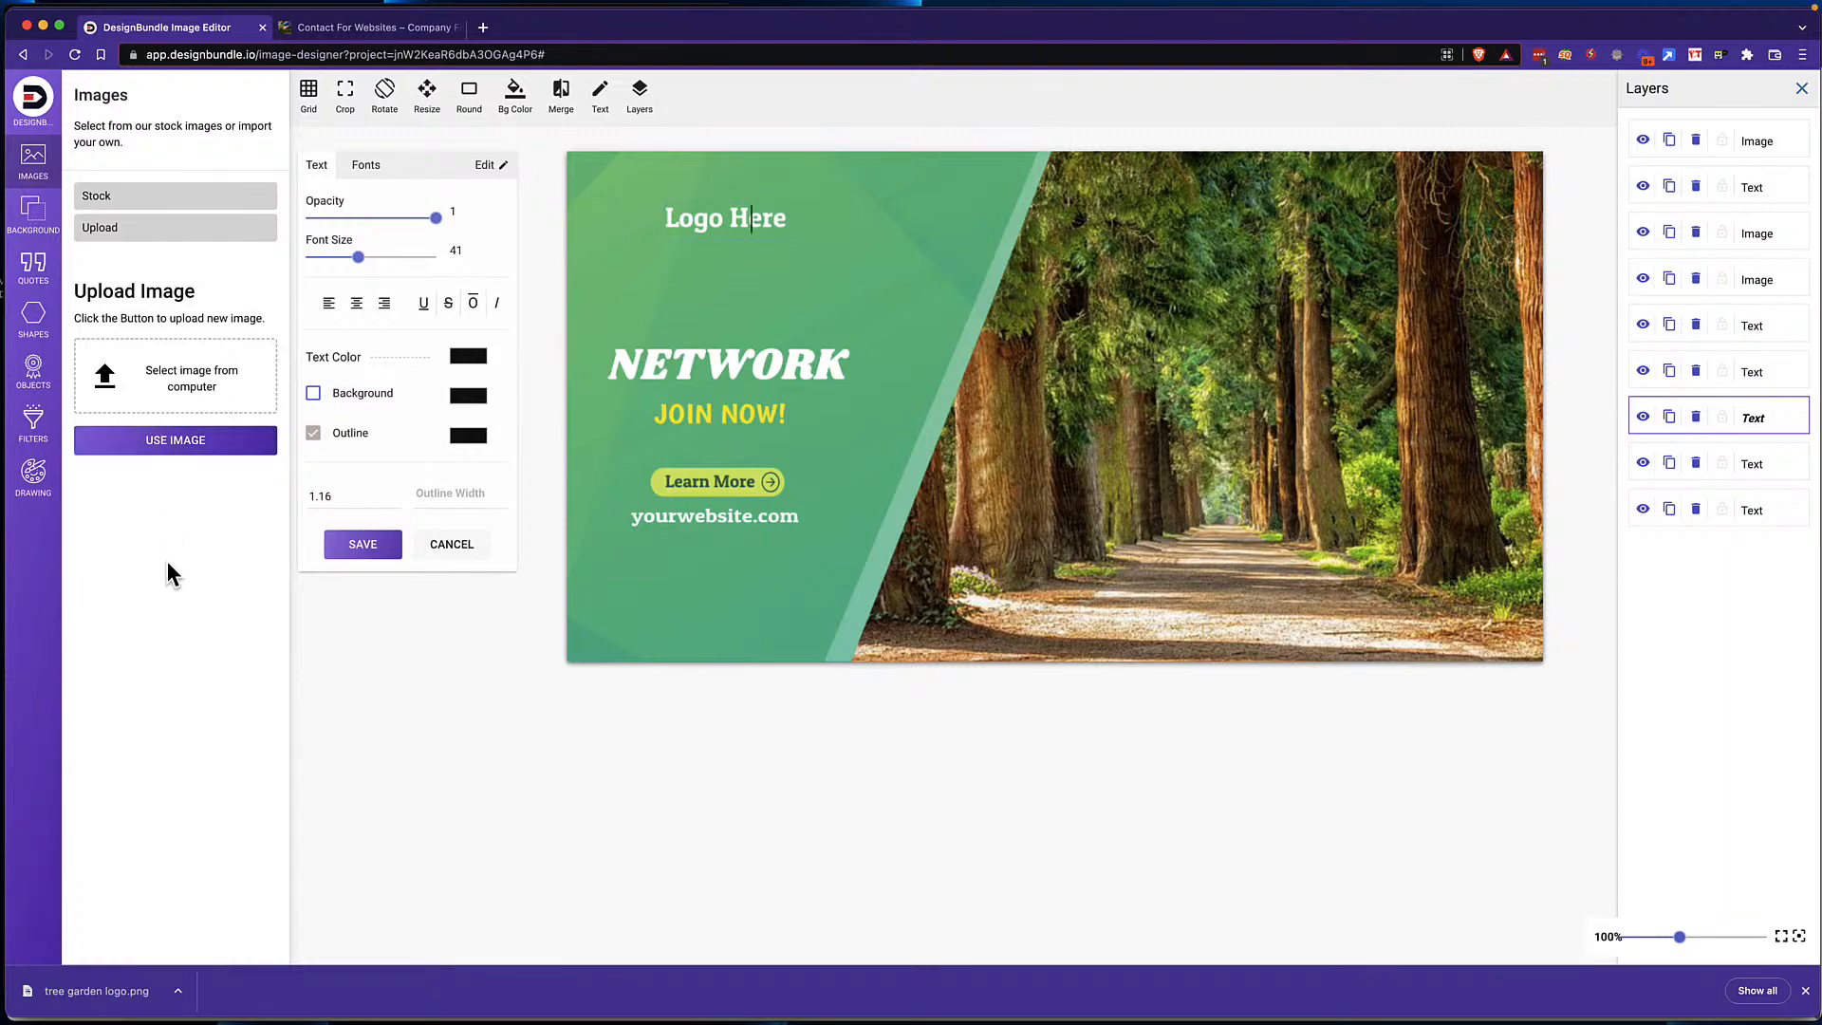
# Step: Upload tree garden logo.png from the computer's Downloads folder and insert it into the banner
pyautogui.click(141, 380)
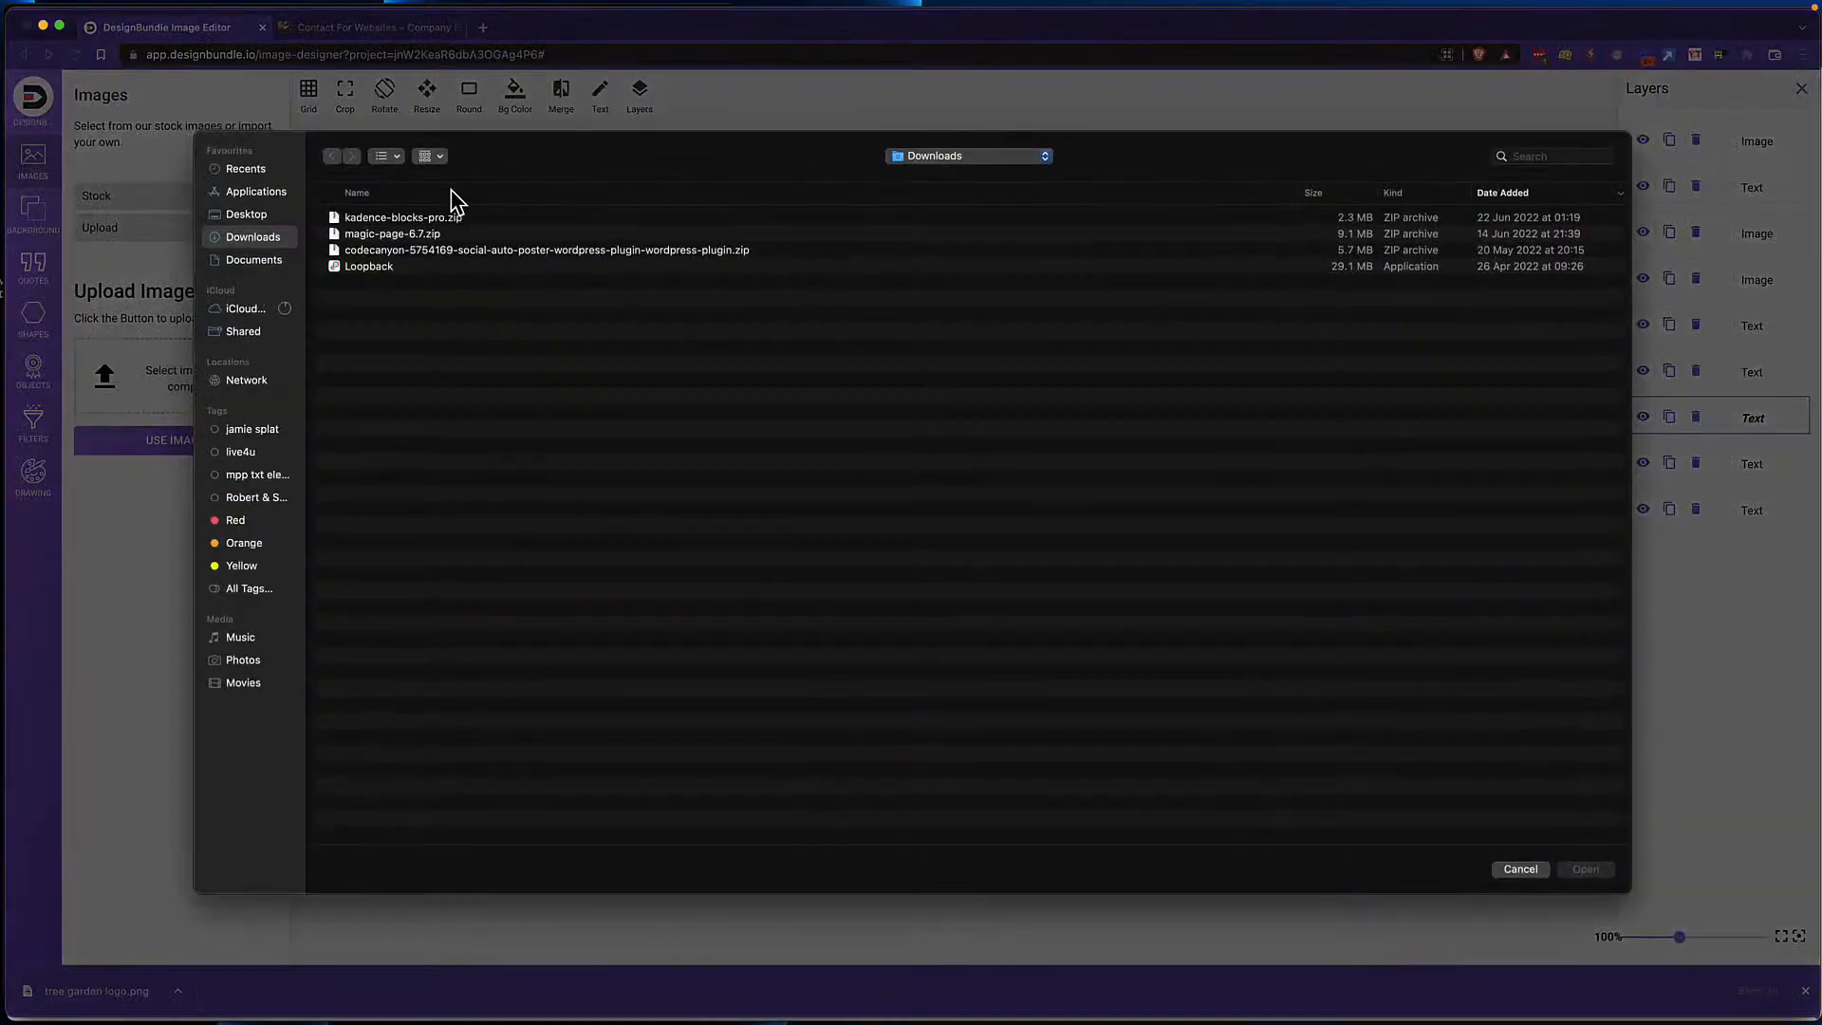
pyautogui.click(263, 217)
pyautogui.click(265, 236)
pyautogui.doubleClick(334, 219)
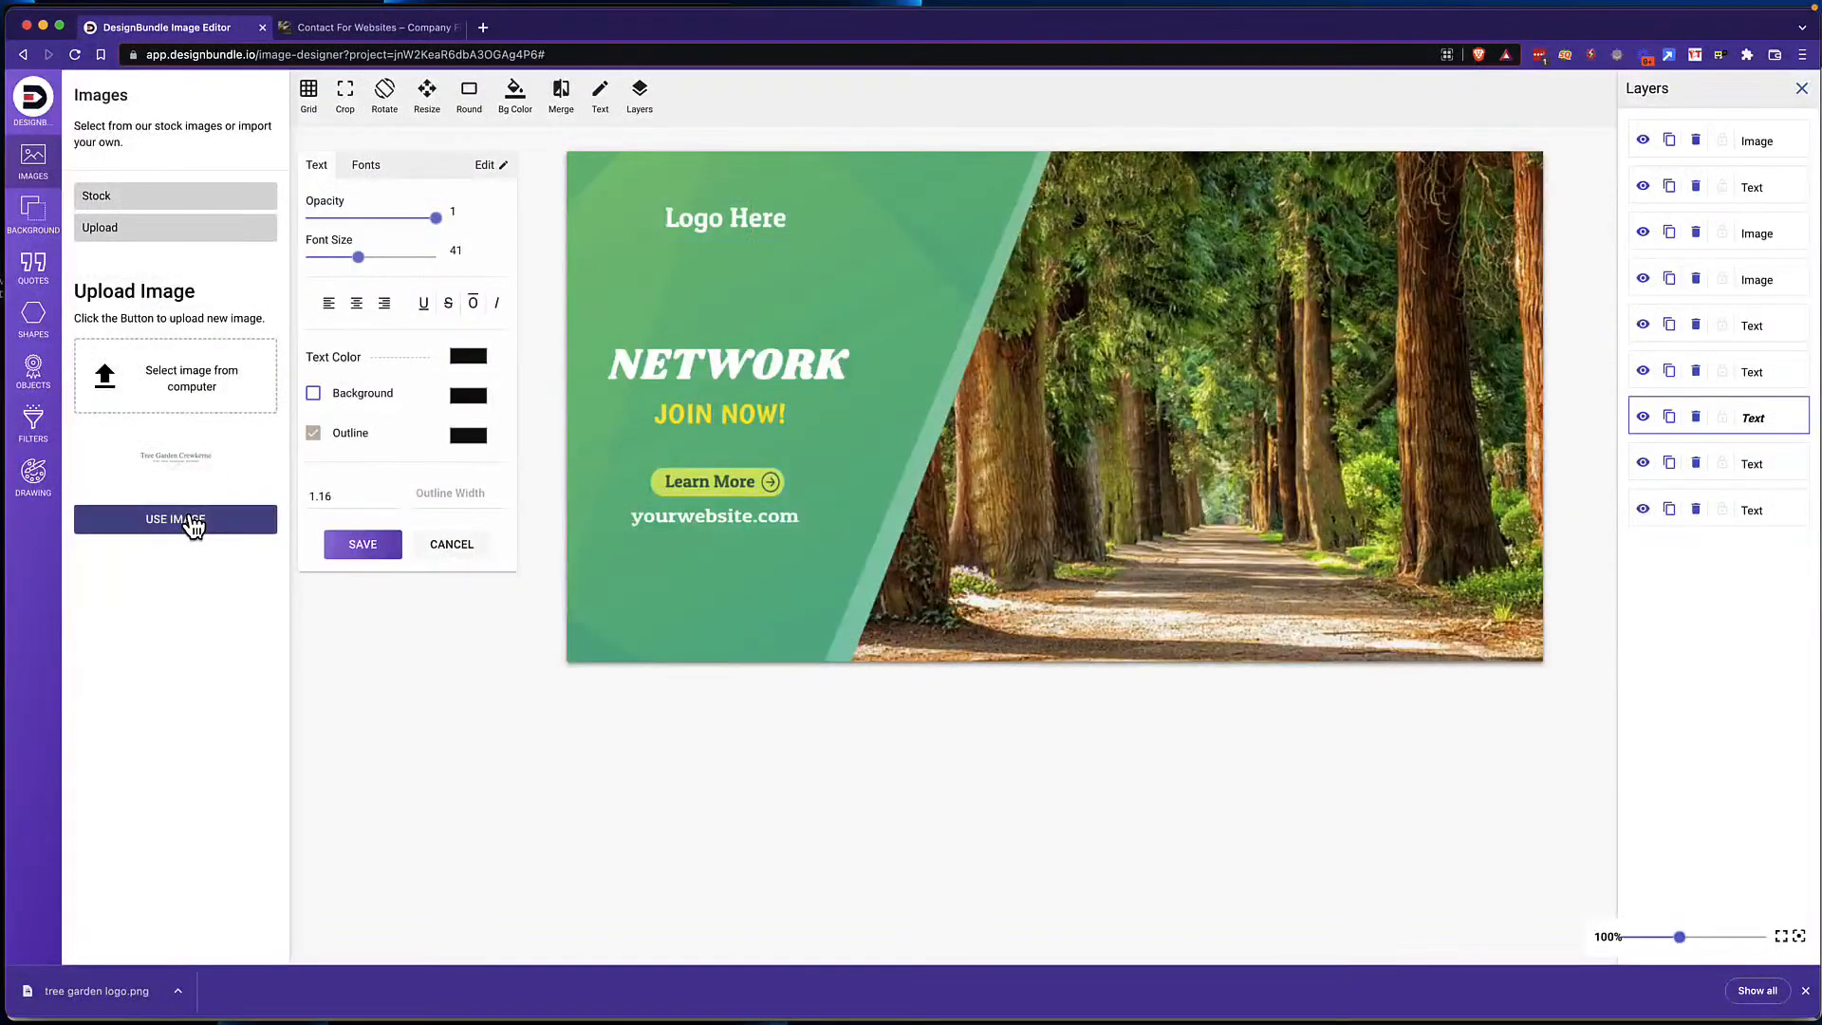
pyautogui.click(188, 522)
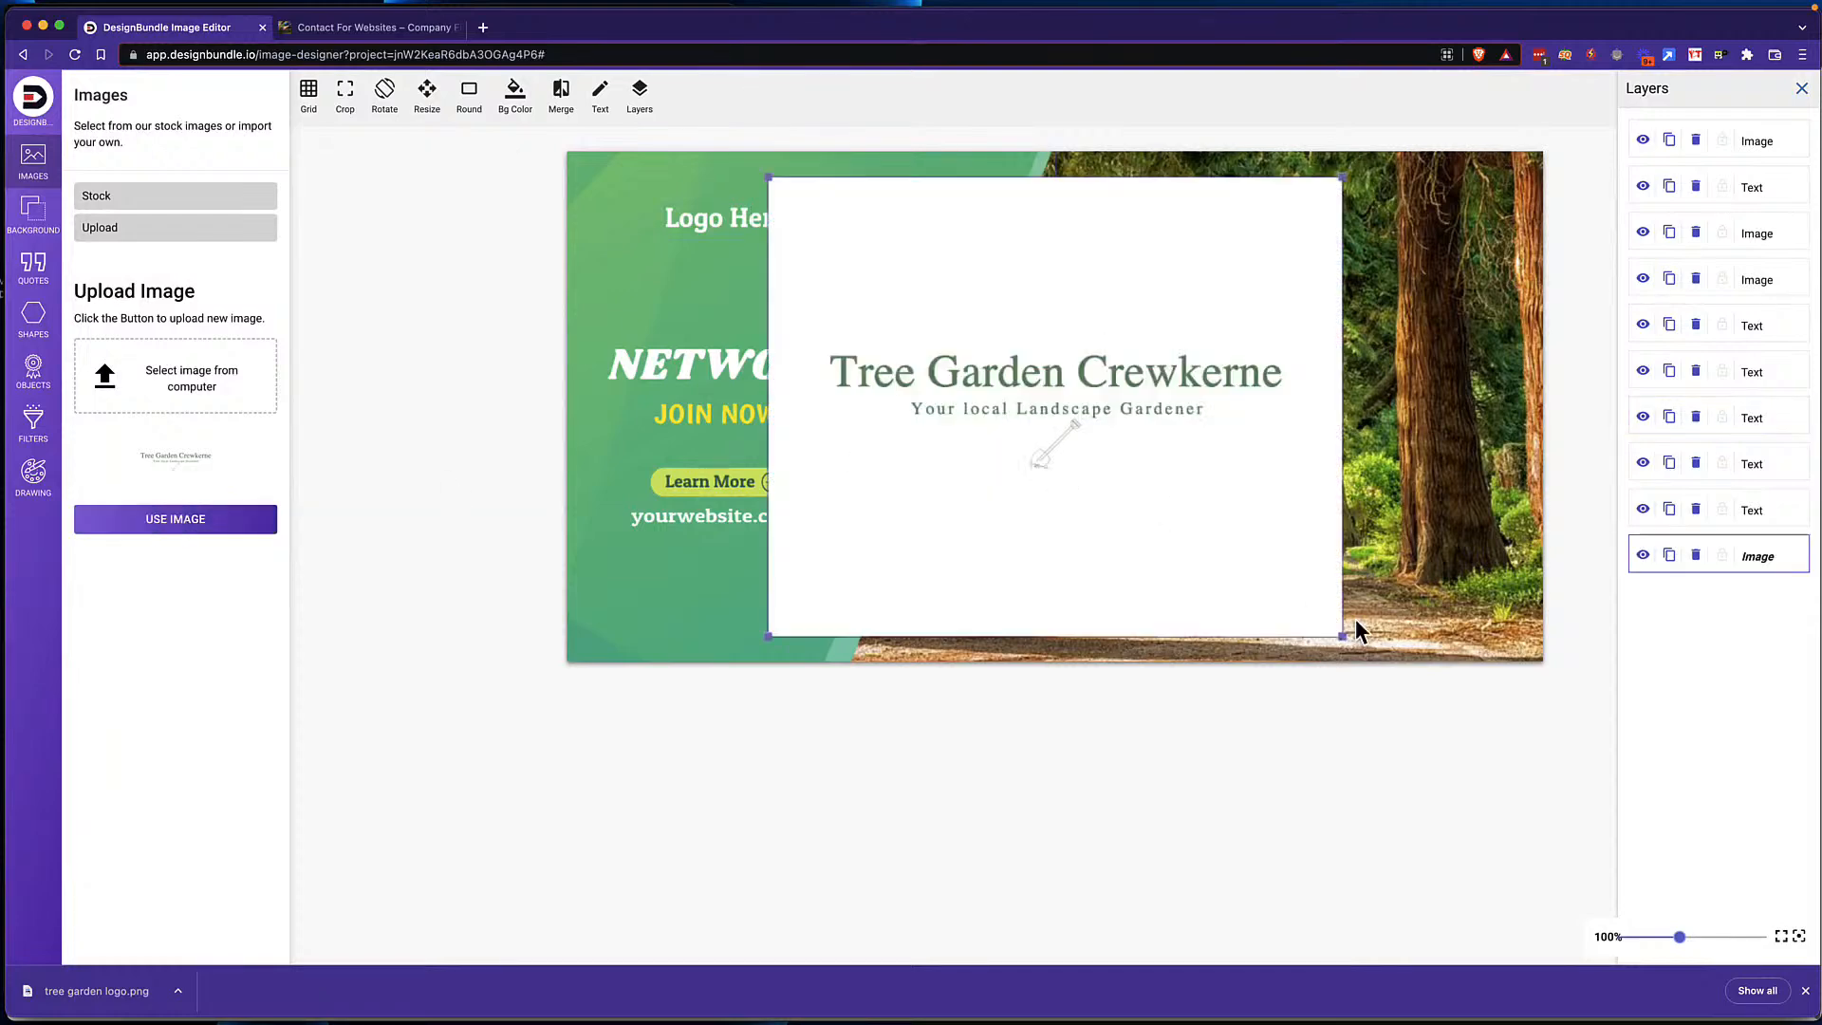
# Step: Replace the "Logo Here" placeholder with the shrunken Tree Garden Crewkerne logo, placed above the NETWORK headline on the green panel
pyautogui.moveTo(1346, 639); pyautogui.dragTo(946, 311)
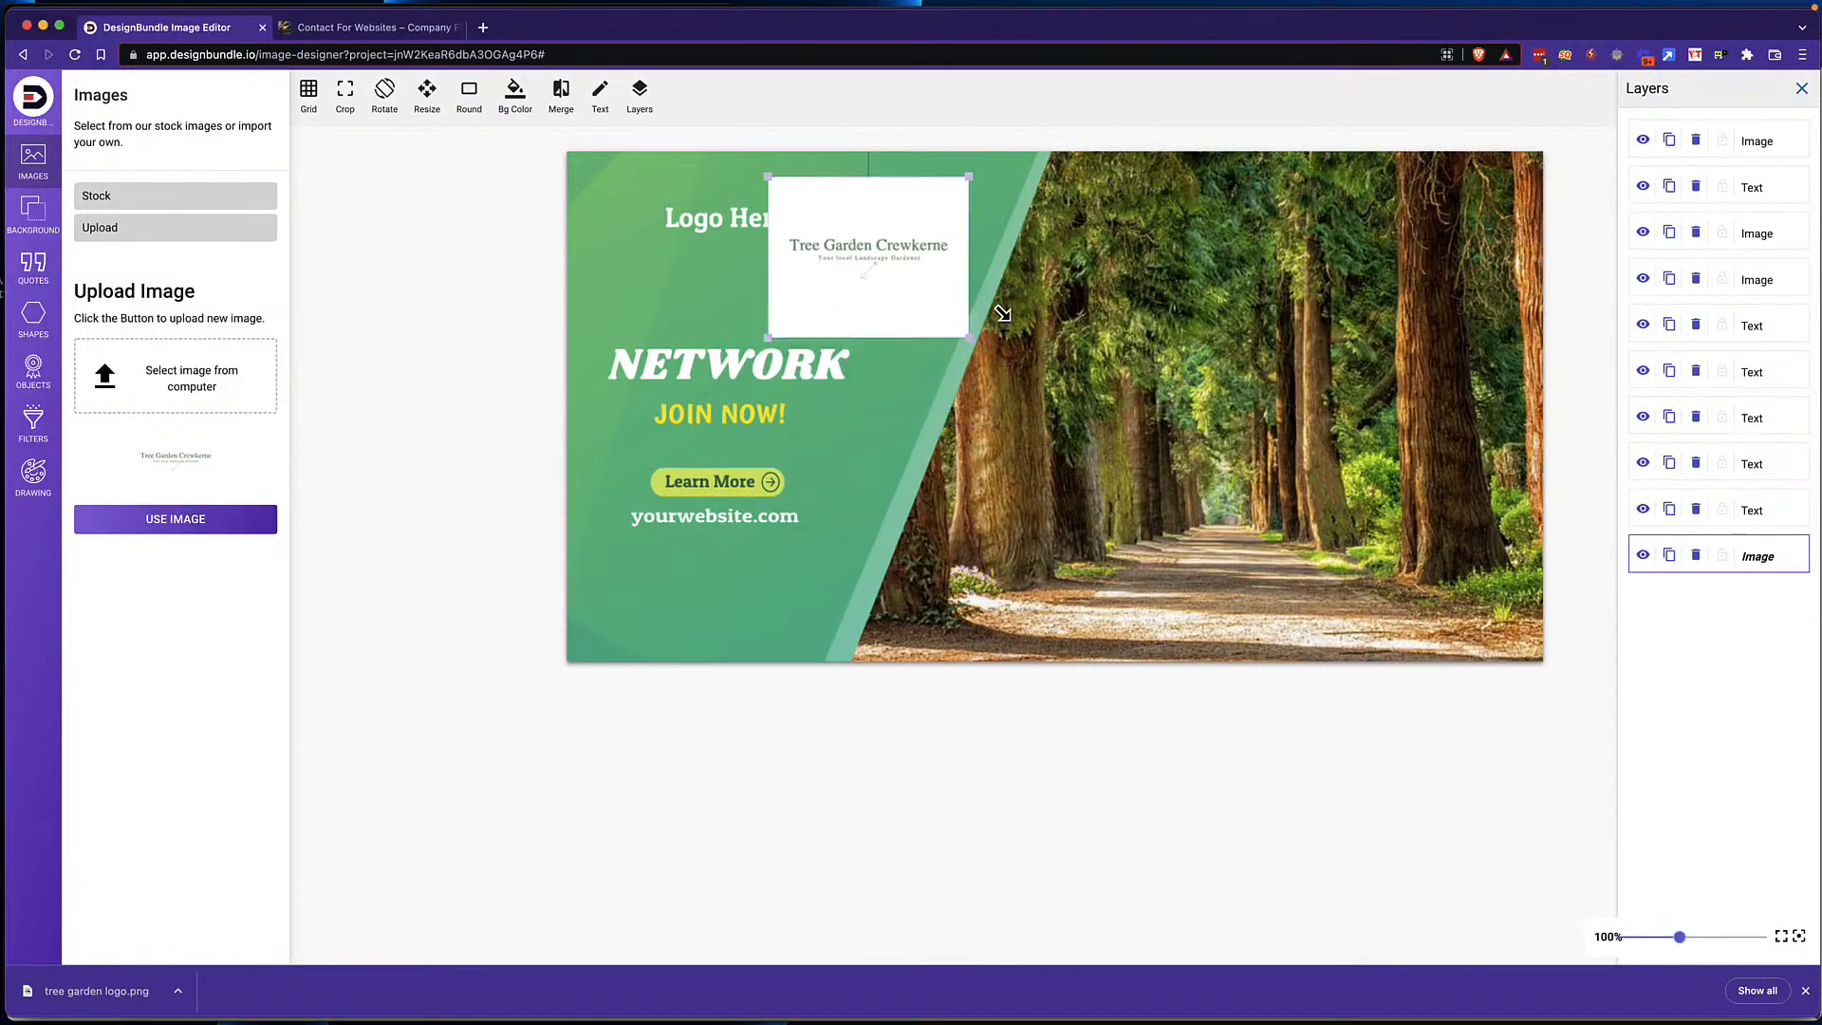
pyautogui.click(720, 219)
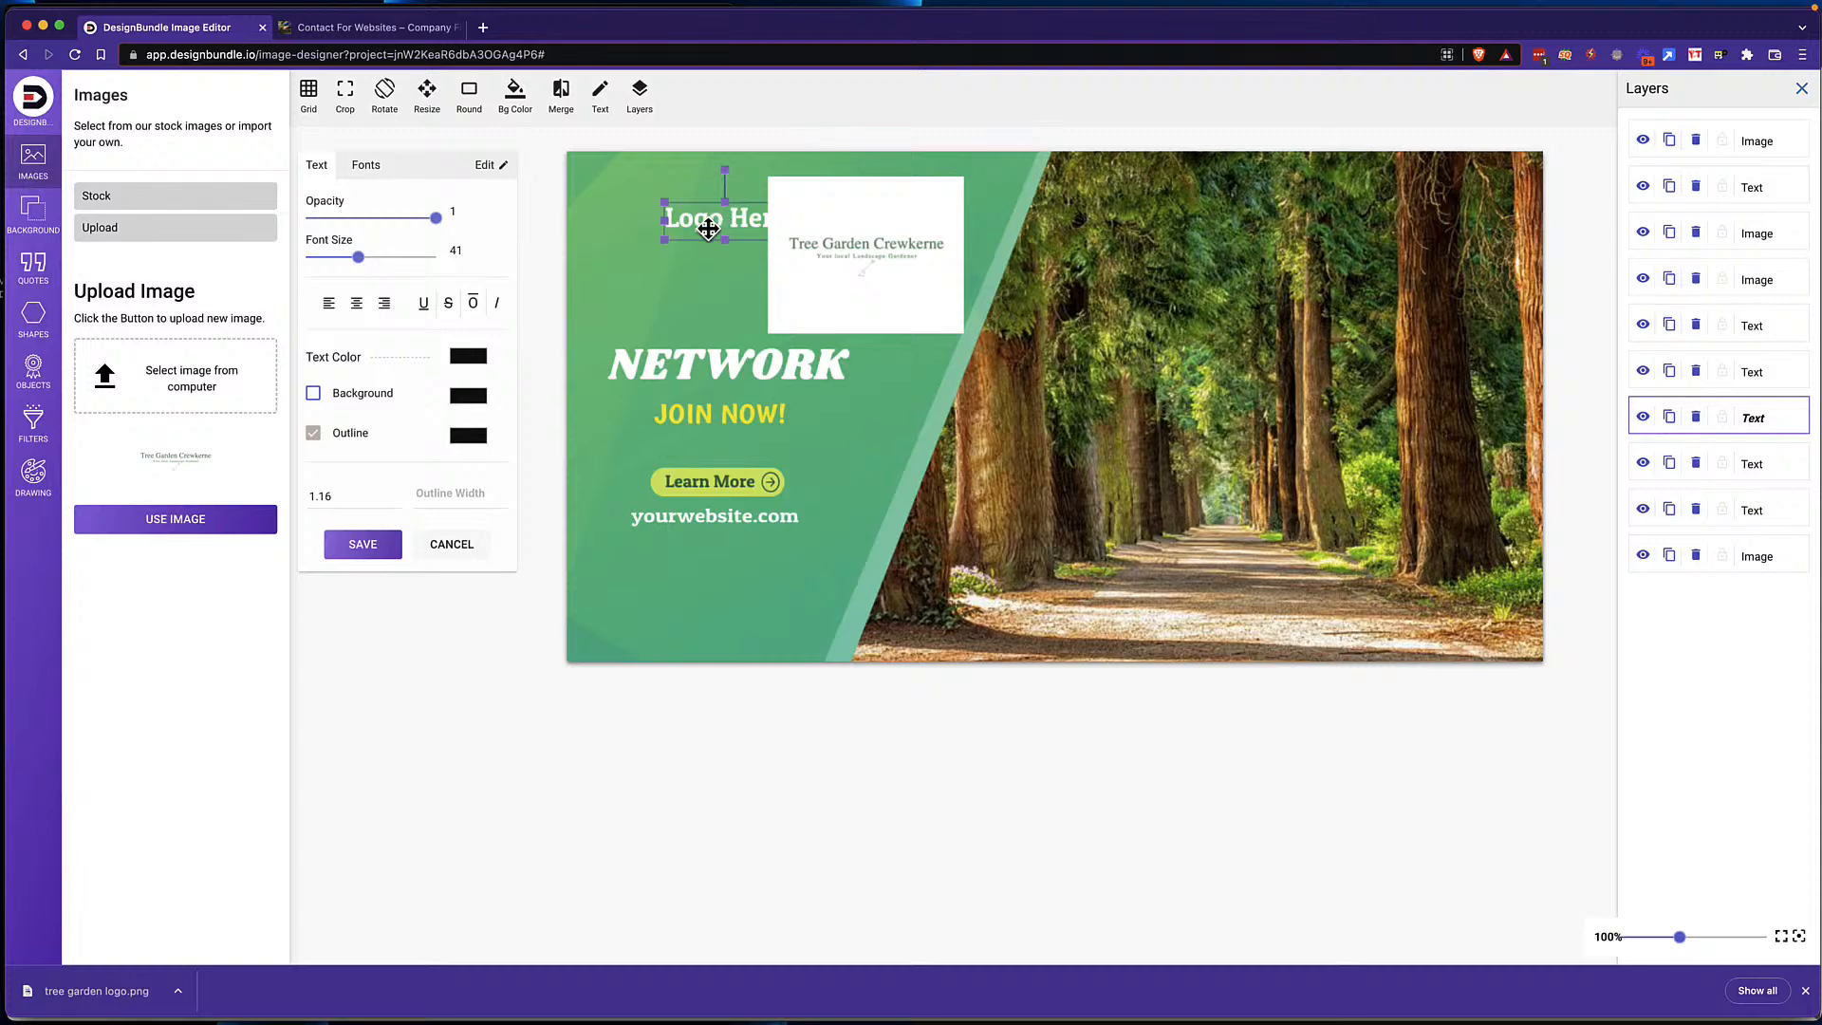
pyautogui.click(1696, 417)
pyautogui.moveTo(854, 216); pyautogui.dragTo(736, 236)
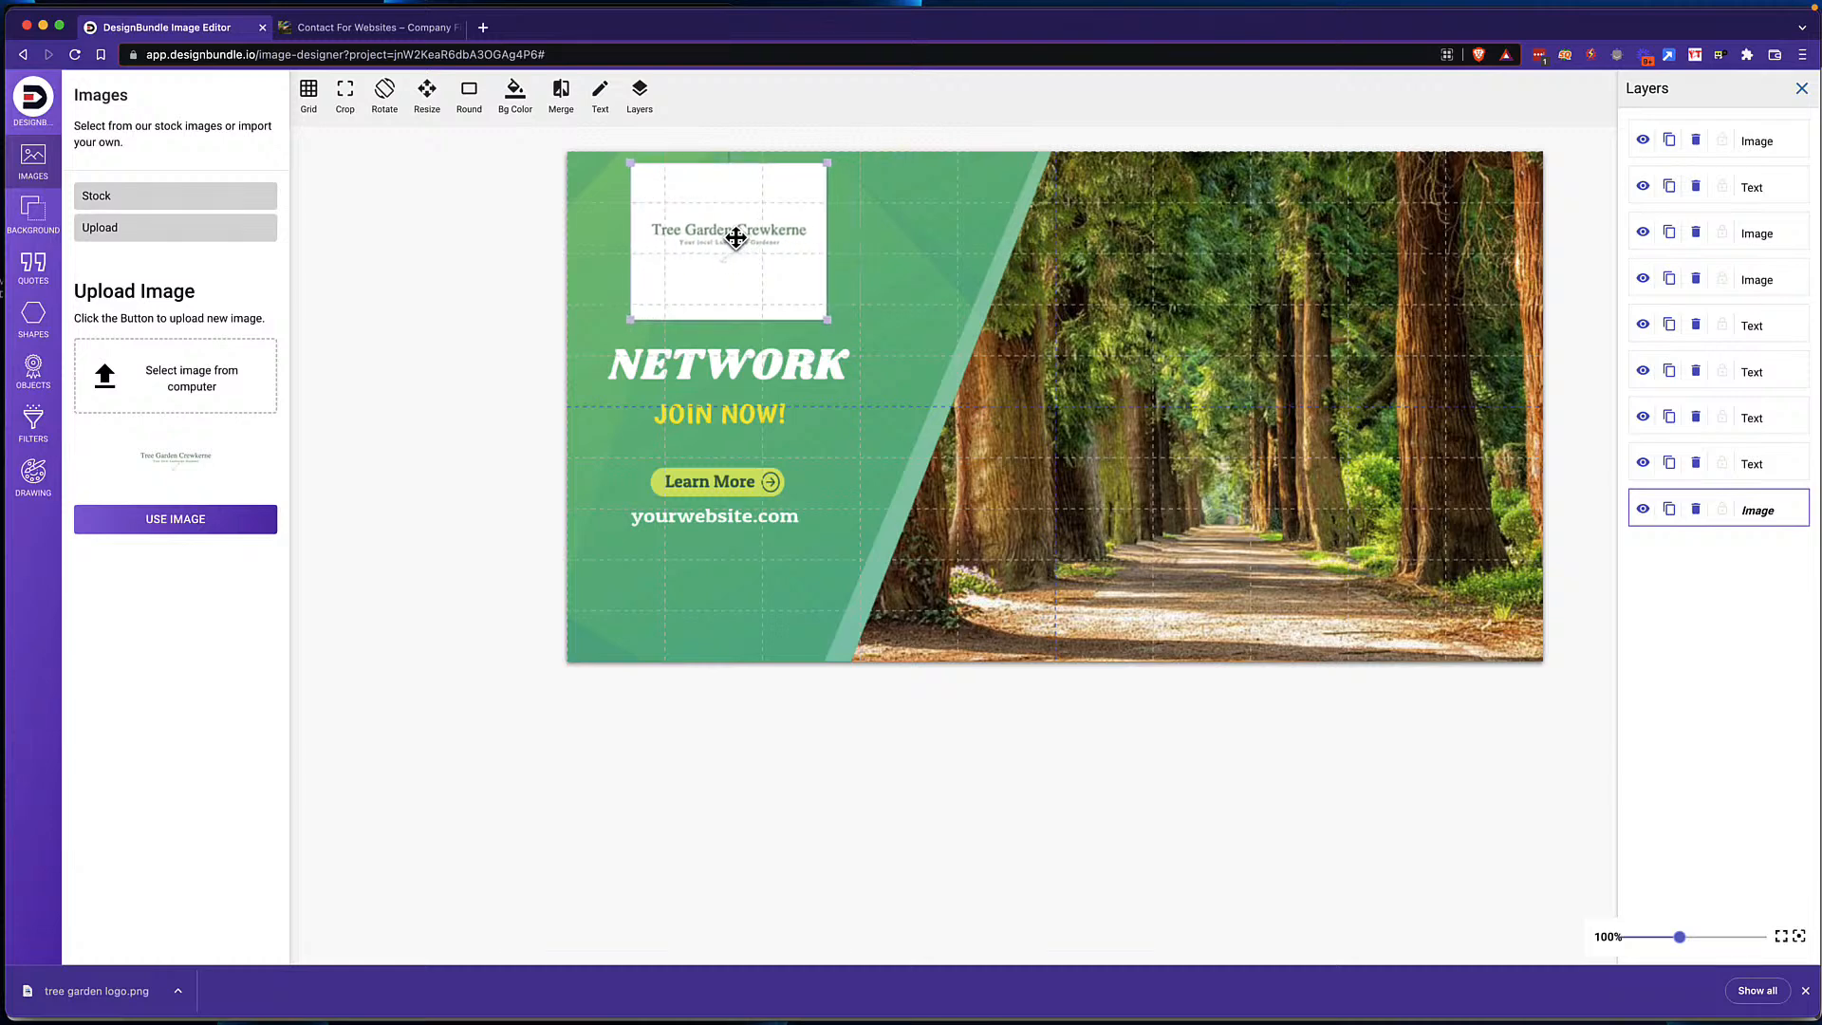
# Step: Replace the NETWORK headline text with "Call Us For A"
pyautogui.click(716, 366)
pyautogui.click(802, 366)
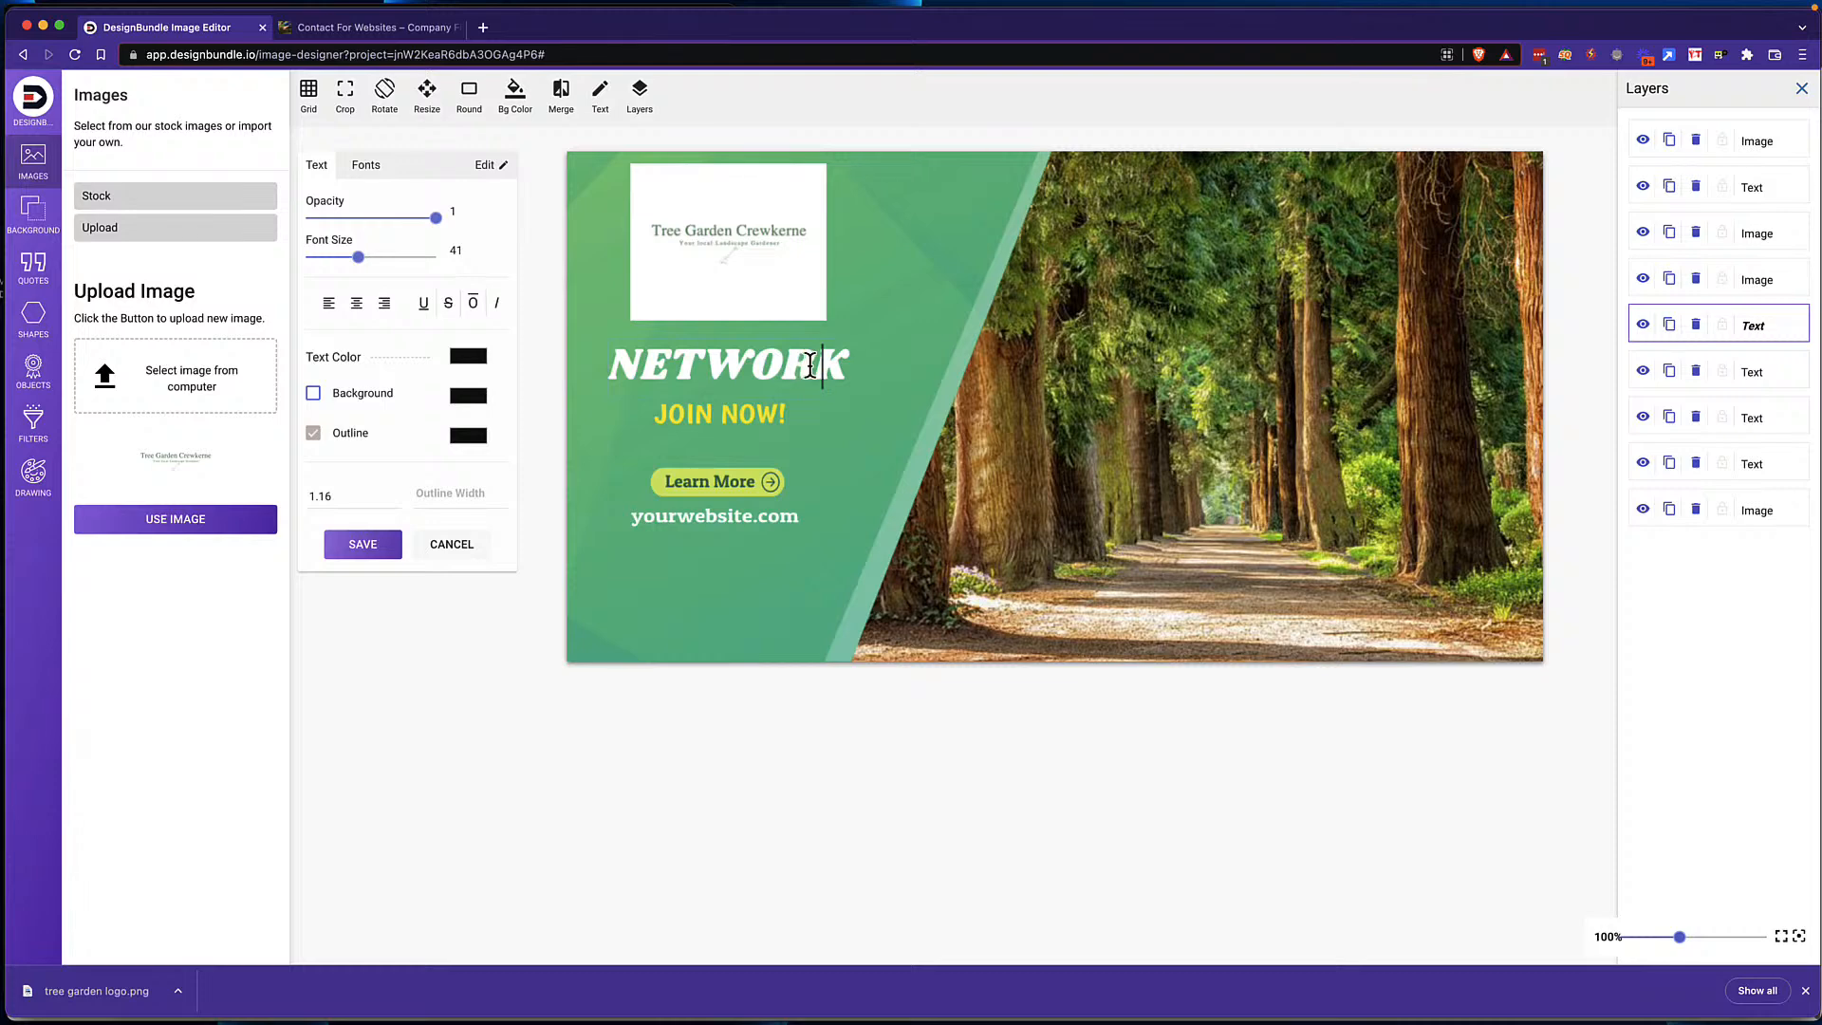
pyautogui.press('Delete')
pyautogui.press('BackSpace')
pyautogui.press('BackSpace')
pyautogui.press('BackSpace')
pyautogui.press('BackSpace')
pyautogui.press('BackSpace')
pyautogui.press('BackSpace')
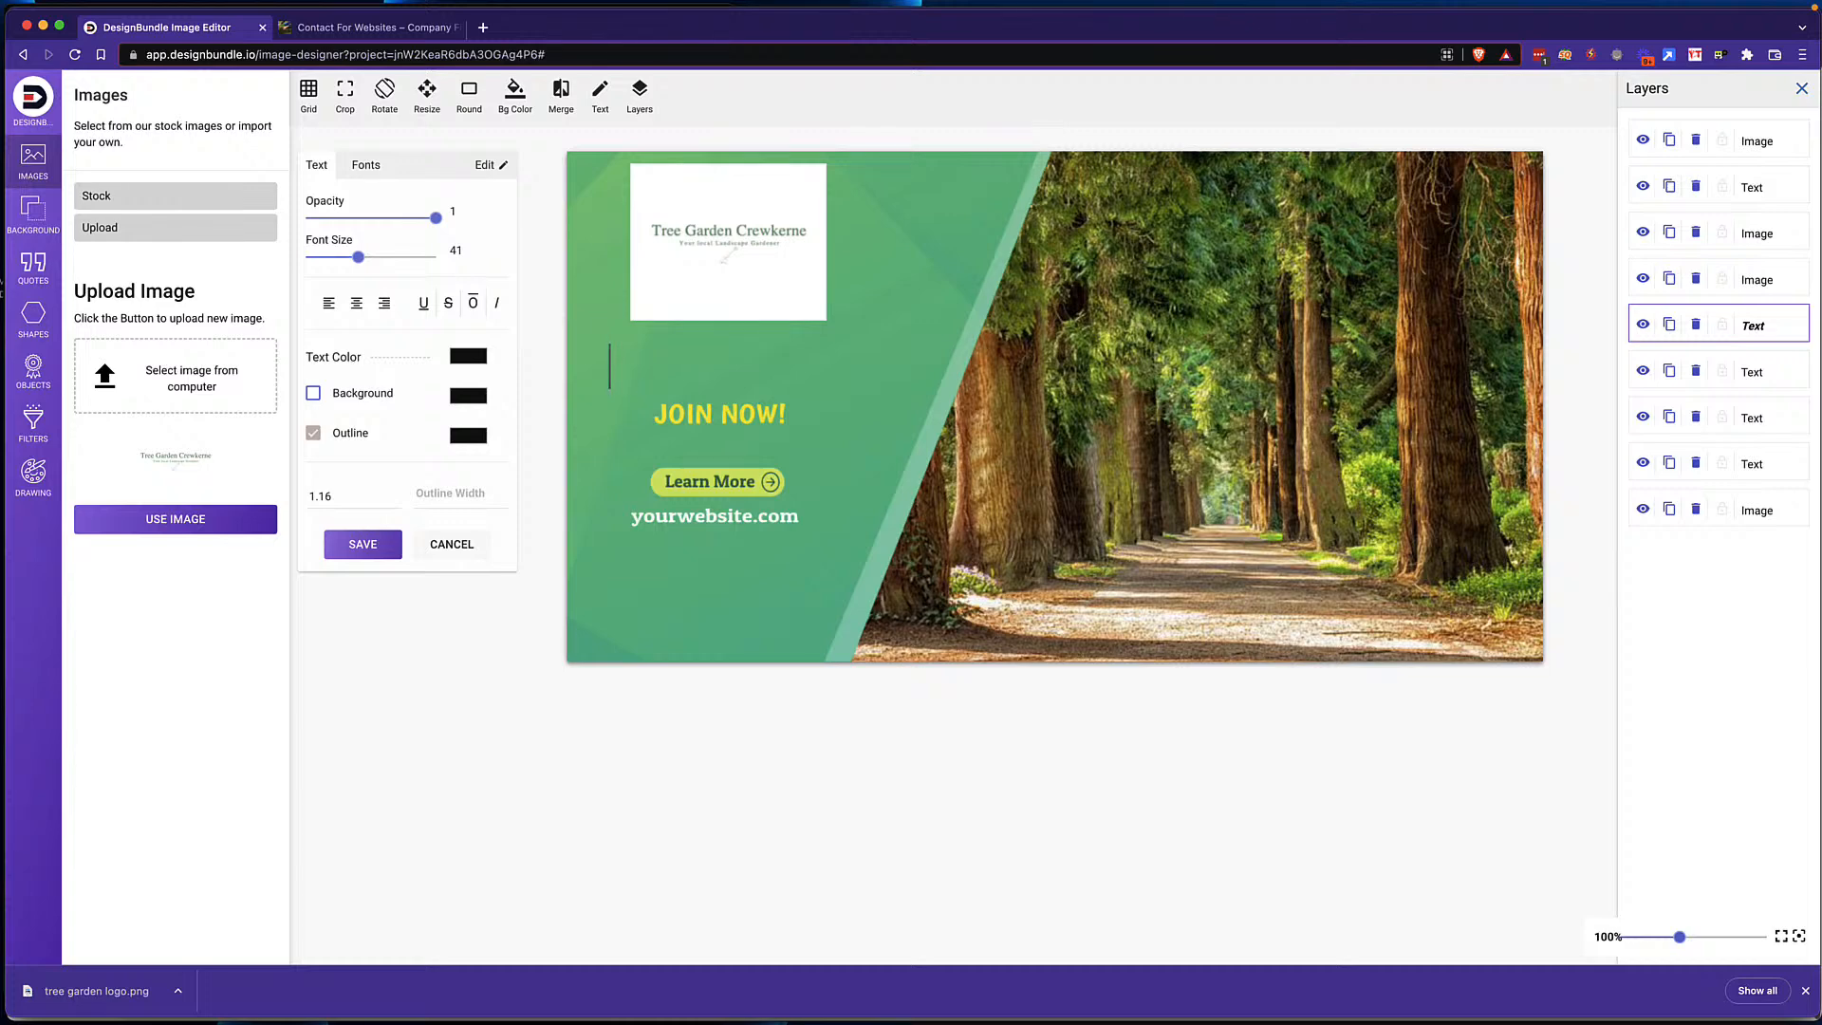
pyautogui.write('Call')
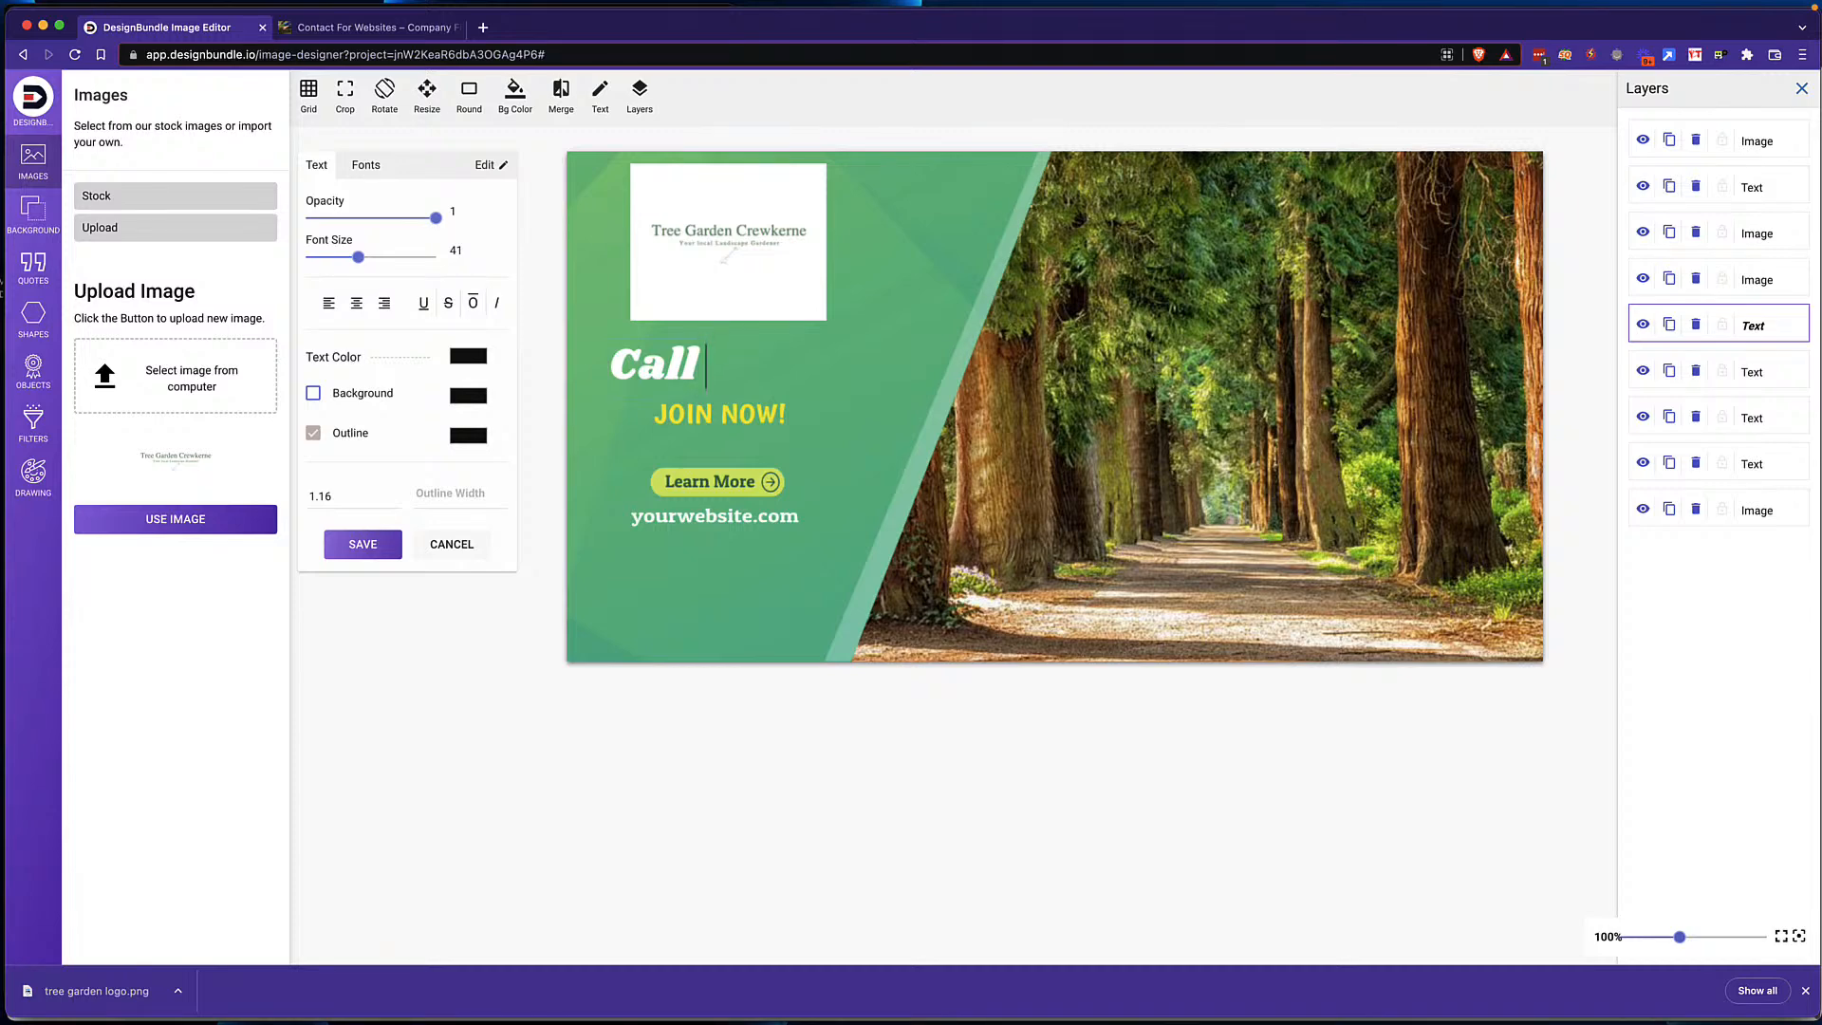
pyautogui.write('Us')
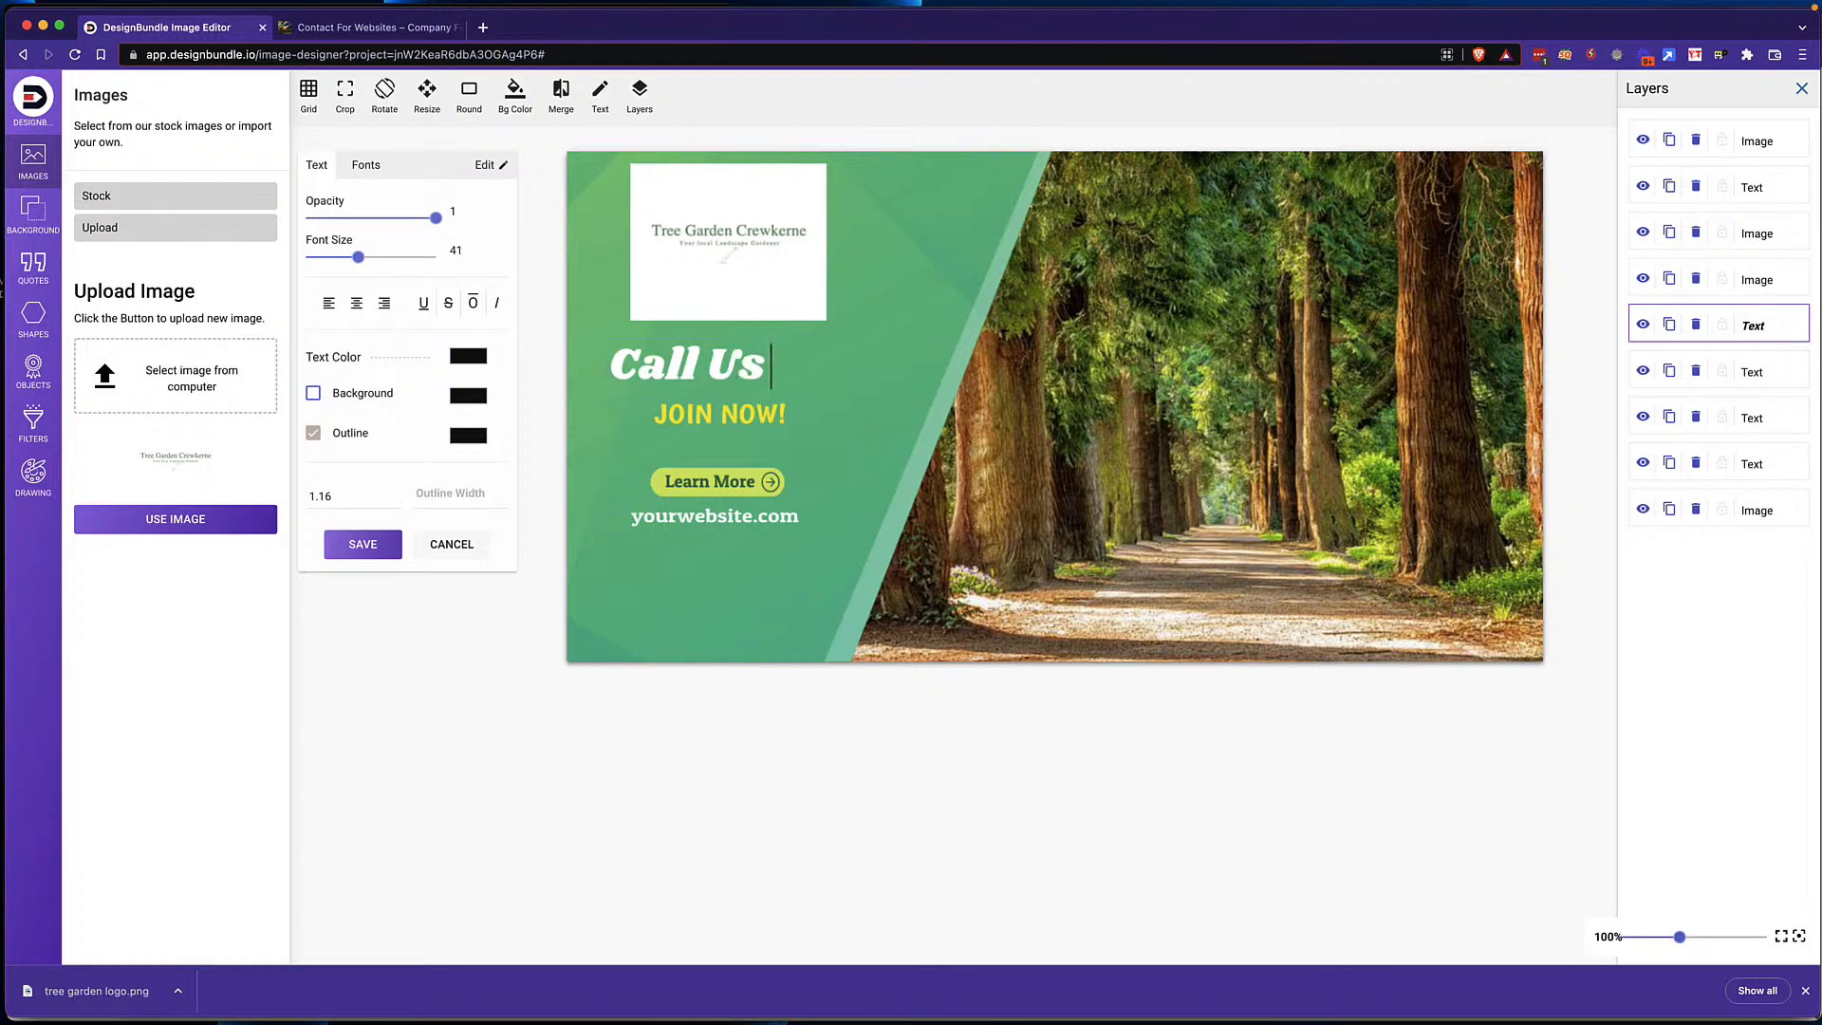
pyautogui.write(' For')
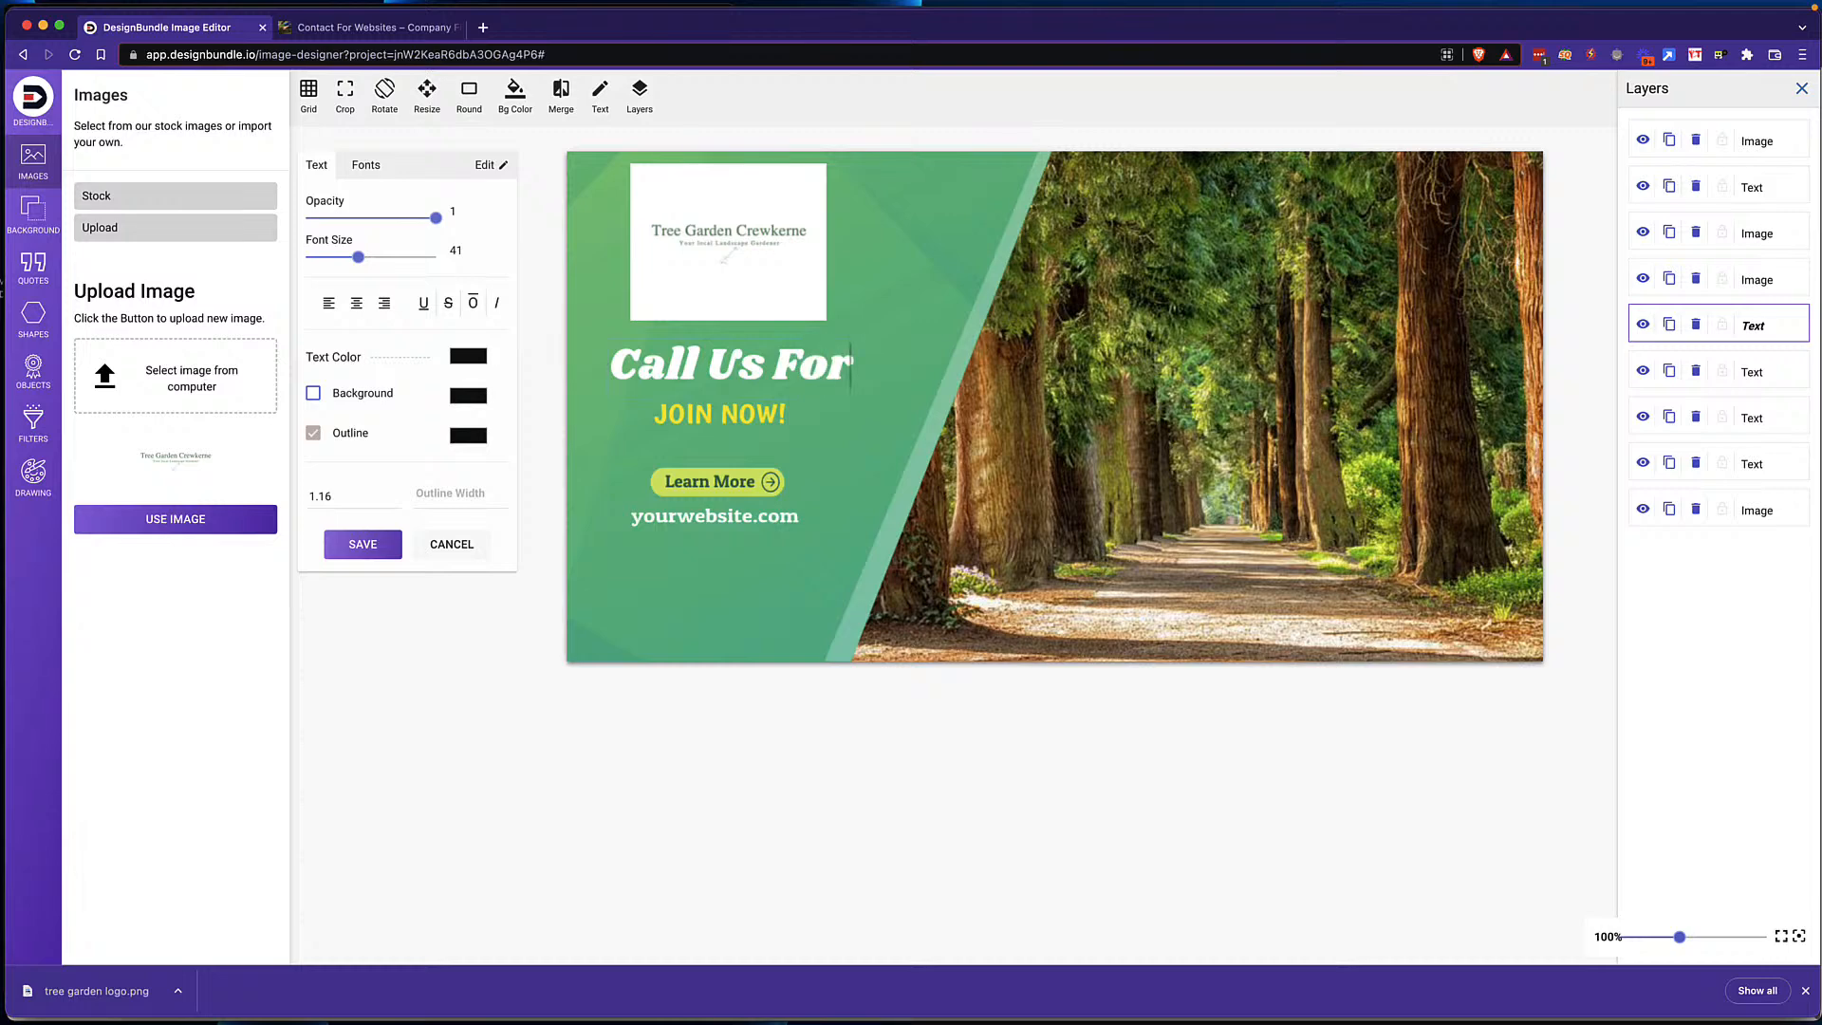
pyautogui.write(' A')
# Step: Replace the yellow "JOIN NOW!" text with "Free Quote"
pyautogui.click(775, 414)
pyautogui.click(775, 414)
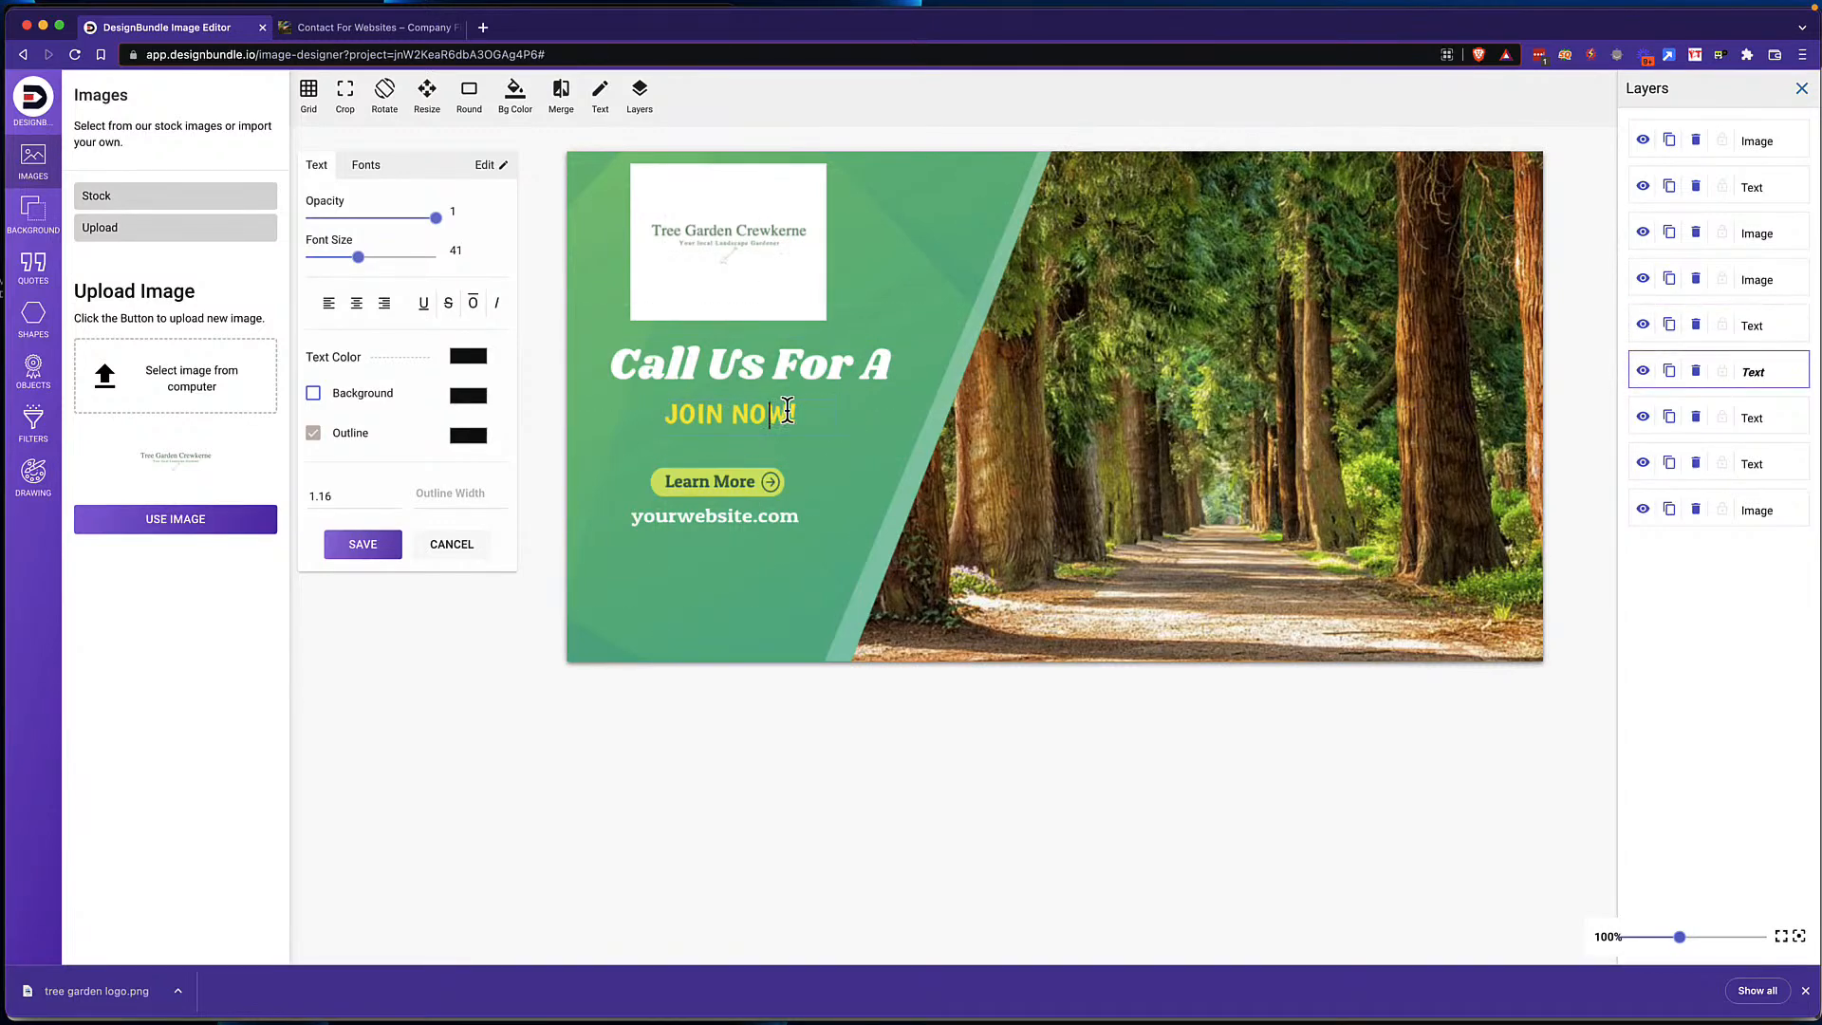
pyautogui.press('BackSpace')
pyautogui.press('BackSpace')
pyautogui.press('BackSpace')
pyautogui.press('BackSpace')
pyautogui.press('BackSpace')
pyautogui.press('BackSpace')
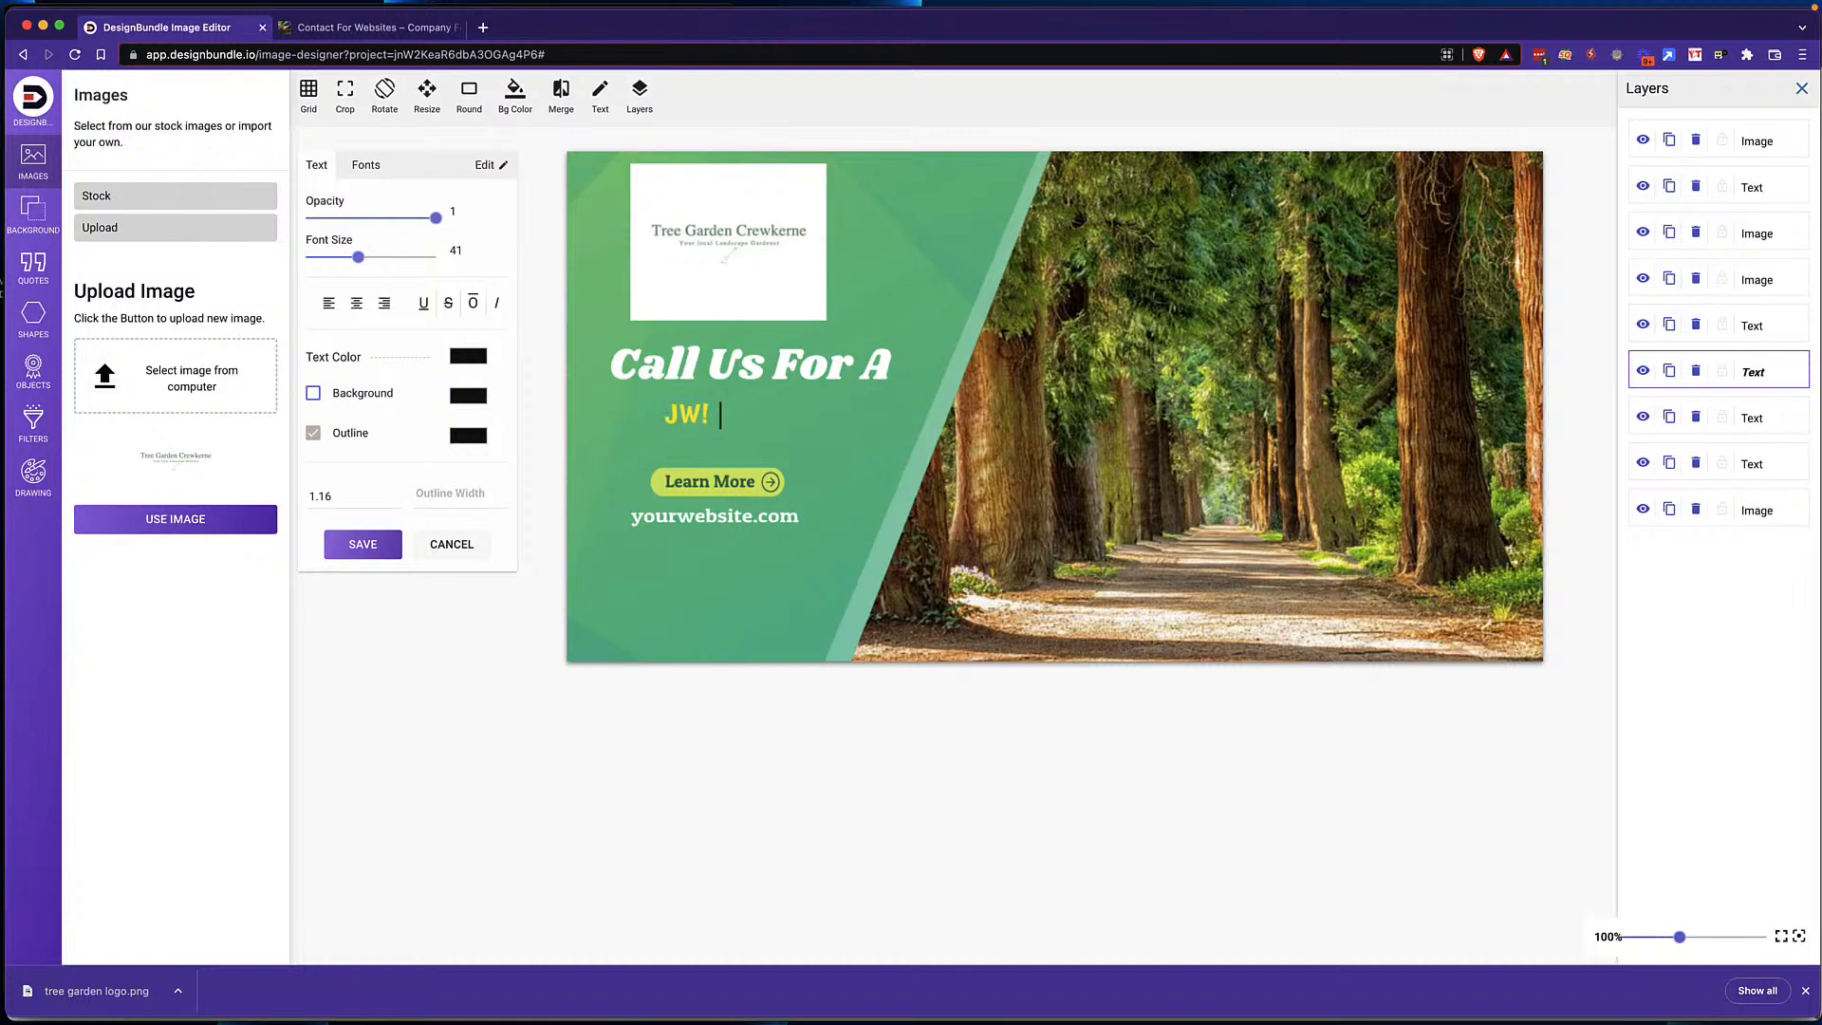
pyautogui.press('BackSpace')
pyautogui.press('BackSpace')
pyautogui.press('BackSpace')
pyautogui.press('BackSpace')
# Step: Delete the "Learn More" button graphic and its text label from the green panel
pyautogui.click(730, 484)
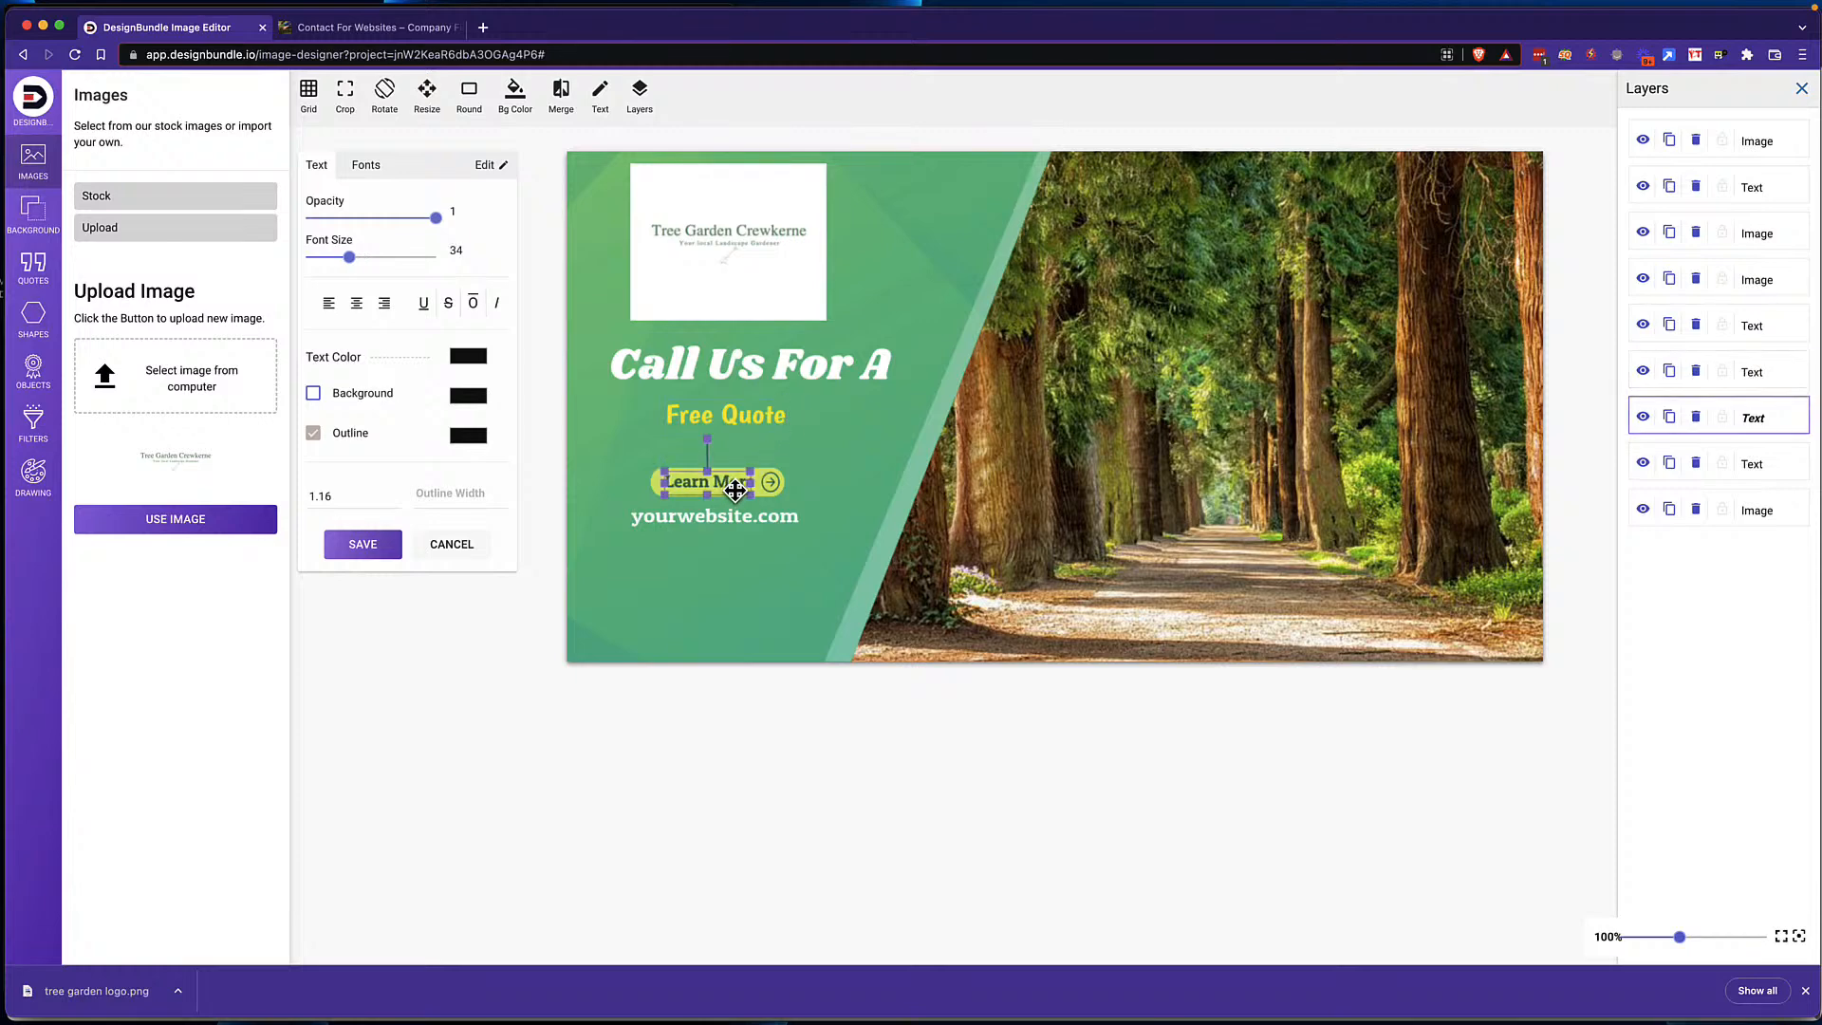
pyautogui.click(763, 484)
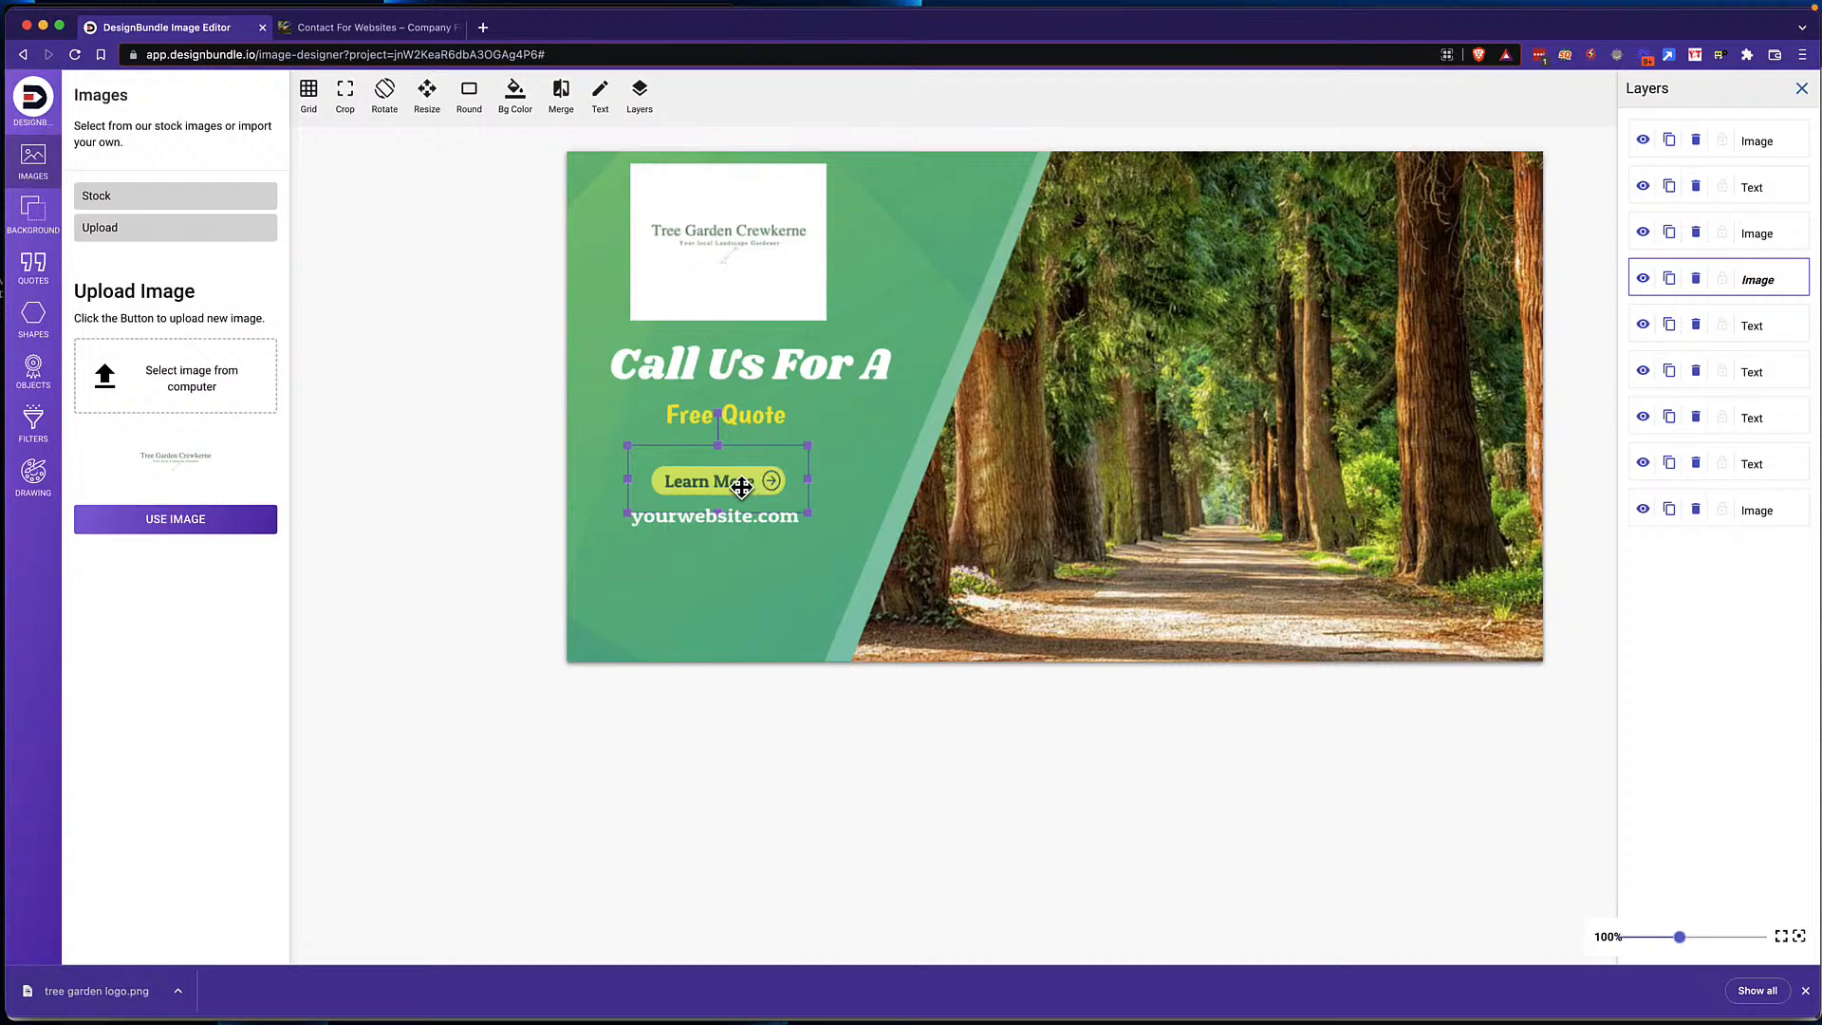
pyautogui.click(1695, 280)
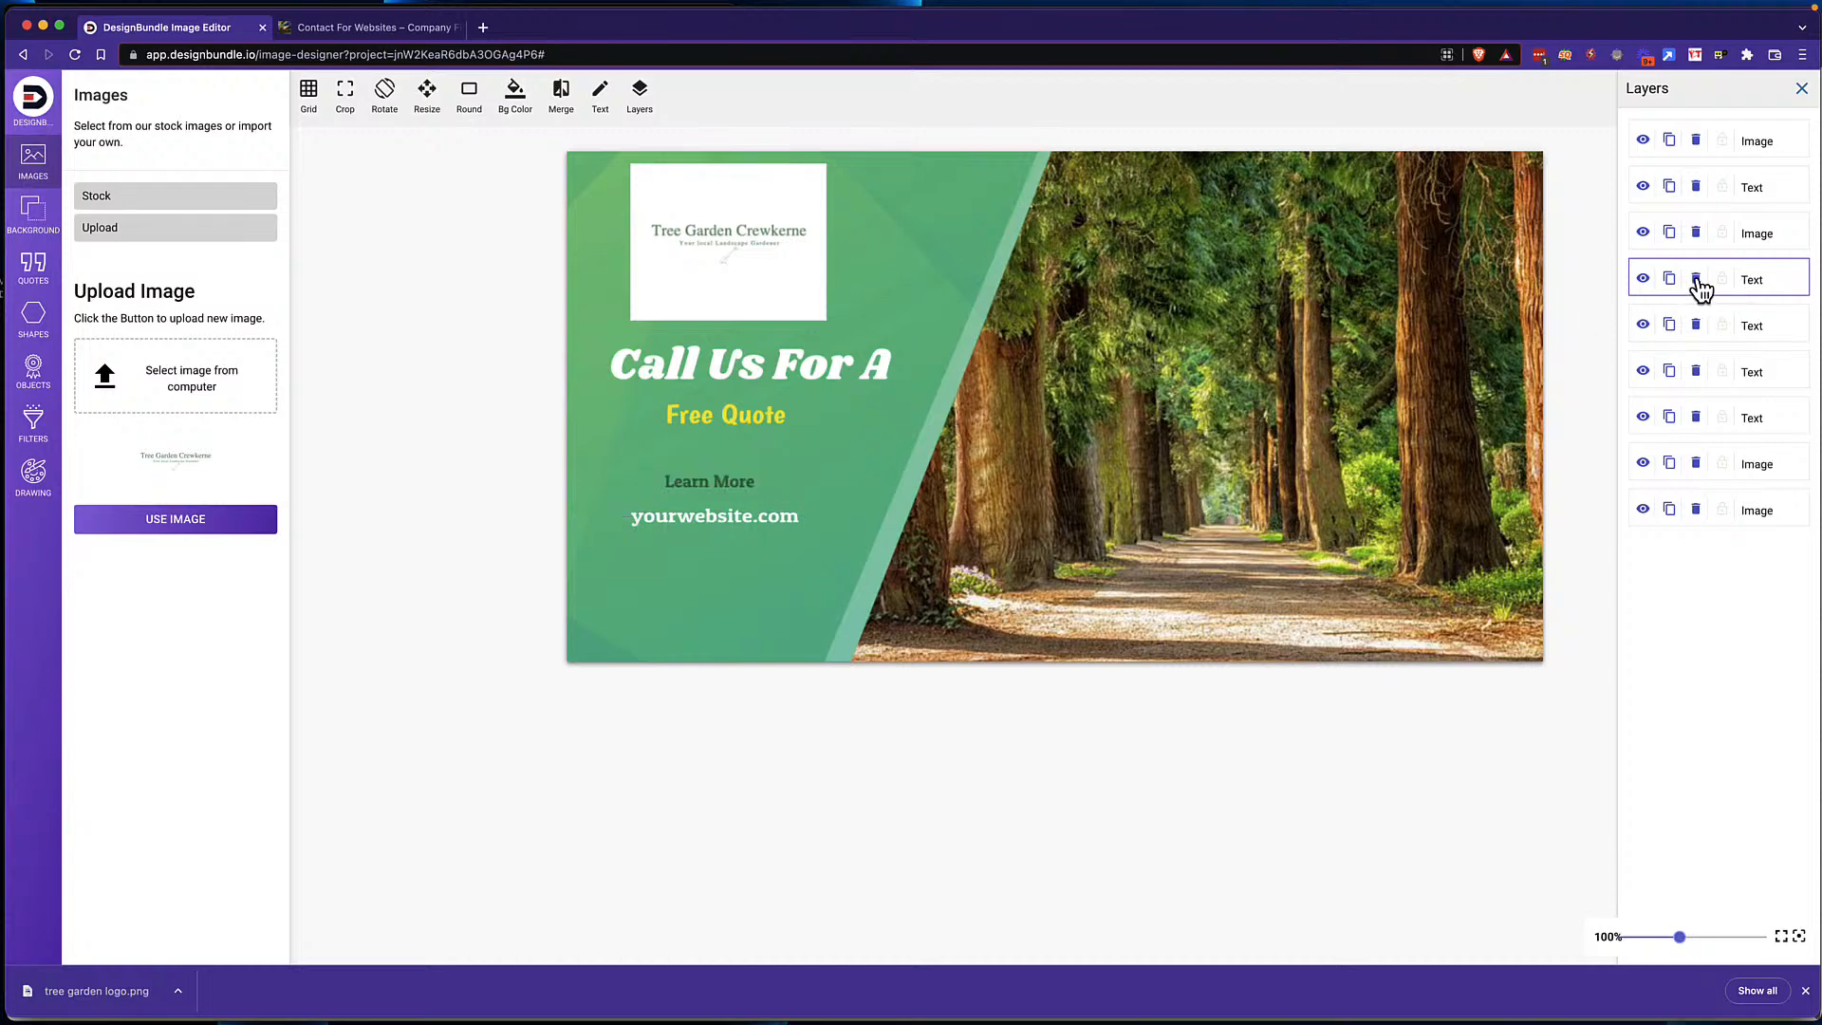
pyautogui.click(699, 479)
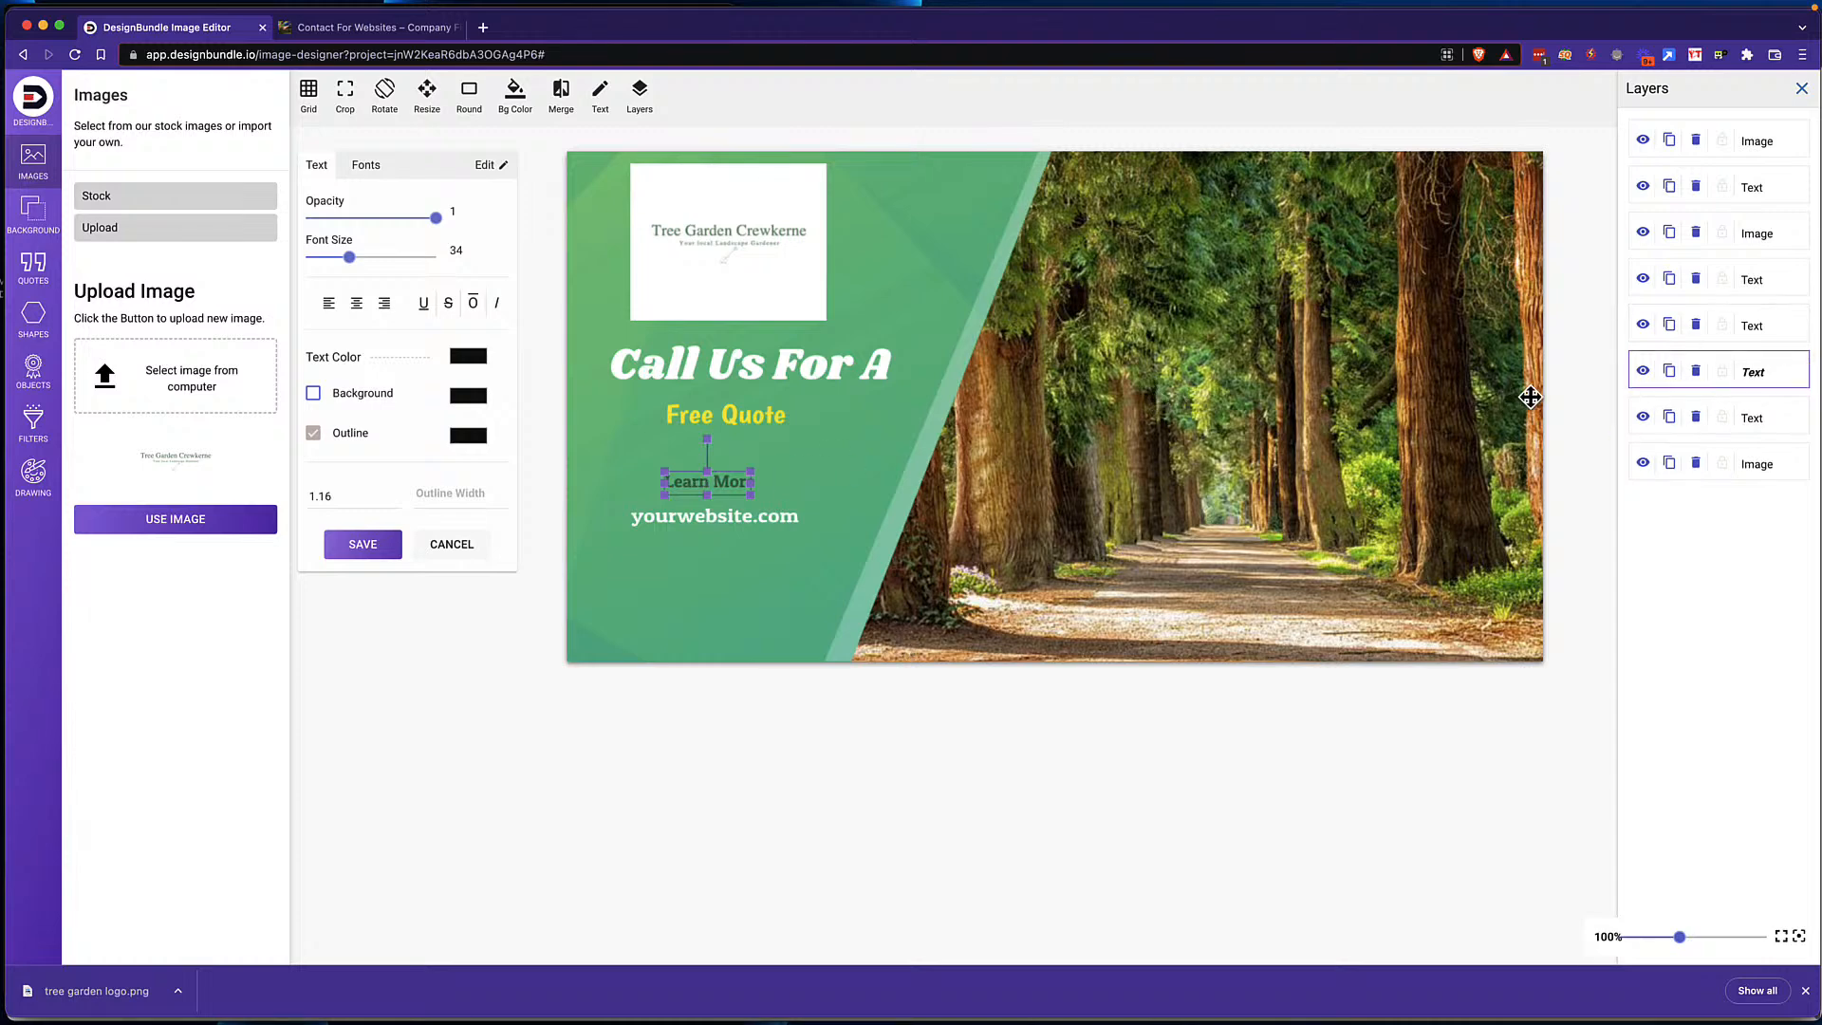
pyautogui.click(1695, 371)
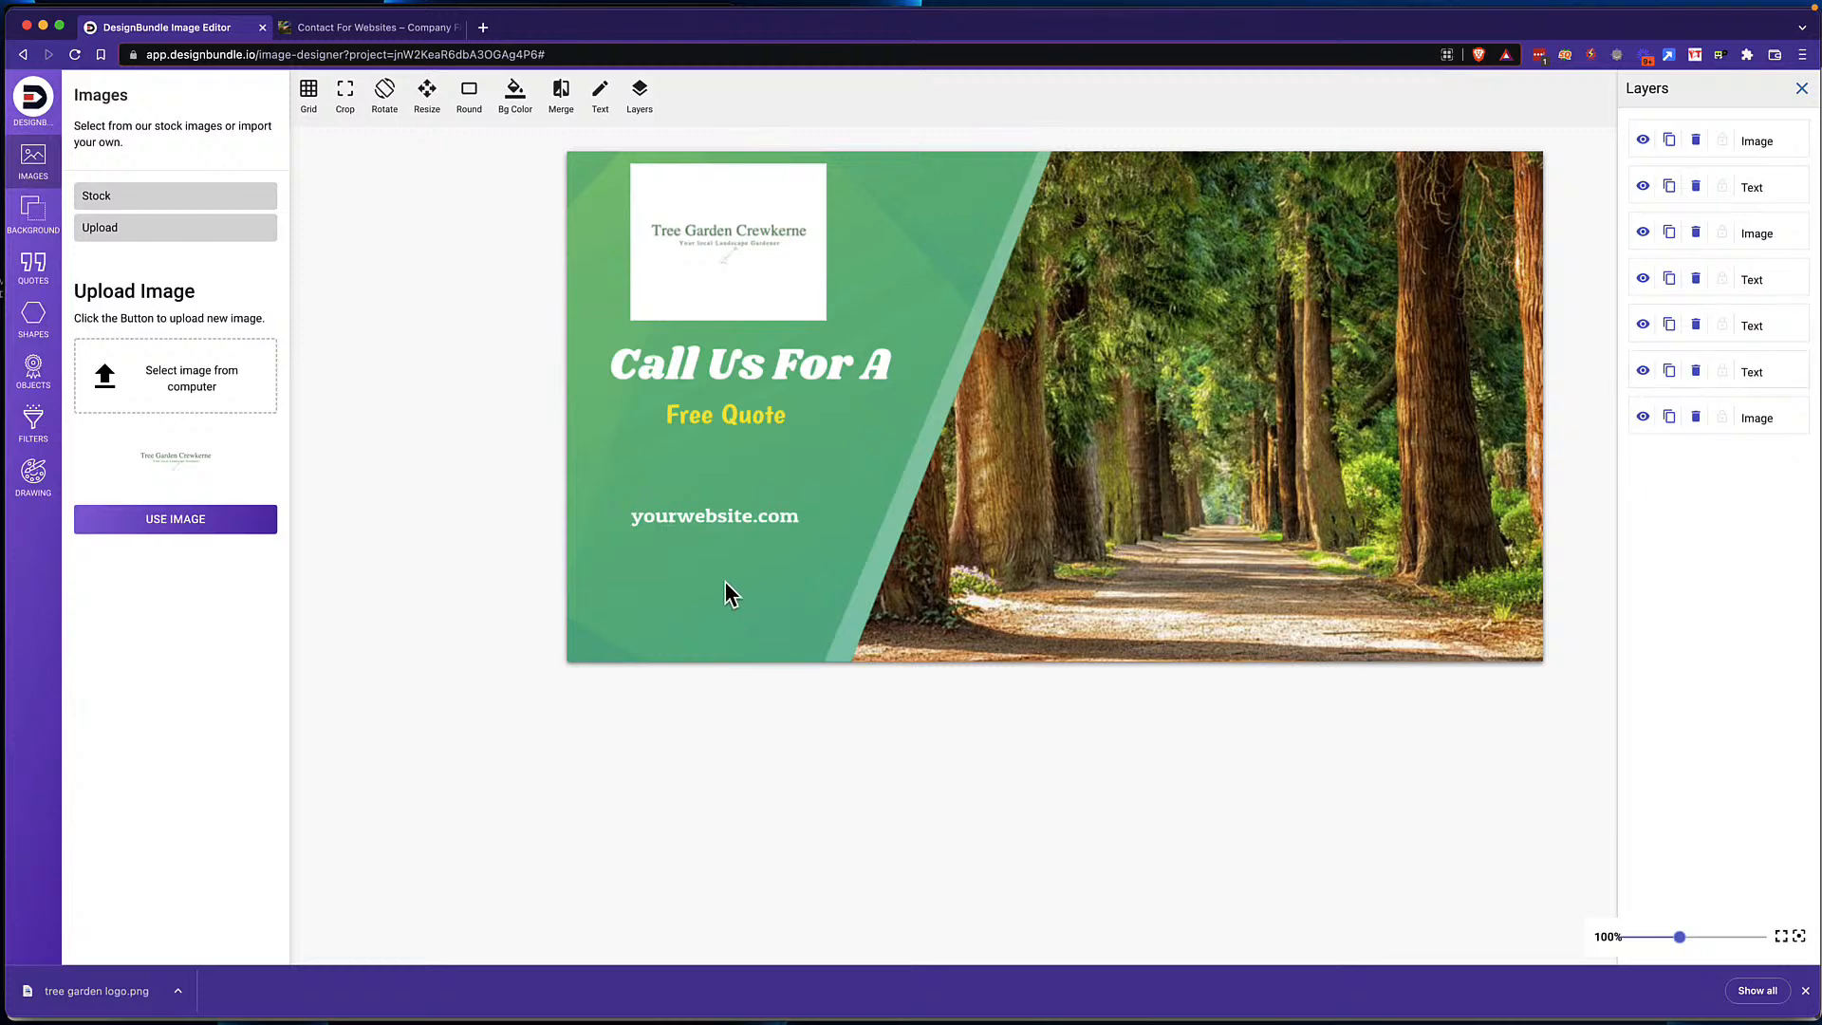
# Step: Replace the yourwebsite.com placeholder with "tree-garden.co.uk"
pyautogui.click(694, 516)
pyautogui.moveTo(692, 519); pyautogui.dragTo(699, 464)
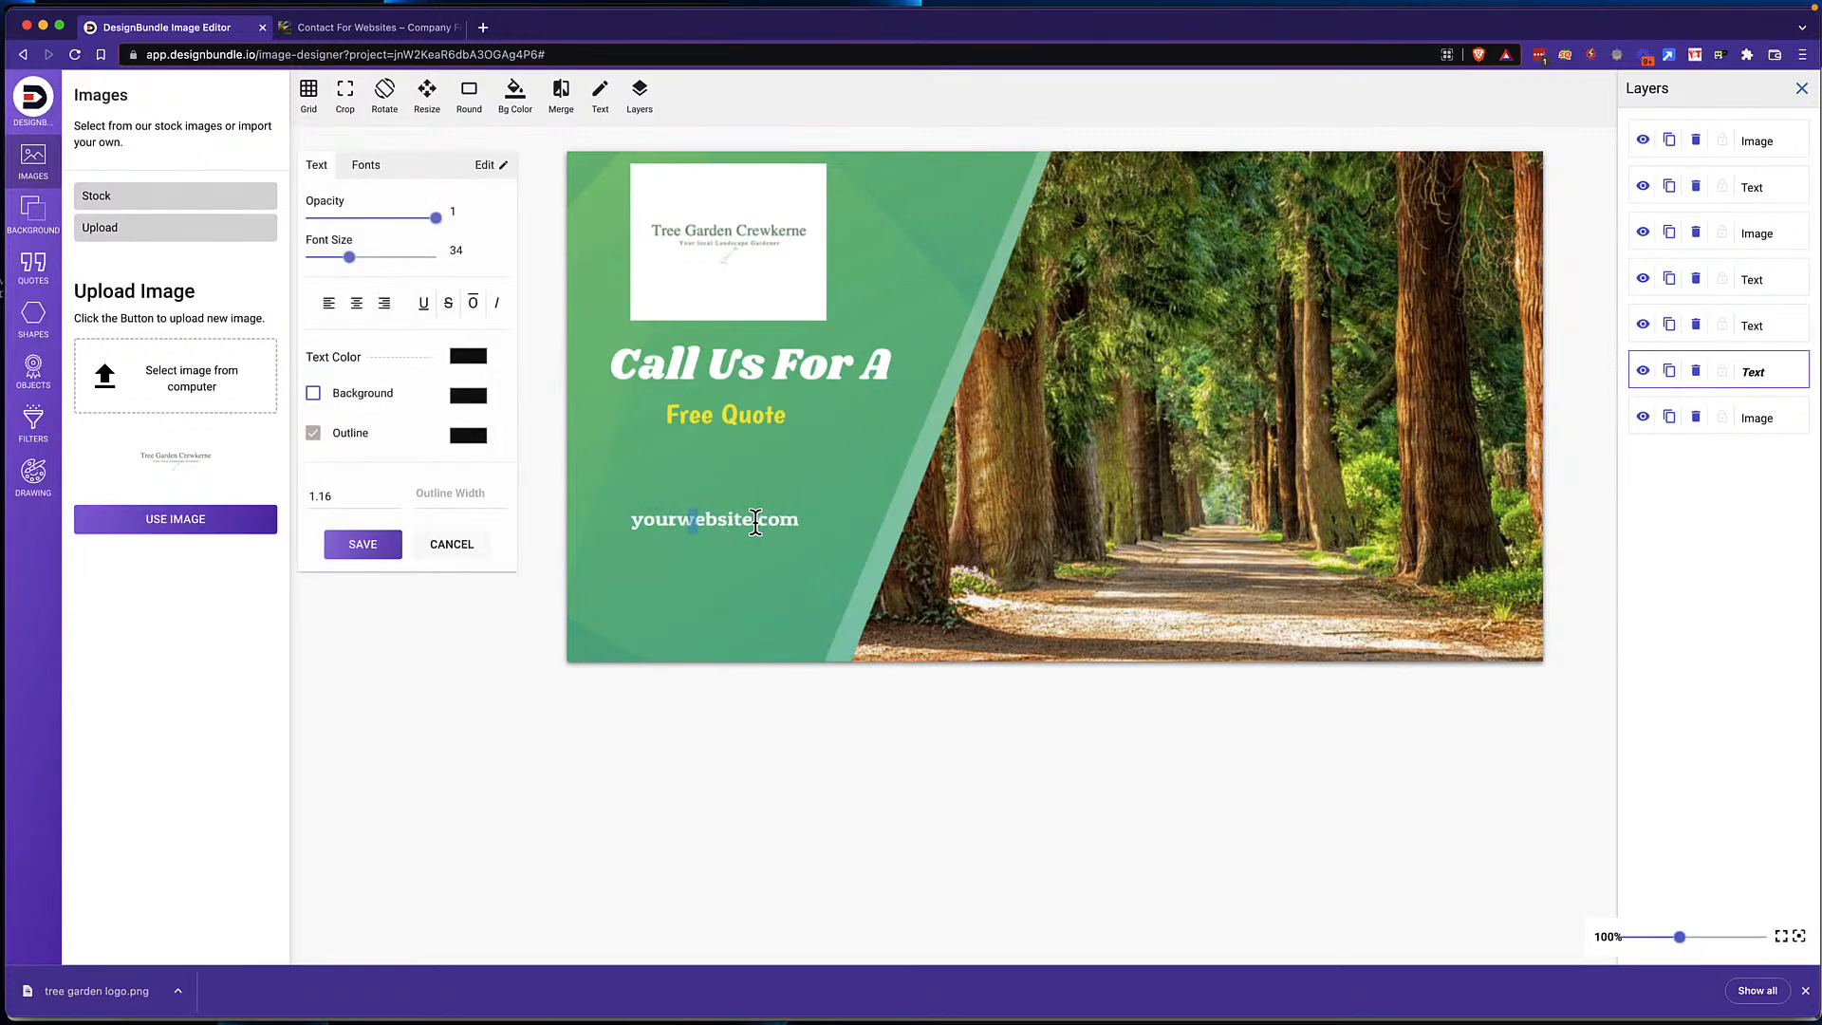
pyautogui.moveTo(755, 522); pyautogui.dragTo(638, 518)
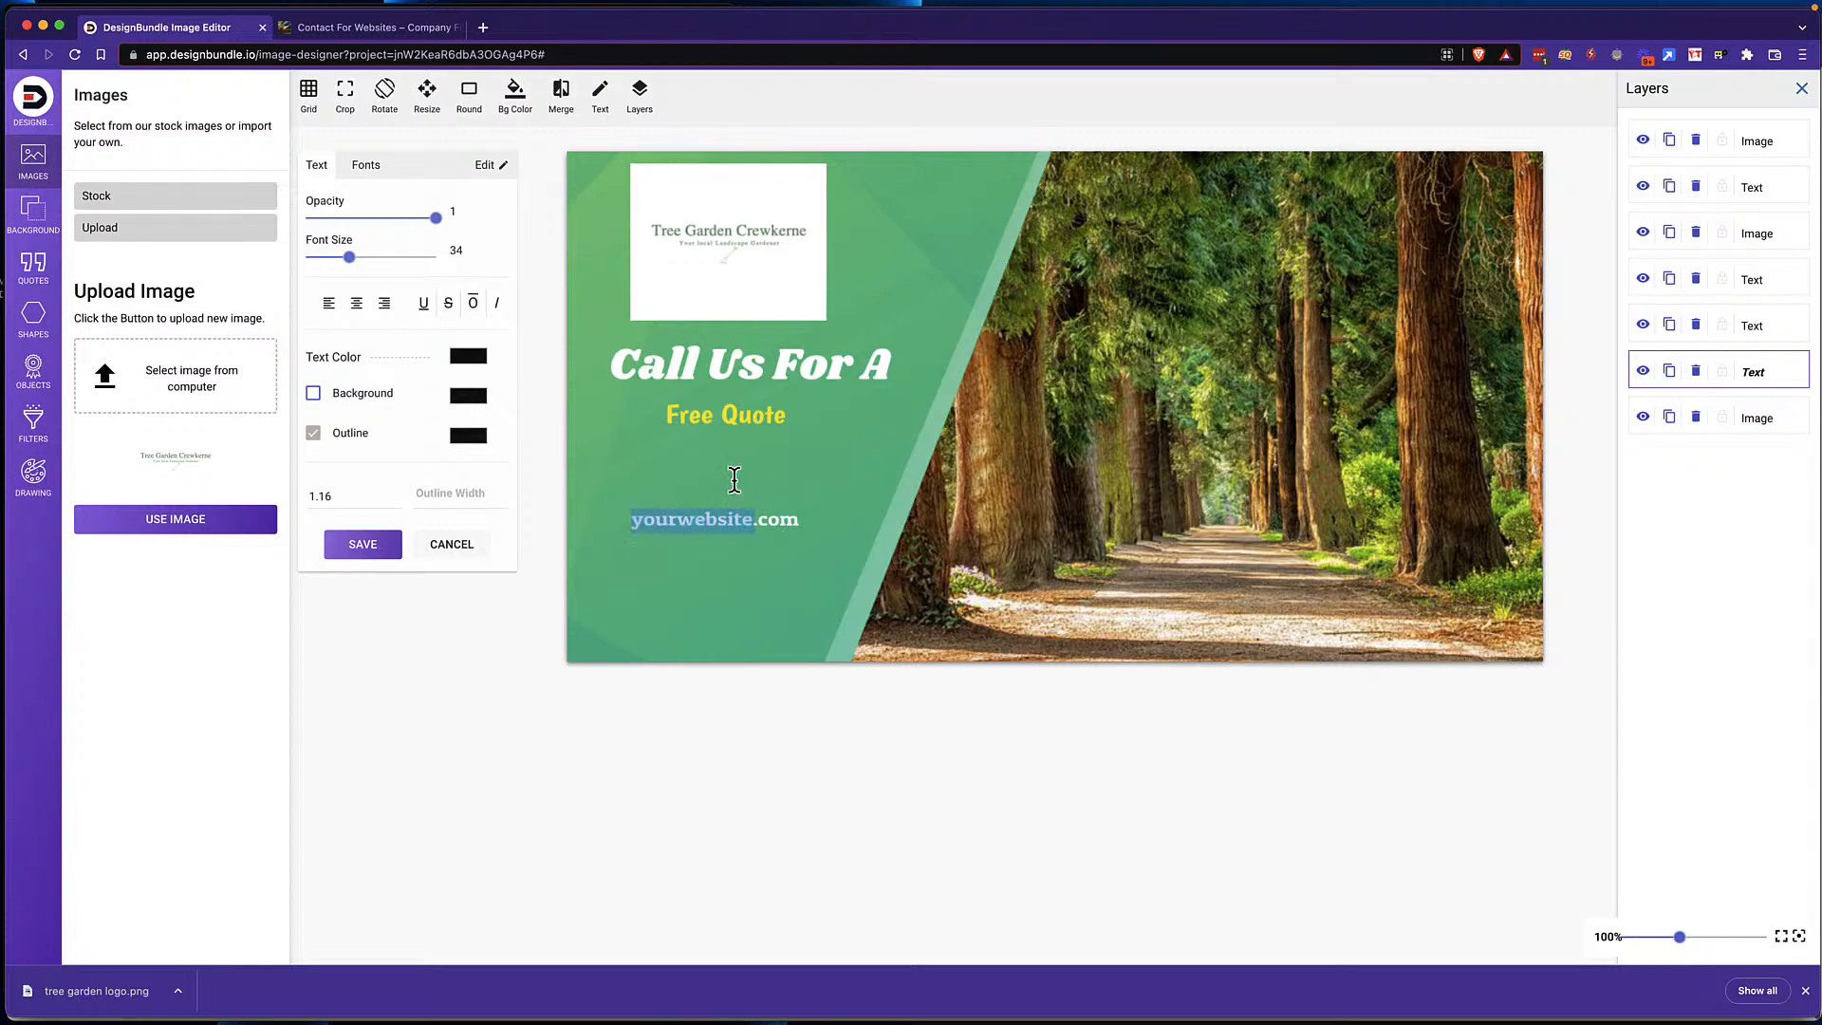
pyautogui.write('r')
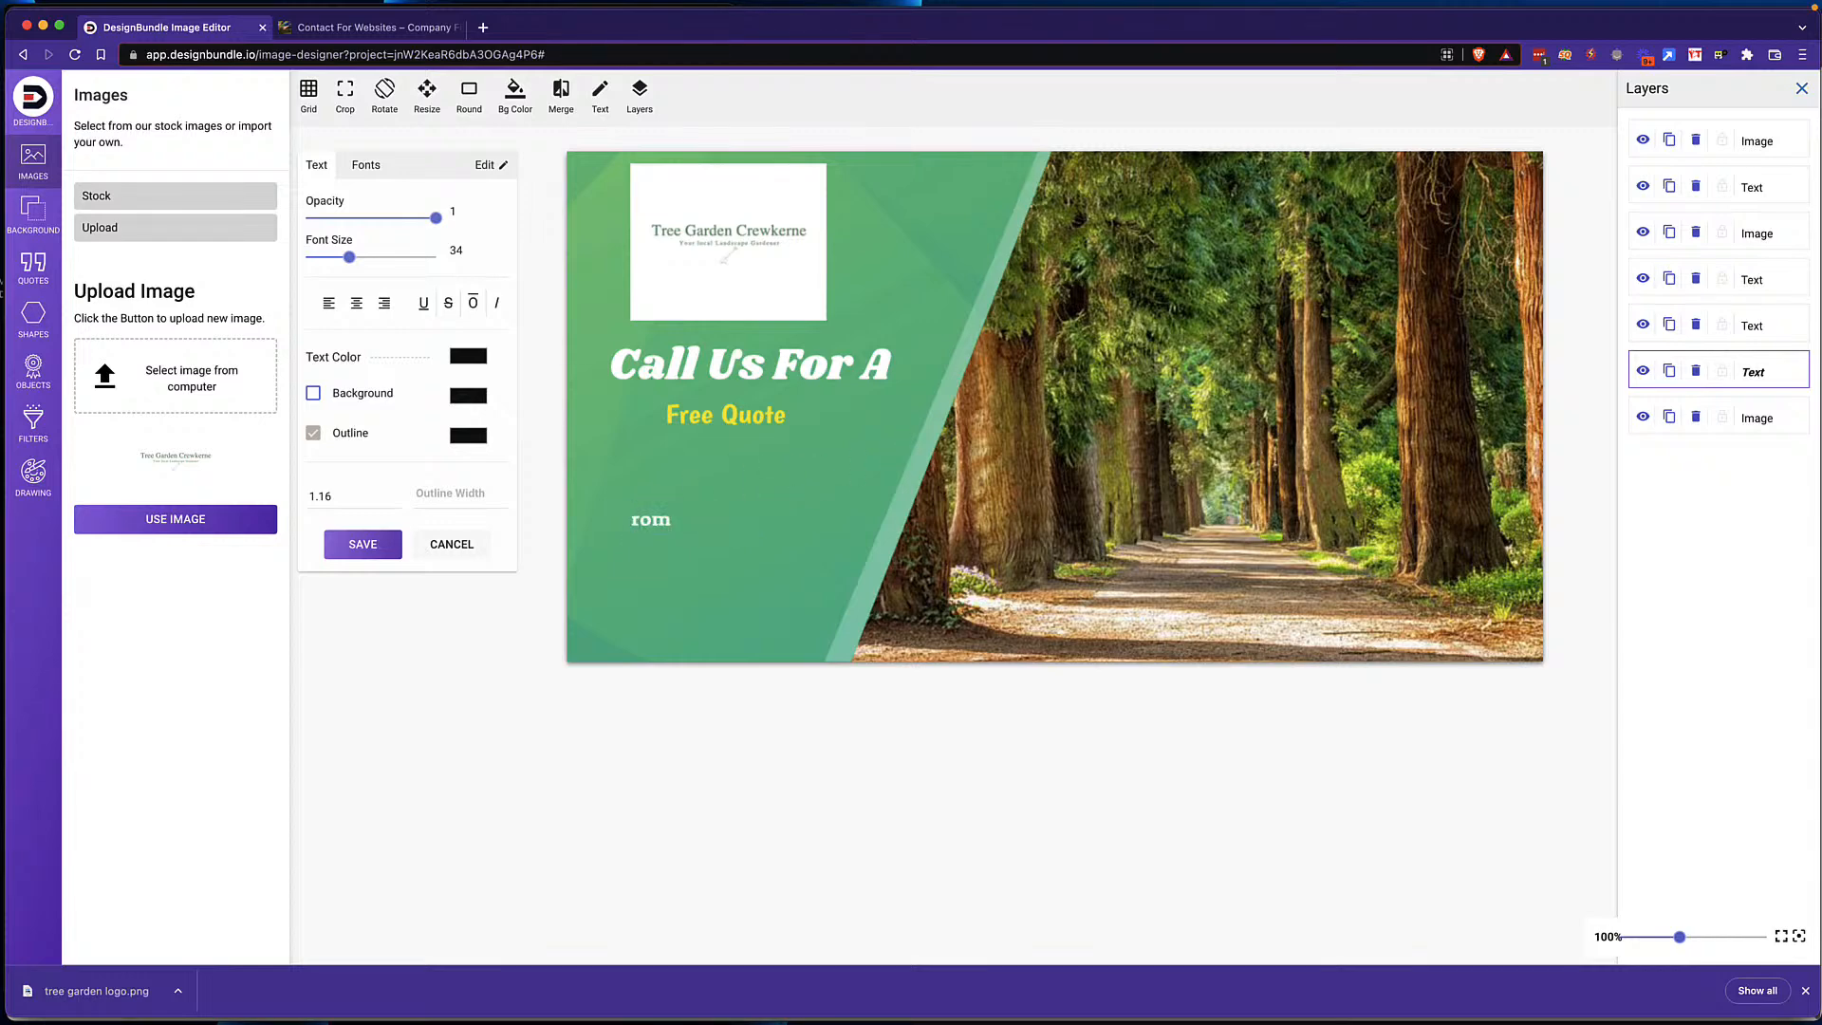
pyautogui.write('ee-g')
pyautogui.write('arden.co.uk')
pyautogui.click(645, 576)
pyautogui.click(649, 524)
pyautogui.write('t')
pyautogui.click(688, 564)
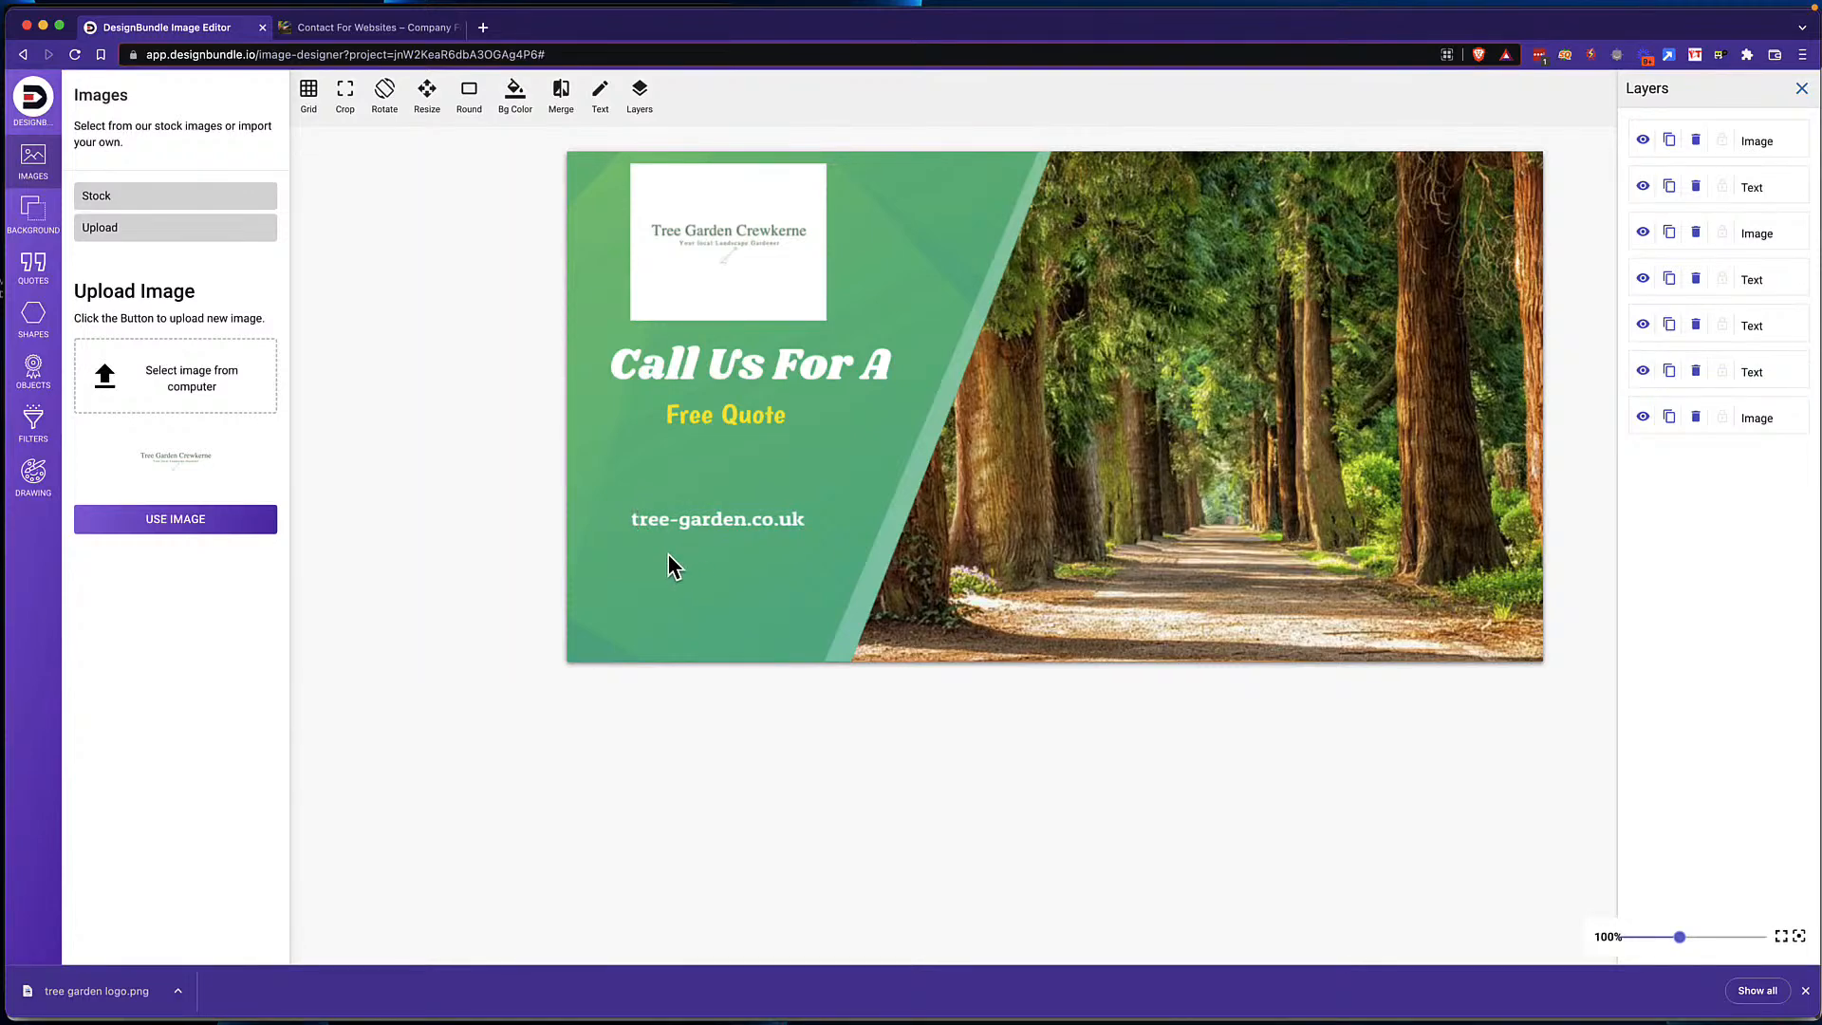
pyautogui.click(707, 515)
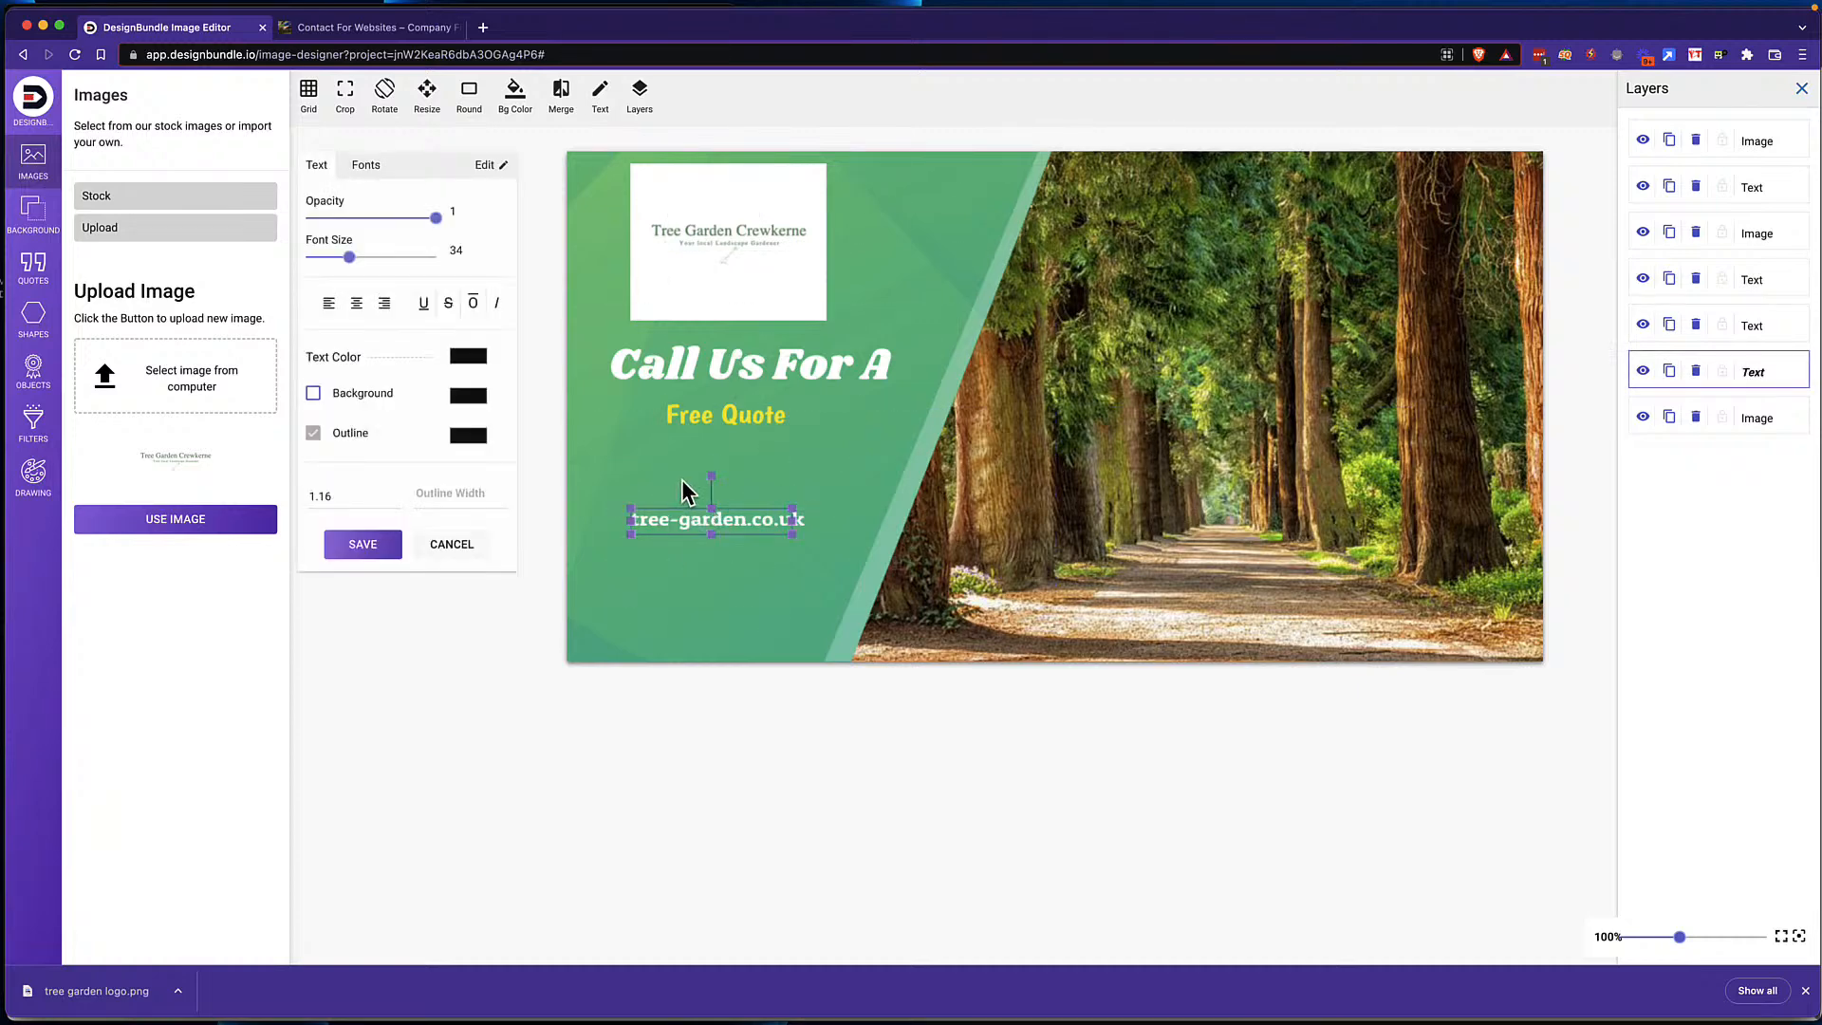
pyautogui.click(683, 485)
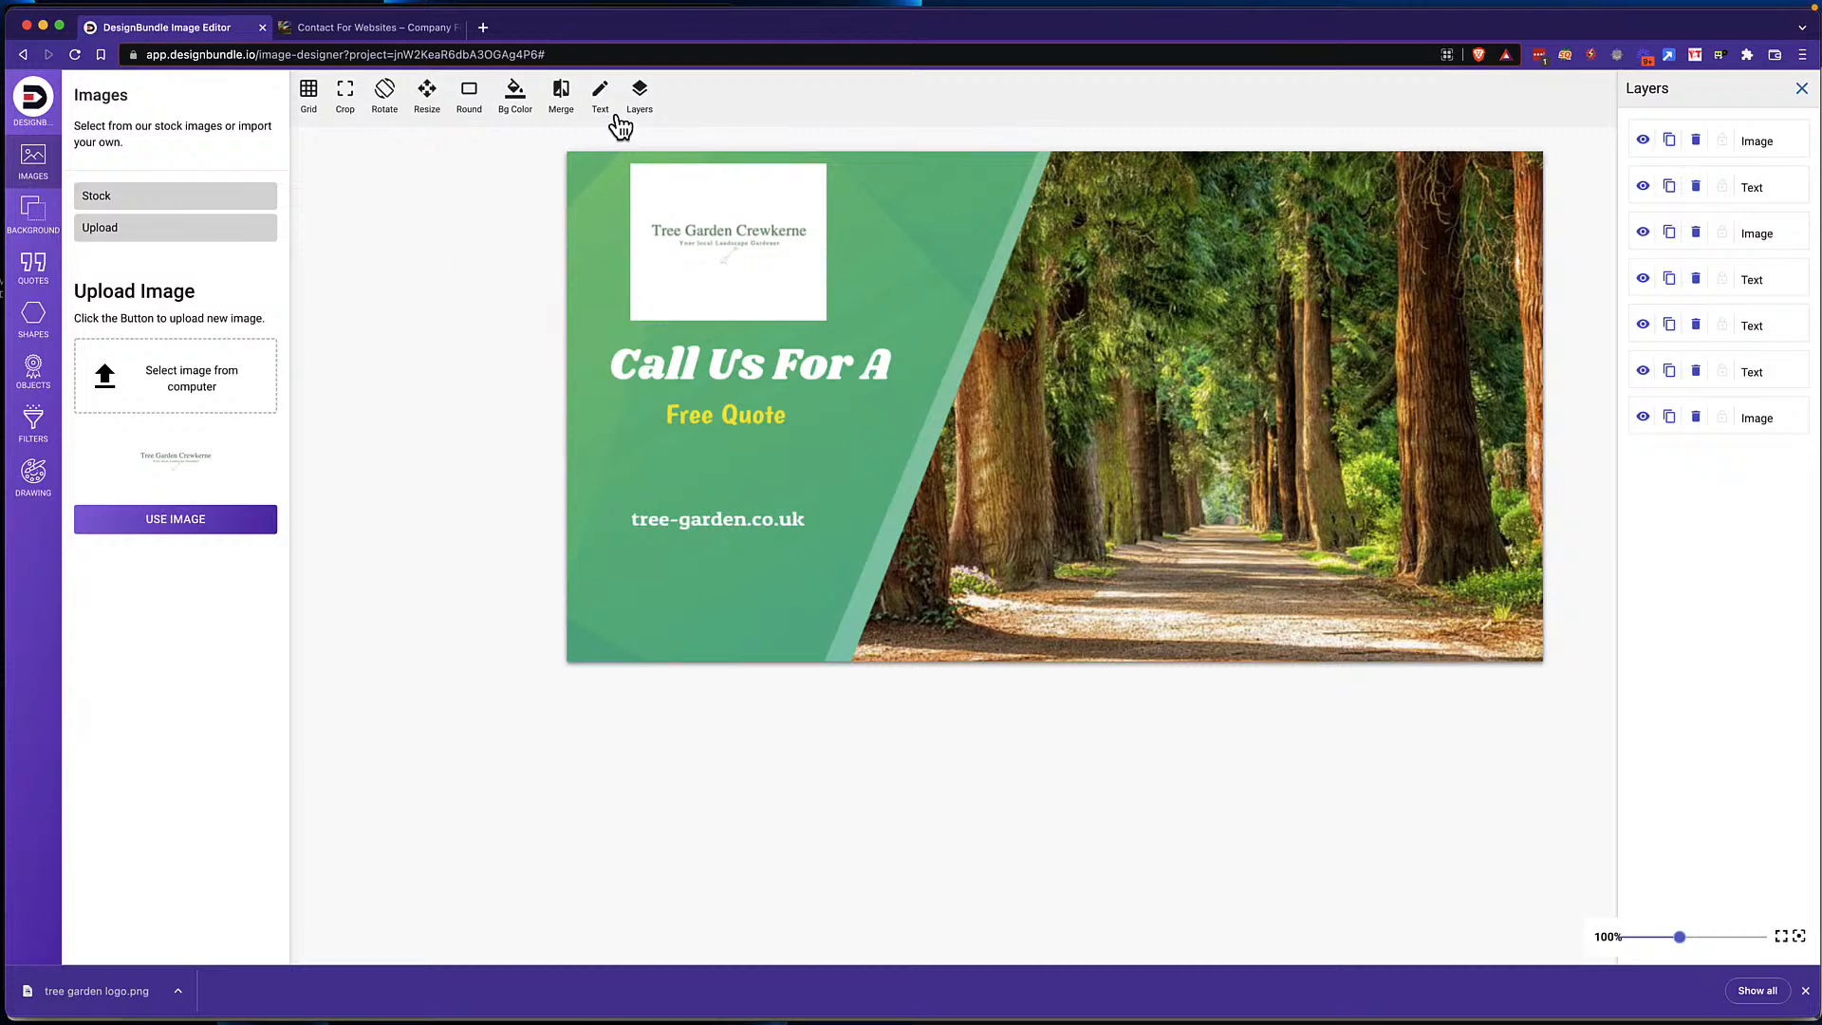
# Step: Add a new text box between "Free Quote" and the web address, and shift the logo slightly to the right
pyautogui.click(601, 95)
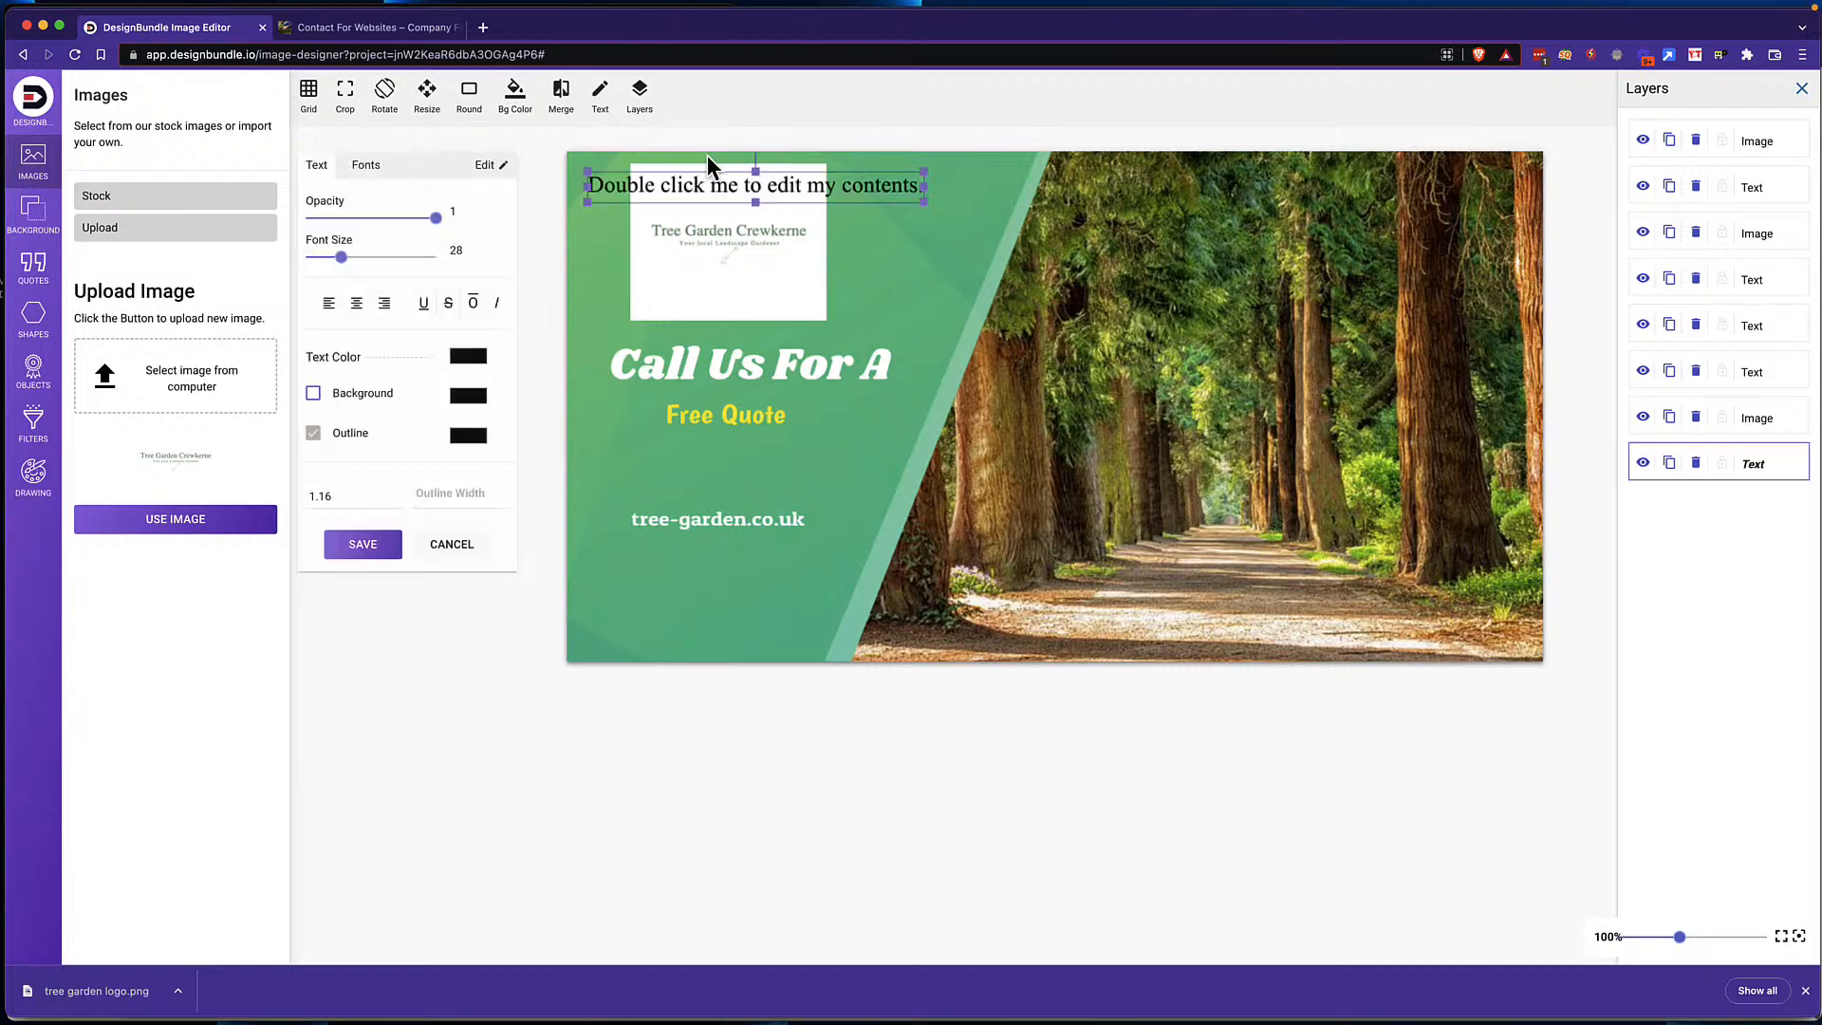
pyautogui.moveTo(700, 183)
pyautogui.mouseDown()
pyautogui.moveTo(698, 442)
pyautogui.moveTo(720, 183)
pyautogui.mouseUp()
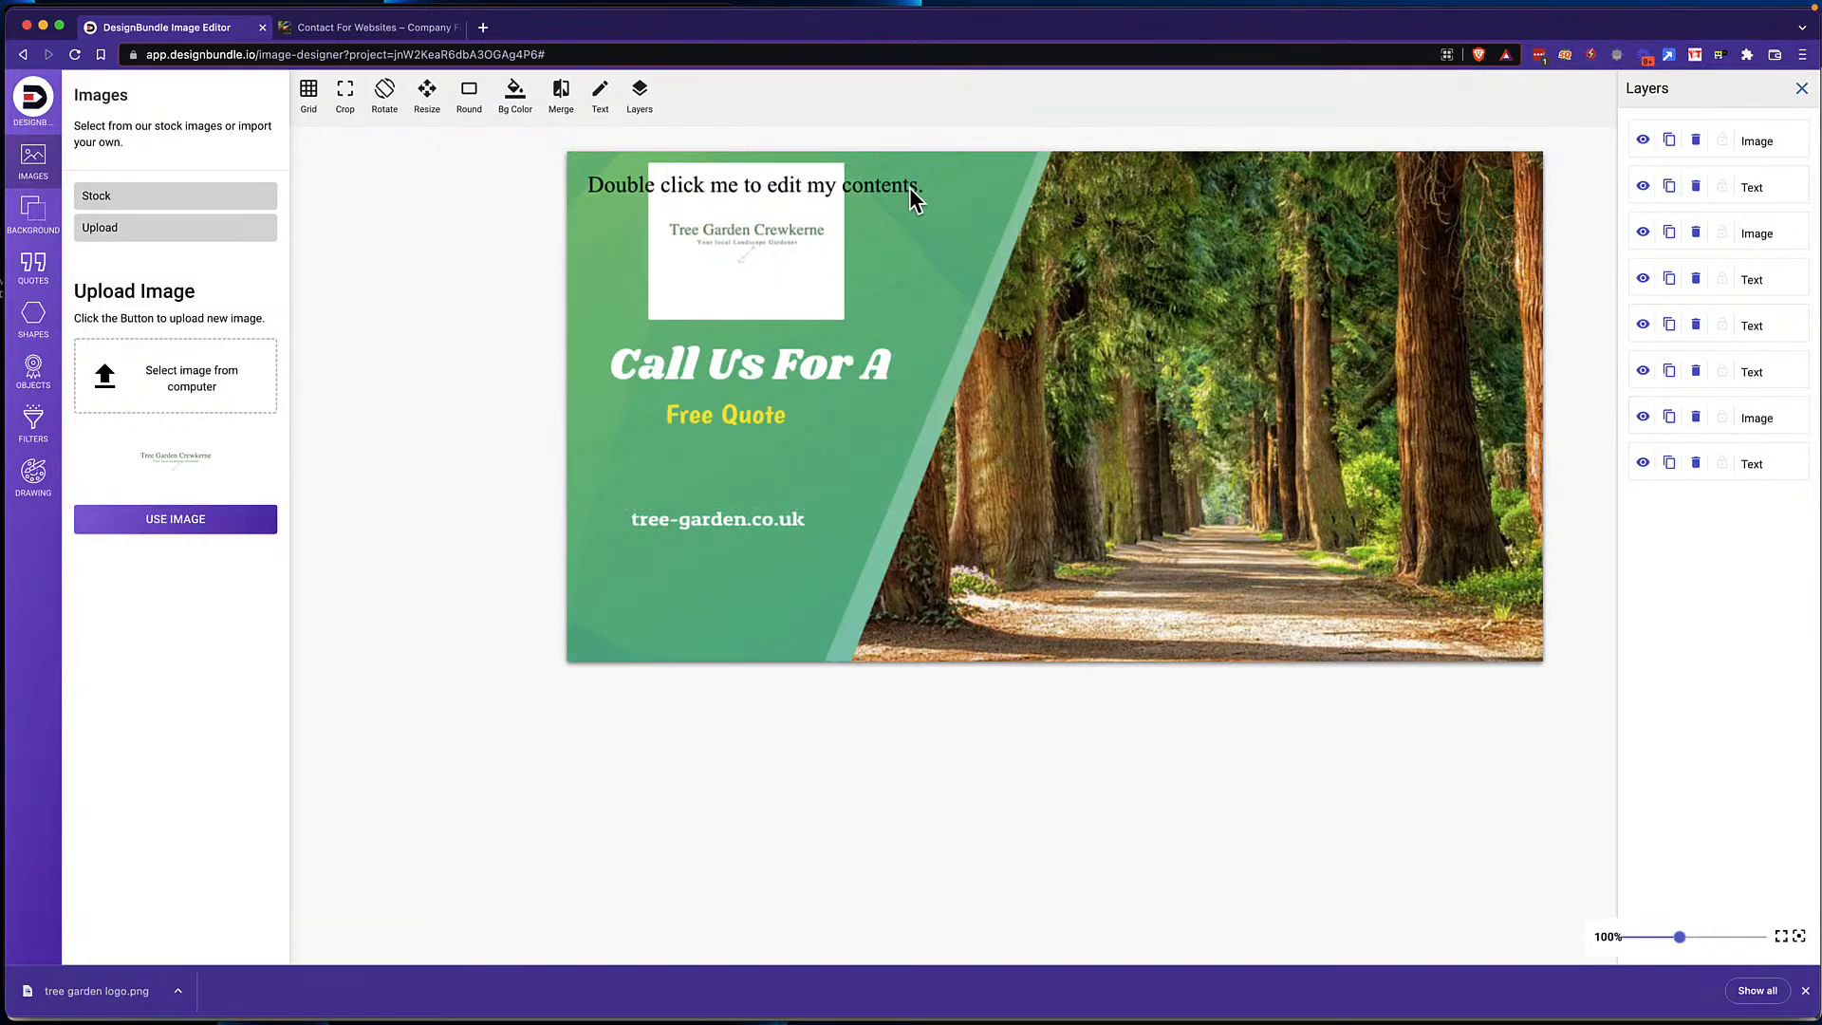
pyautogui.moveTo(612, 190); pyautogui.dragTo(671, 465)
# Step: Replace the new text box's placeholder with the business phone number and centre it beneath "Free Quote"
pyautogui.doubleClick(670, 462)
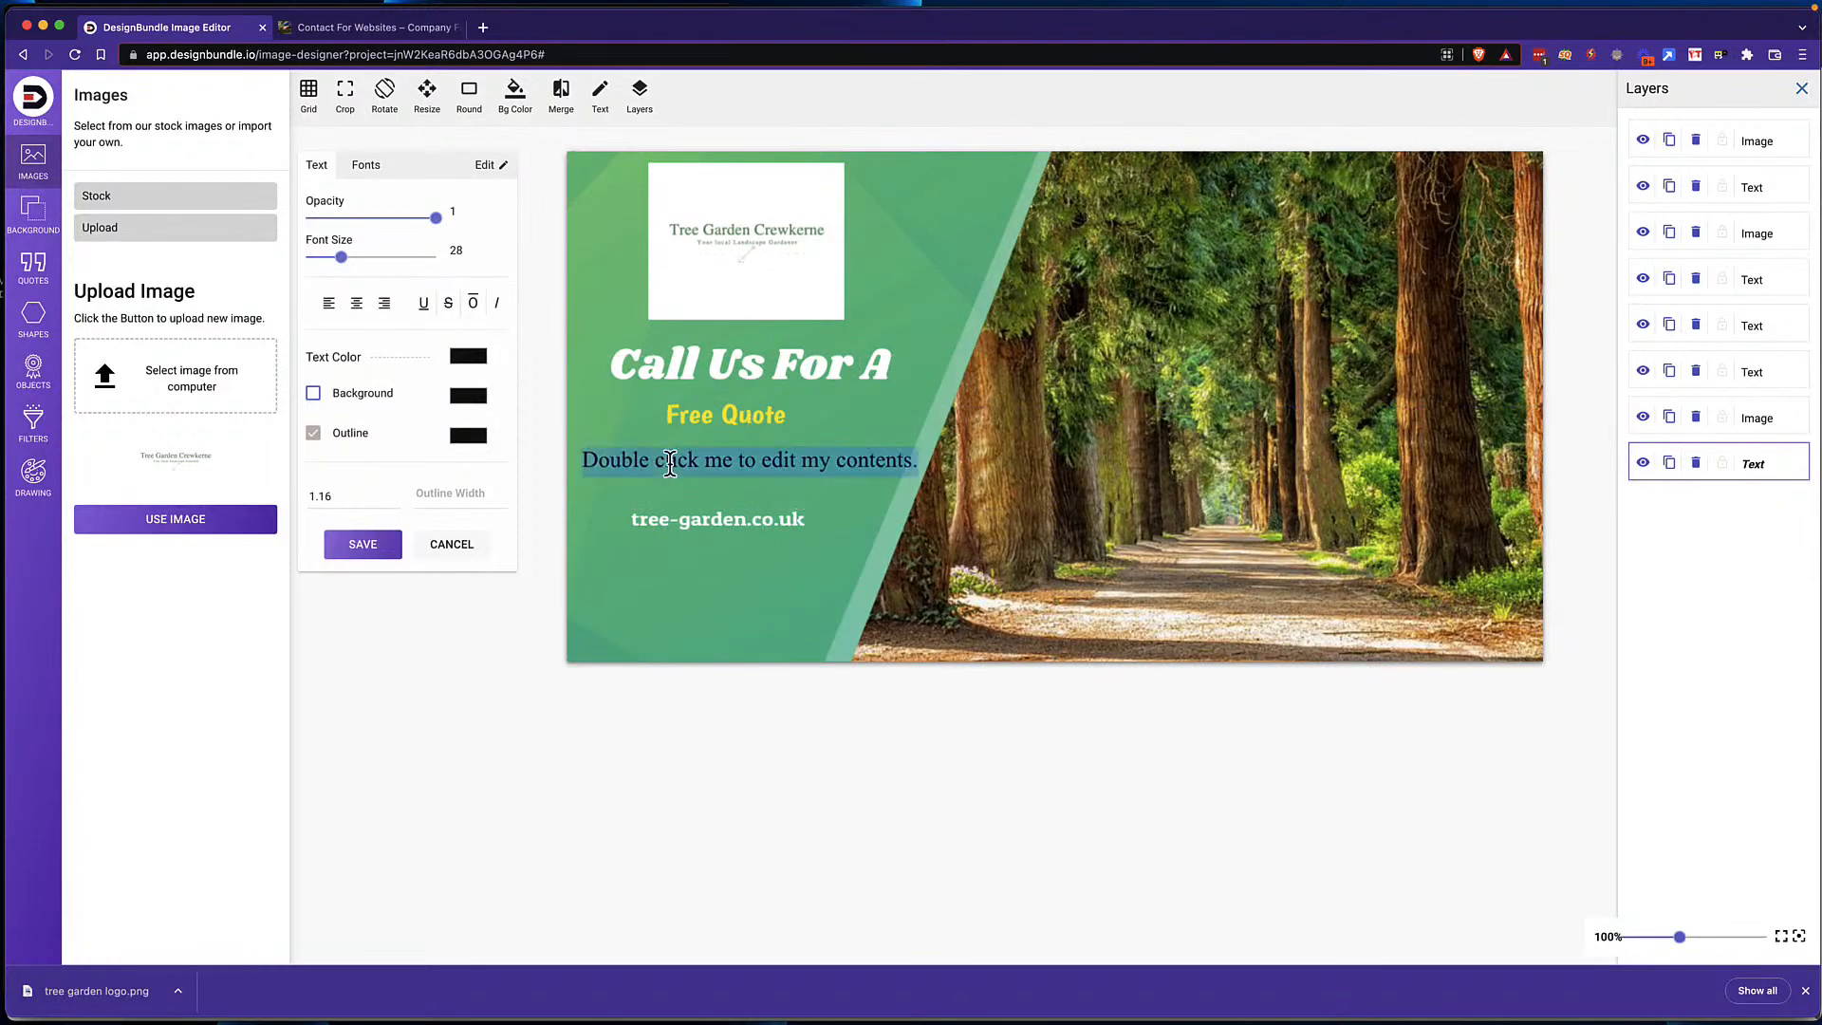
pyautogui.write('234566')
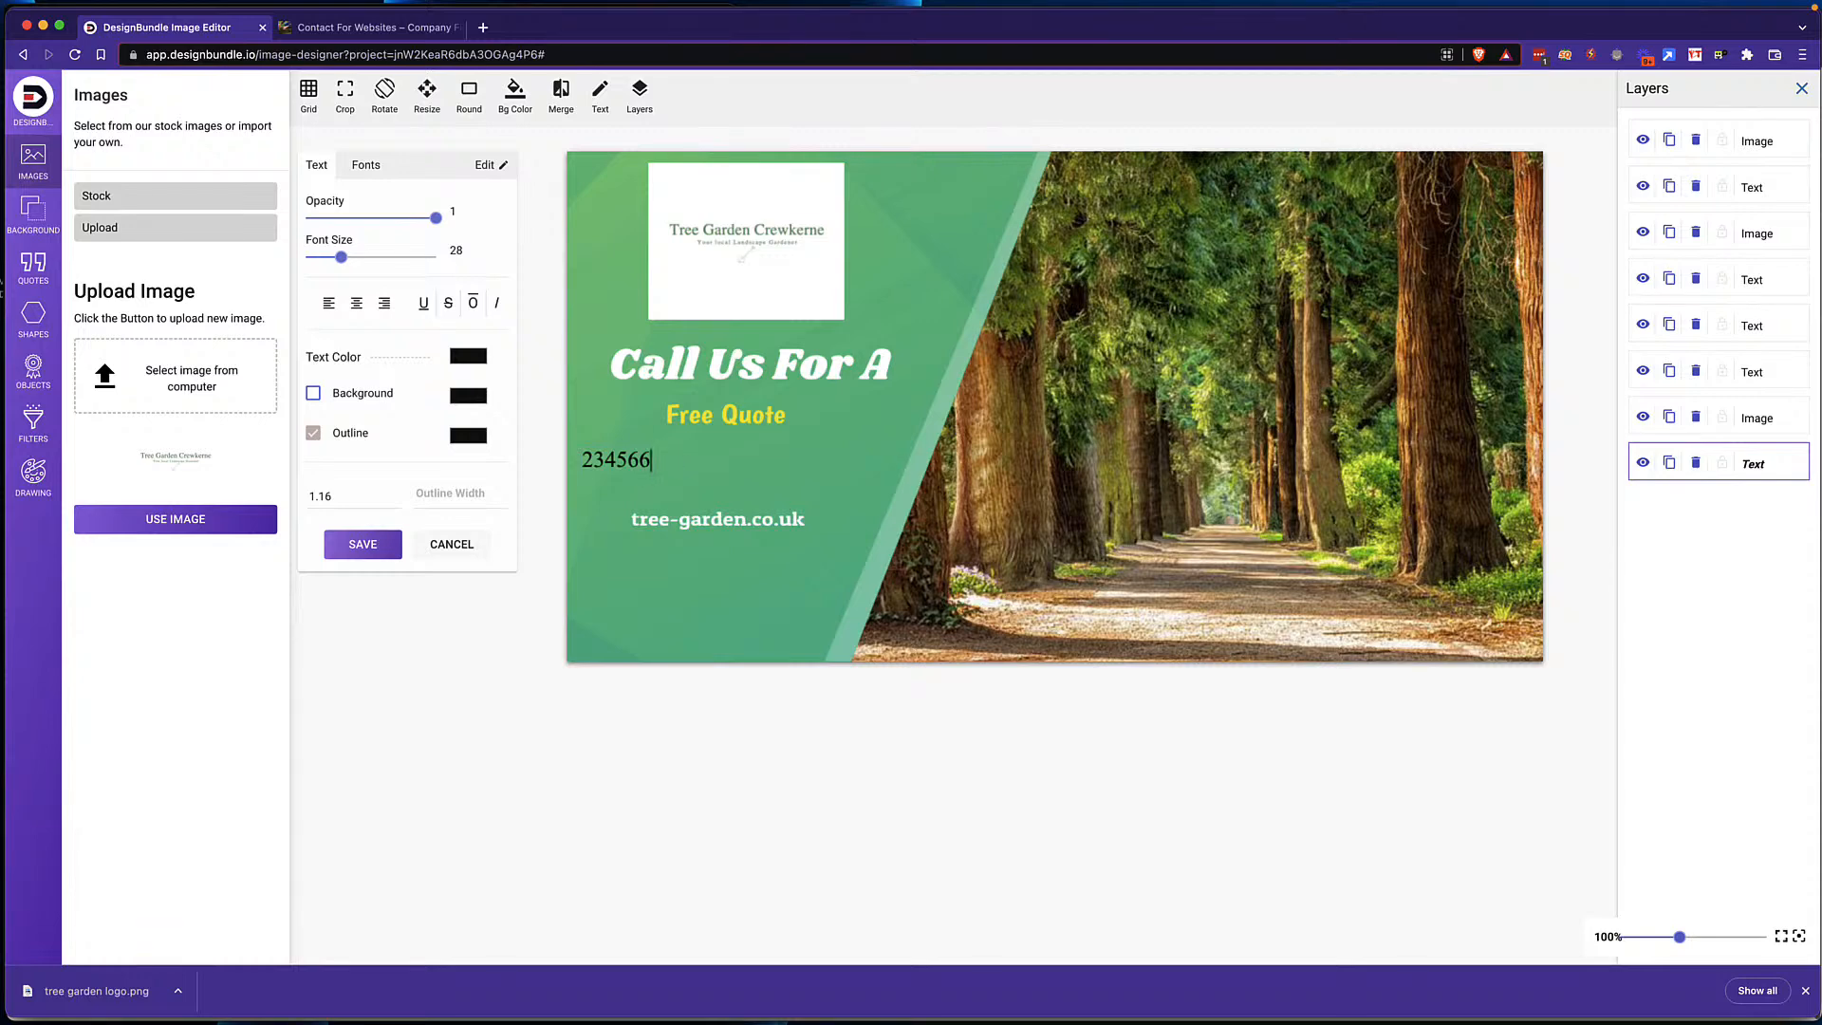
pyautogui.write('78900')
pyautogui.click(743, 504)
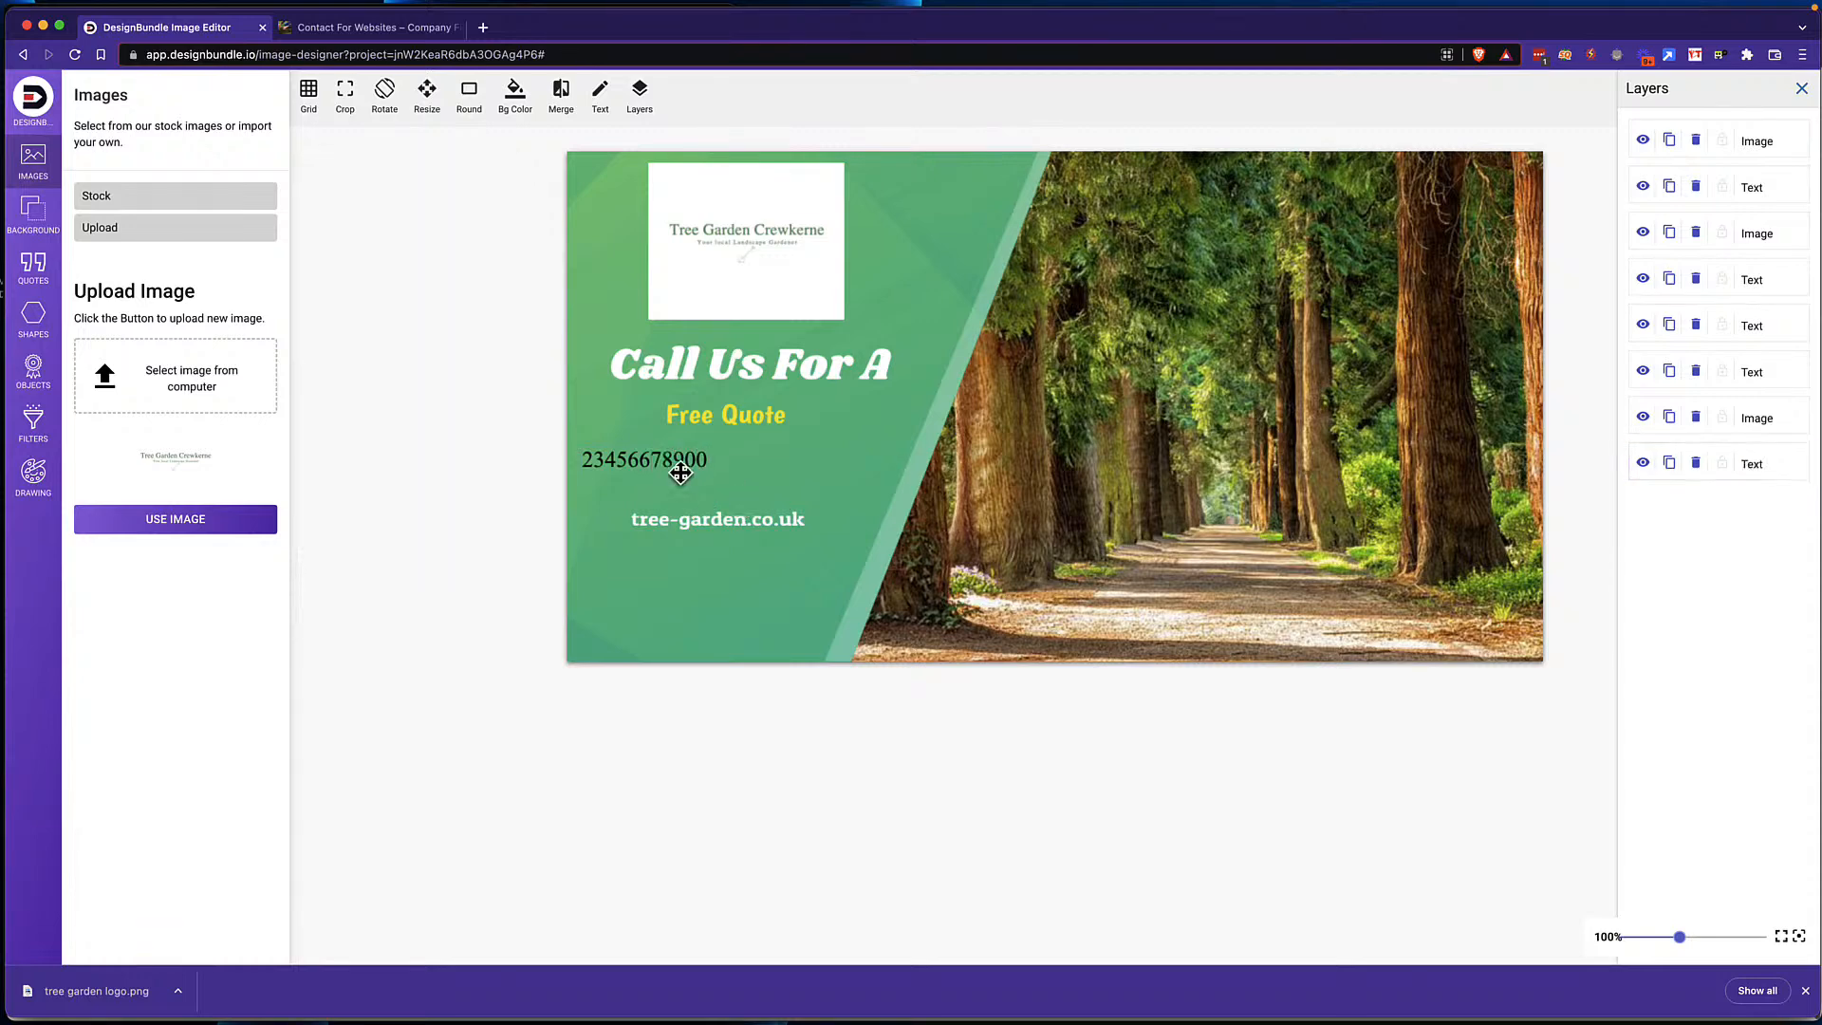
pyautogui.click(667, 459)
pyautogui.moveTo(668, 459); pyautogui.dragTo(751, 462)
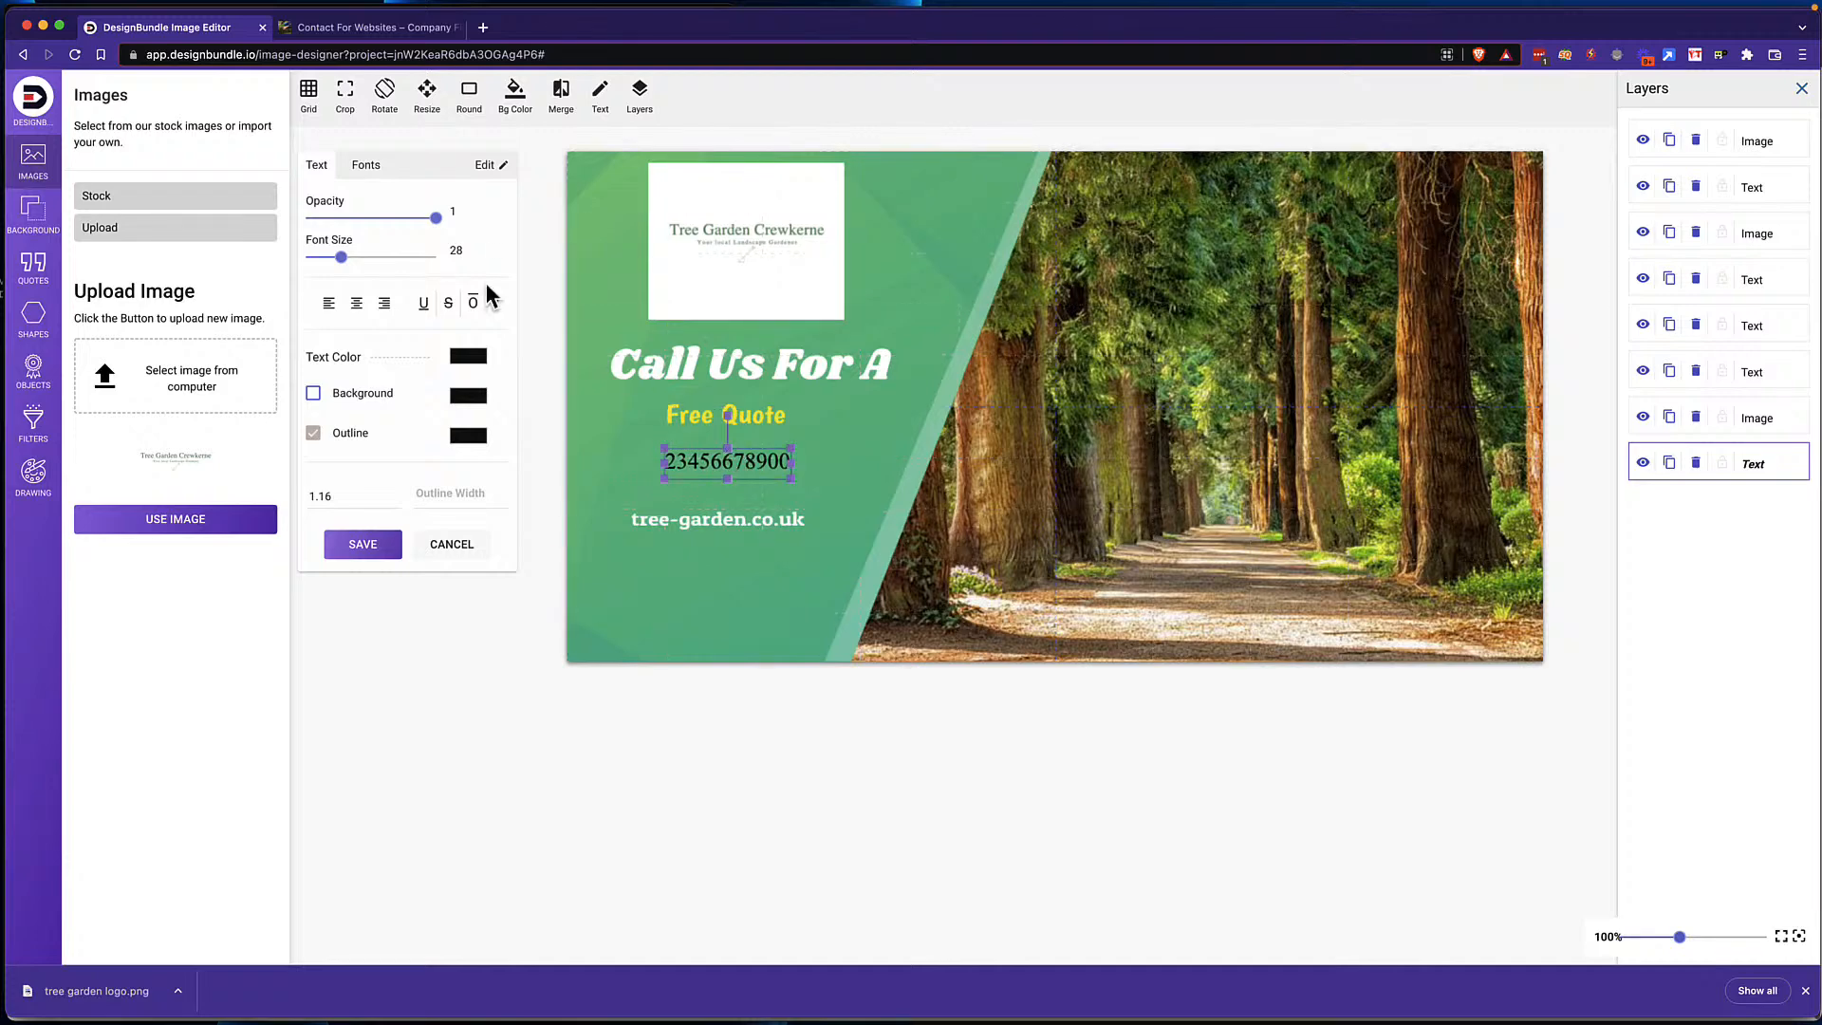
# Step: Change the phone number's text colour from black to a very light grey
pyautogui.click(460, 364)
pyautogui.click(541, 422)
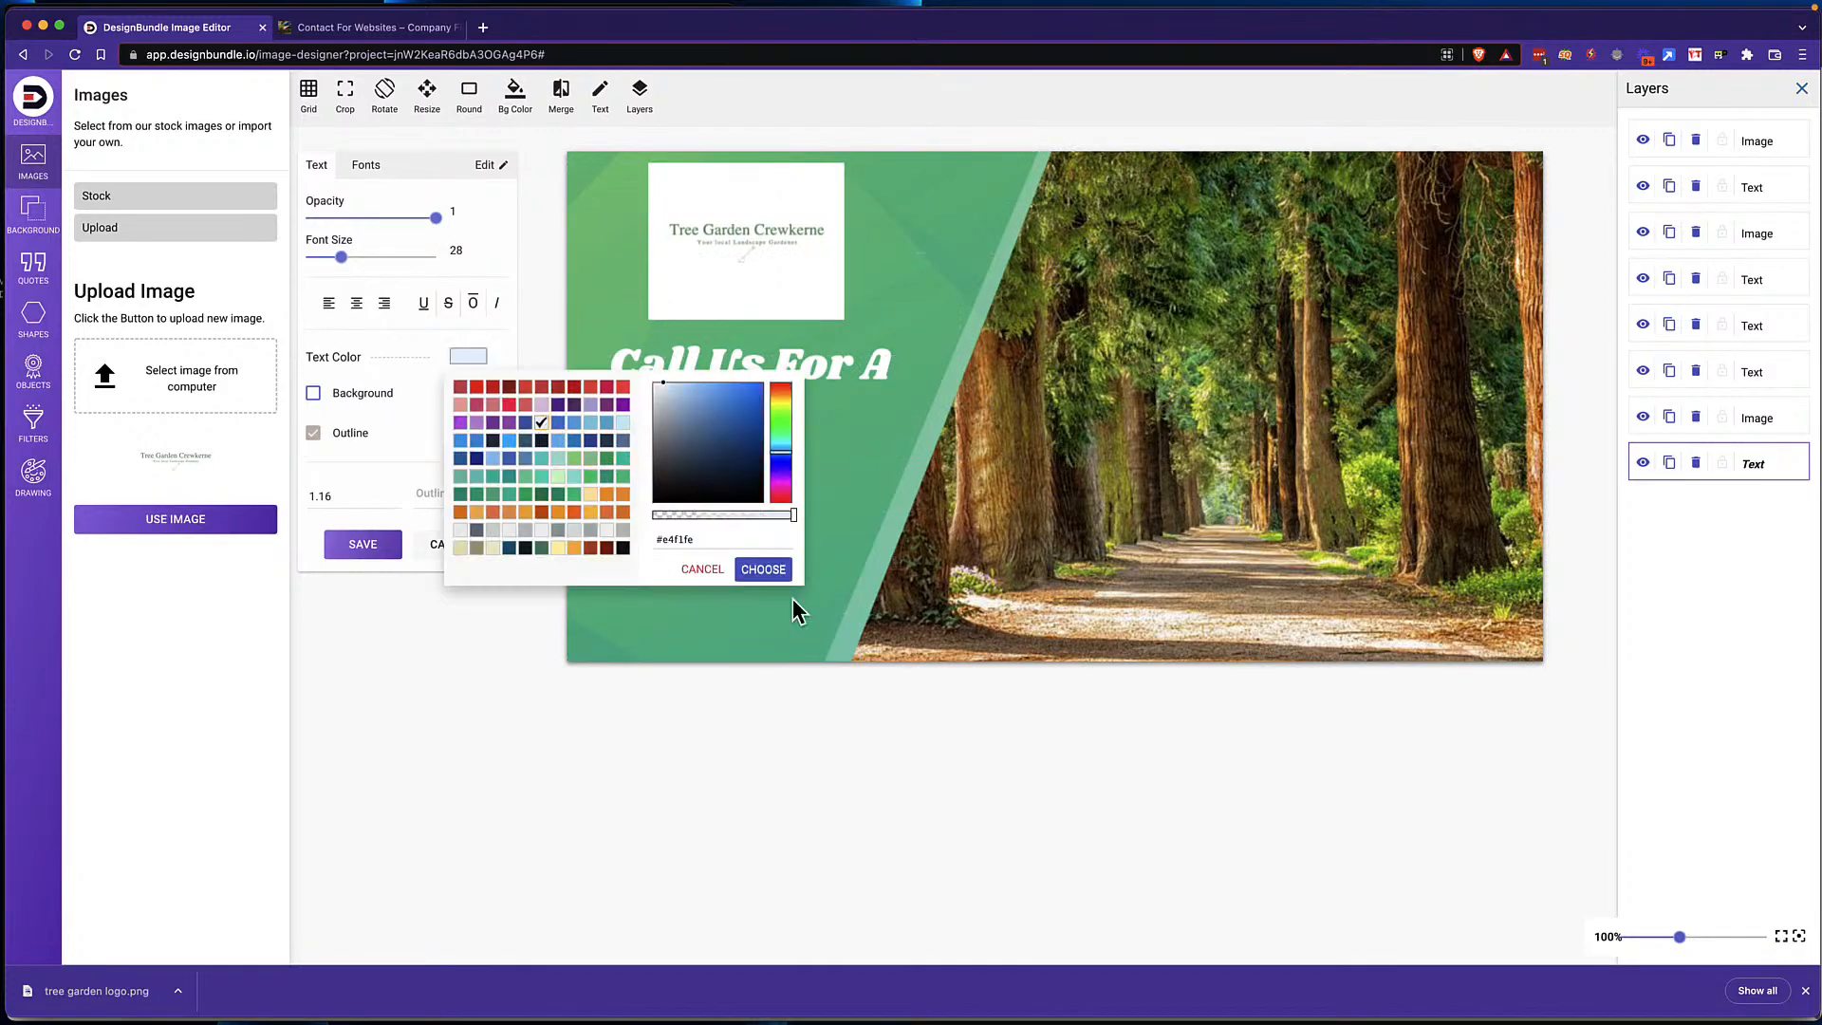
pyautogui.click(770, 571)
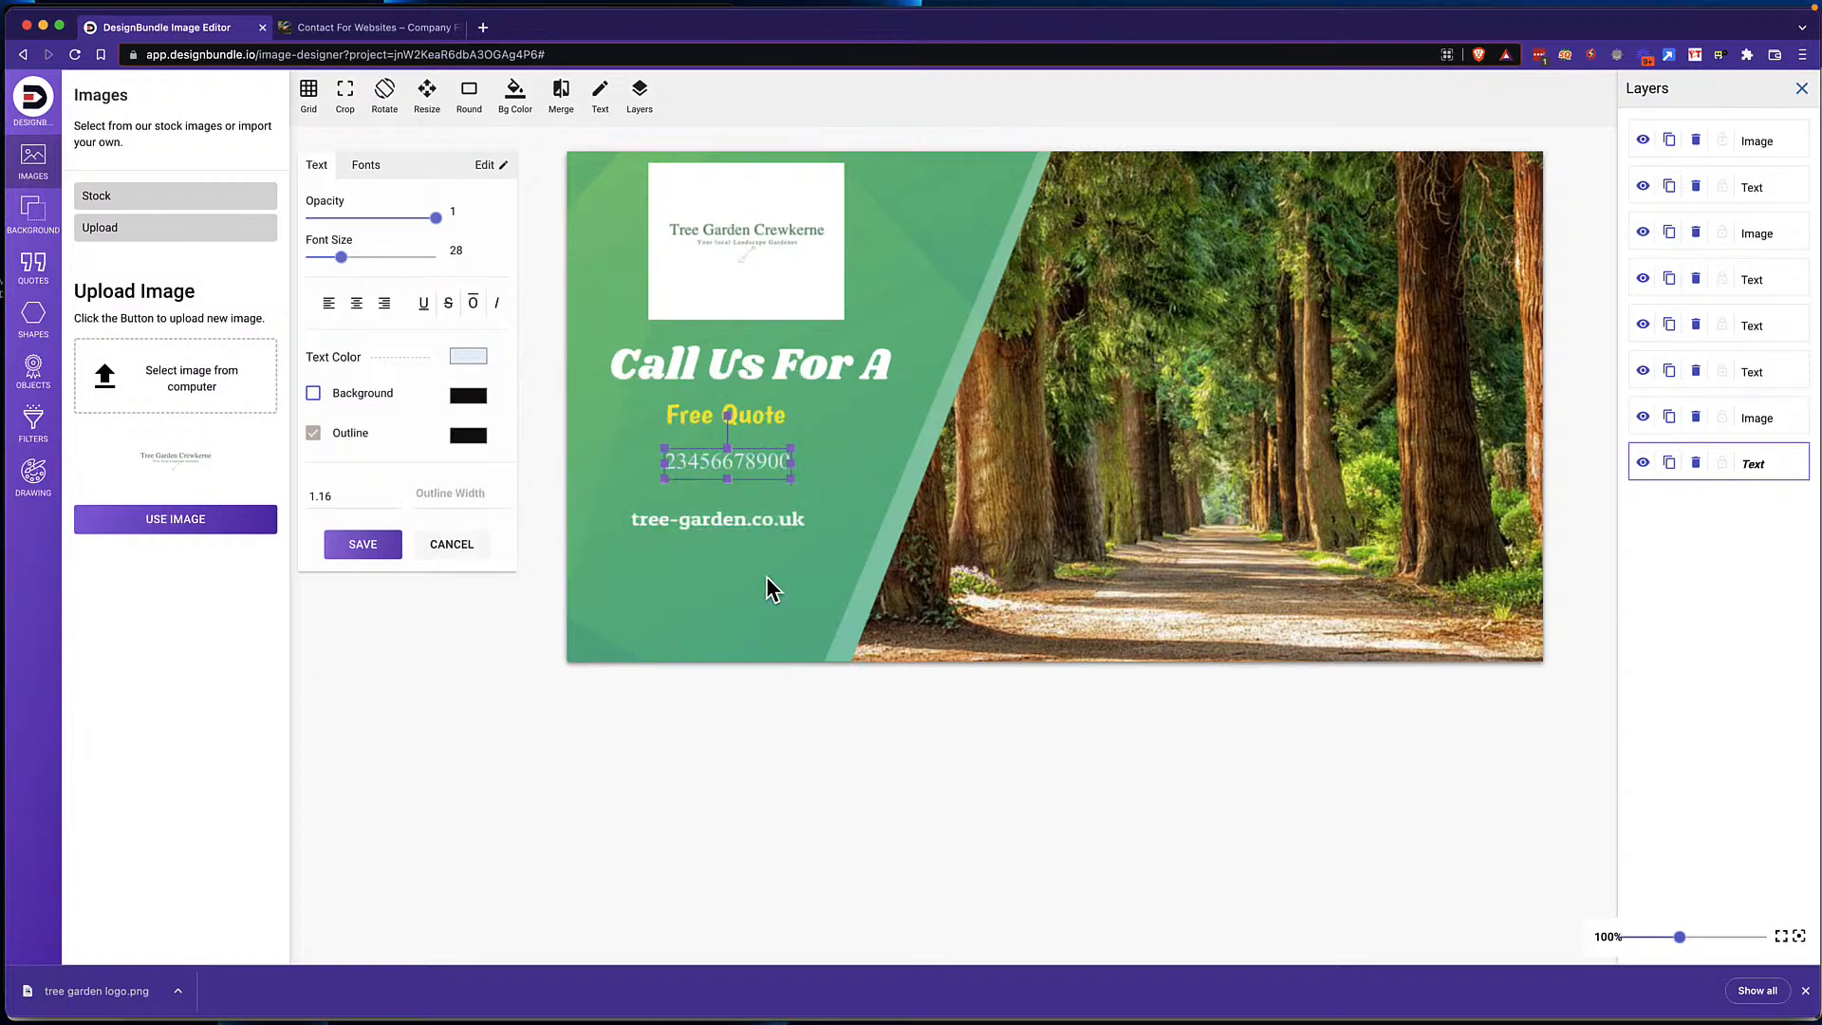
pyautogui.click(477, 359)
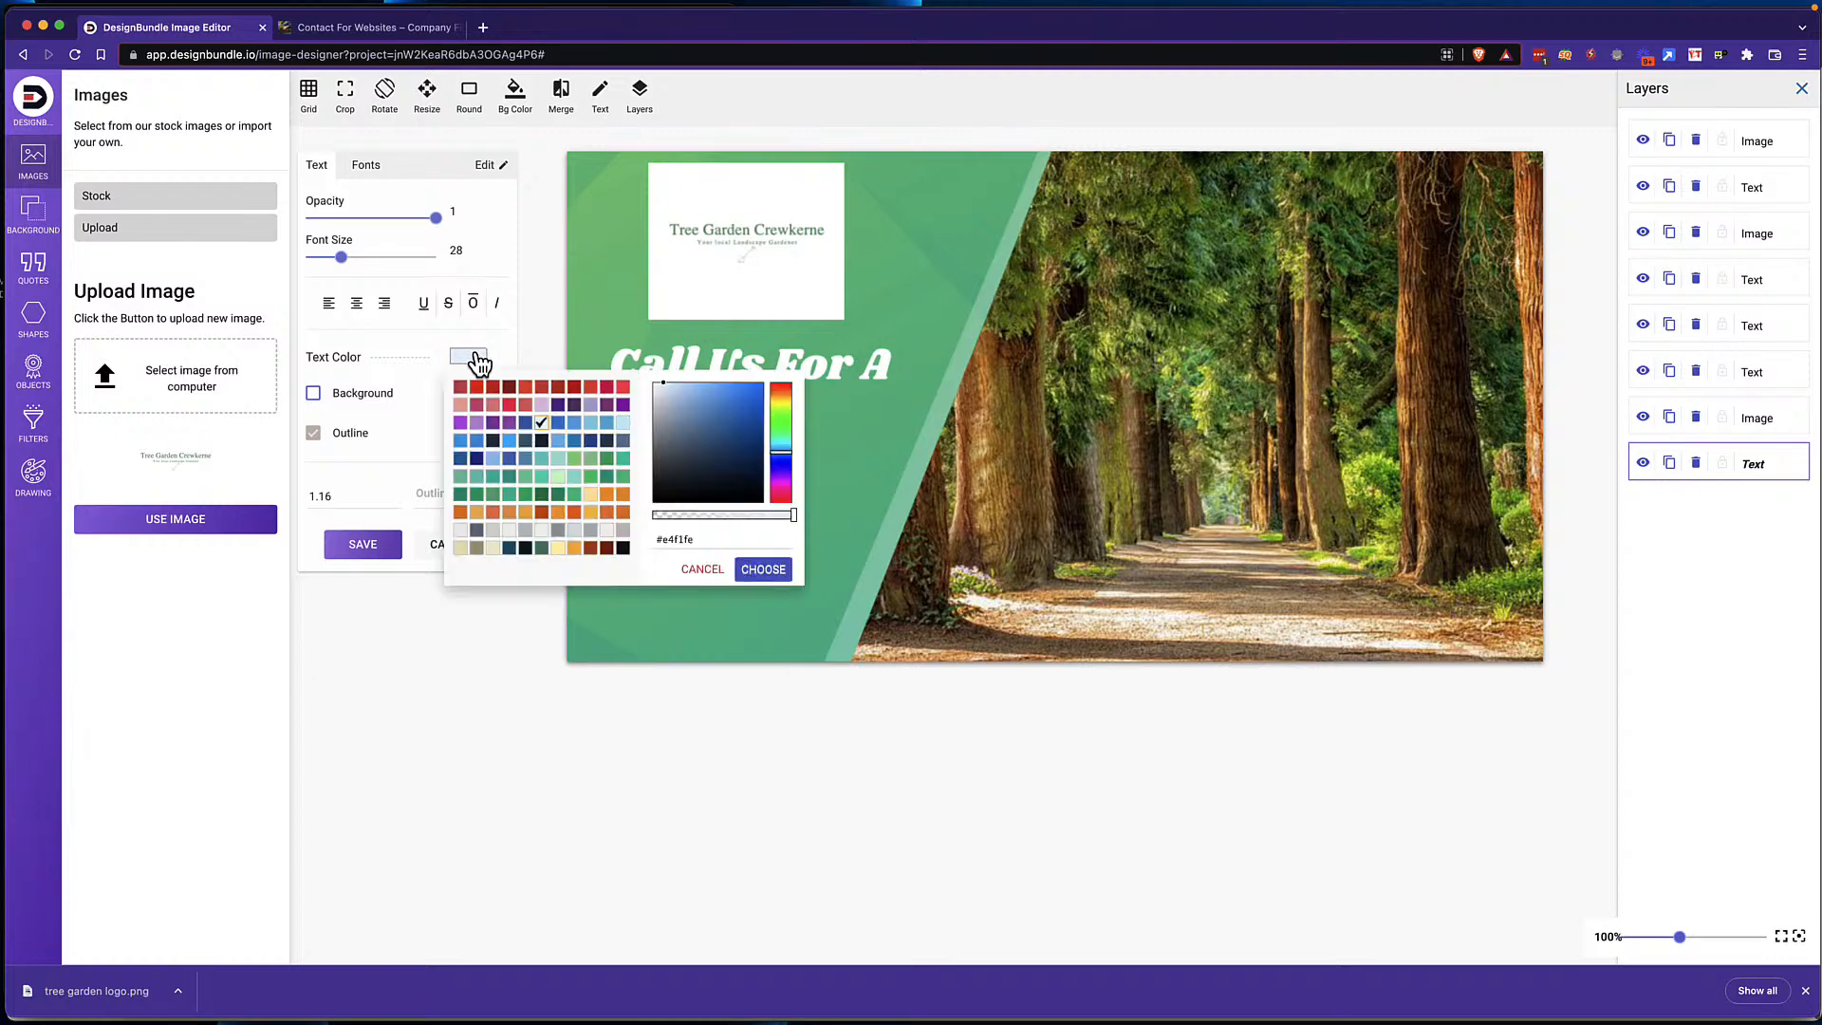
pyautogui.click(540, 529)
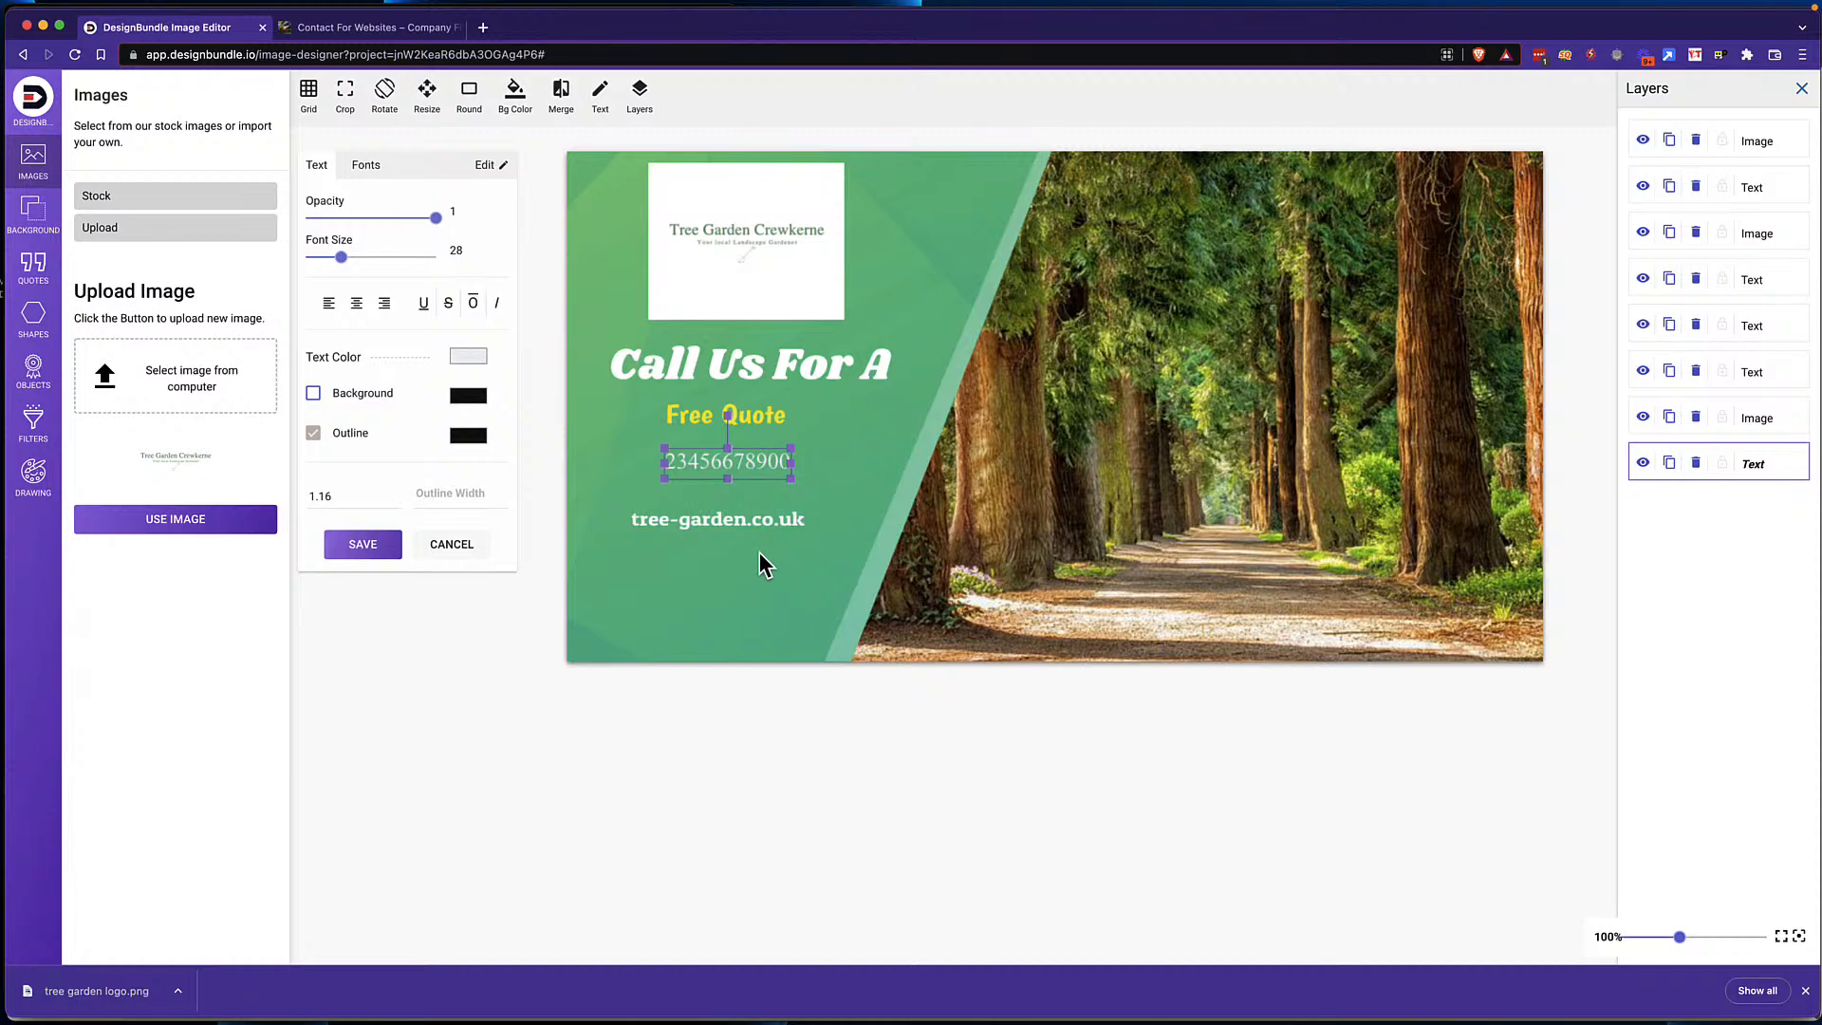
# Step: Change the phone number's font to Pacifico
pyautogui.click(367, 165)
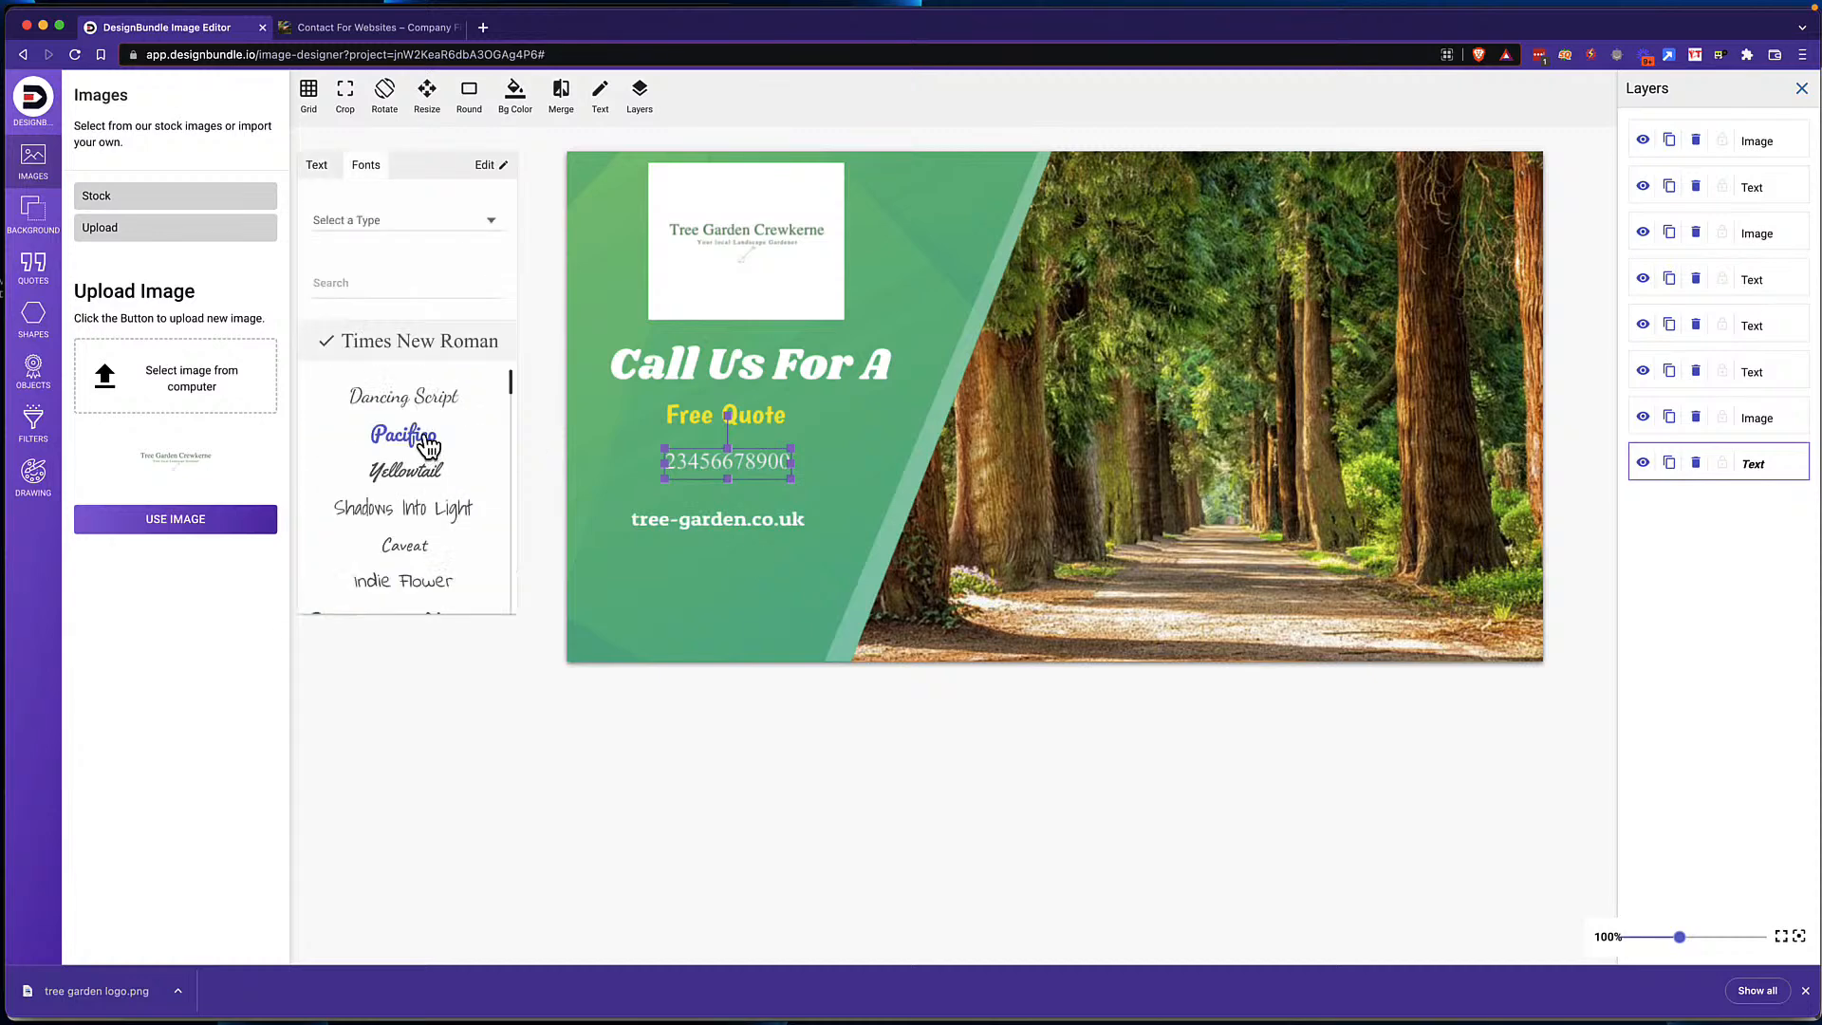
pyautogui.click(425, 439)
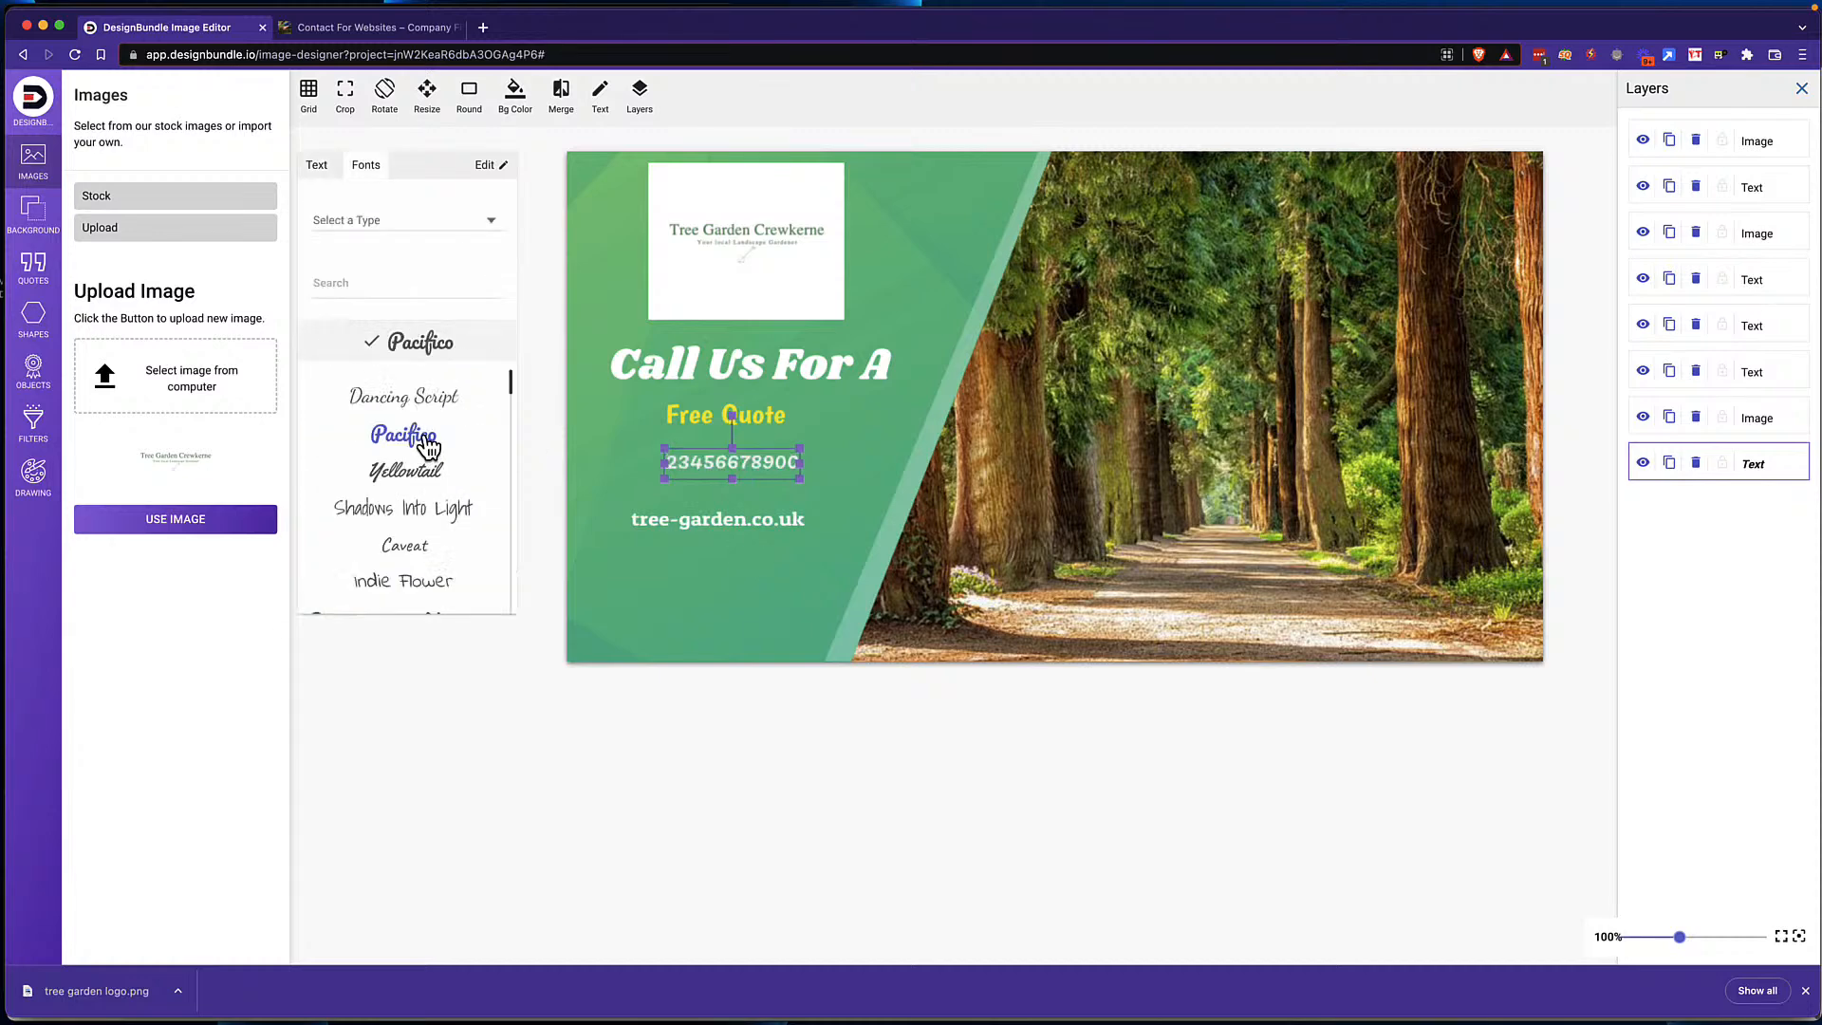
pyautogui.click(504, 626)
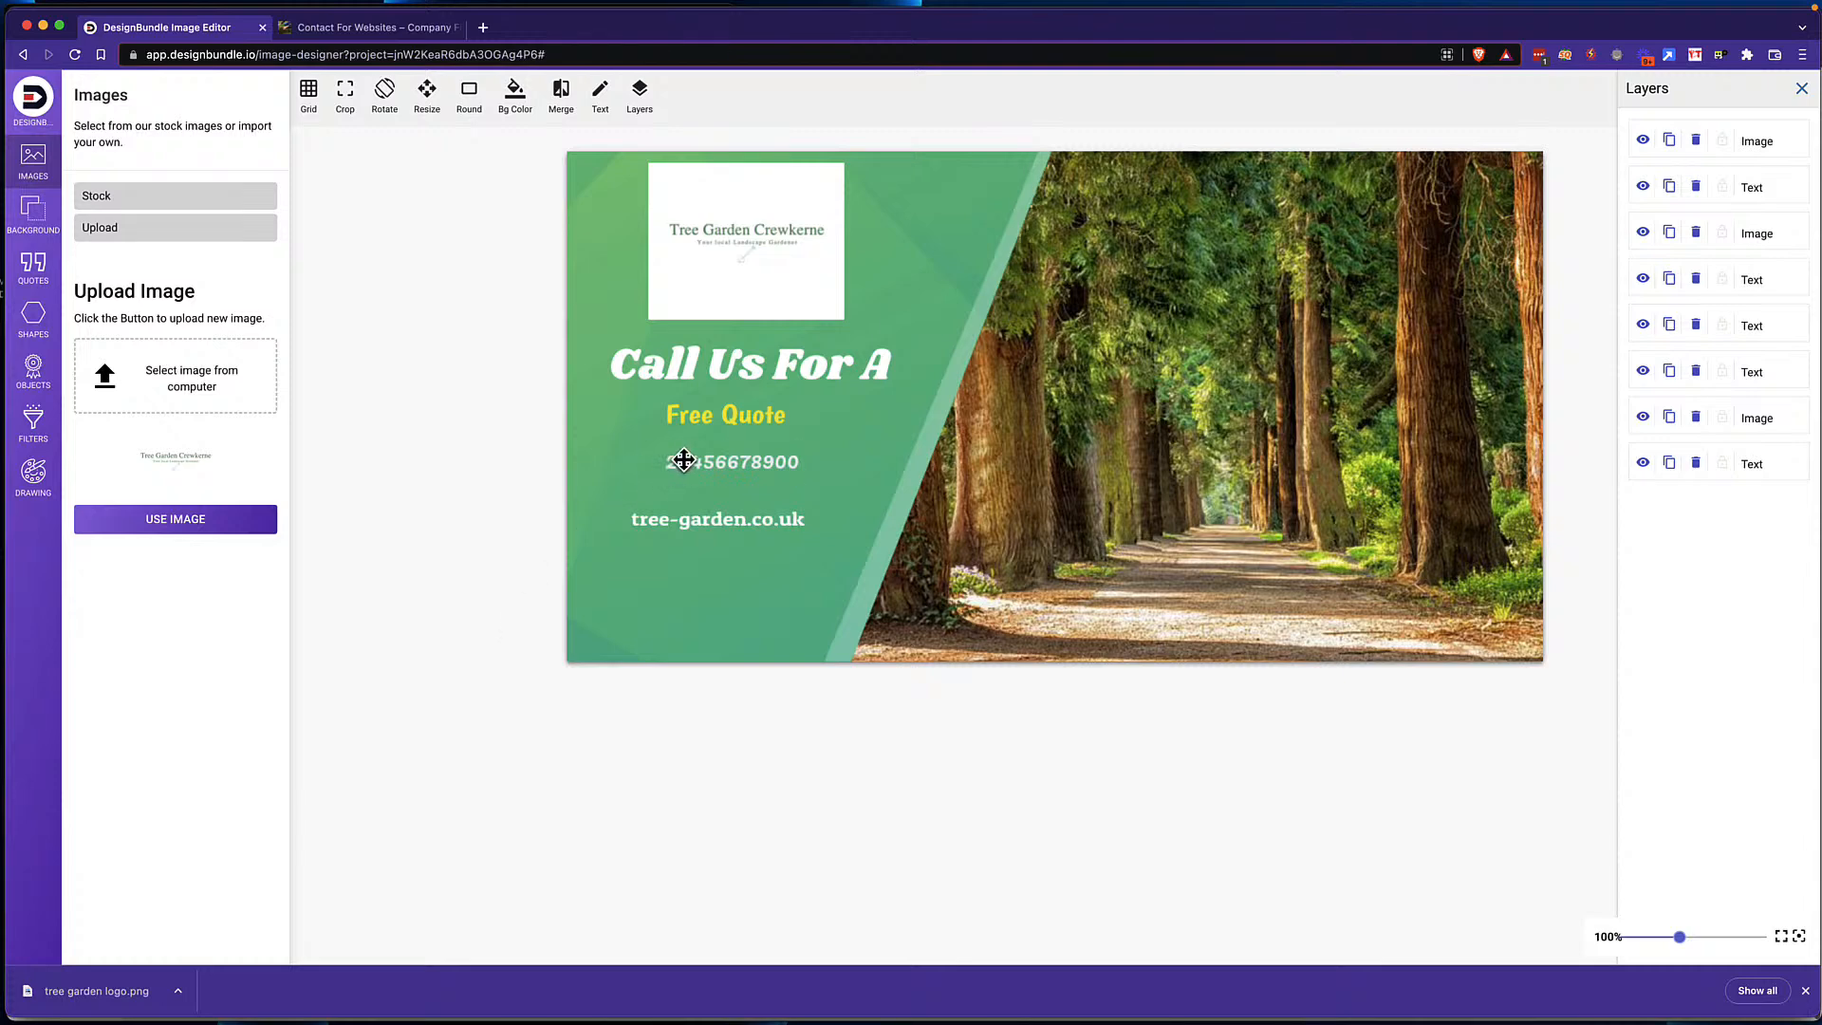
# Step: Move the phone number slightly down, shift the web address and "Free Quote" slightly right to centre them, and hide the layers list
pyautogui.moveTo(683, 461); pyautogui.dragTo(705, 528)
pyautogui.click(688, 522)
pyautogui.click(694, 725)
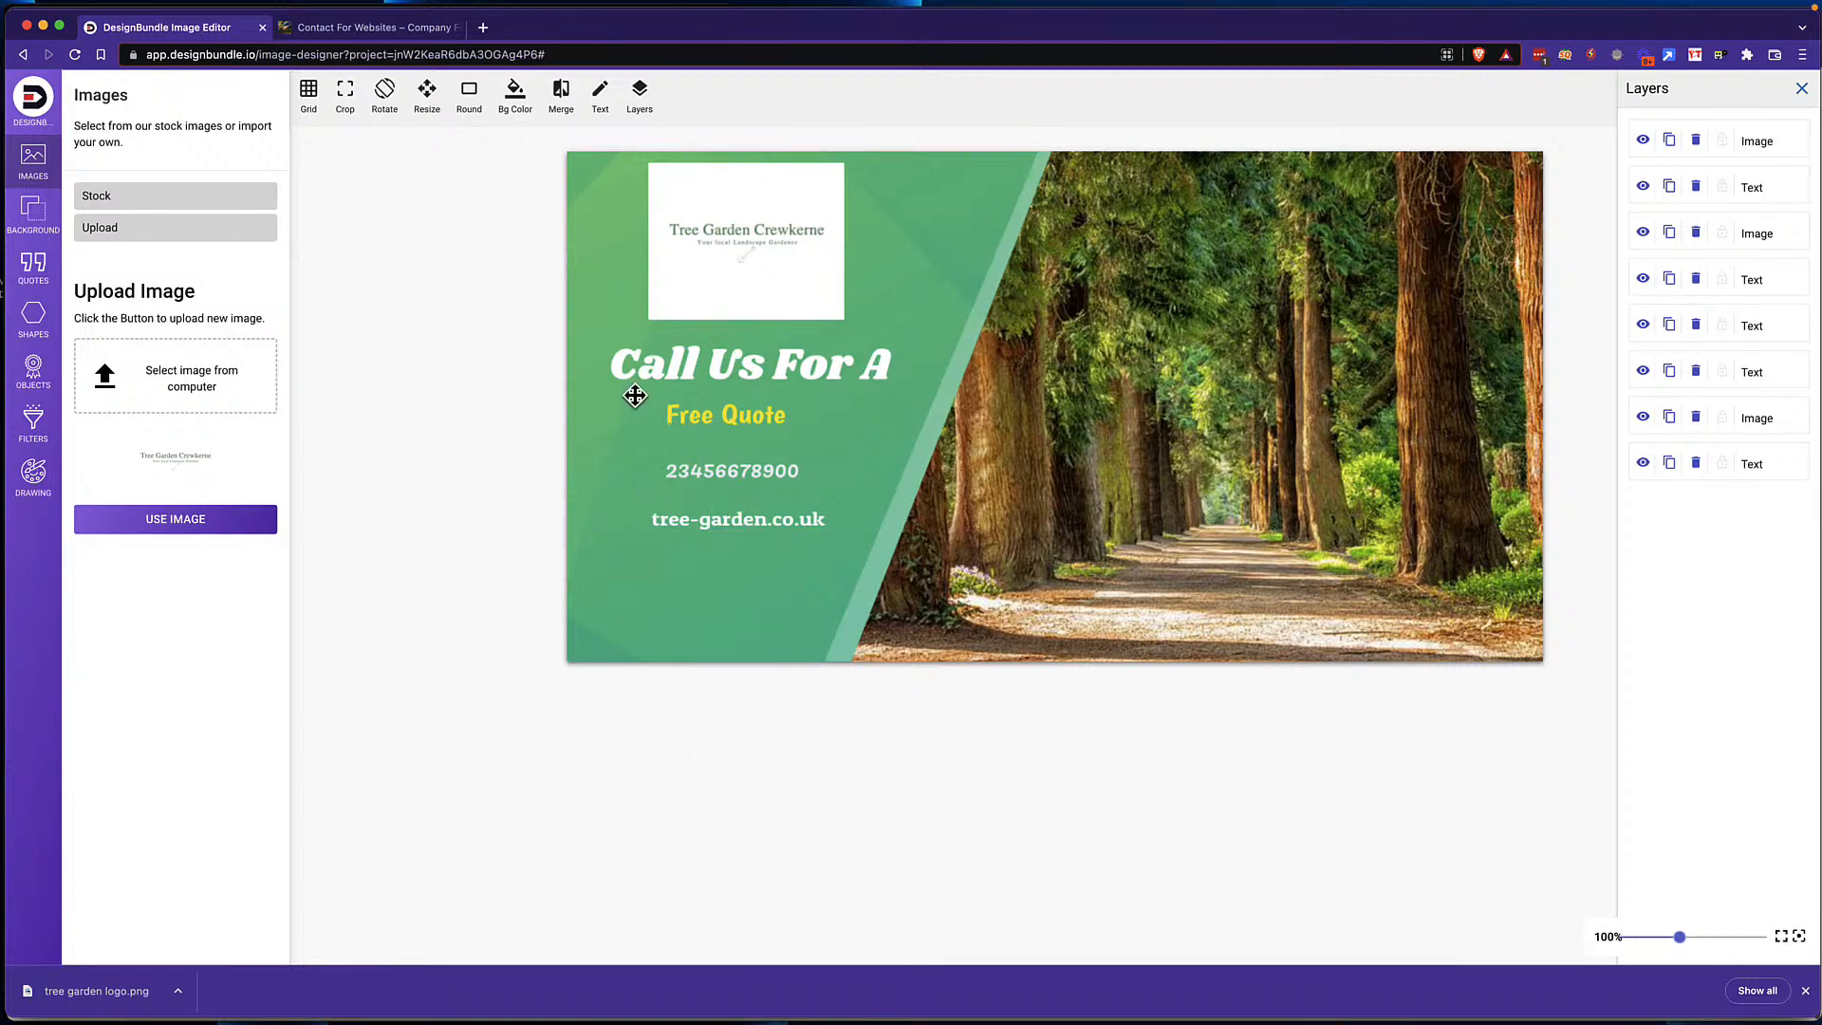
pyautogui.click(731, 421)
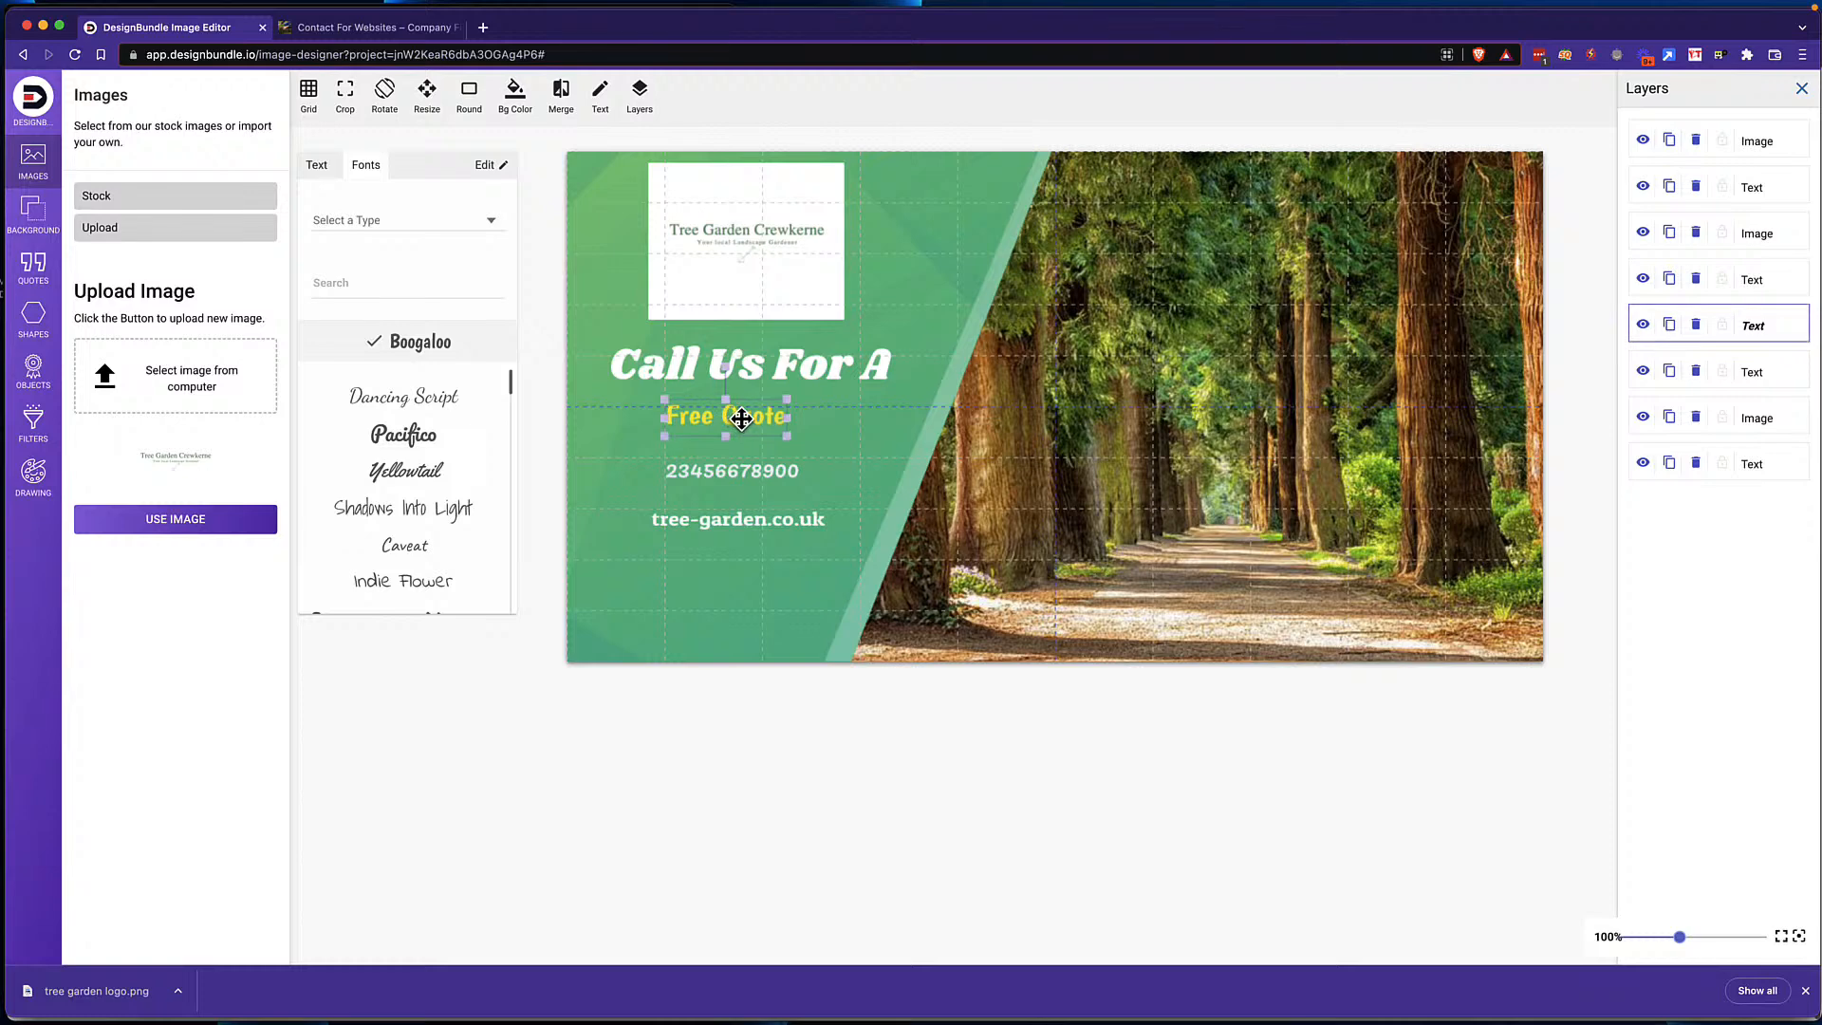
pyautogui.moveTo(741, 418); pyautogui.dragTo(759, 419)
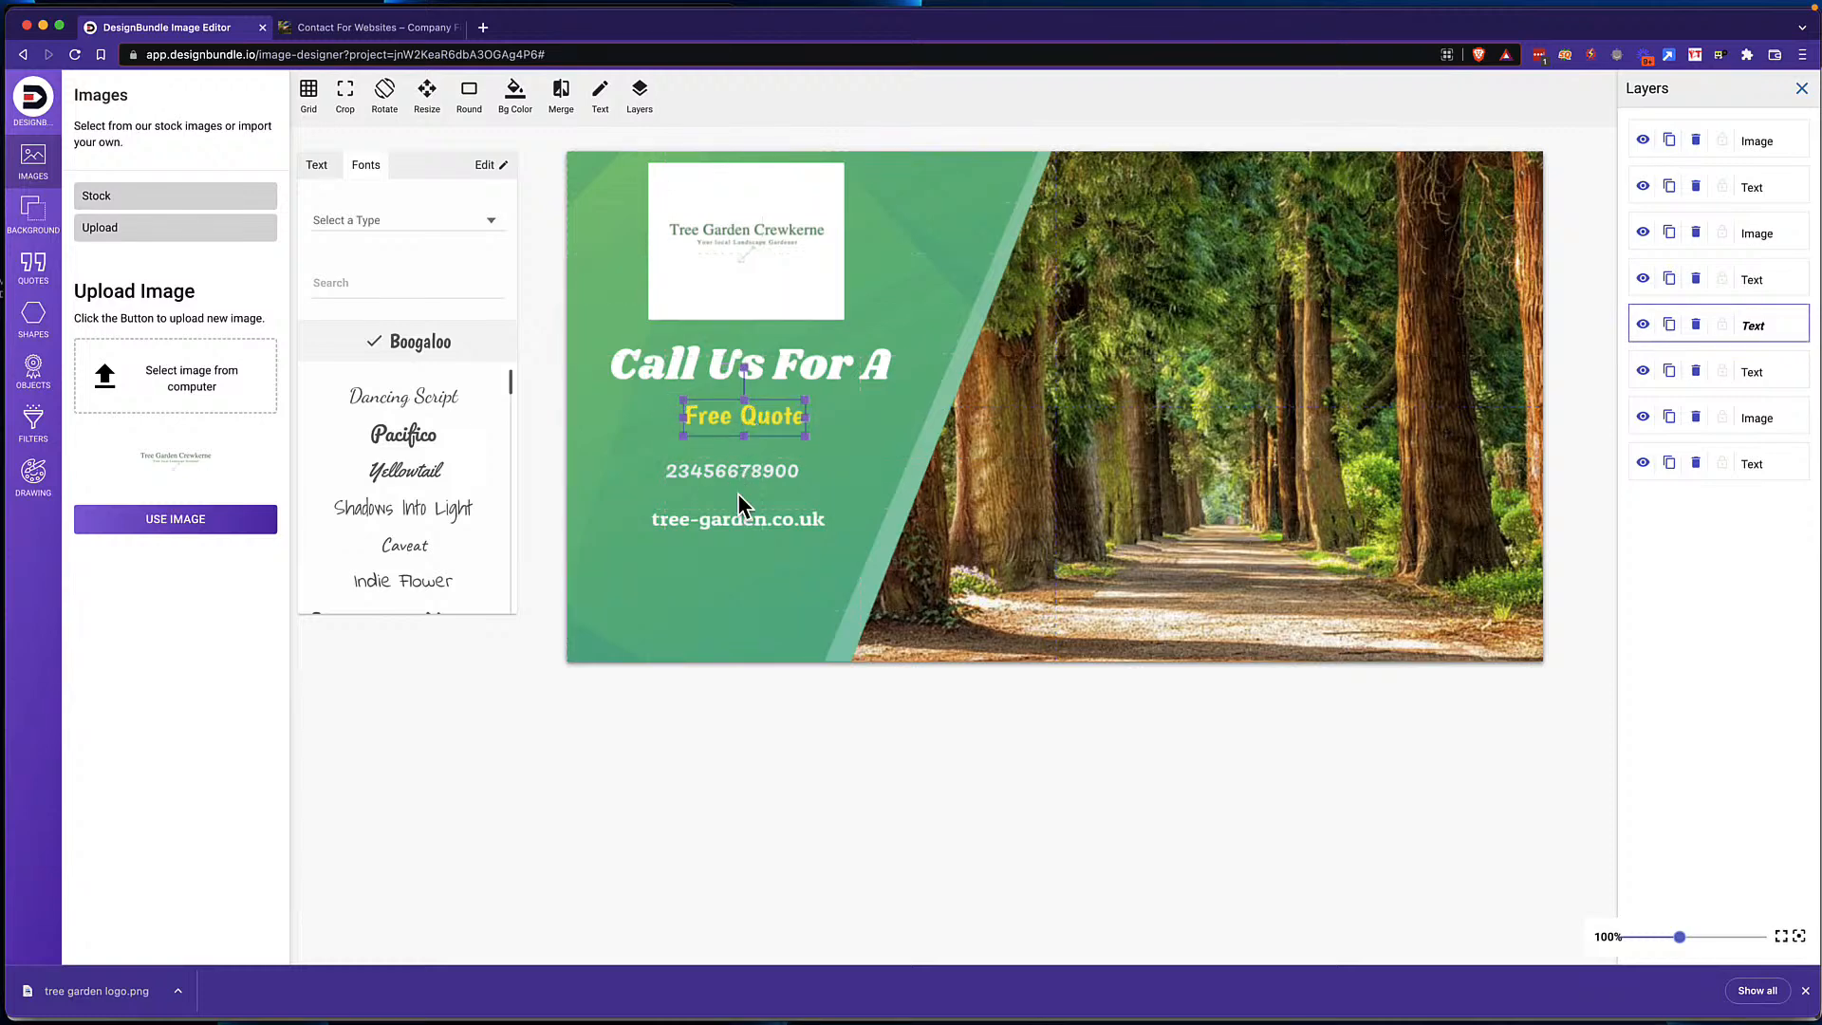
pyautogui.click(739, 505)
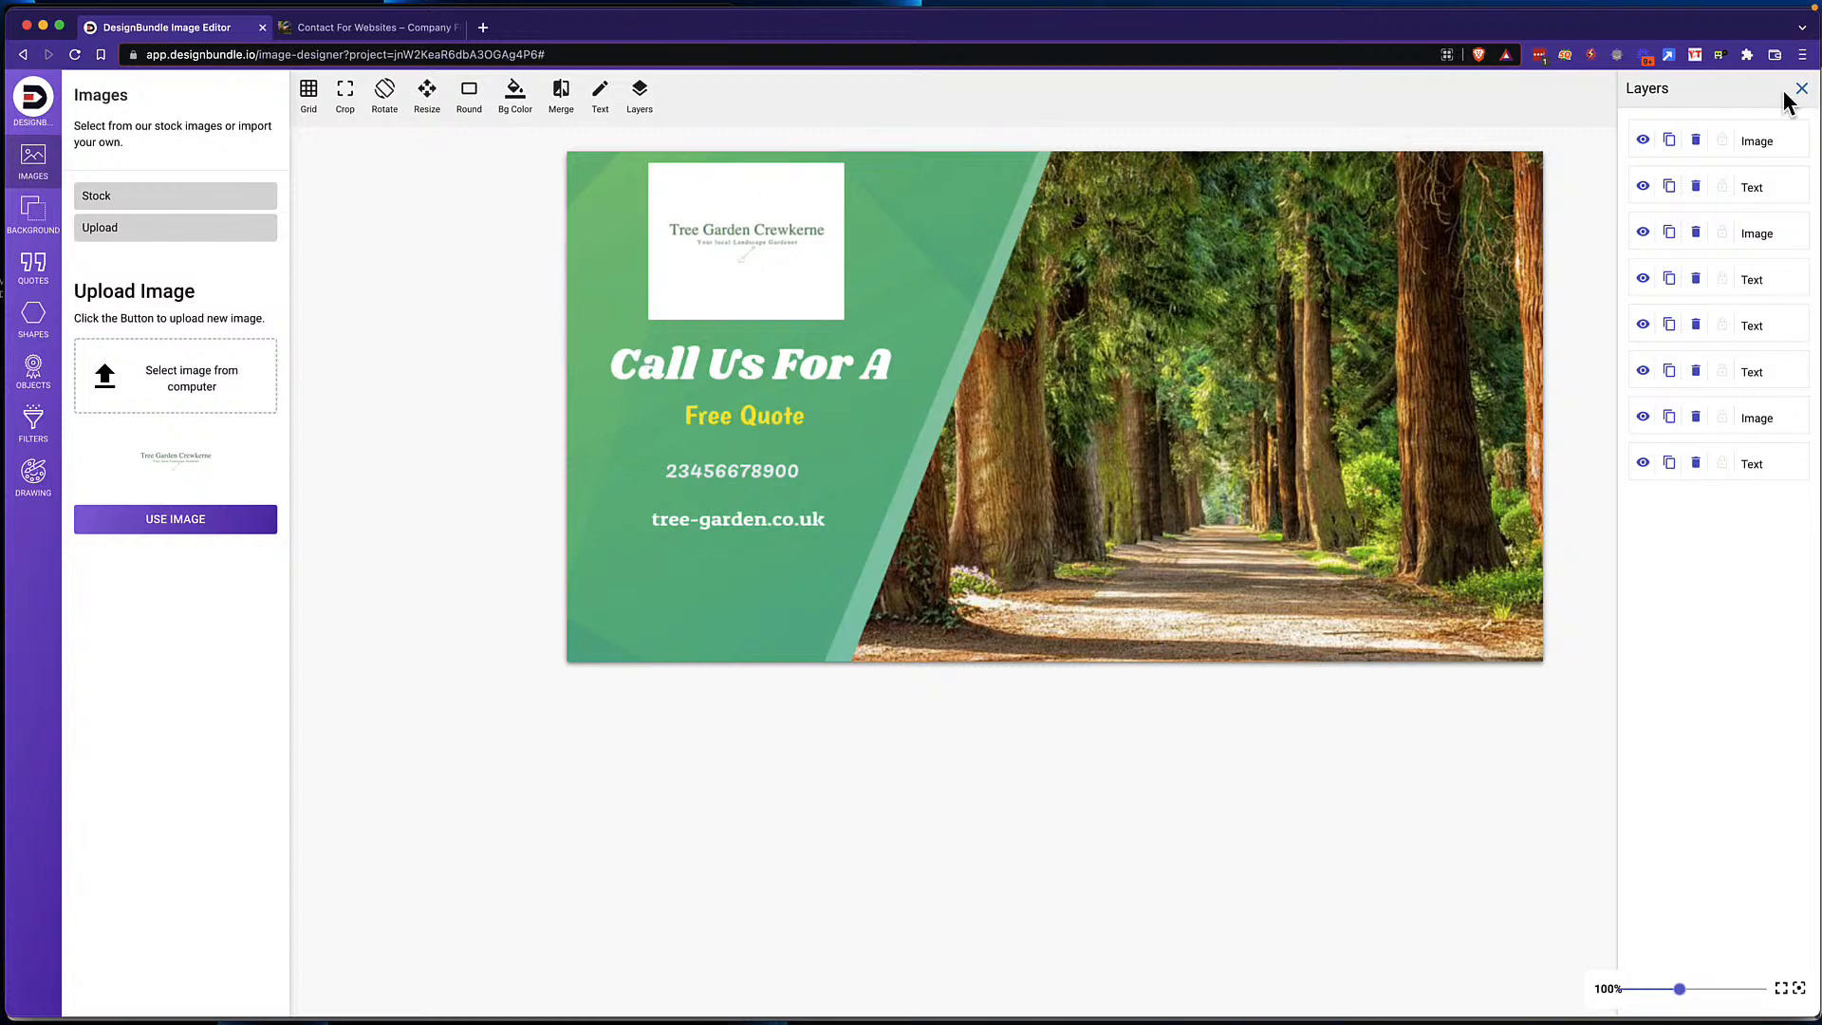
pyautogui.click(637, 100)
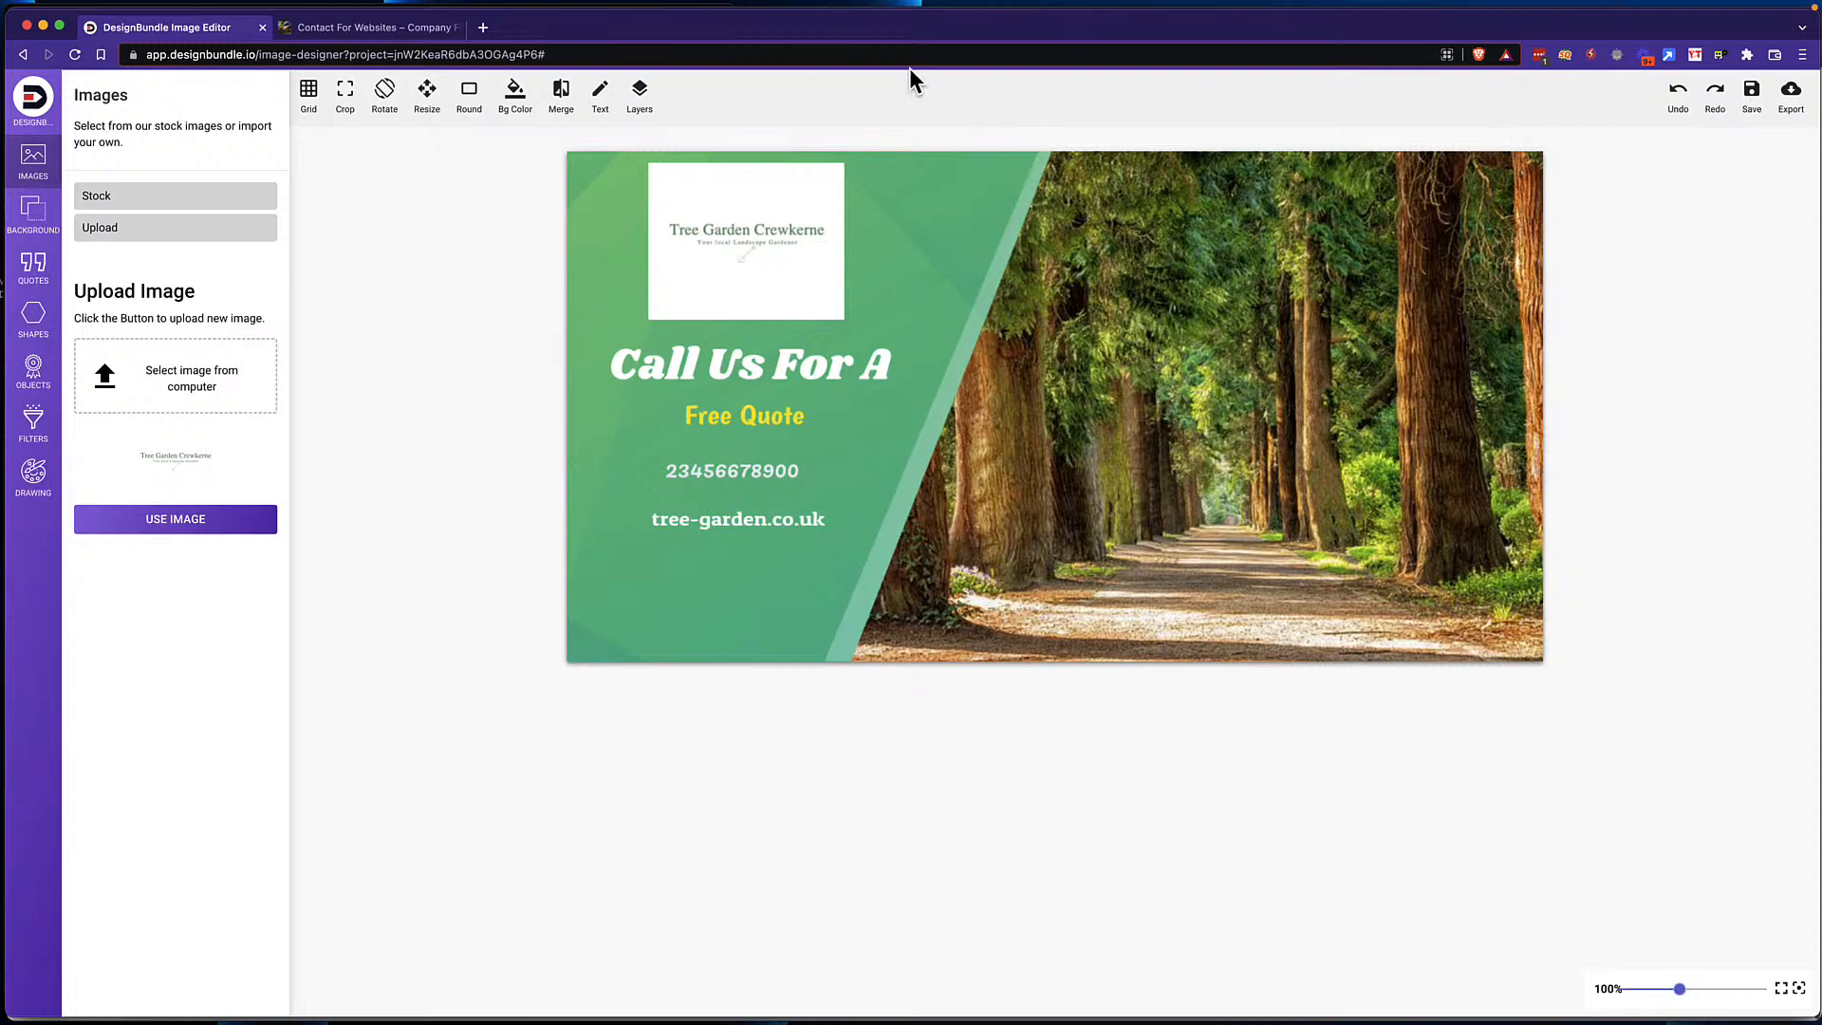
pyautogui.click(1755, 102)
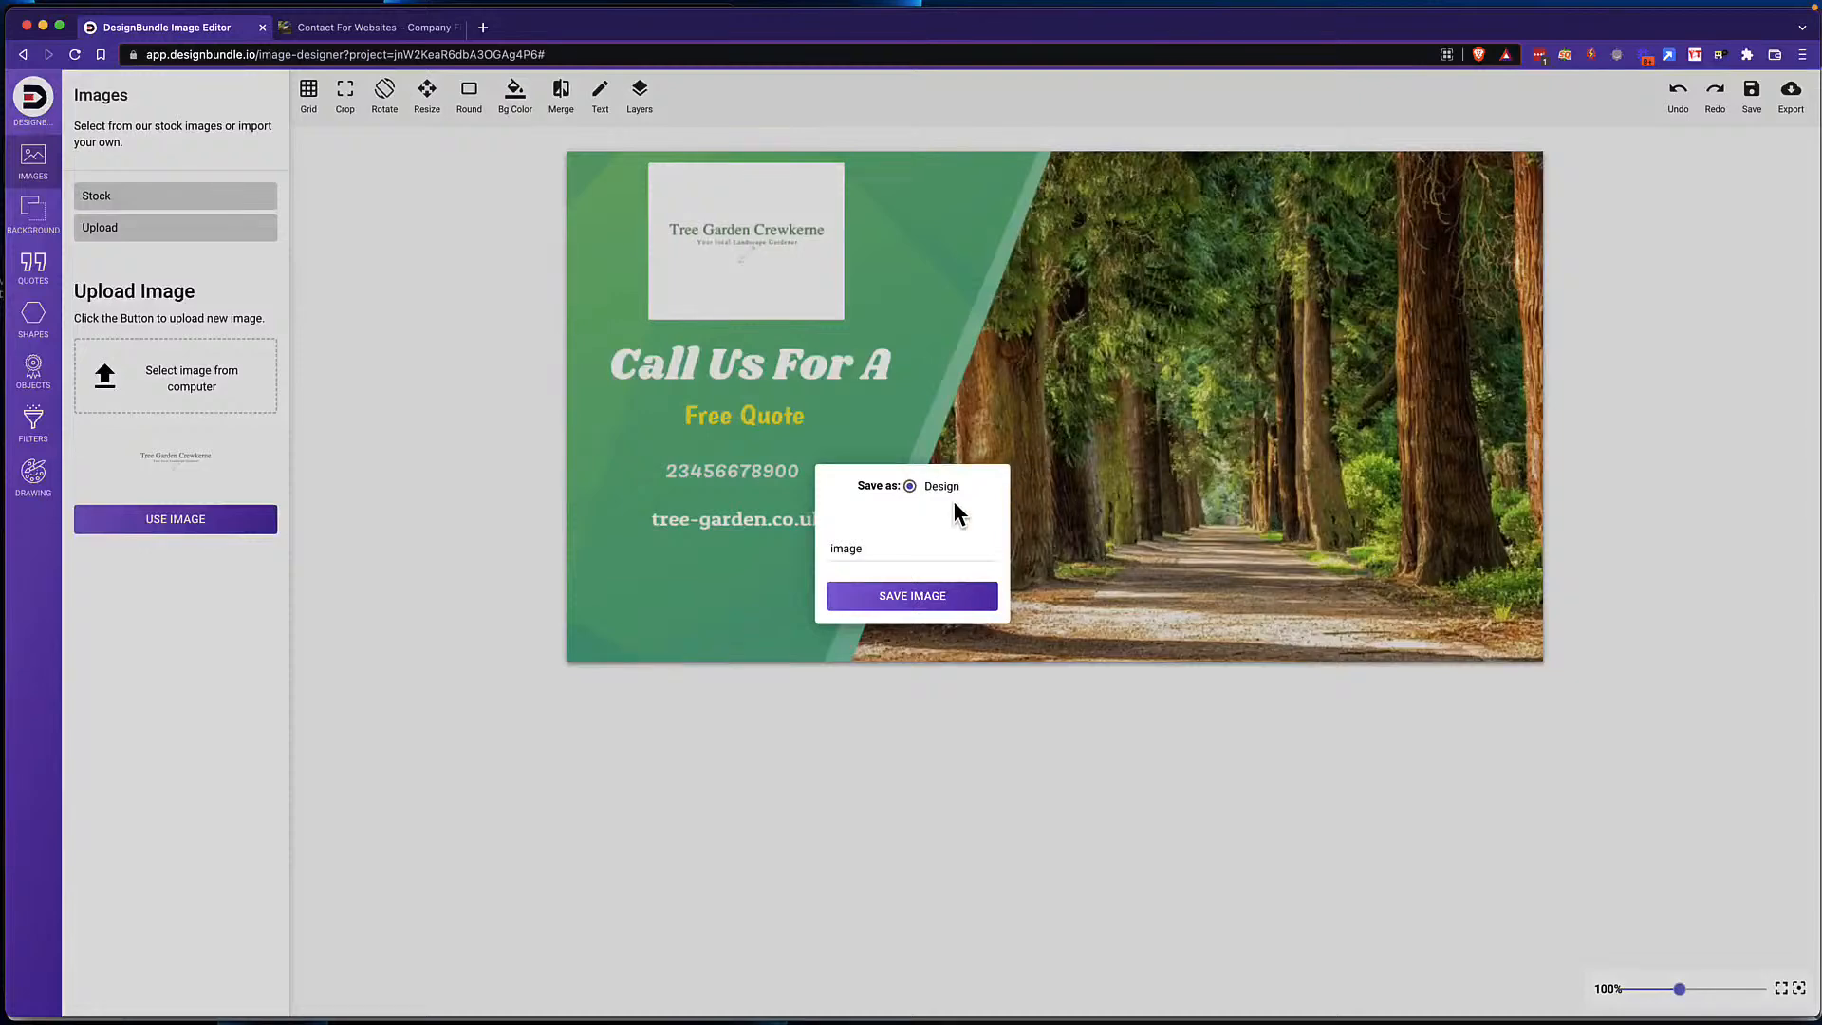
pyautogui.moveTo(891, 545); pyautogui.dragTo(797, 545)
pyautogui.click(797, 551)
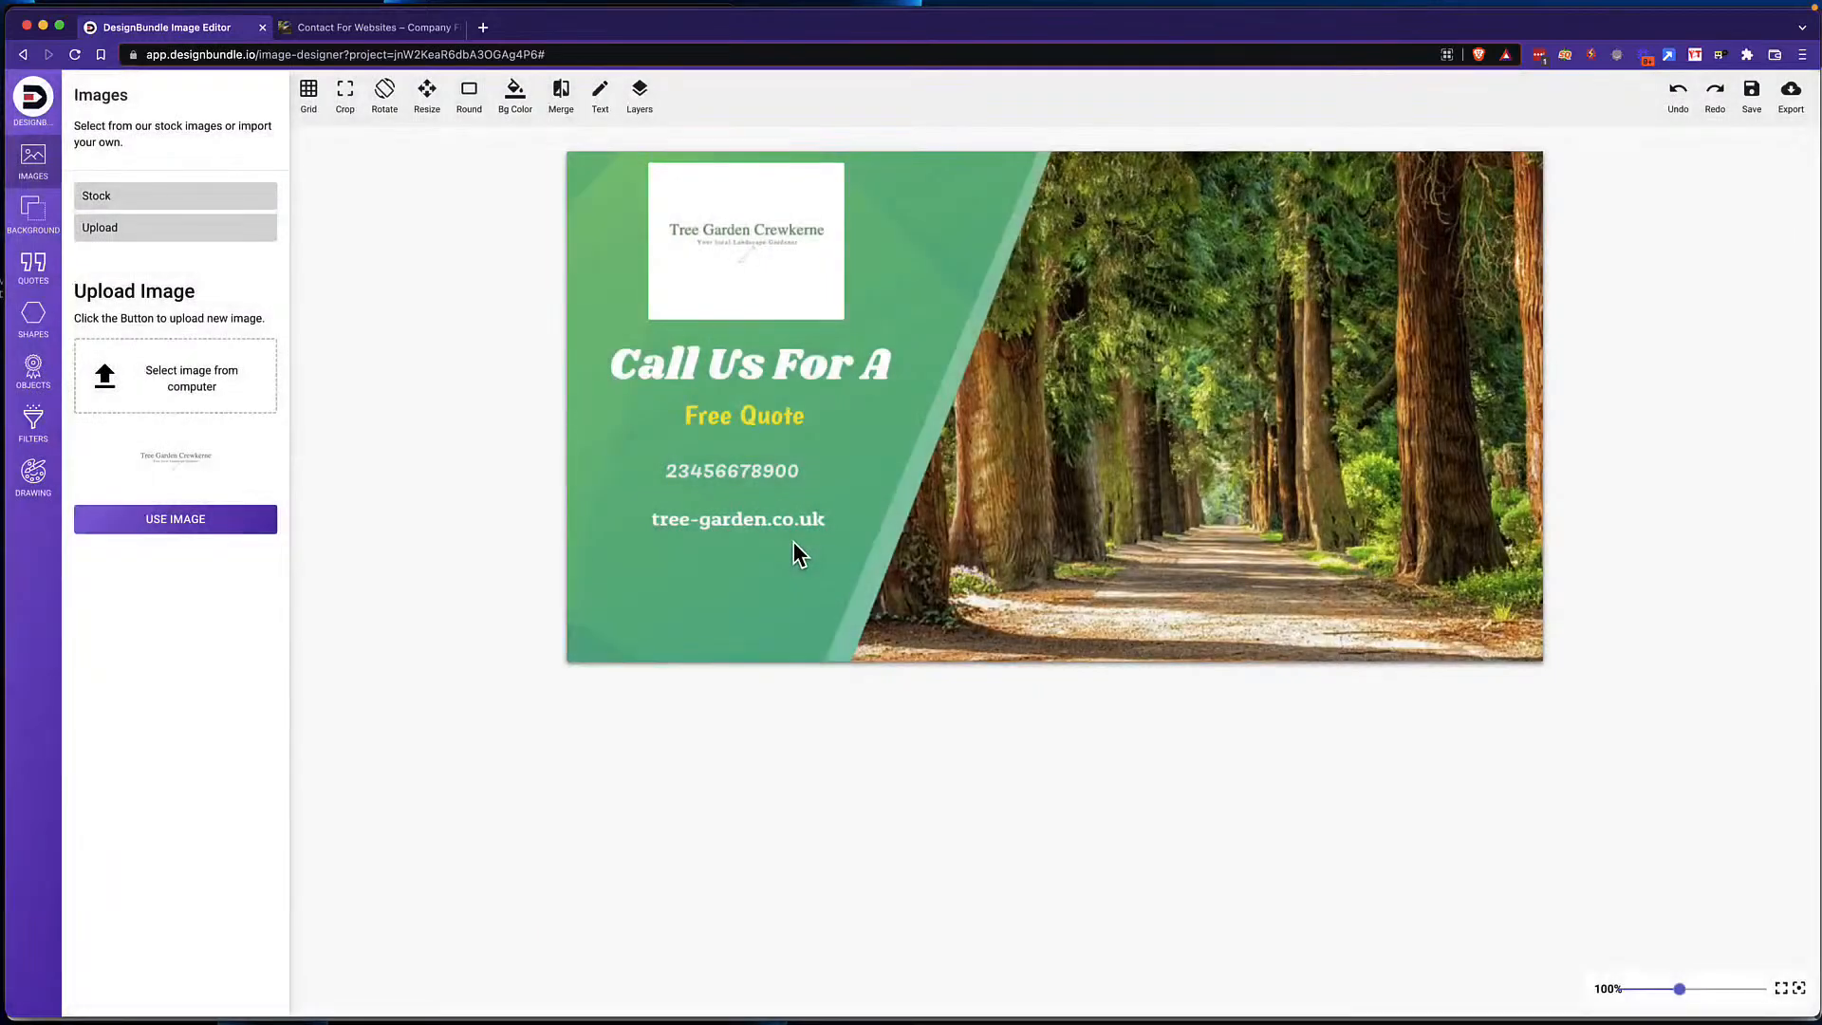
# Step: Save the banner as a design named "tree garden" and leave the image editor
pyautogui.click(1751, 94)
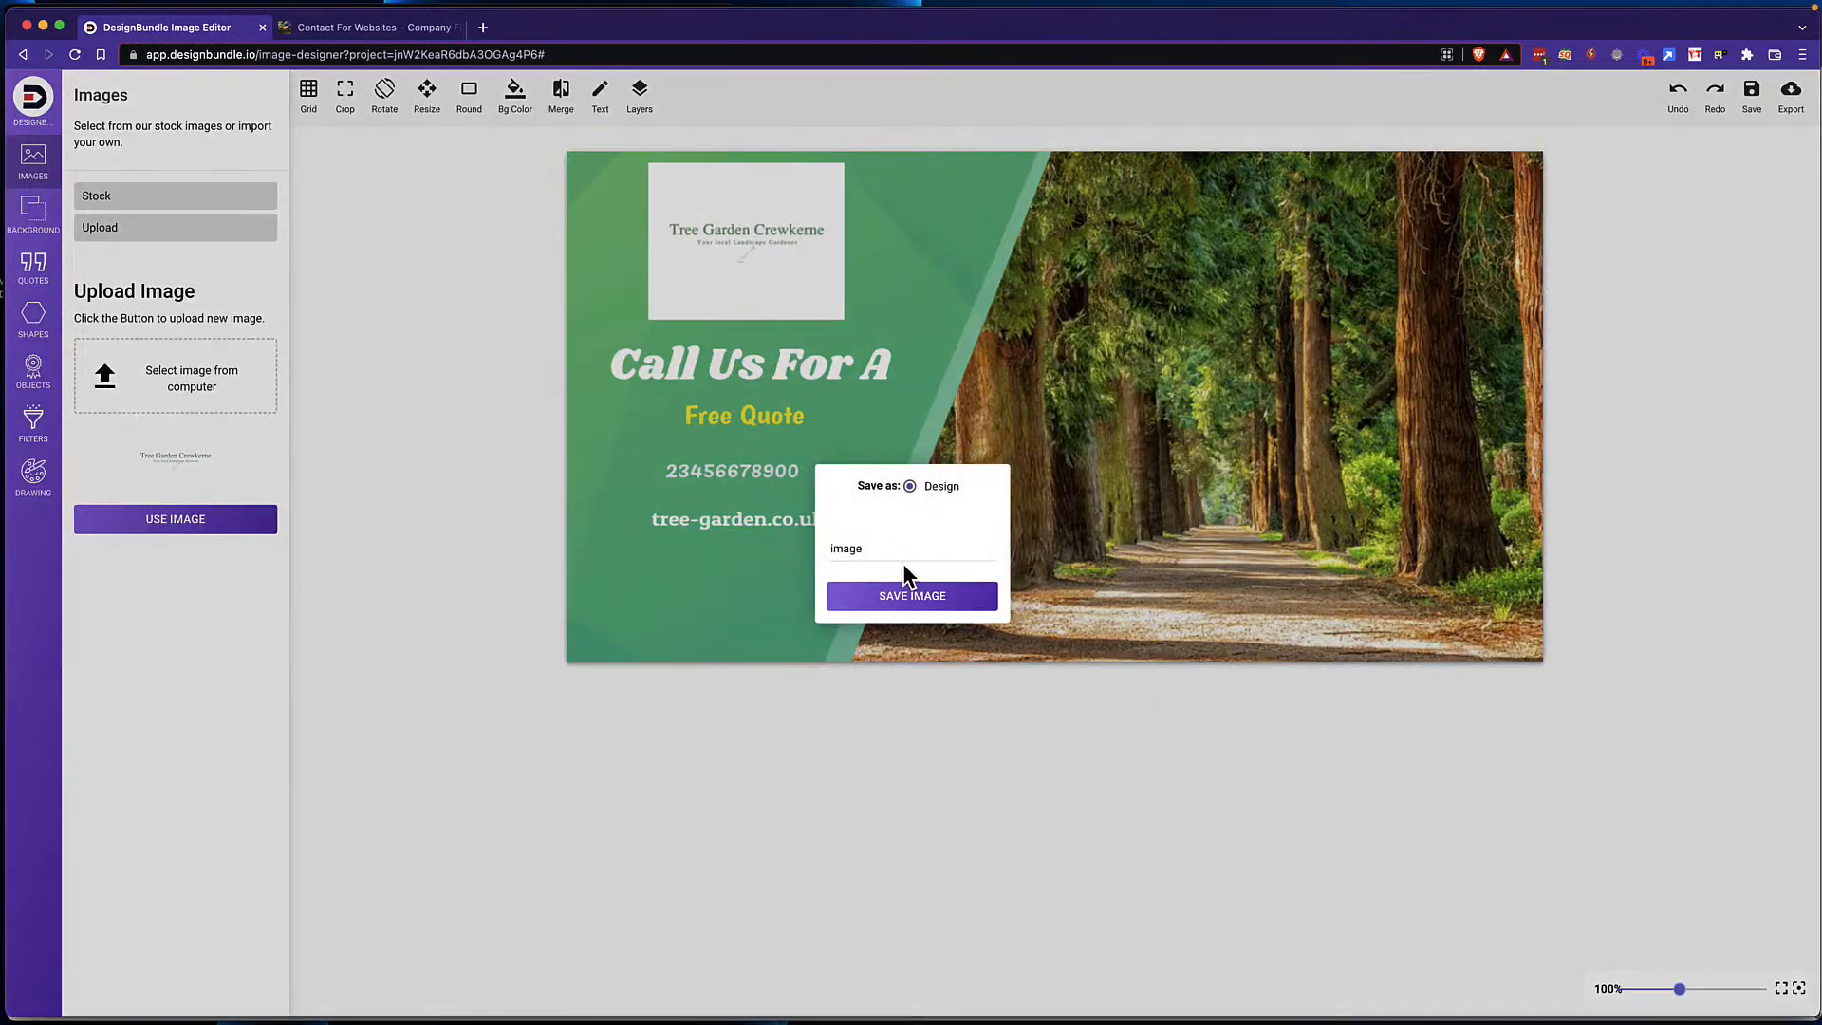
pyautogui.click(906, 558)
pyautogui.press('BackSpace')
pyautogui.press('BackSpace')
pyautogui.press('BackSpace')
pyautogui.press('BackSpace')
pyautogui.press('BackSpace')
pyautogui.write('tree garden')
pyautogui.click(903, 599)
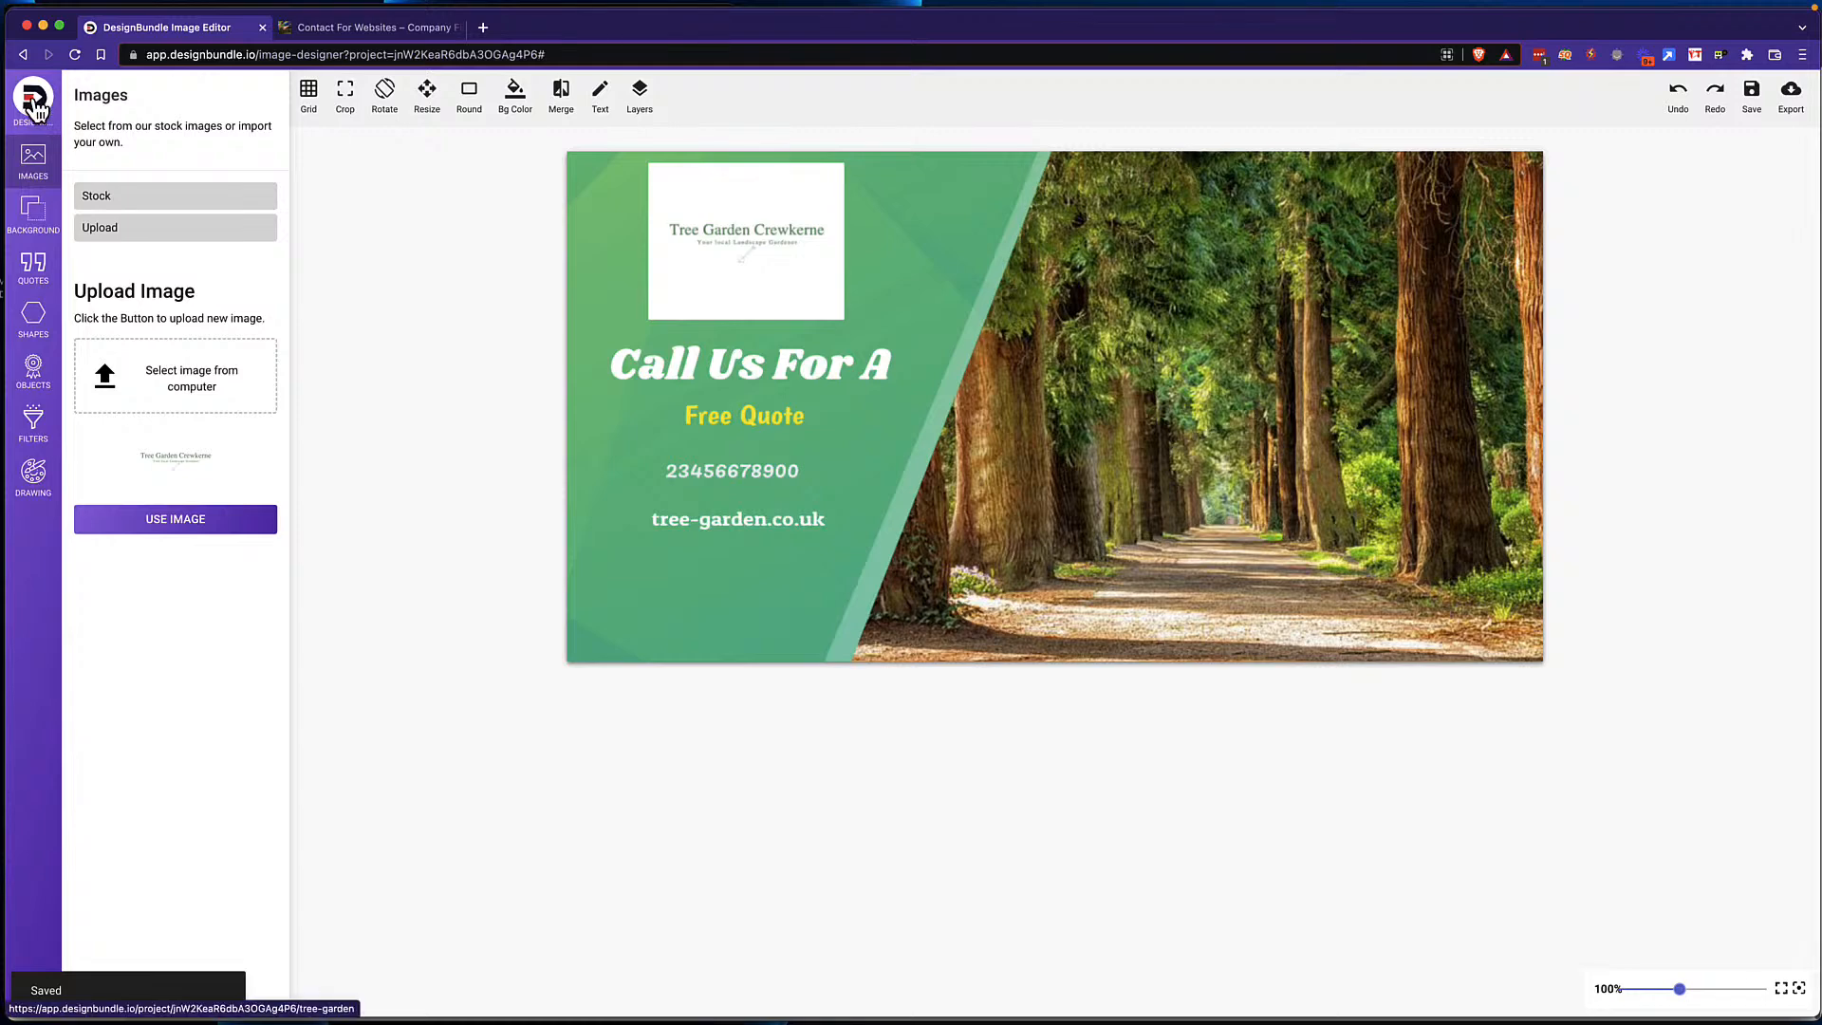
pyautogui.click(34, 100)
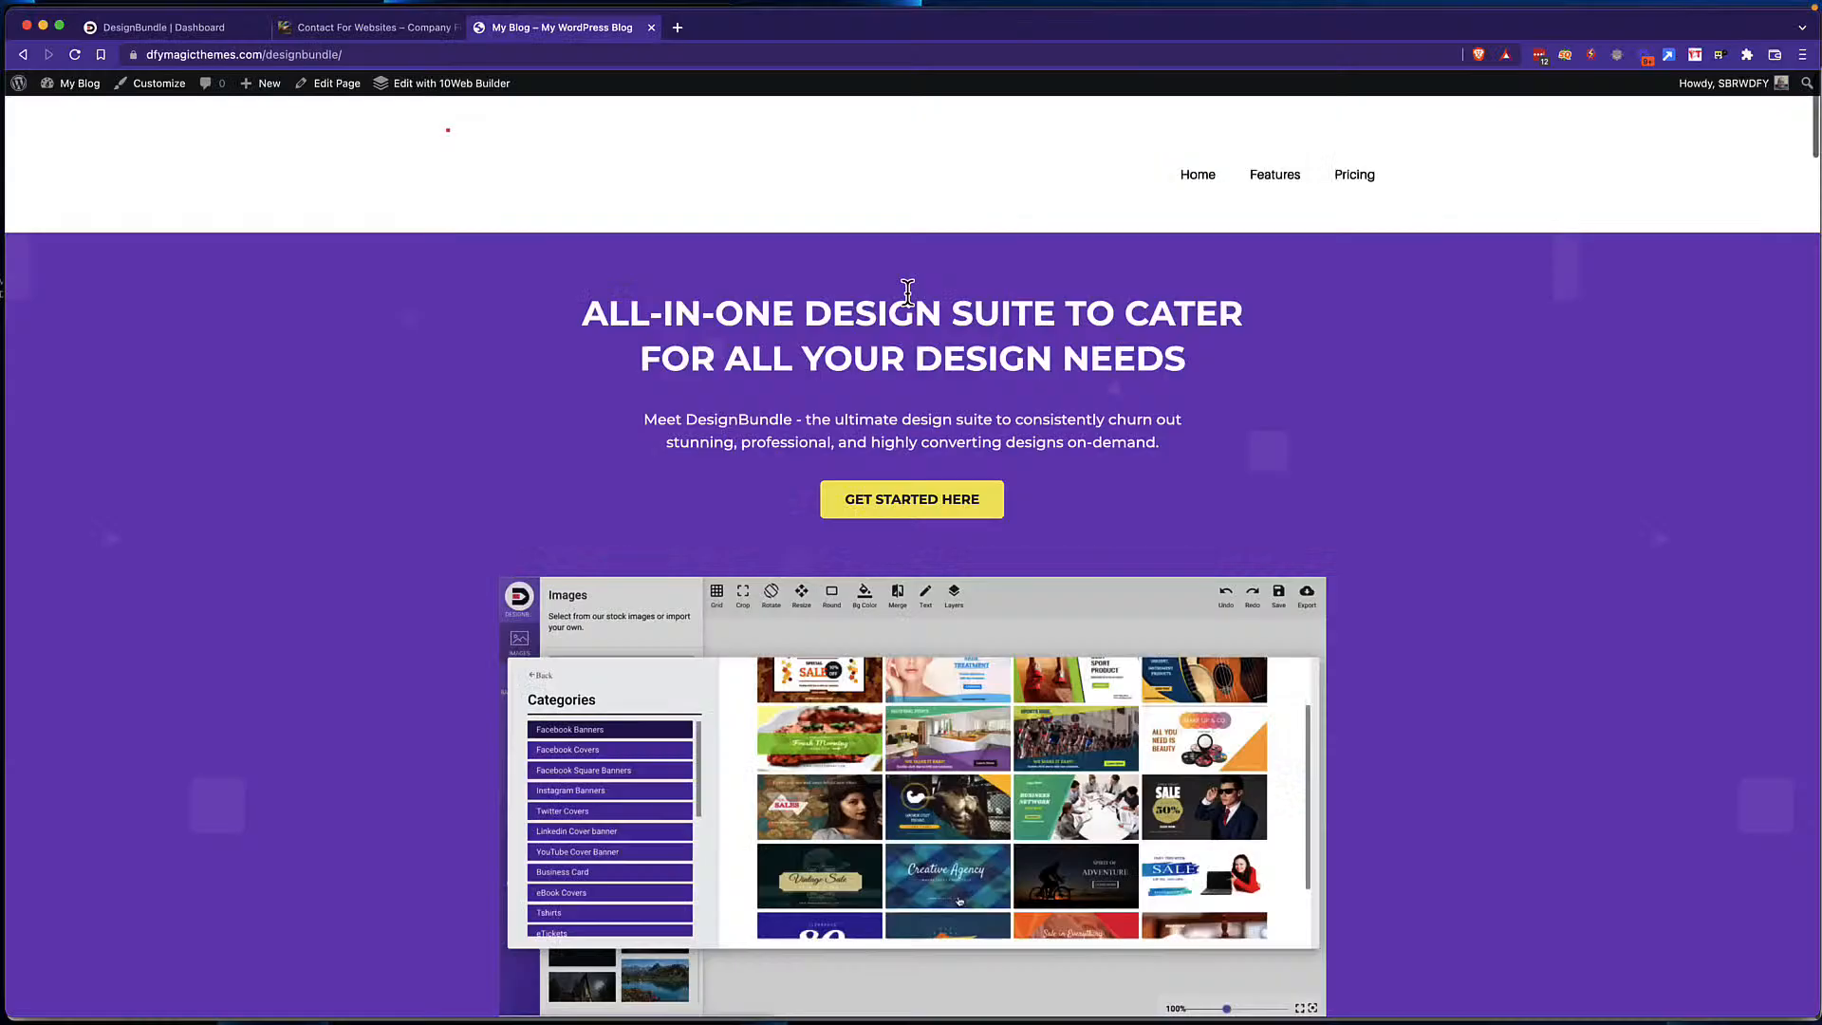
# Step: Look over the DesignBundle sales page, then examine the Business plans on its pricing page
pyautogui.scroll(-7, 905, 295)
pyautogui.scroll(4, 905, 294)
pyautogui.scroll(3, 905, 310)
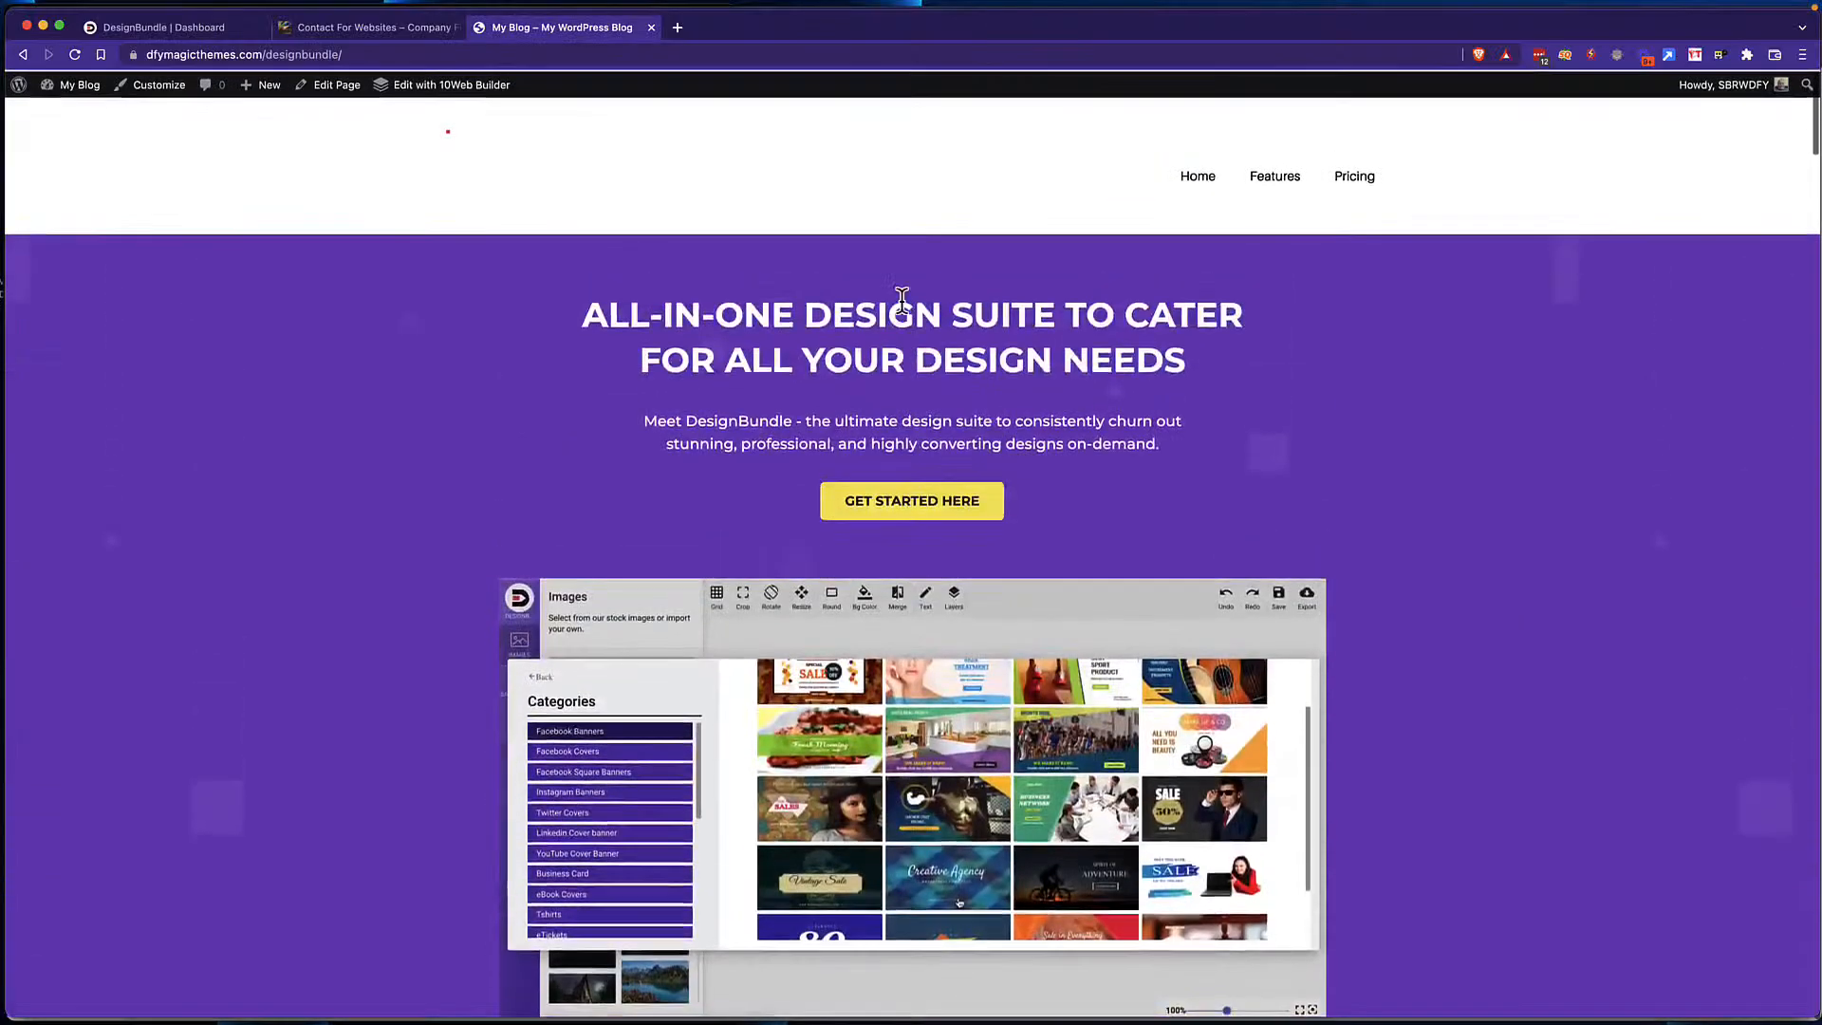
pyautogui.click(1354, 176)
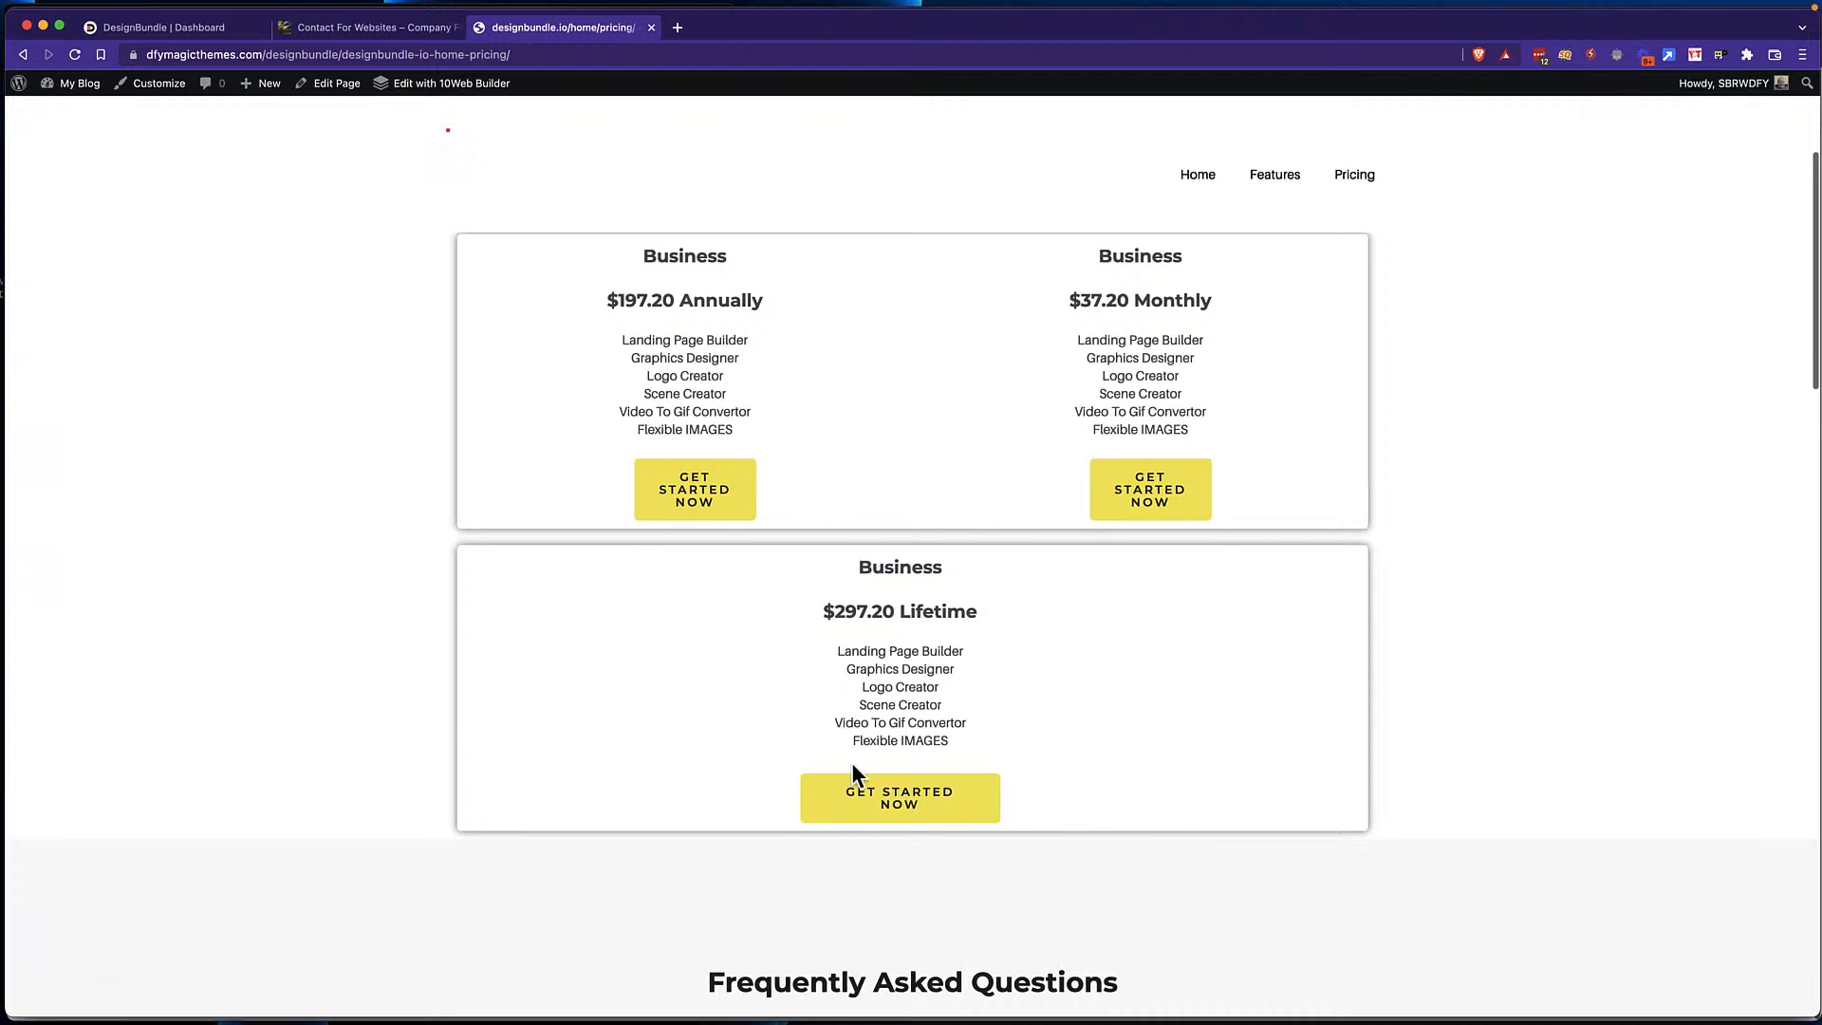
pyautogui.scroll(-3, 1366, 693)
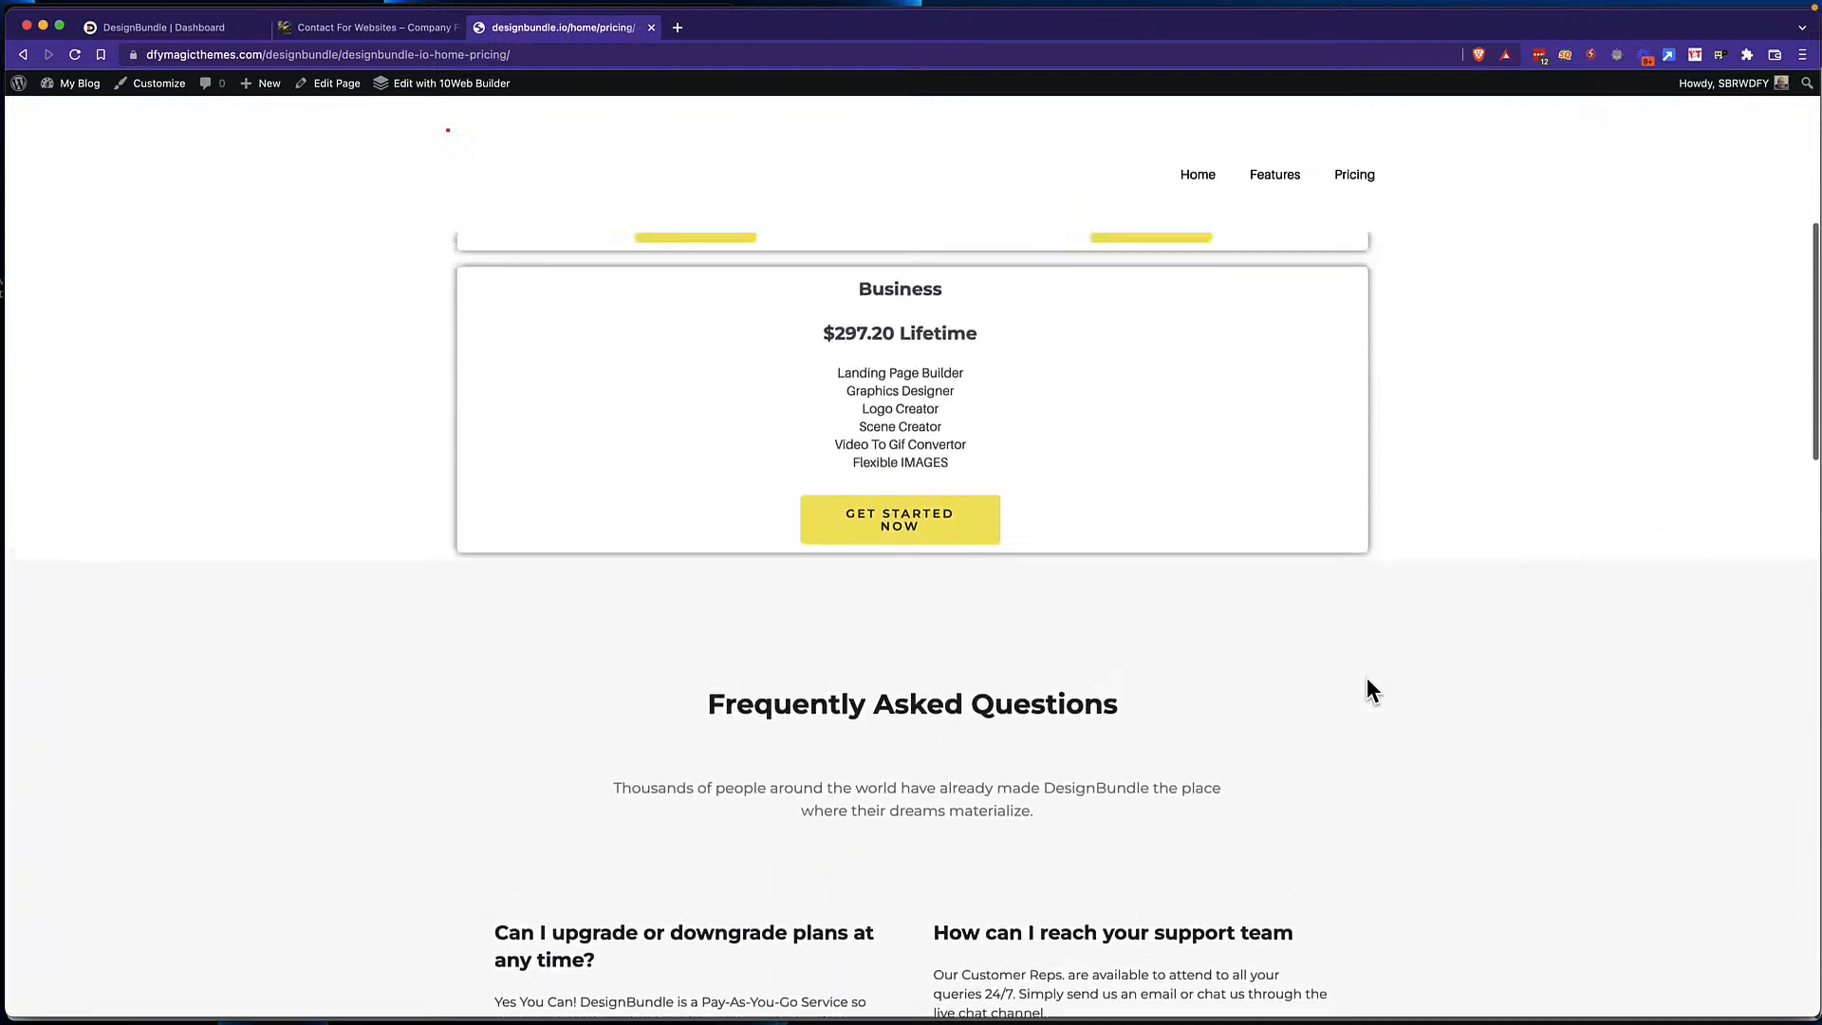
pyautogui.scroll(2, 1366, 679)
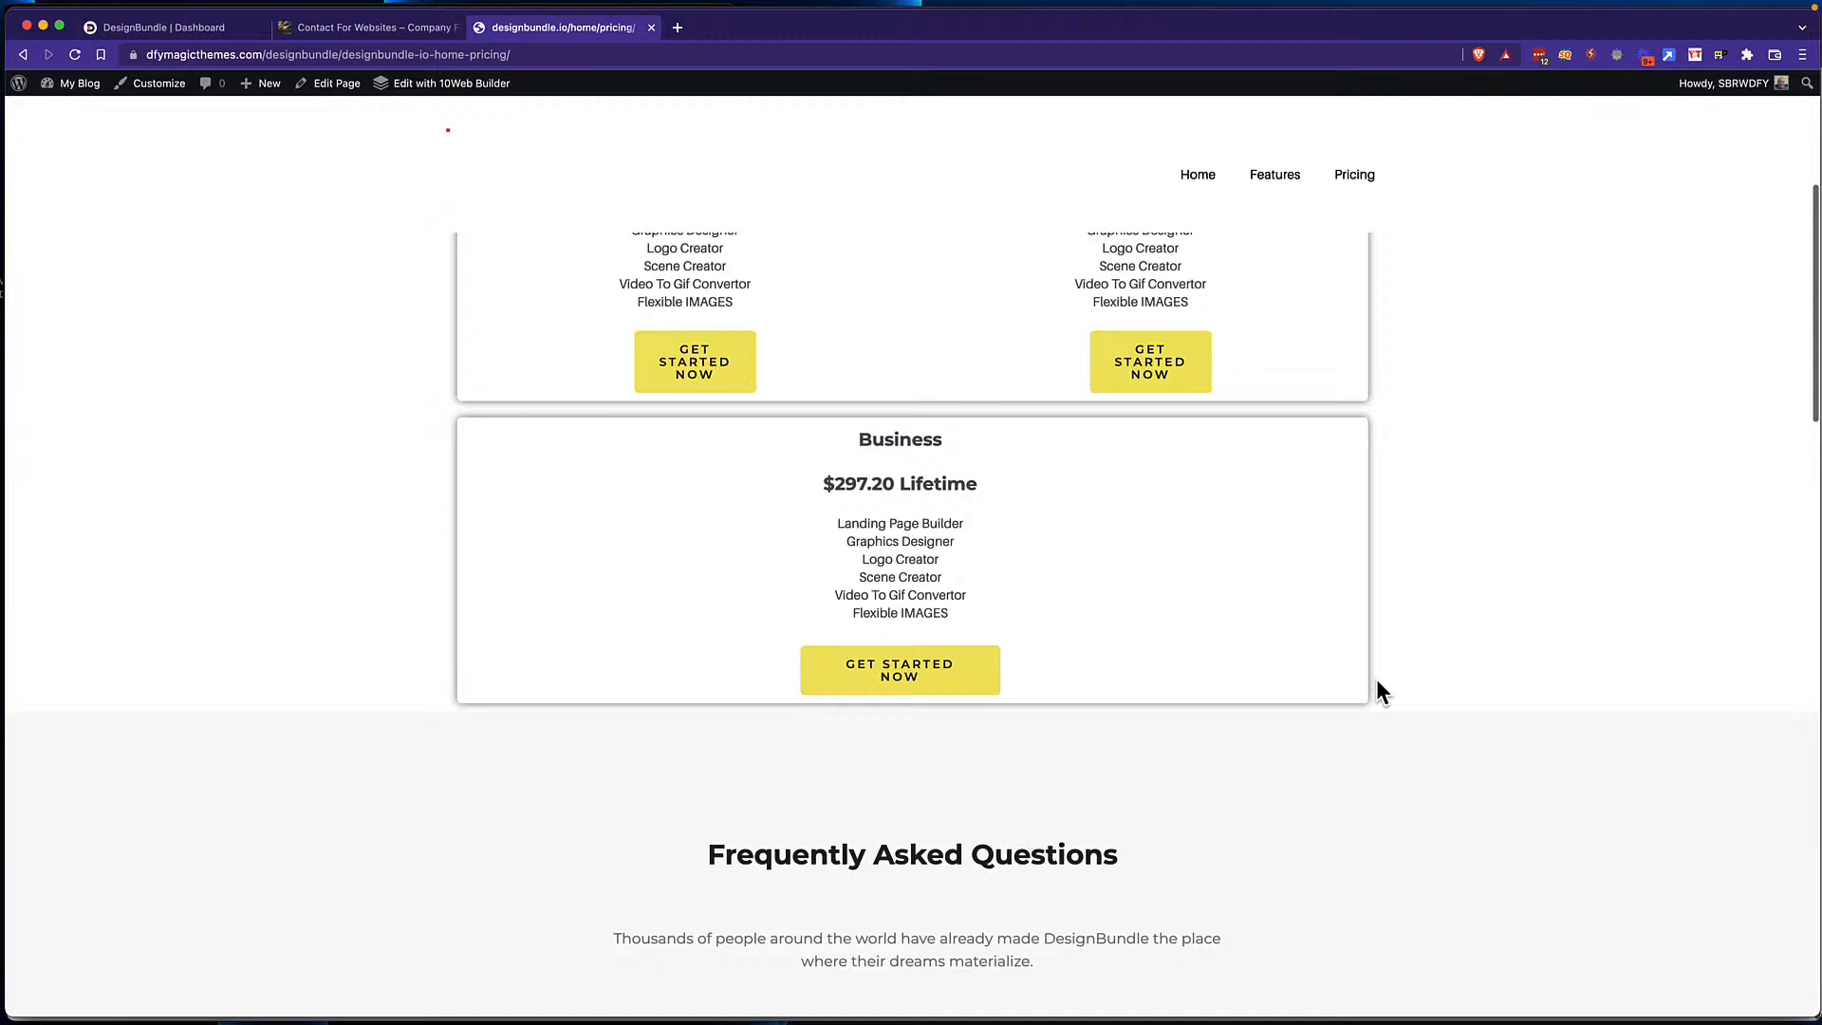